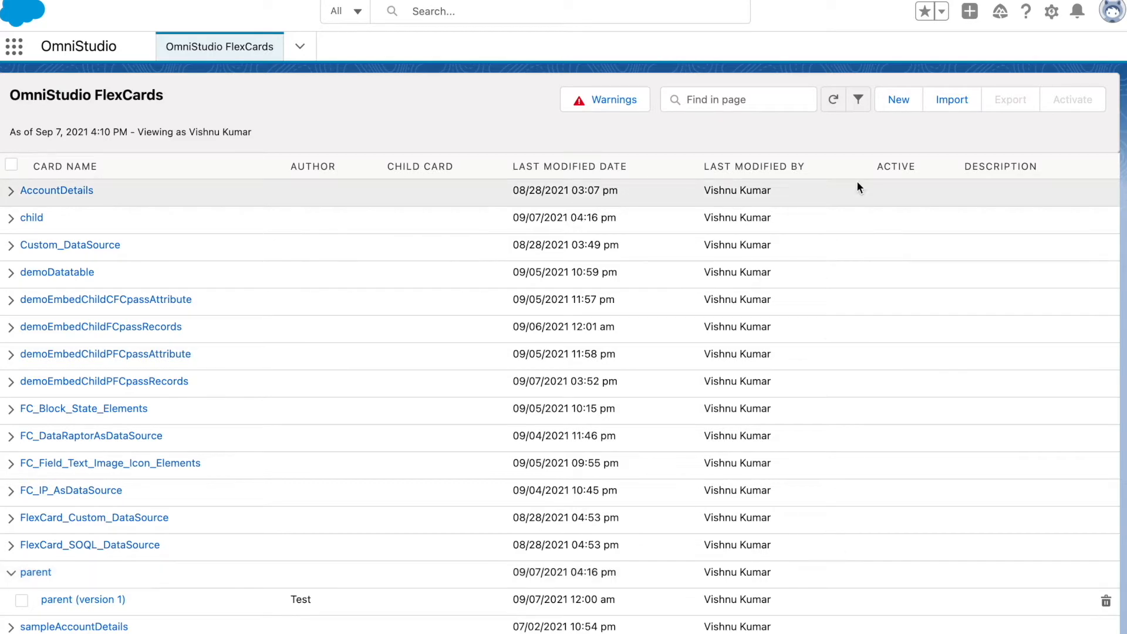
# Step: Start a new FlexCard named FC_Parent_Accounts with 0to1Code as author and proceed to its data source type
pyautogui.click(893, 103)
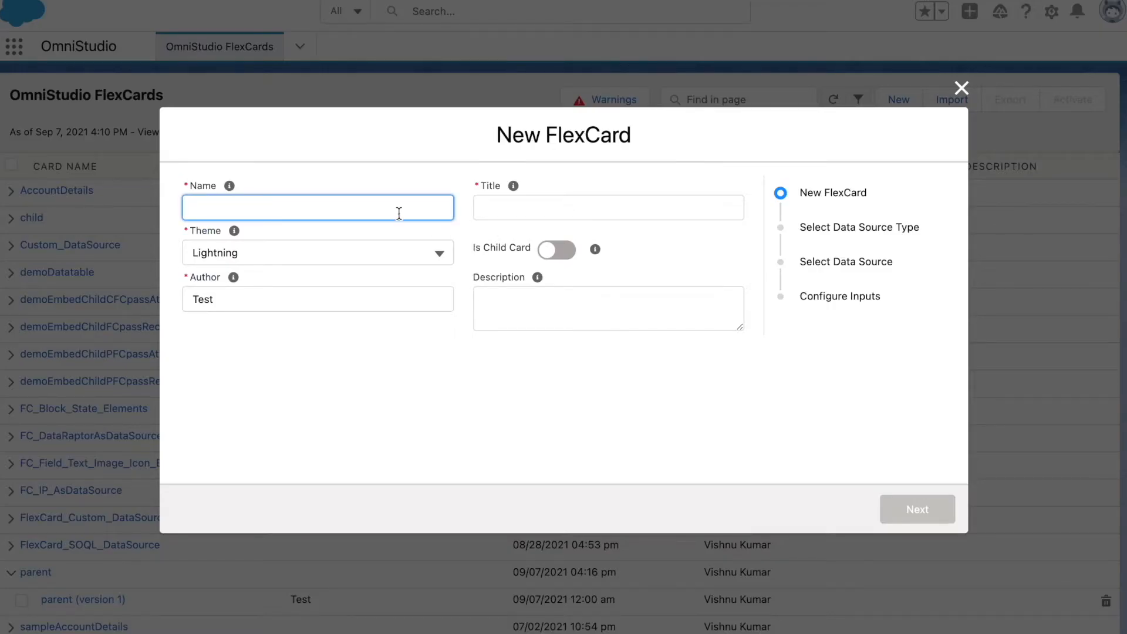
pyautogui.write('FC_Parent_Accounts')
pyautogui.click(334, 306)
pyautogui.doubleClick(336, 308)
pyautogui.write('0to1Code')
pyautogui.hotkey('ctrl', 'a')
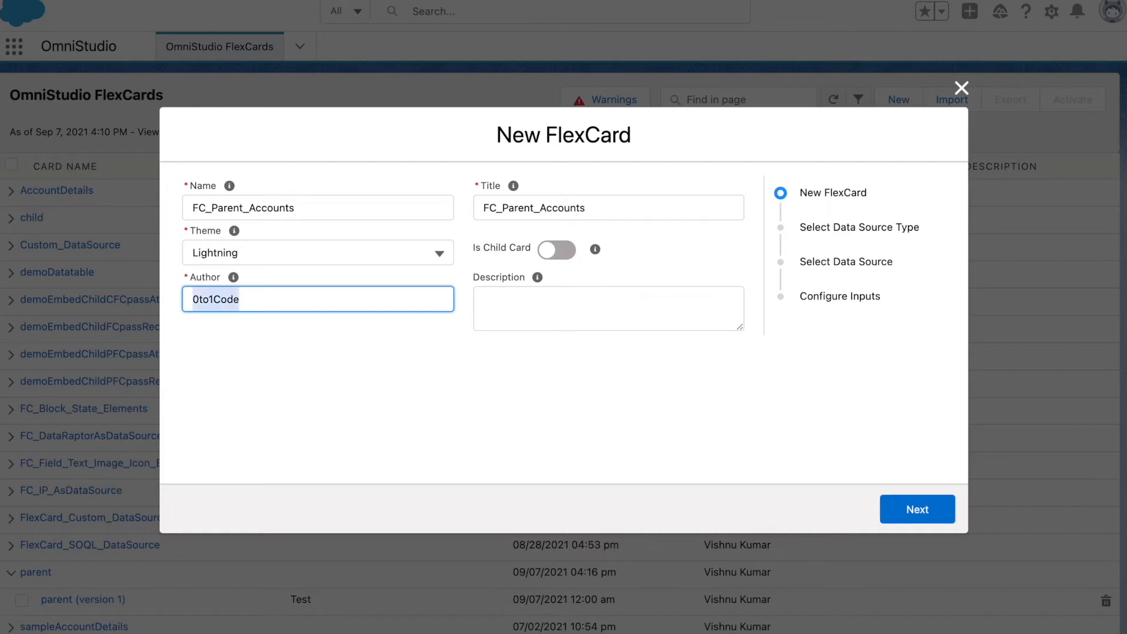
pyautogui.click(904, 509)
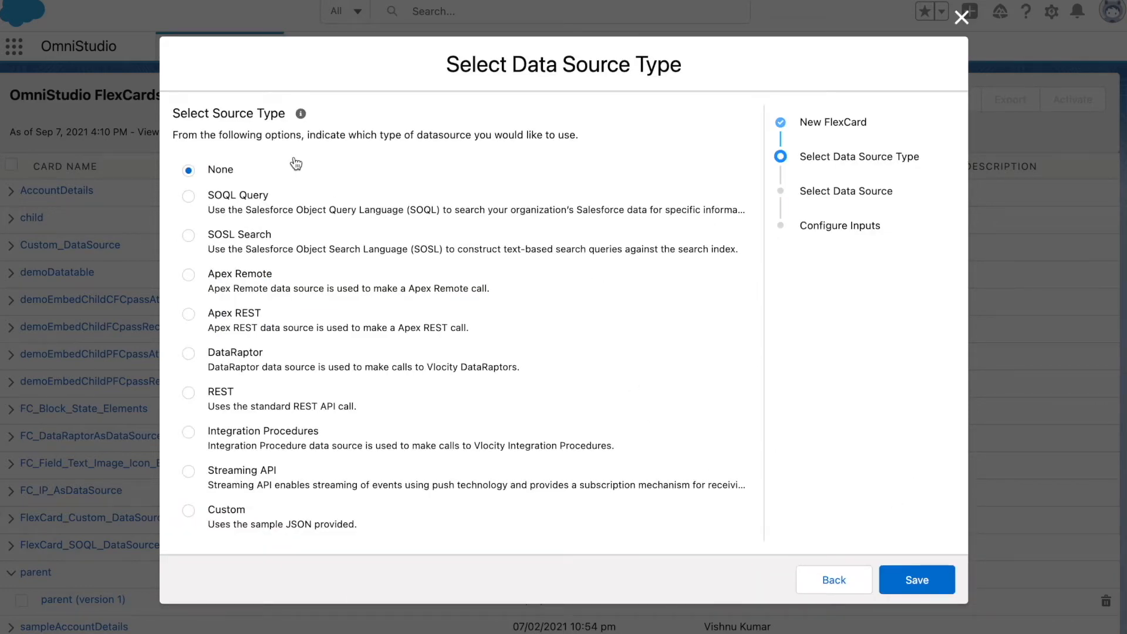
# Step: Choose SOQL Query as the data source and enter the query "Select id,Name Account"
pyautogui.click(279, 211)
pyautogui.click(942, 580)
pyautogui.click(481, 229)
pyautogui.write('Selec')
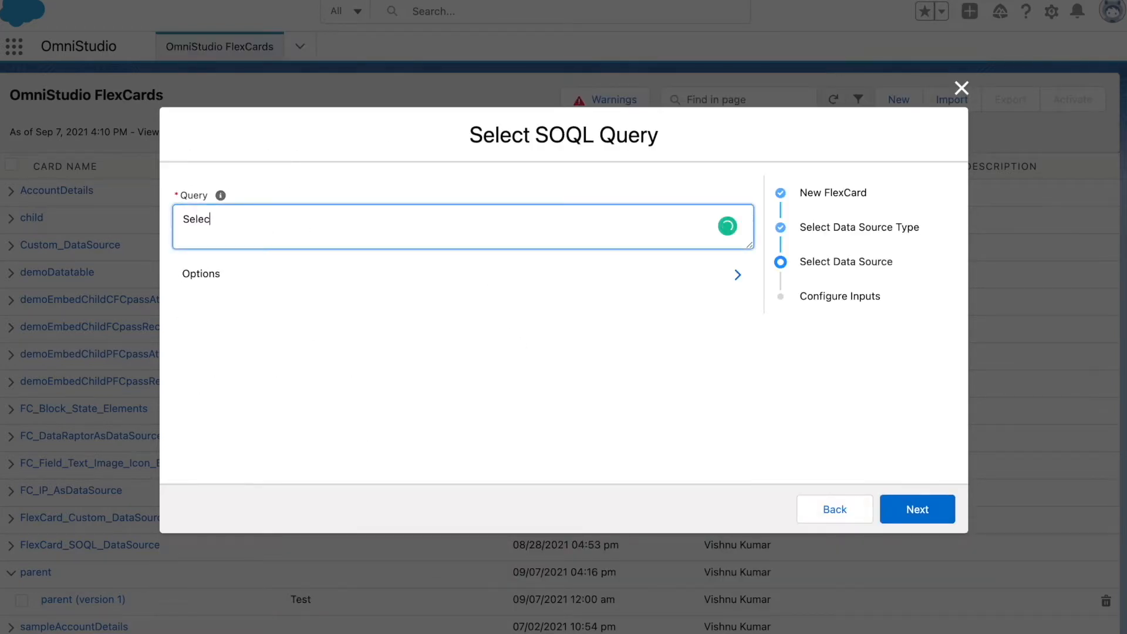
pyautogui.write('t id,Name Account')
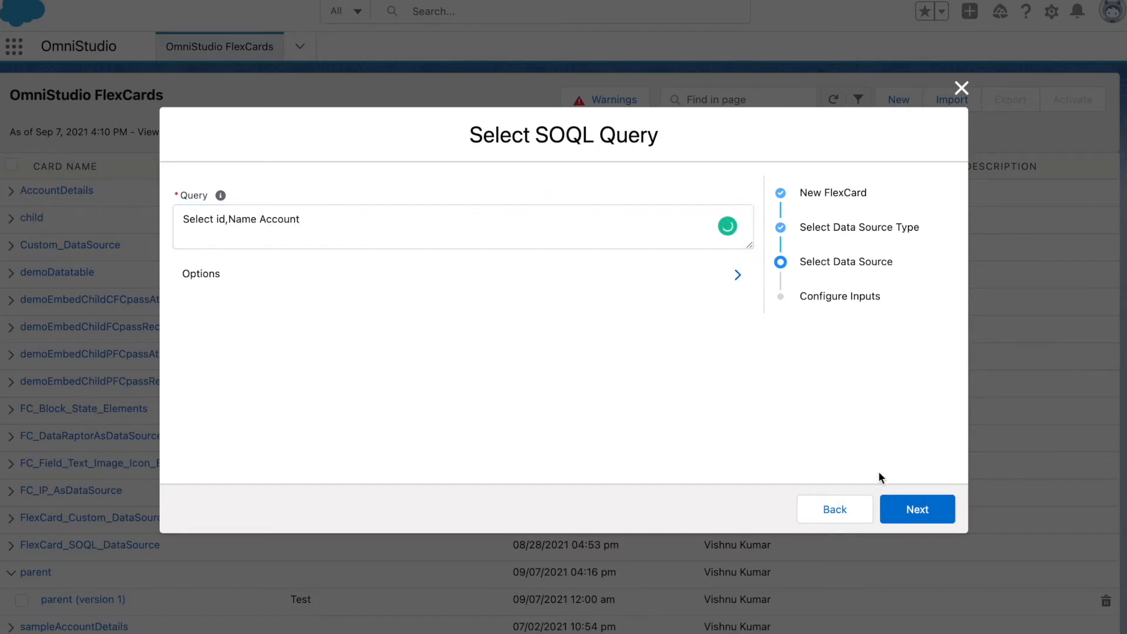
pyautogui.click(923, 507)
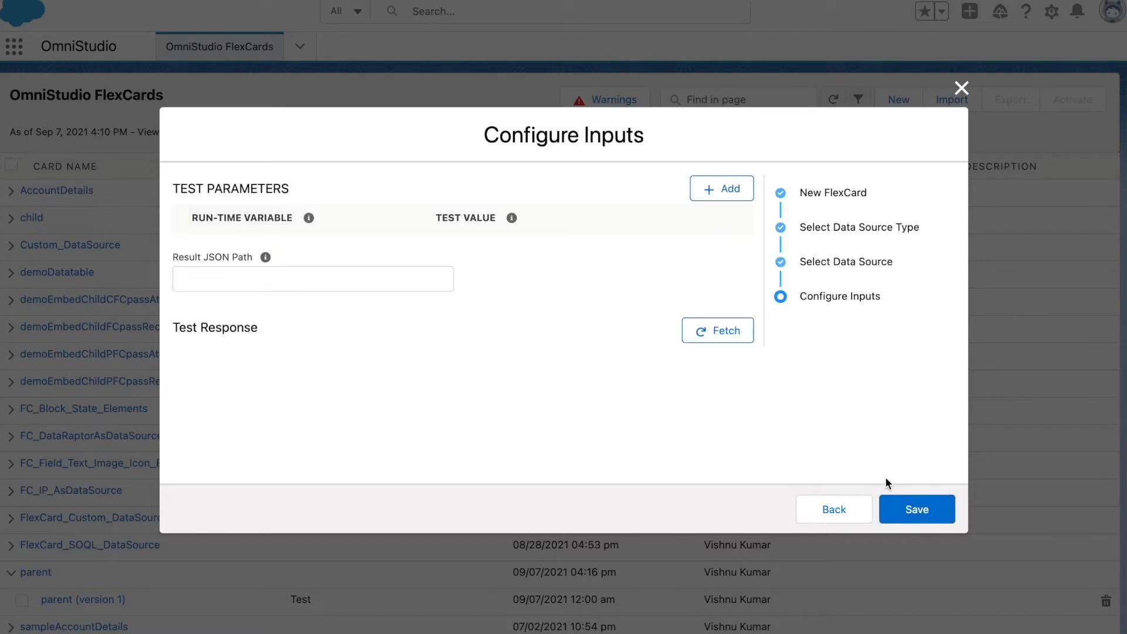
# Step: Fetch the test response for the account query and read through the returned output
pyautogui.click(722, 332)
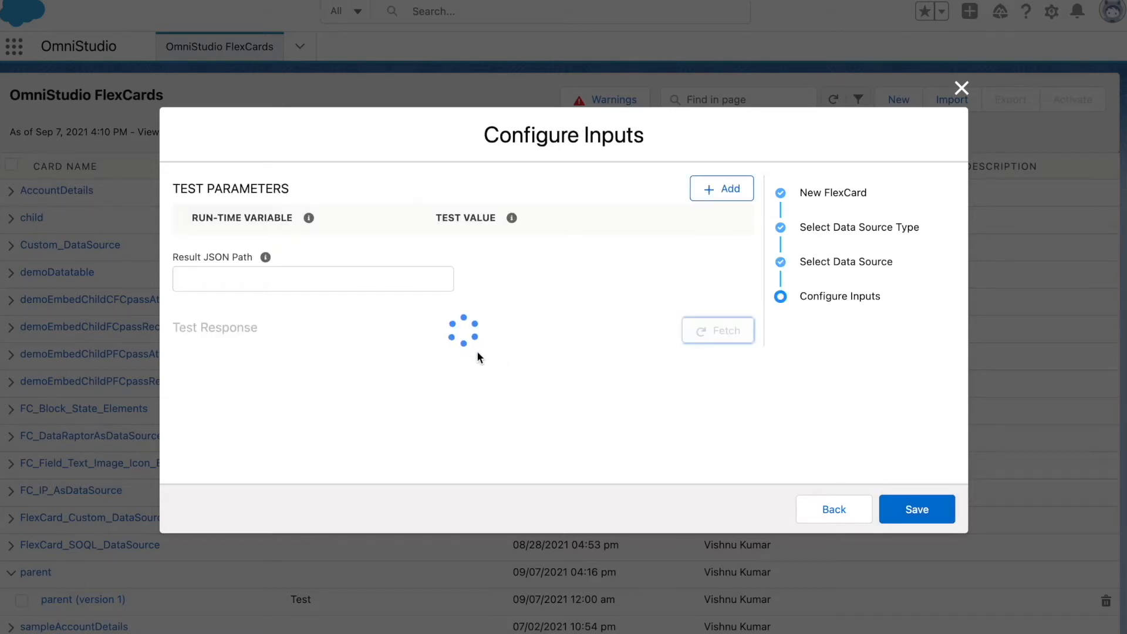
pyautogui.scroll(-2, 581, 376)
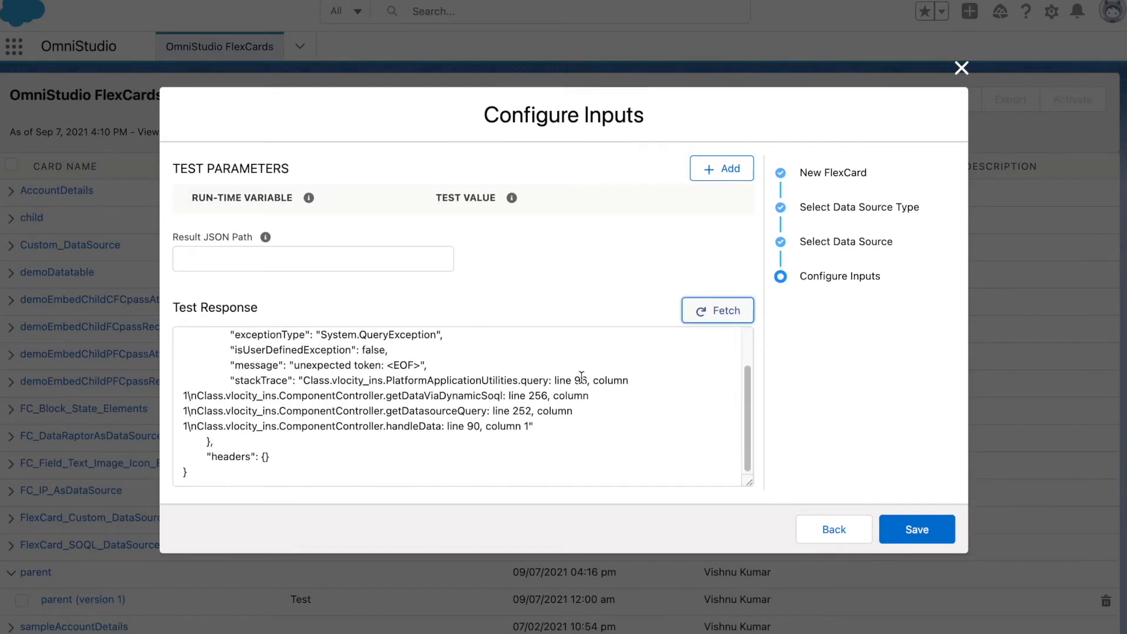
pyautogui.scroll(3, 581, 376)
# Step: Go back to the SOQL query and correct it to "Select id,Name from Account"
pyautogui.click(835, 530)
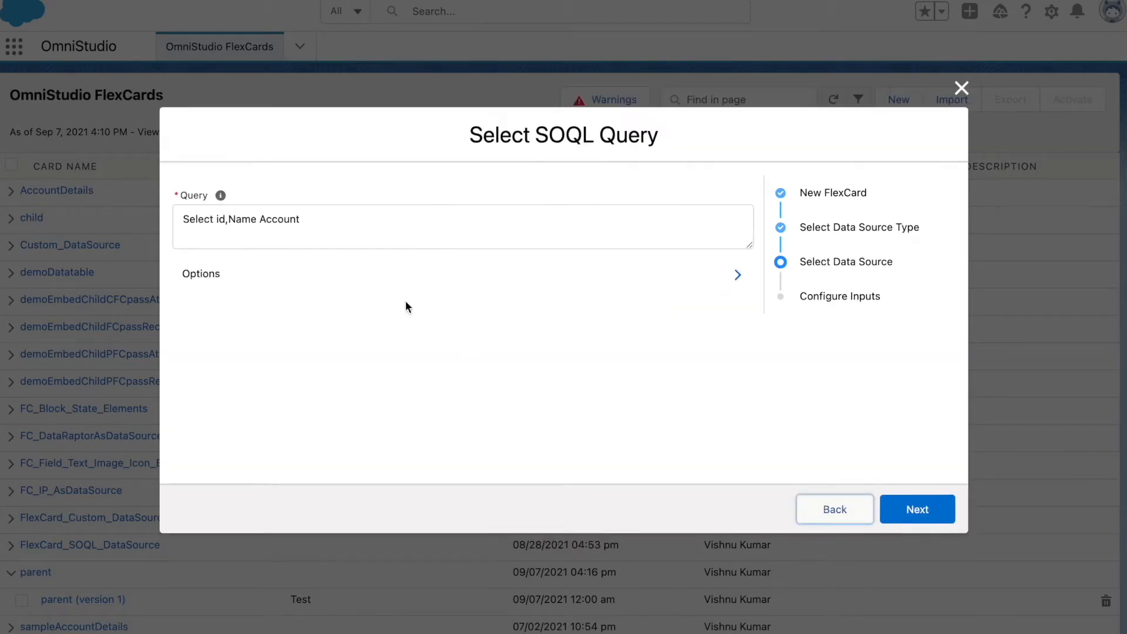
pyautogui.click(738, 275)
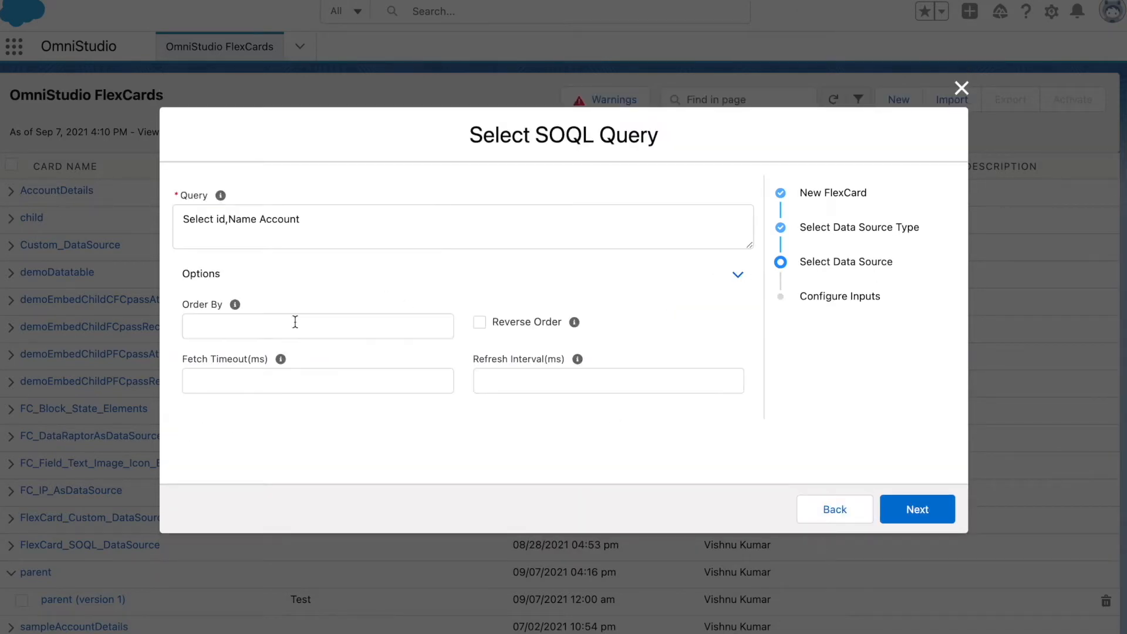
pyautogui.click(260, 222)
pyautogui.write('from')
pyautogui.click(434, 279)
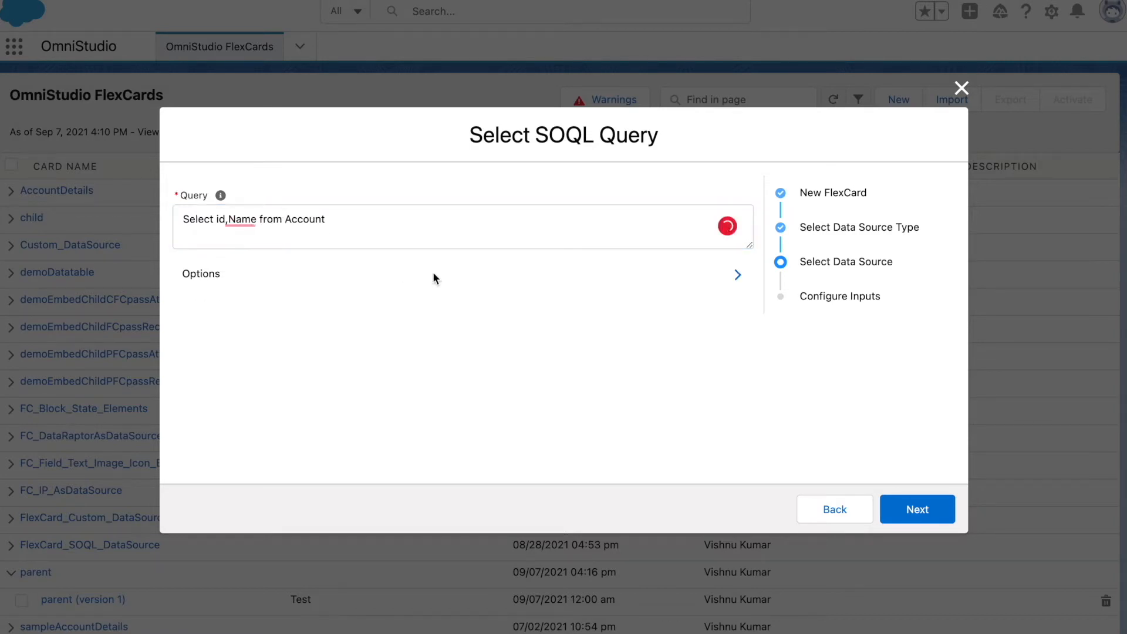
# Step: Fetch and review the test response for the corrected account query, and save the FlexCard
pyautogui.click(915, 510)
pyautogui.click(710, 330)
pyautogui.scroll(-10, 591, 496)
pyautogui.scroll(10, 589, 500)
pyautogui.click(917, 587)
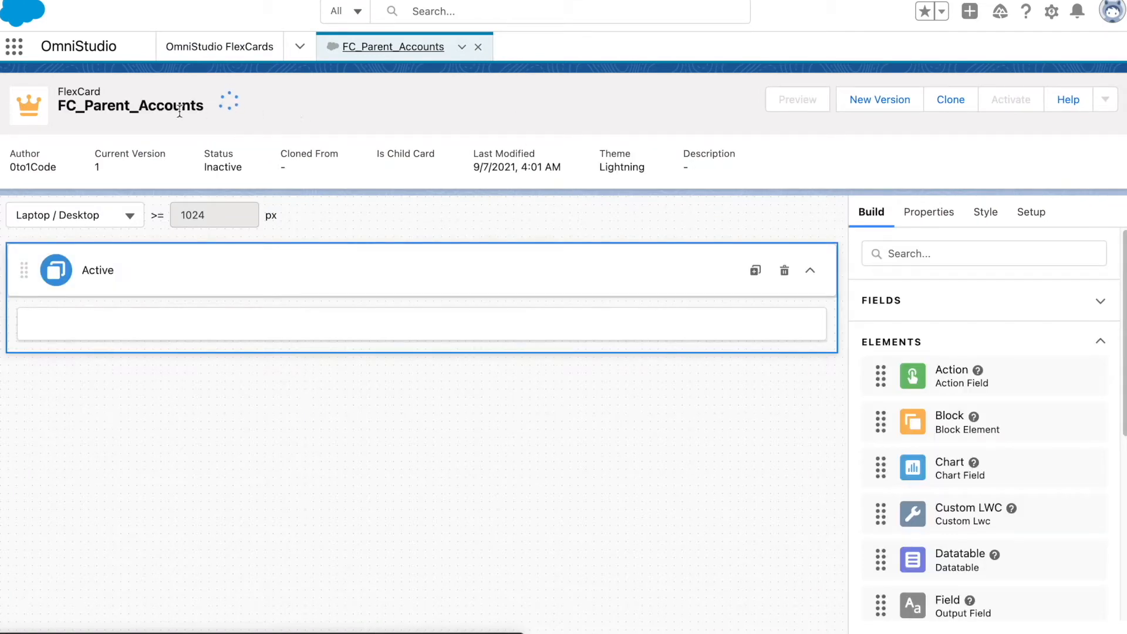
# Step: Start another new FlexCard from the copied parent card name and change the name to FC_Child_Contacts
pyautogui.doubleClick(154, 111)
pyautogui.hotkey('ctrl', 'c')
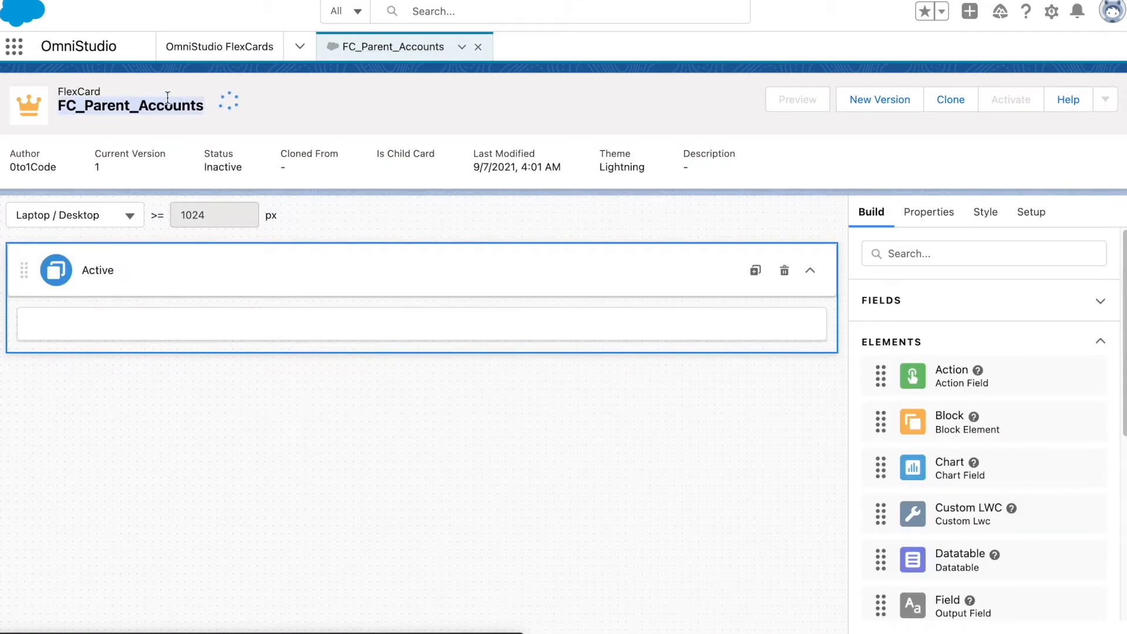
pyautogui.click(234, 59)
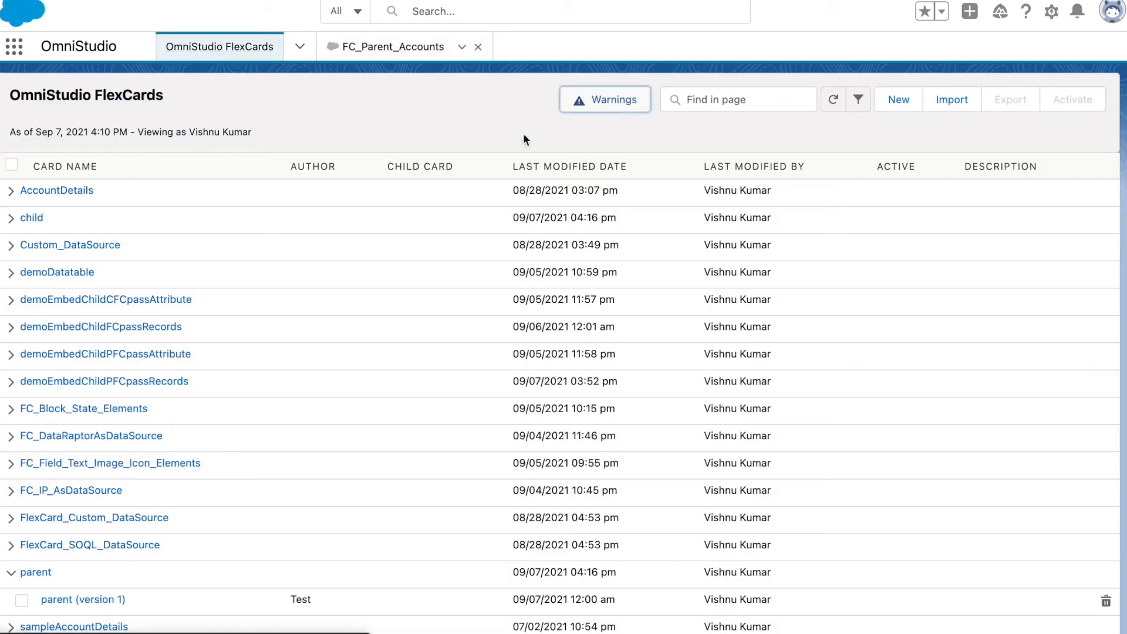
pyautogui.click(909, 100)
pyautogui.hotkey('ctrl', 'v')
pyautogui.click(212, 207)
pyautogui.moveTo(212, 207); pyautogui.dragTo(242, 207)
pyautogui.write('Child')
pyautogui.moveTo(242, 207); pyautogui.dragTo(296, 207)
pyautogui.write('Contacts')
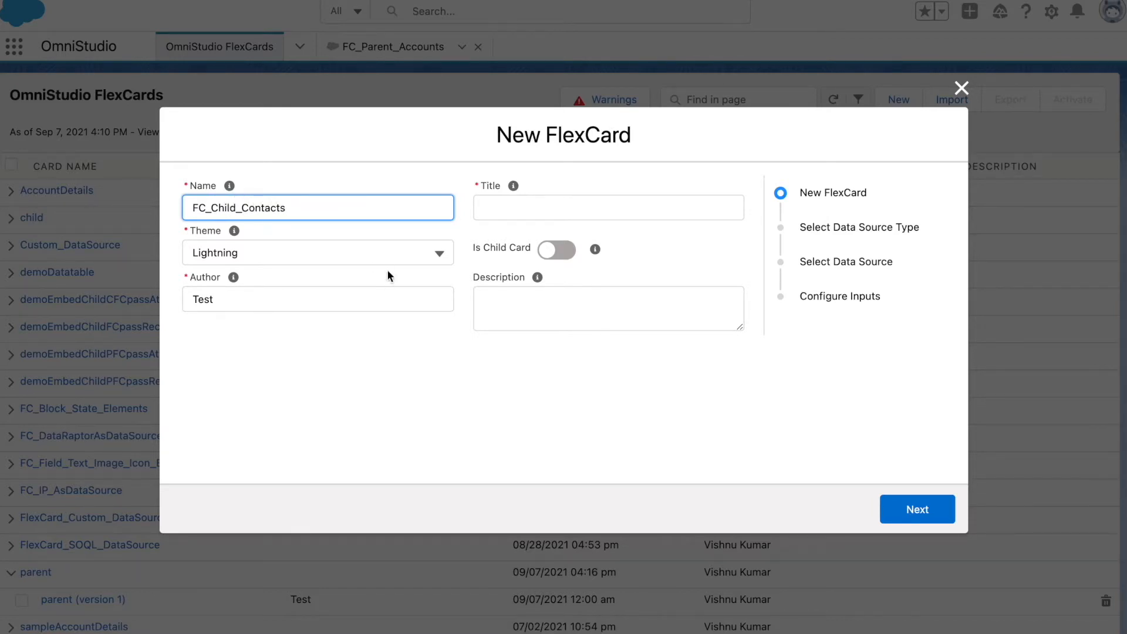
# Step: Set the child card's author to 0to1Code and proceed to its data source type
pyautogui.doubleClick(333, 297)
pyautogui.write('0to1Code')
pyautogui.click(520, 379)
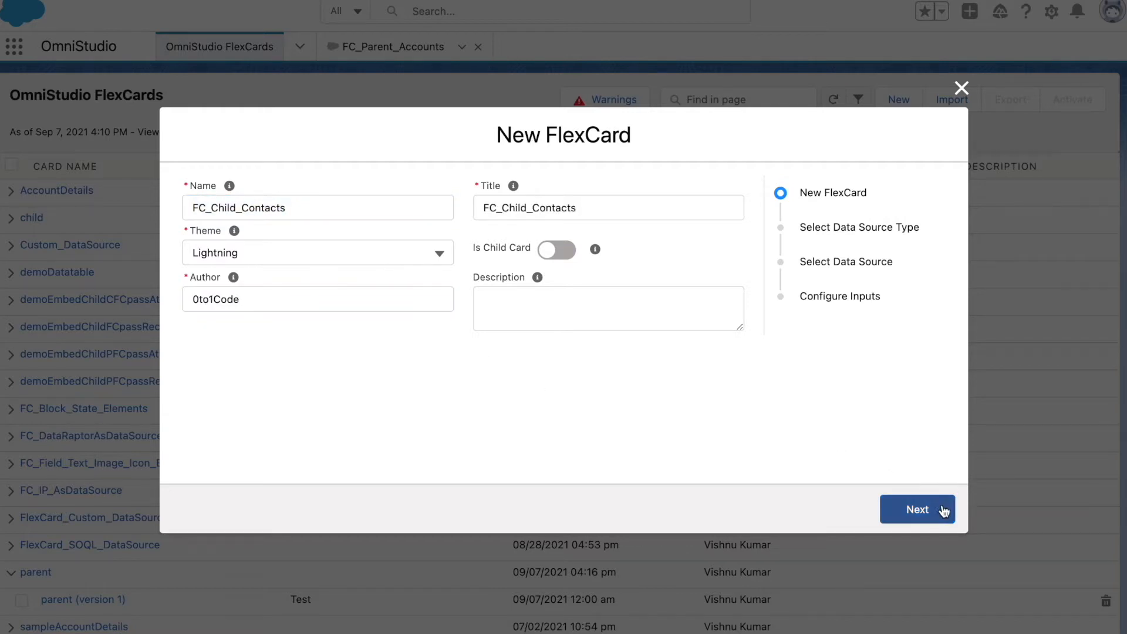
pyautogui.click(948, 511)
# Step: Choose SOQL Query as the child card's data source and enter "Select id,Name from Contact"
pyautogui.click(272, 206)
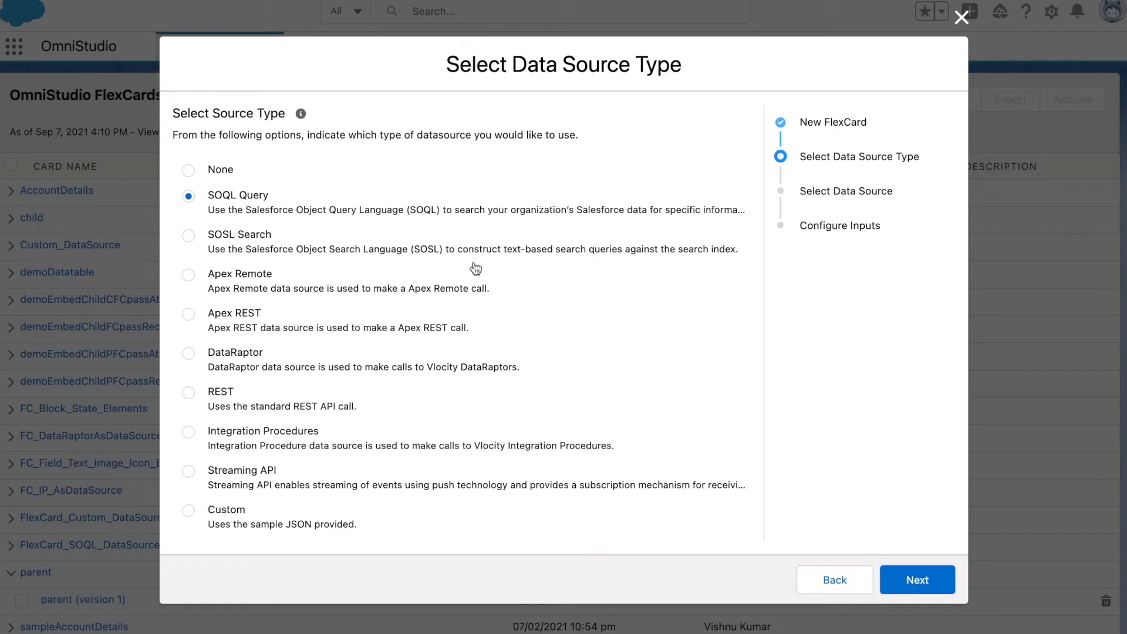
pyautogui.click(906, 581)
pyautogui.click(419, 223)
pyautogui.write('Select ')
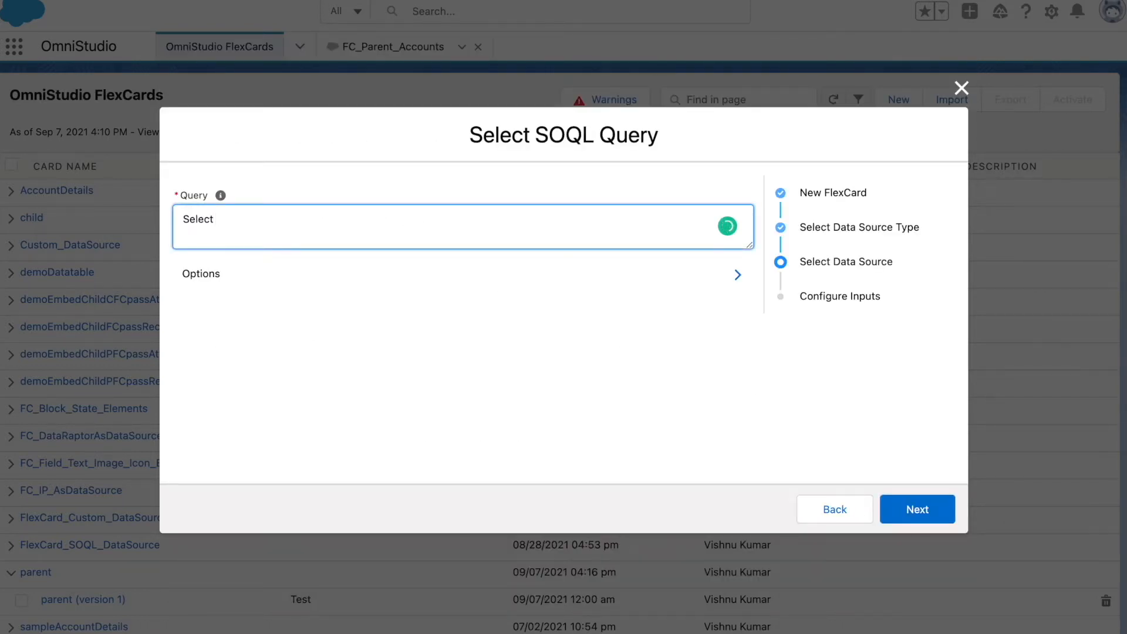
pyautogui.write('id,Name from Contact')
# Step: Fetch the test response for the contact query and save the child FlexCard
pyautogui.click(909, 517)
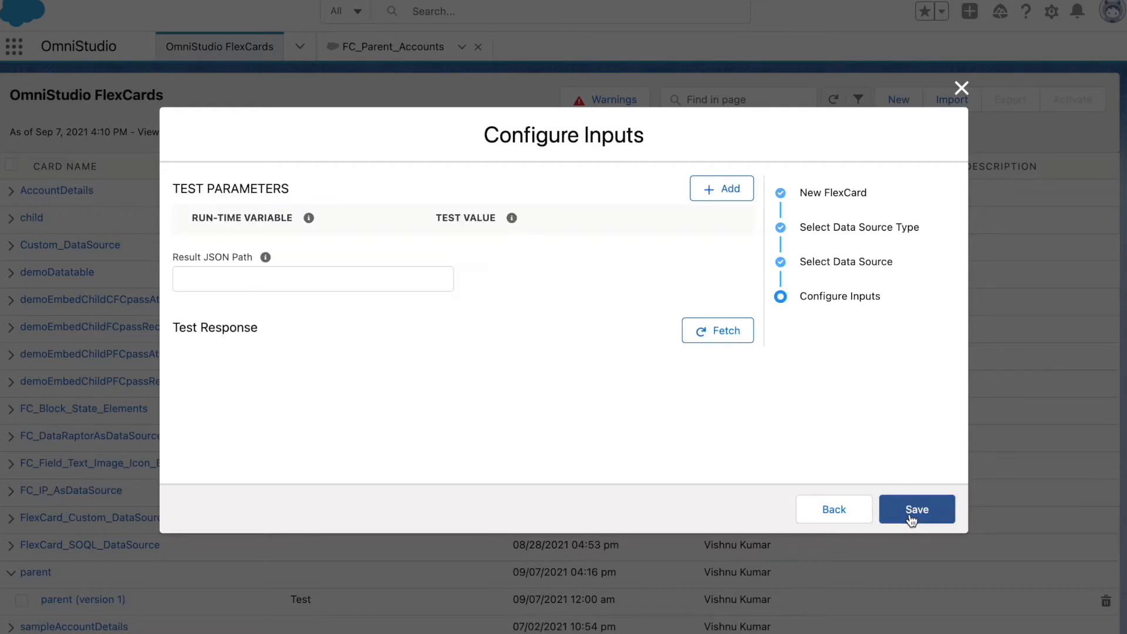
pyautogui.click(725, 338)
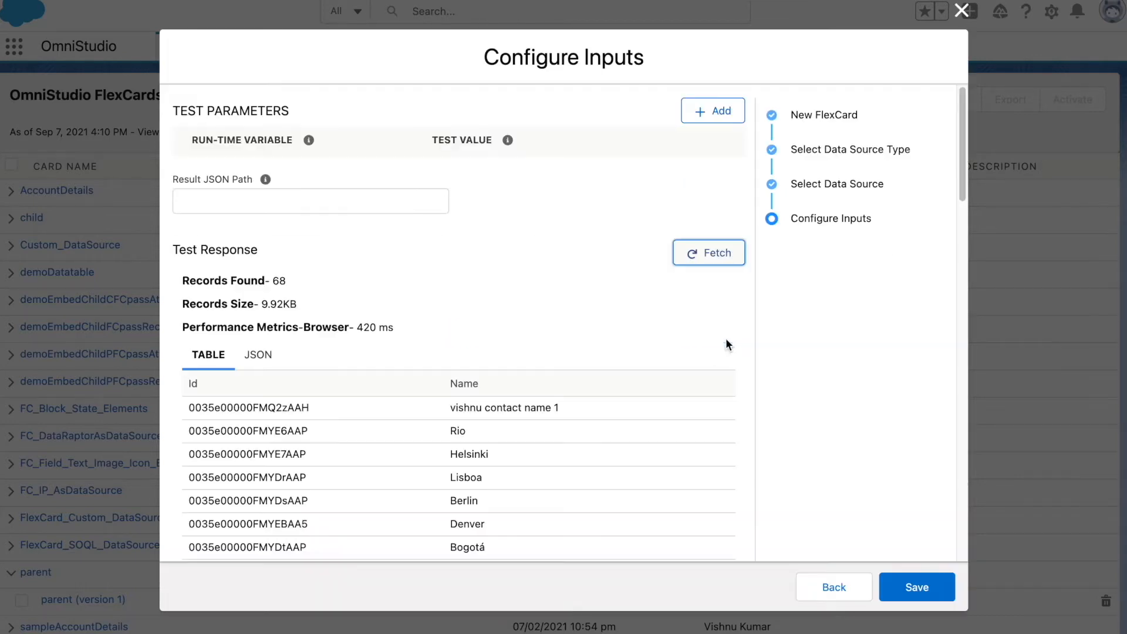
pyautogui.click(920, 589)
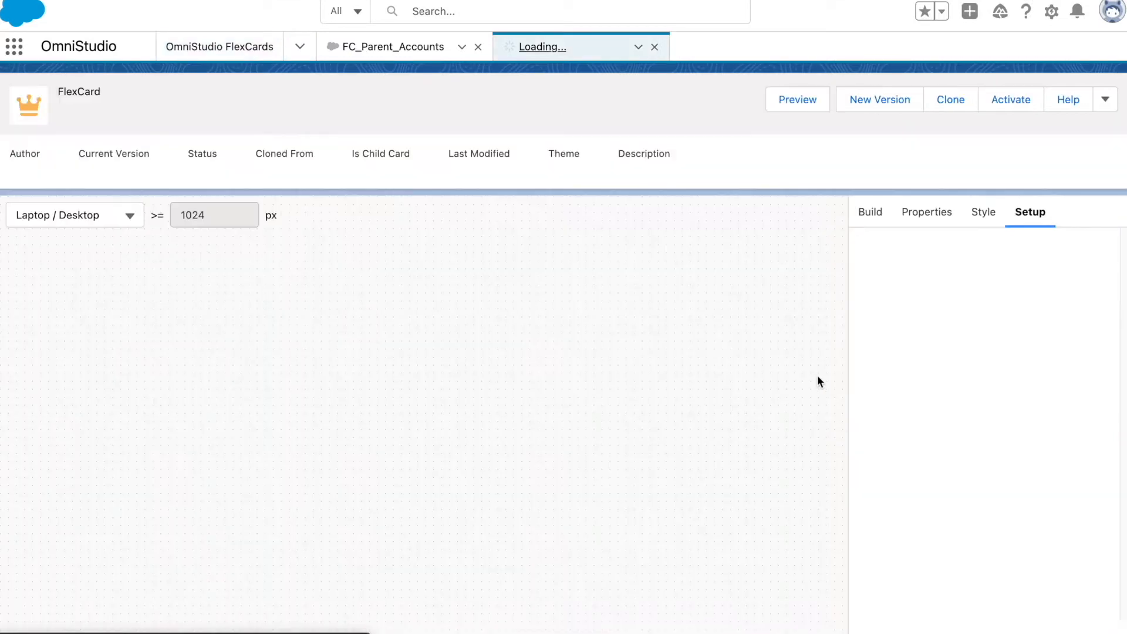
# Step: Look at both new cards and review the Google Sheets table on accessing parent data nodes and attributes in a child card
pyautogui.click(382, 59)
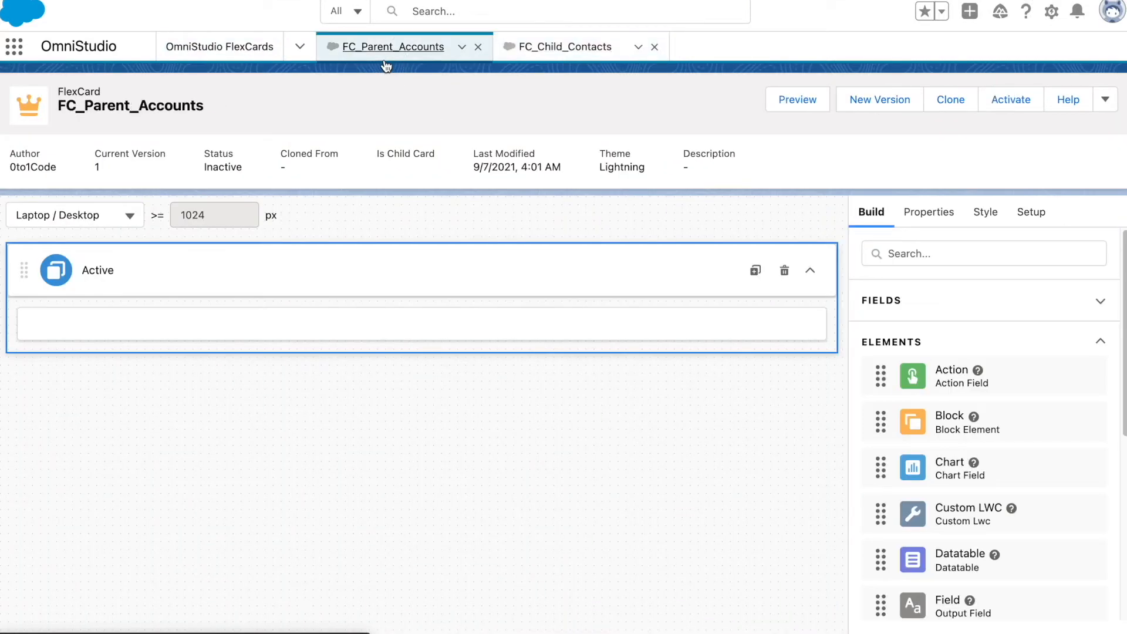
pyautogui.click(563, 52)
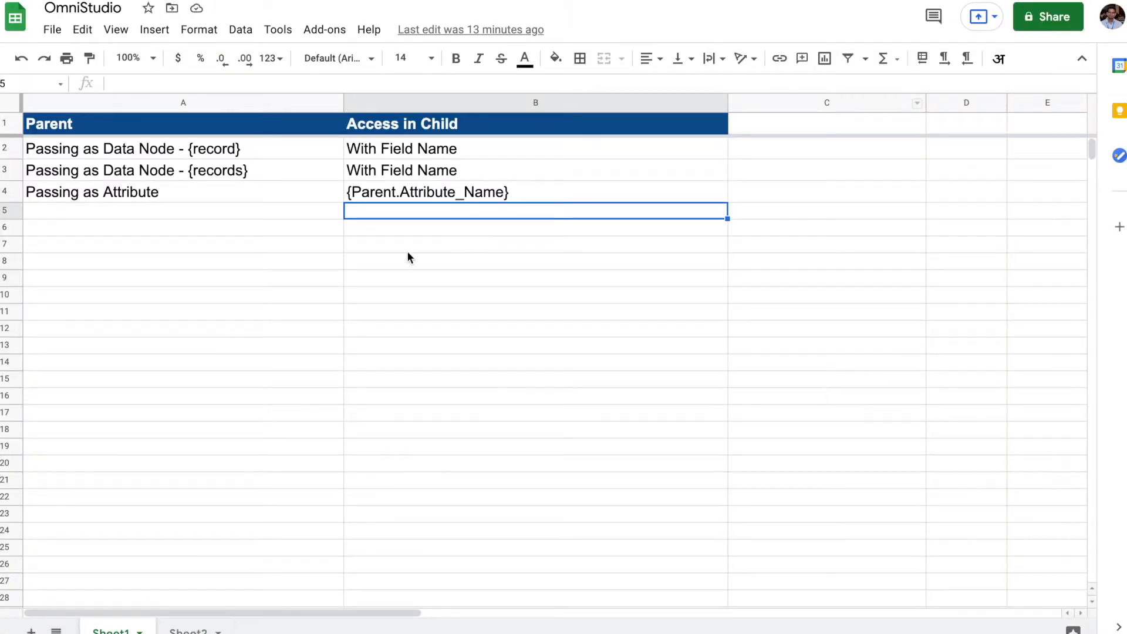
pyautogui.click(286, 257)
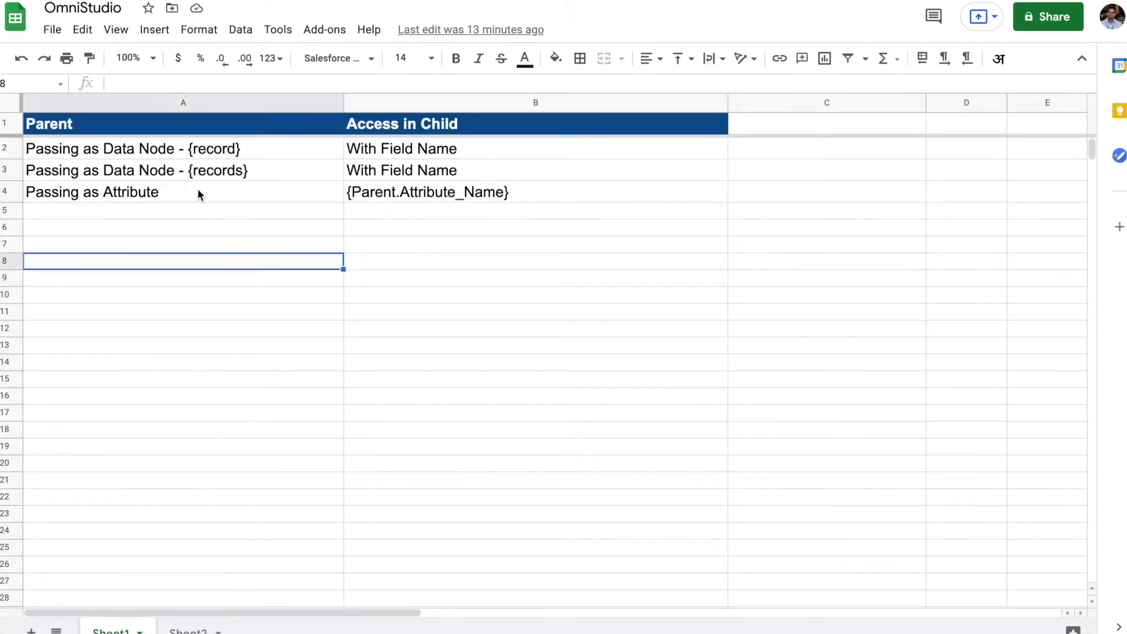
pyautogui.click(118, 128)
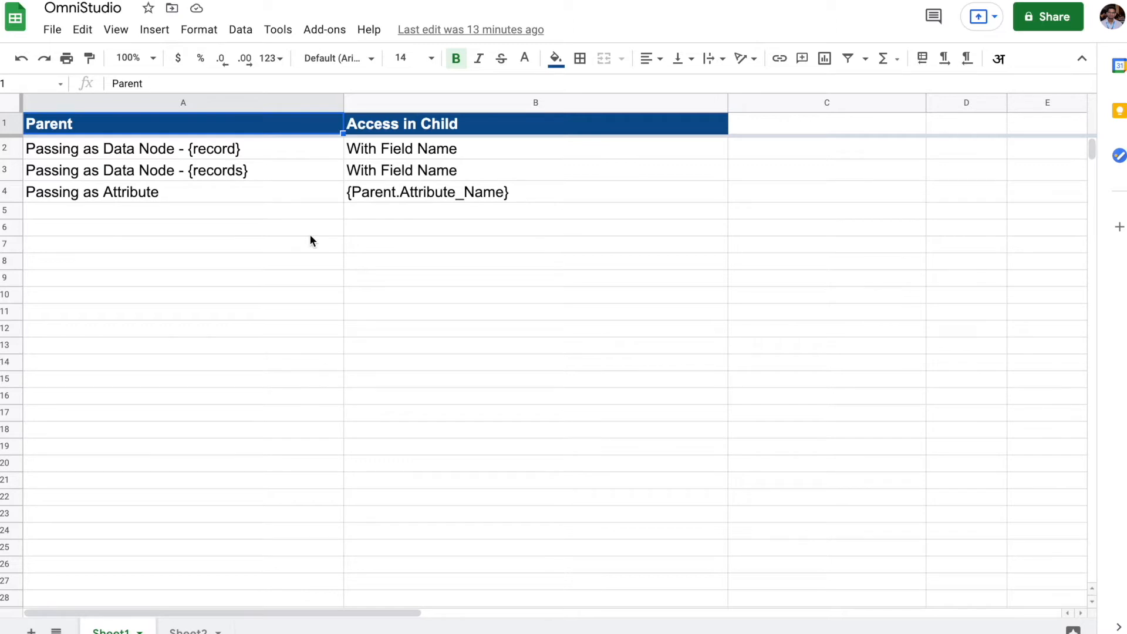
pyautogui.click(168, 148)
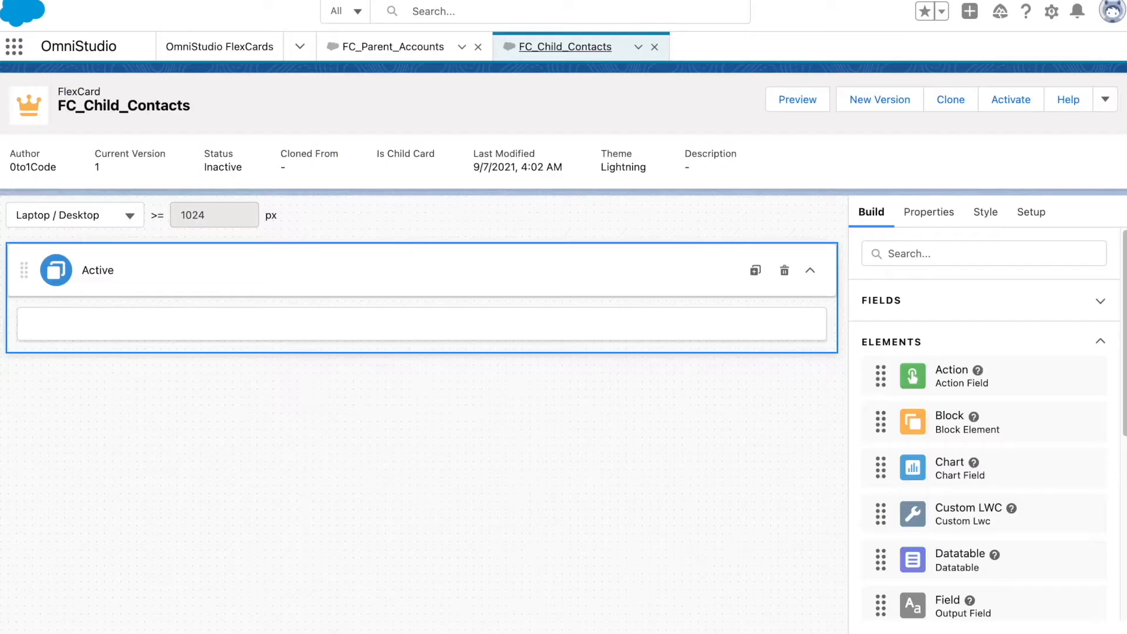
# Step: Switch back to OmniStudio and add a FlexCard element to the Active state of FC_Parent_Accounts
pyautogui.click(403, 58)
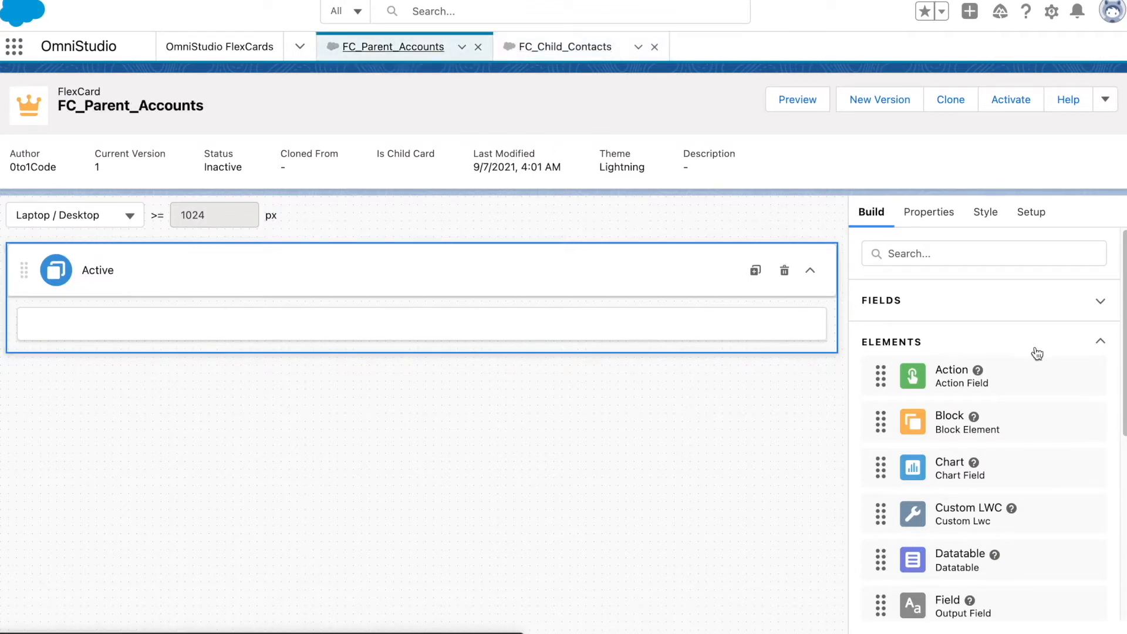
pyautogui.scroll(-2, 946, 462)
pyautogui.scroll(-1, 973, 480)
pyautogui.moveTo(987, 449); pyautogui.dragTo(669, 326)
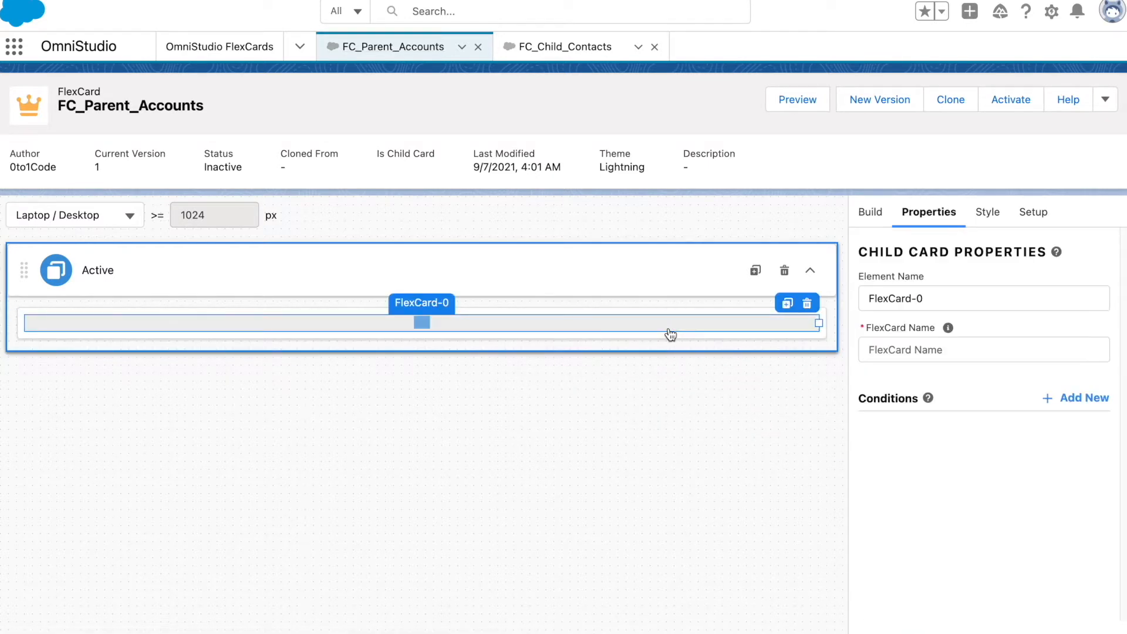
# Step: Enter FC_Child_Contacts as the FlexCard name in the embedded child card element's properties
pyautogui.click(573, 53)
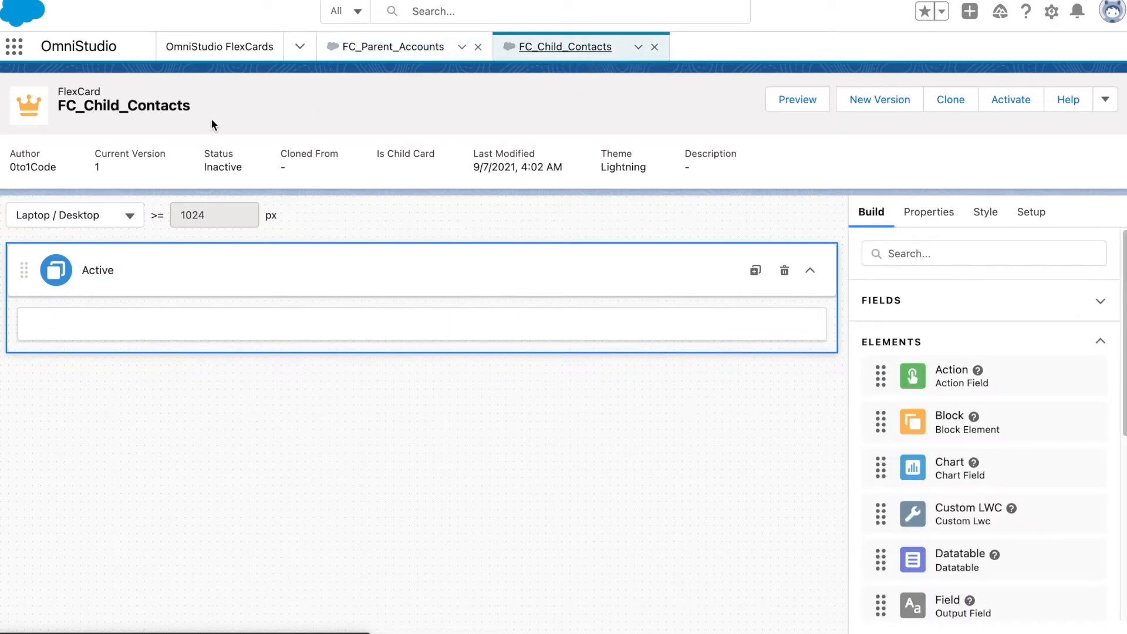
pyautogui.click(437, 46)
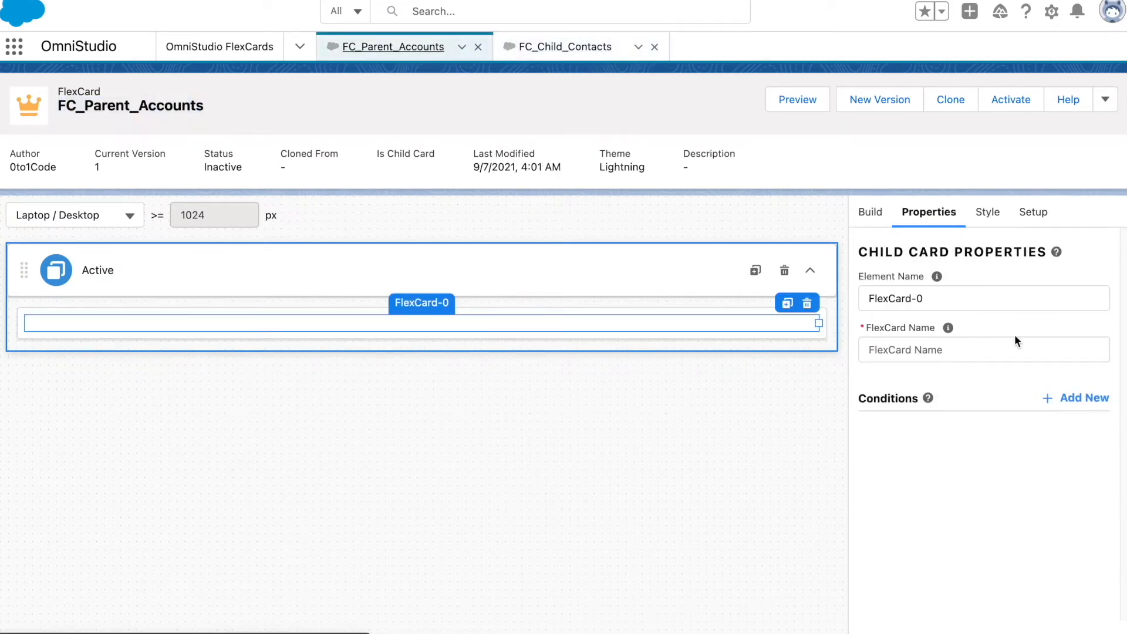
pyautogui.click(968, 349)
pyautogui.write('FC_Child_Contacts')
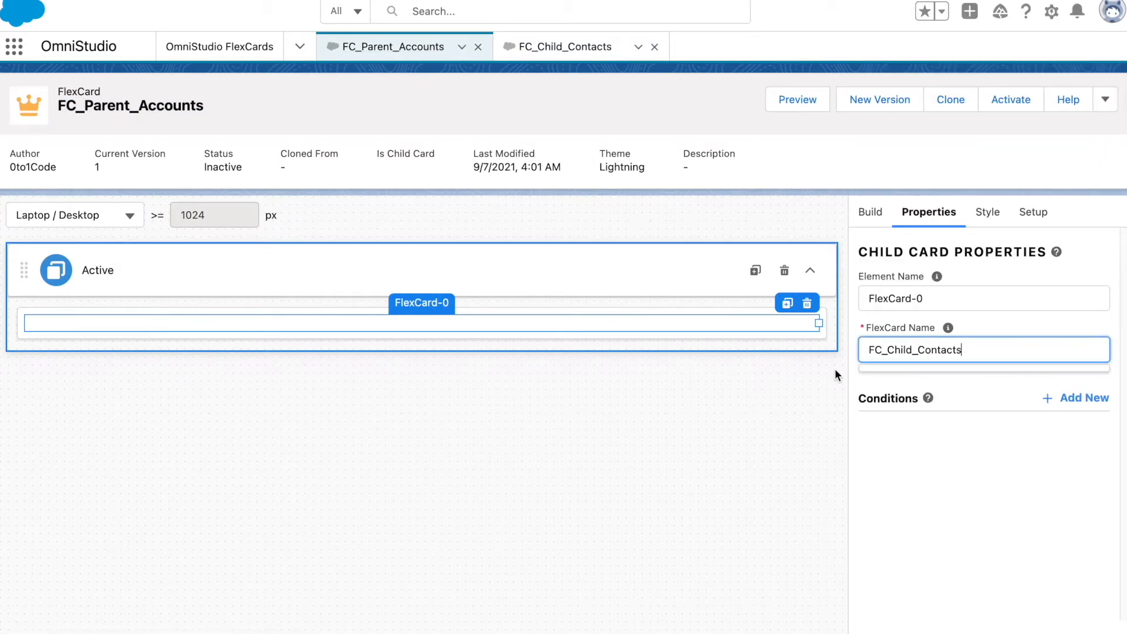
# Step: Activate the FC_Child_Contacts card and reload the page with FC_Parent_Accounts open
pyautogui.click(583, 61)
pyautogui.click(1010, 100)
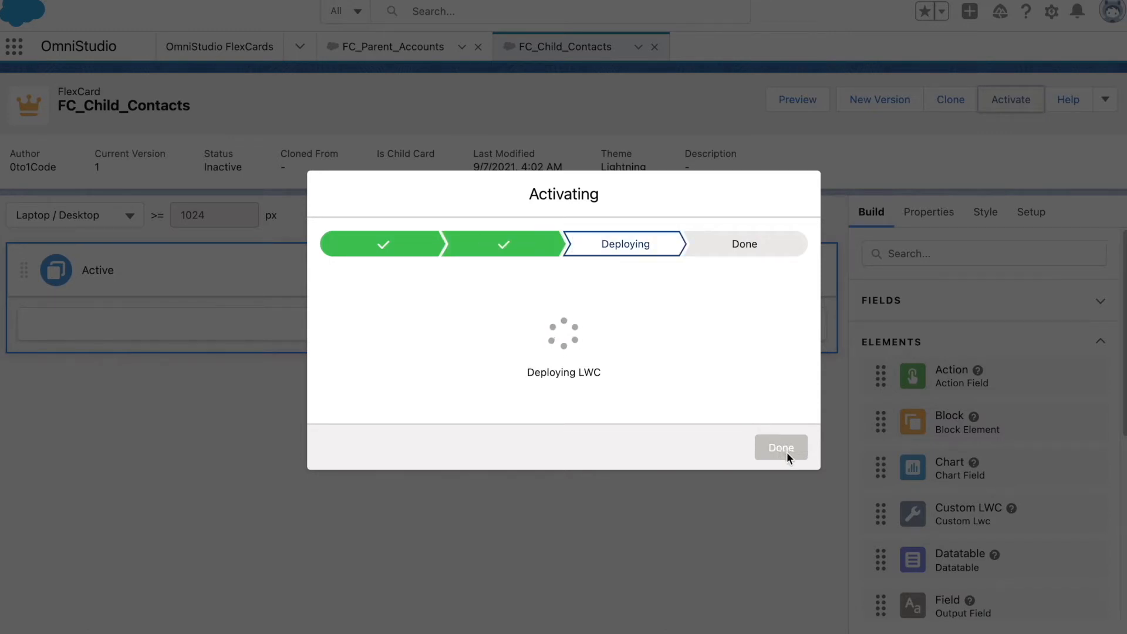
pyautogui.click(787, 491)
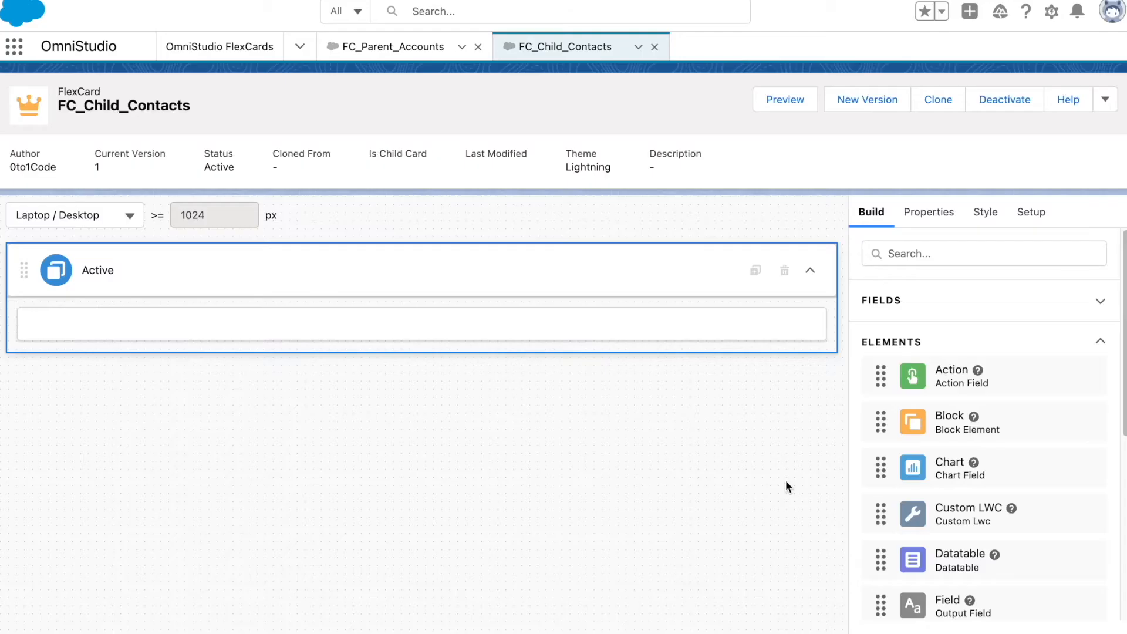
pyautogui.click(415, 55)
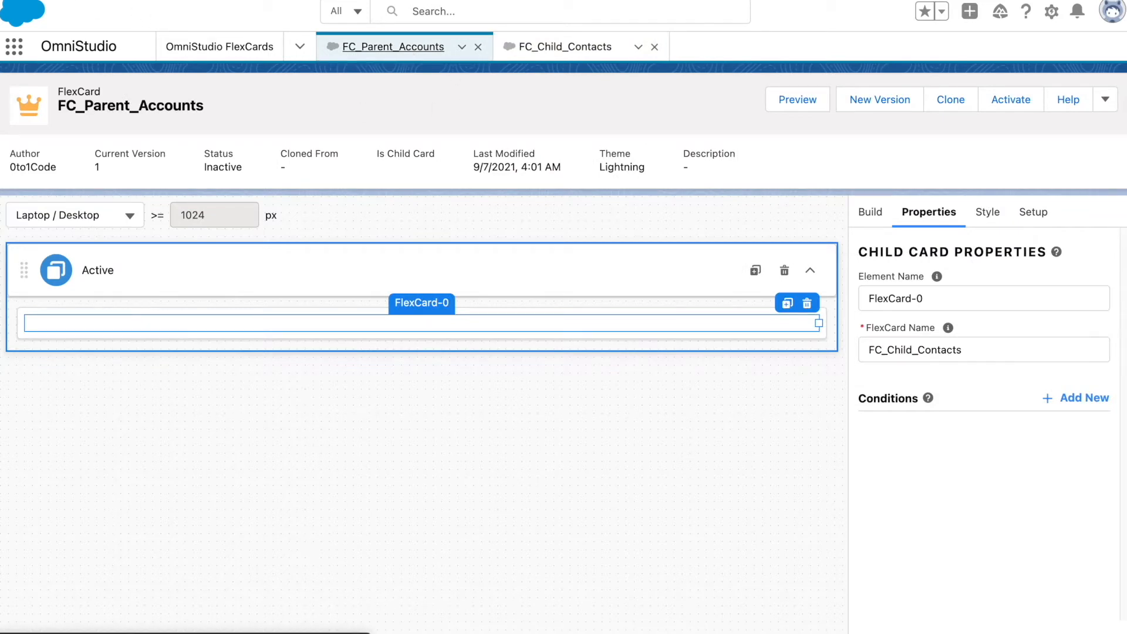
pyautogui.press('super+r')
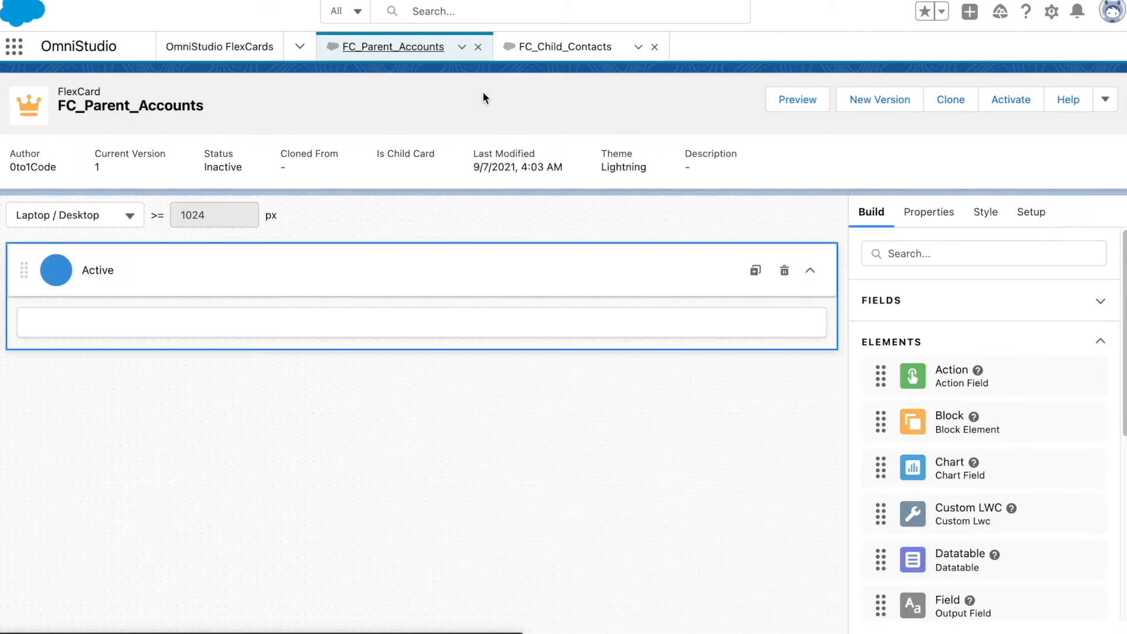
# Step: Try to set FC_Child_Contacts as the FlexCard name of the embedded child card in FC_Parent_Accounts
pyautogui.click(567, 322)
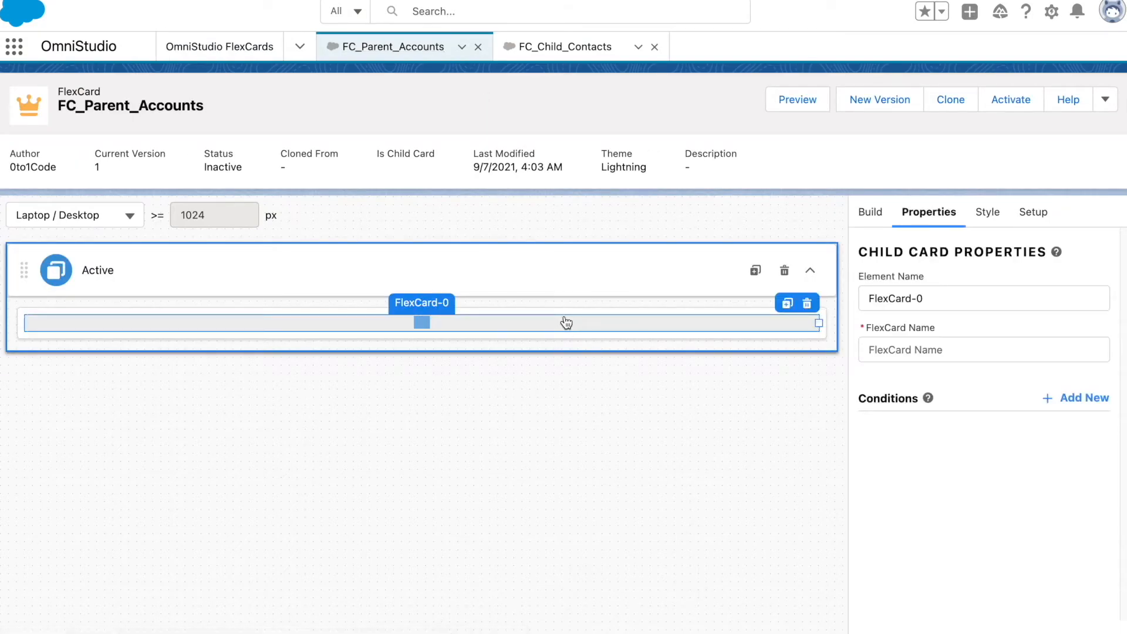
pyautogui.click(882, 349)
pyautogui.write('FC_Child_Contacts')
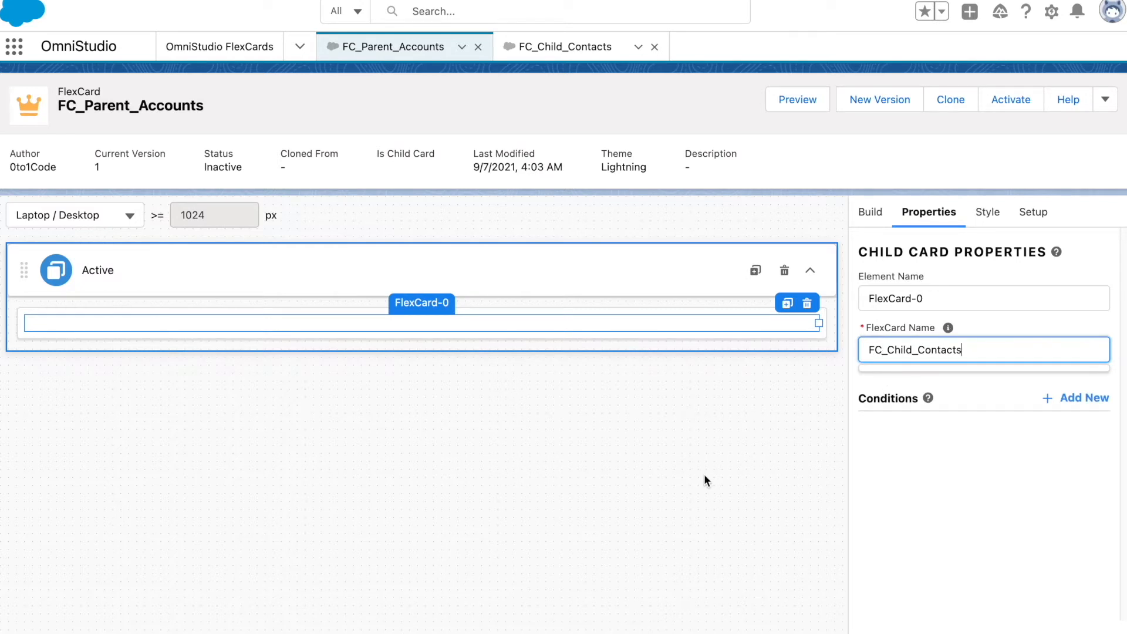
pyautogui.click(784, 405)
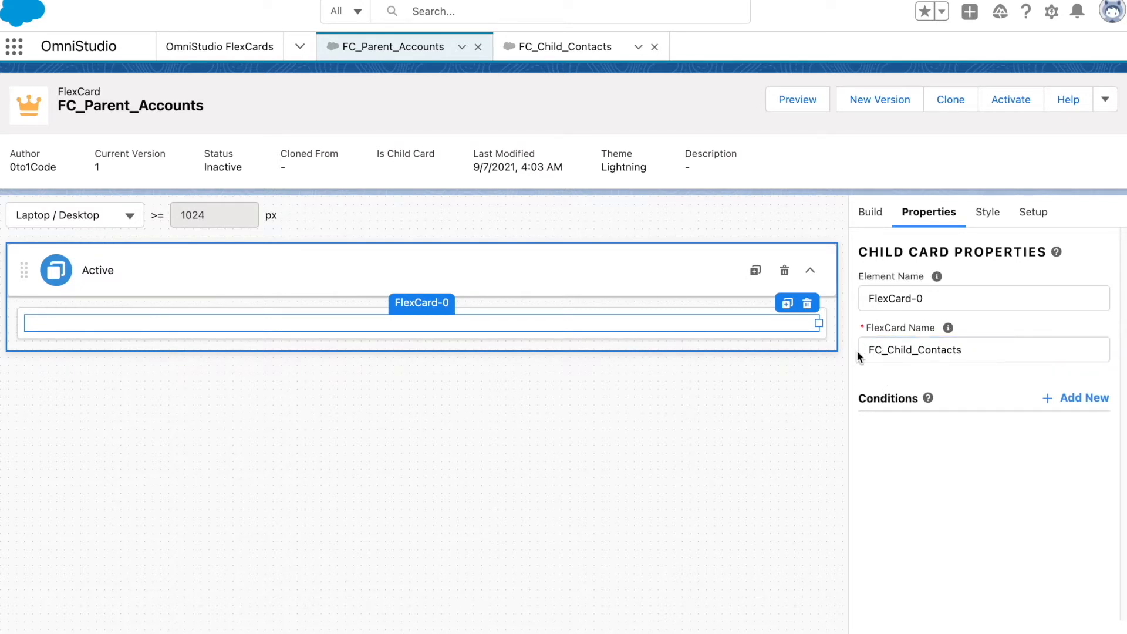
# Step: Deactivate the FC_Child_Contacts card and check its Is Child Card detail and its additional actions
pyautogui.click(585, 55)
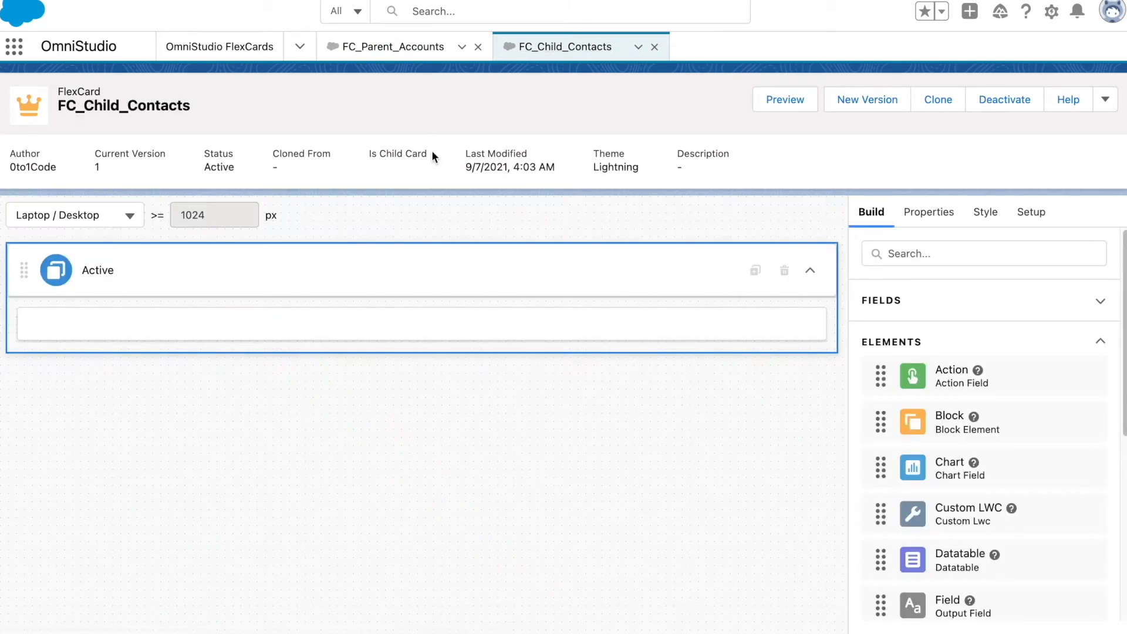
pyautogui.click(1001, 100)
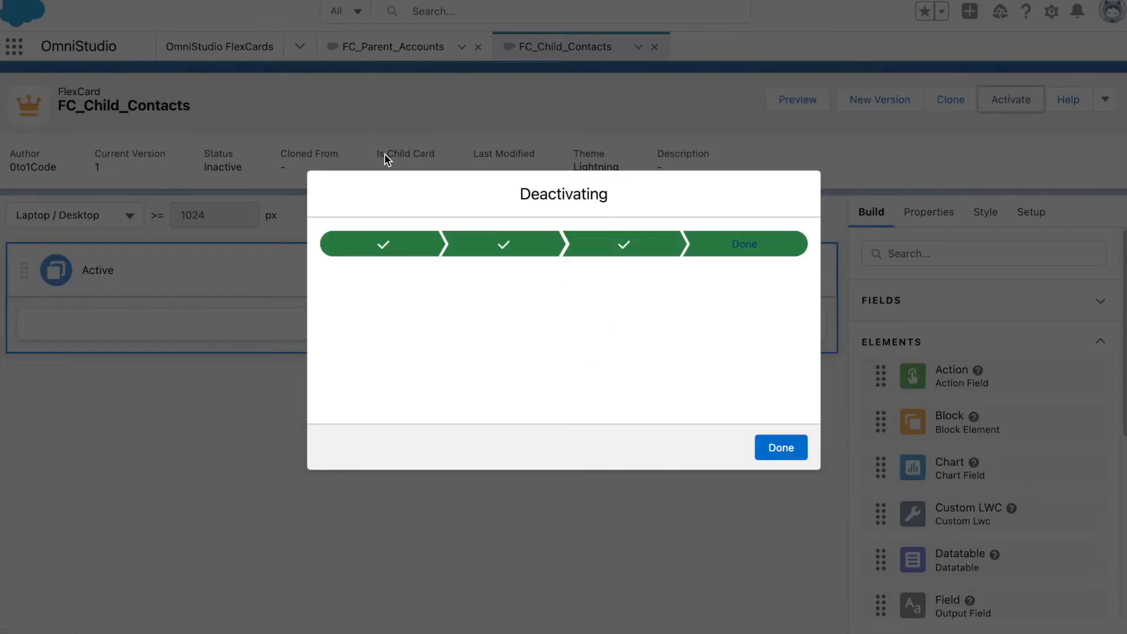
pyautogui.click(774, 449)
pyautogui.moveTo(375, 159); pyautogui.dragTo(445, 163)
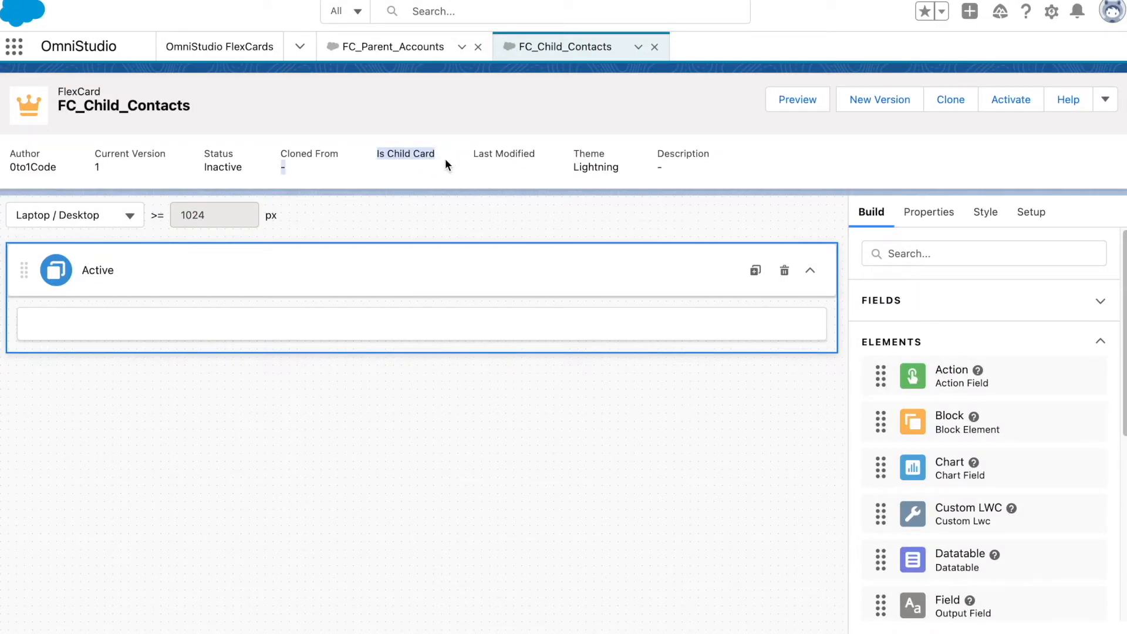
pyautogui.click(1104, 102)
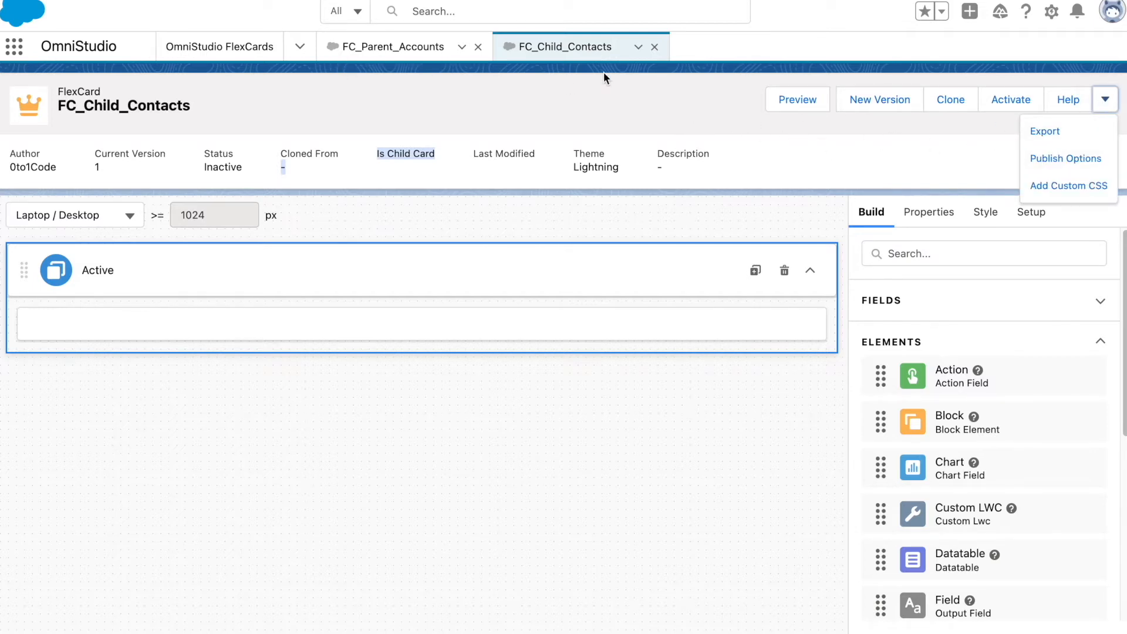
# Step: Start a new Lightning FlexCard named FC_Child_Contacts with author 0to1Code and Is Child Card enabled
pyautogui.click(220, 47)
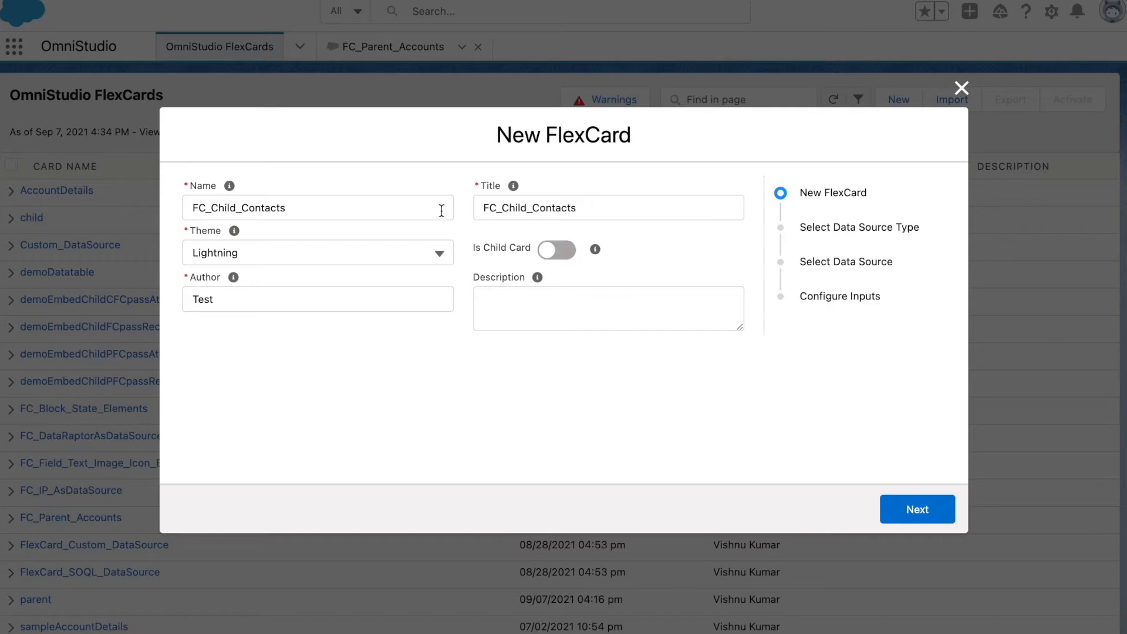
pyautogui.click(556, 253)
pyautogui.doubleClick(388, 297)
pyautogui.write('0to1Code')
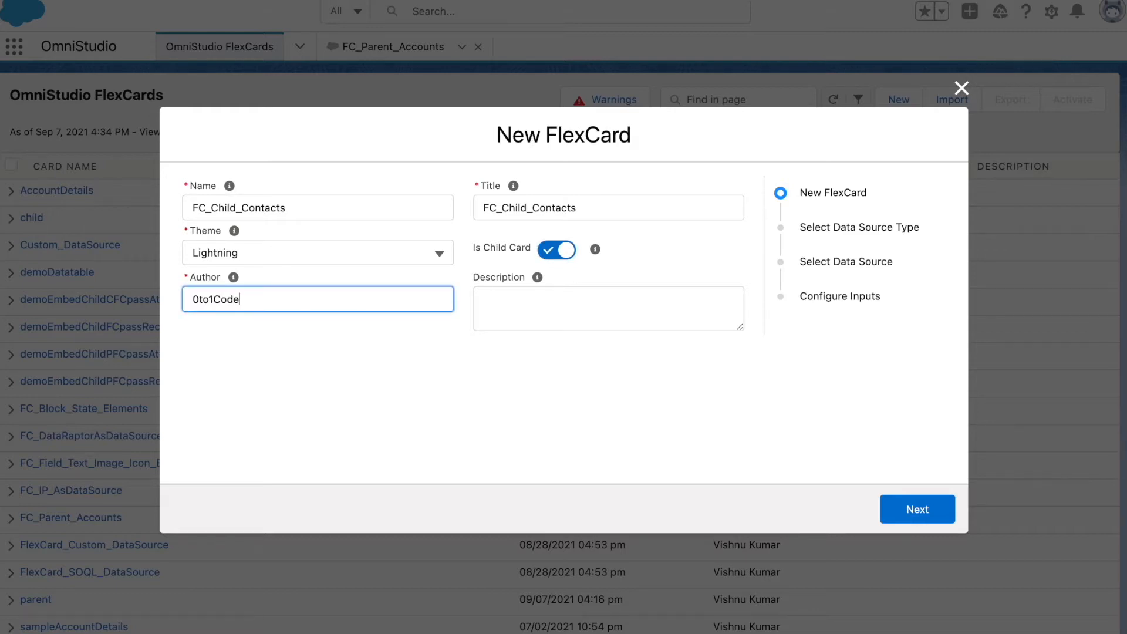
pyautogui.click(922, 514)
# Step: Choose SOQL Query as the data source type and enter the query "Select id,Name from Contact"
pyautogui.click(314, 207)
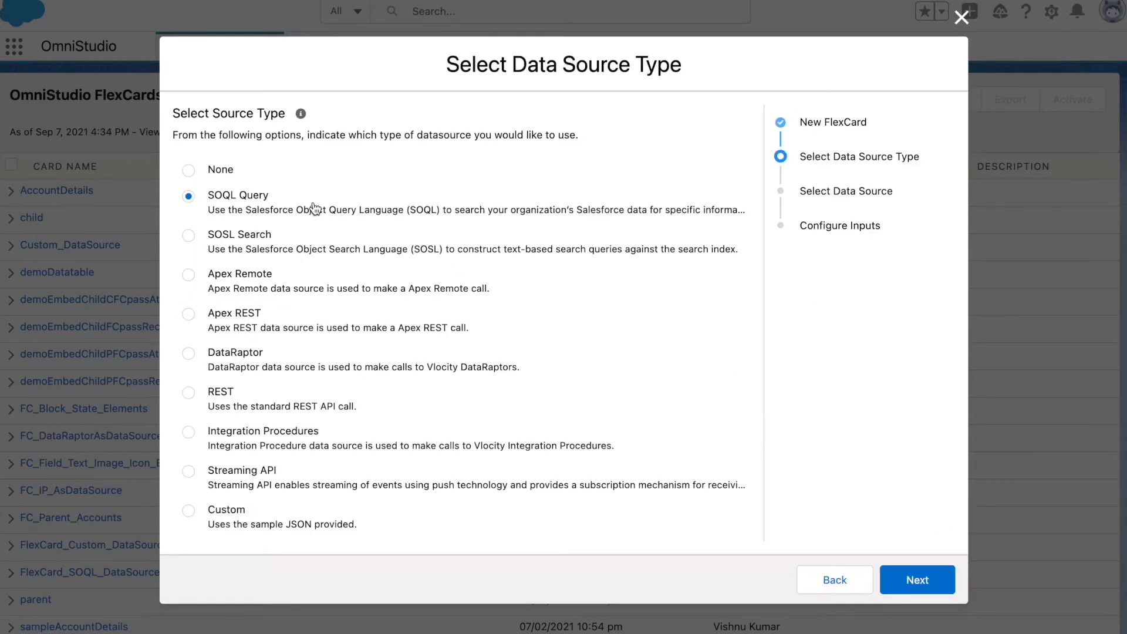
pyautogui.click(917, 579)
pyautogui.click(392, 226)
pyautogui.write('Se')
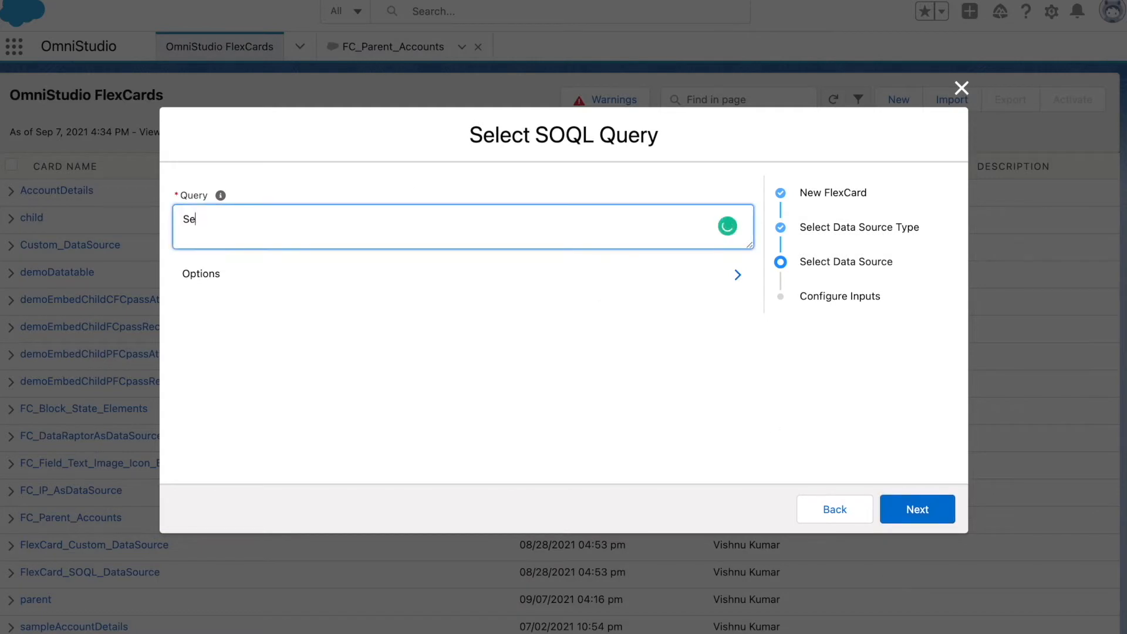
pyautogui.write('lect id,Name from Conta')
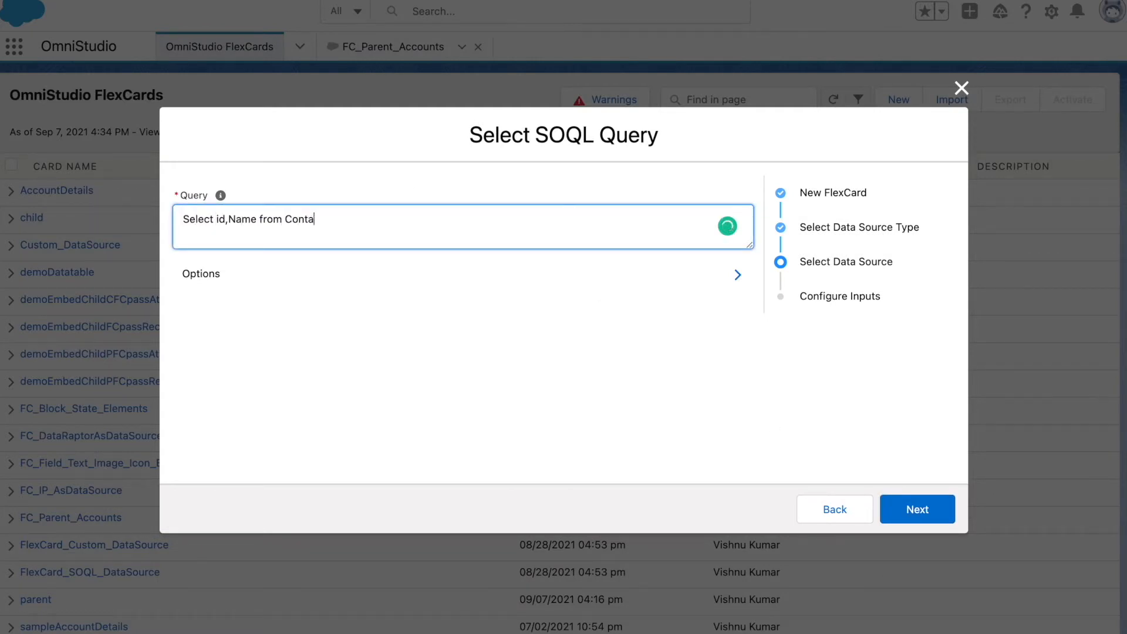
pyautogui.write('ct')
pyautogui.click(917, 509)
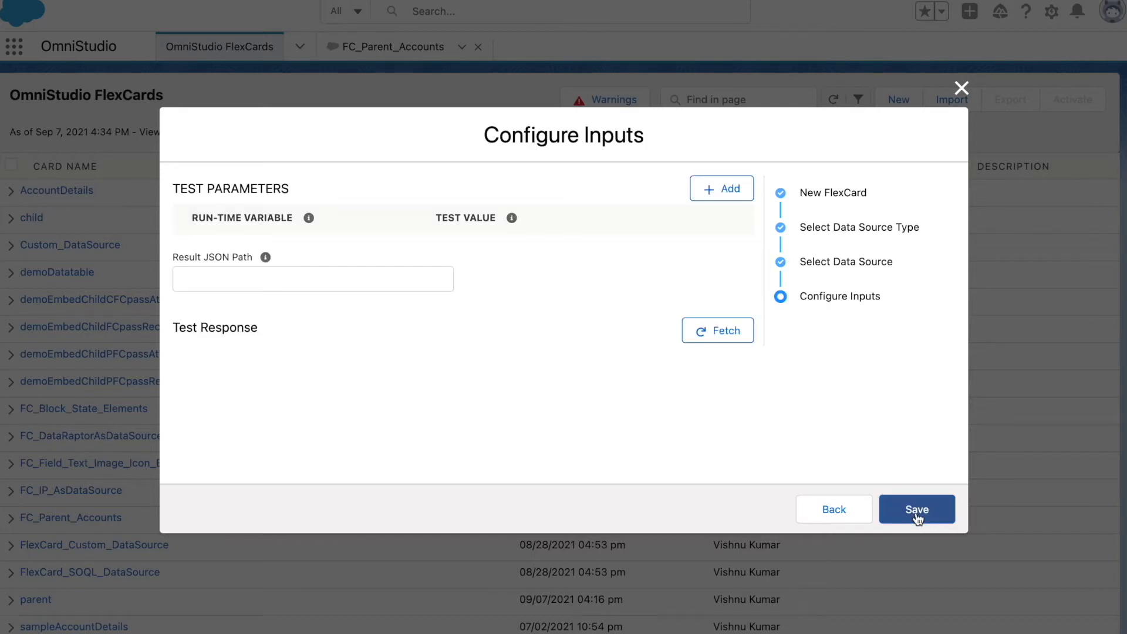
# Step: Fetch the test response for the contact query and save the new child card
pyautogui.click(726, 335)
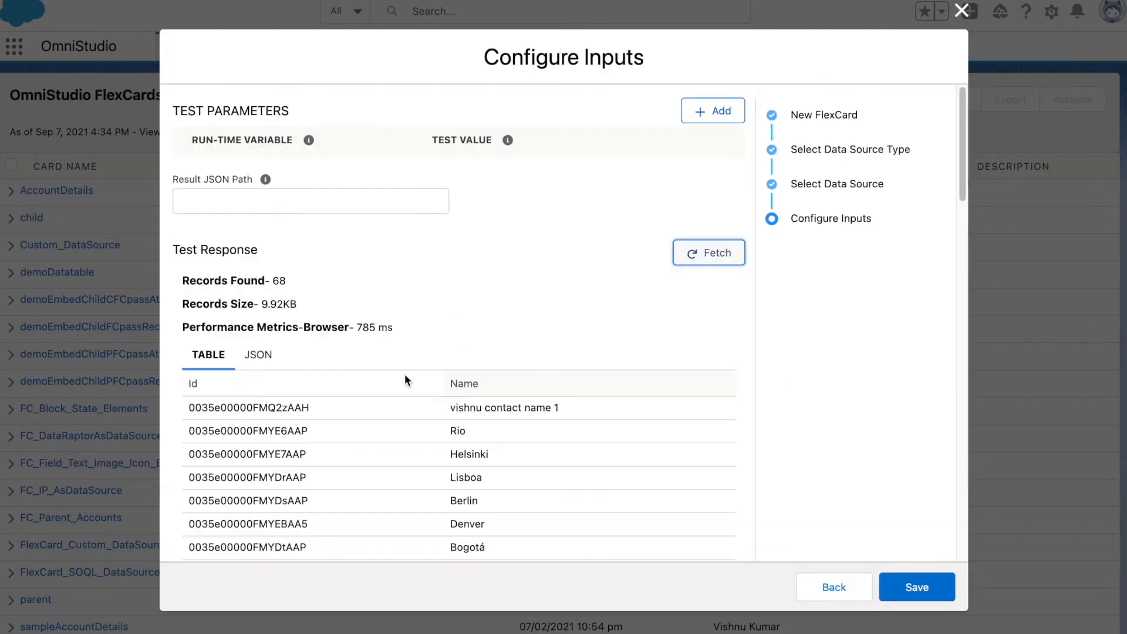
pyautogui.scroll(-5, 575, 366)
pyautogui.click(935, 589)
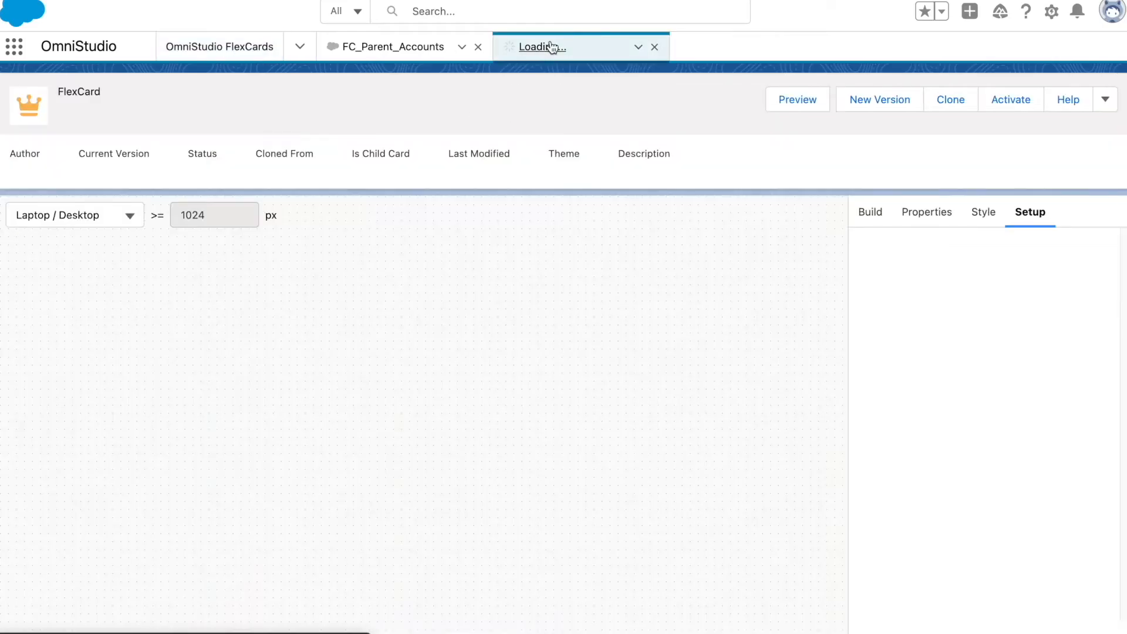
# Step: Return to FC_Parent_Accounts and try FC_Child_Contacts as the FlexCard name of the FlexCard-0 element
pyautogui.click(414, 47)
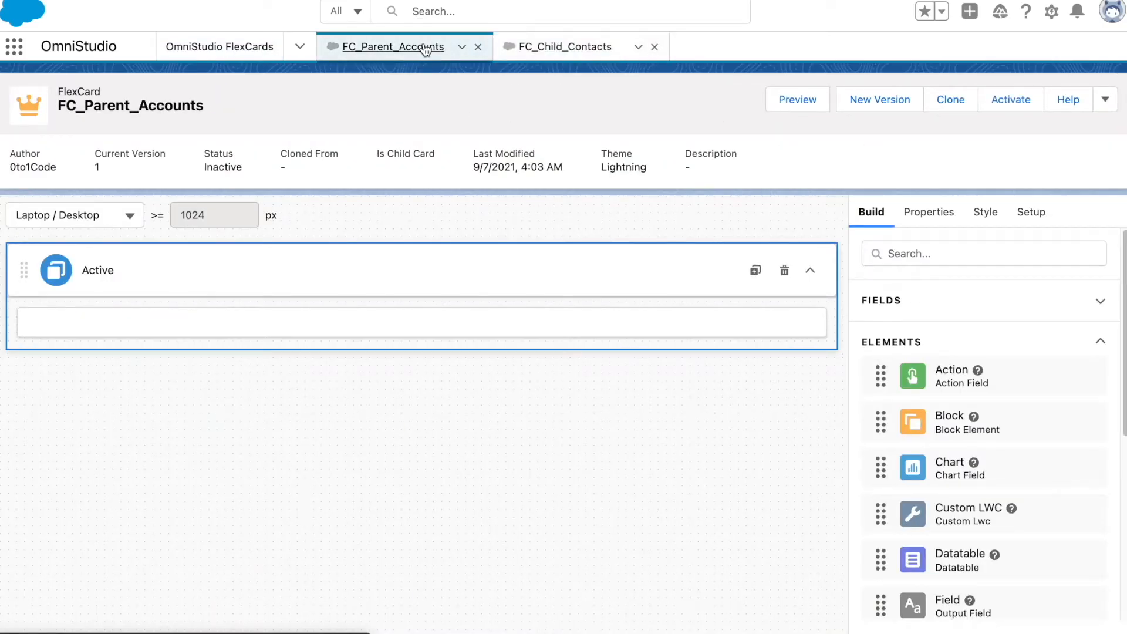
pyautogui.moveTo(958, 467); pyautogui.dragTo(599, 327)
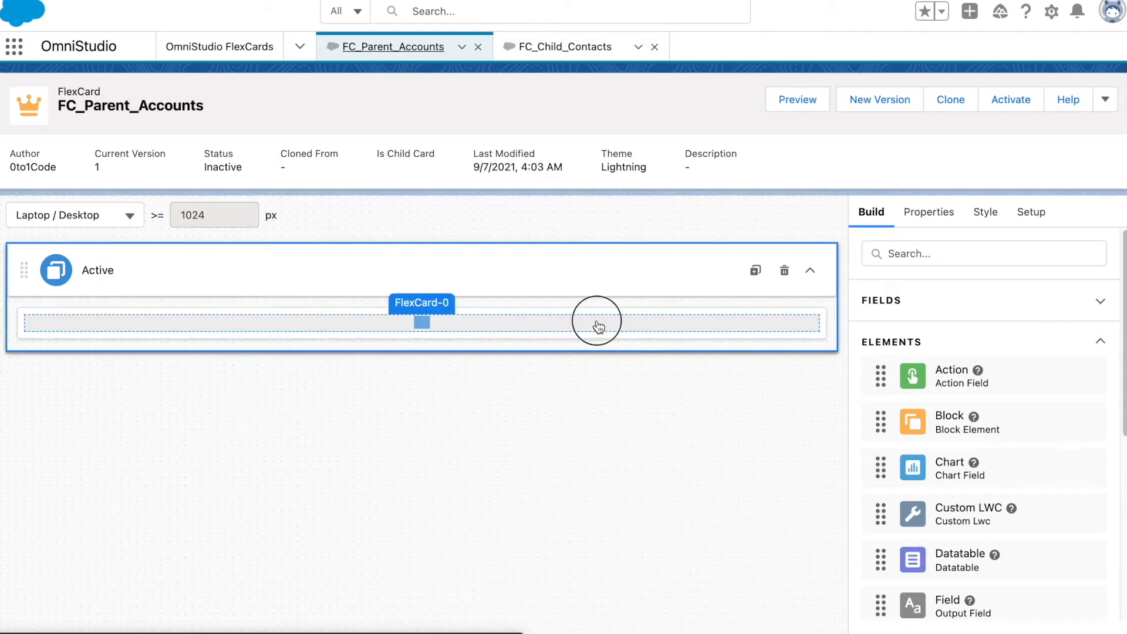
pyautogui.click(919, 343)
pyautogui.write('FC_Child_Contacts')
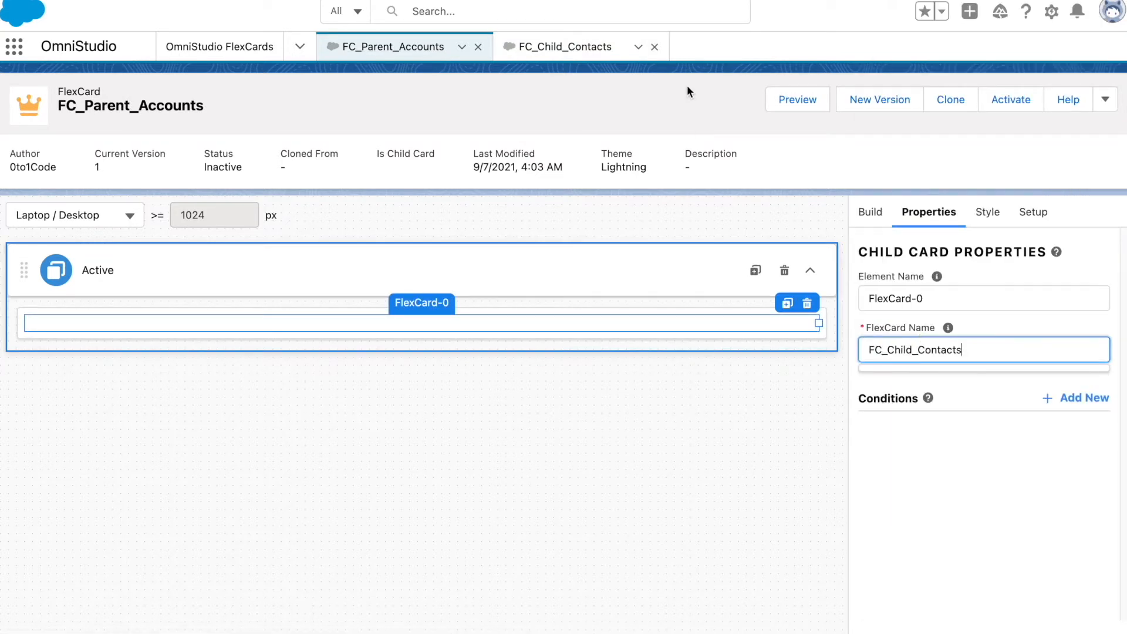
# Step: Activate the recreated FC_Child_Contacts card and reload the page with FC_Parent_Accounts open
pyautogui.click(565, 47)
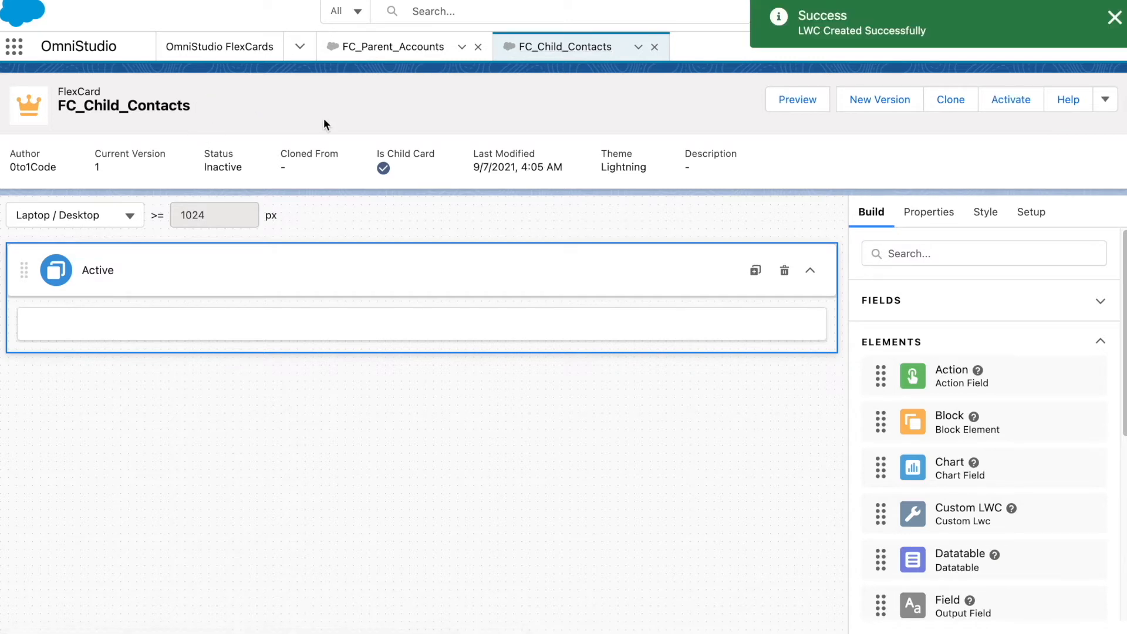
pyautogui.click(1012, 100)
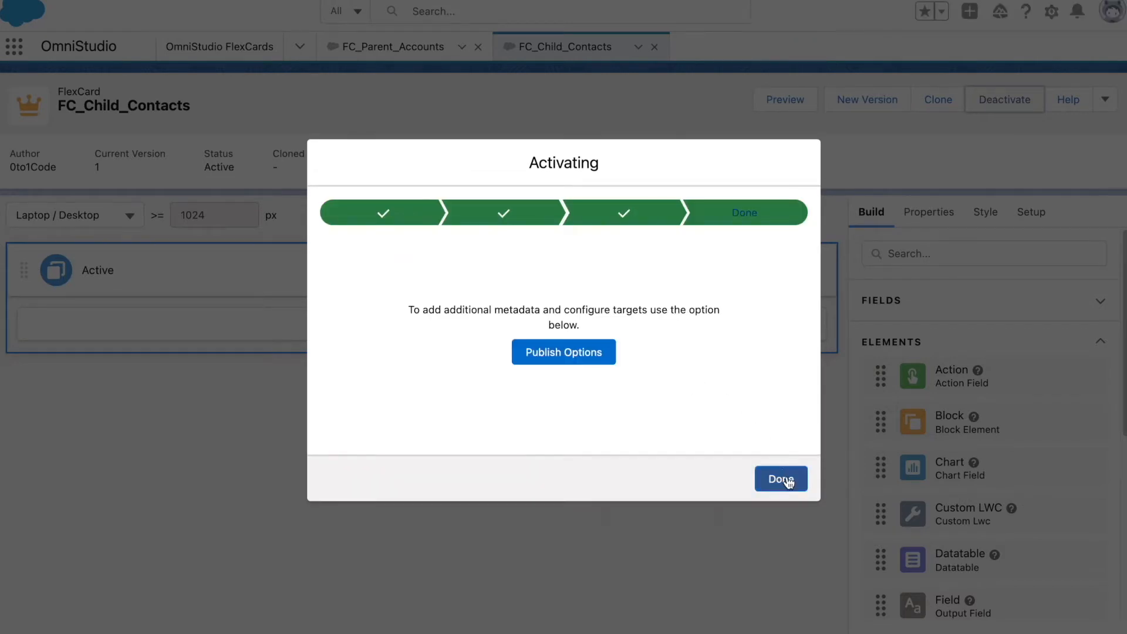
pyautogui.click(781, 479)
pyautogui.click(399, 47)
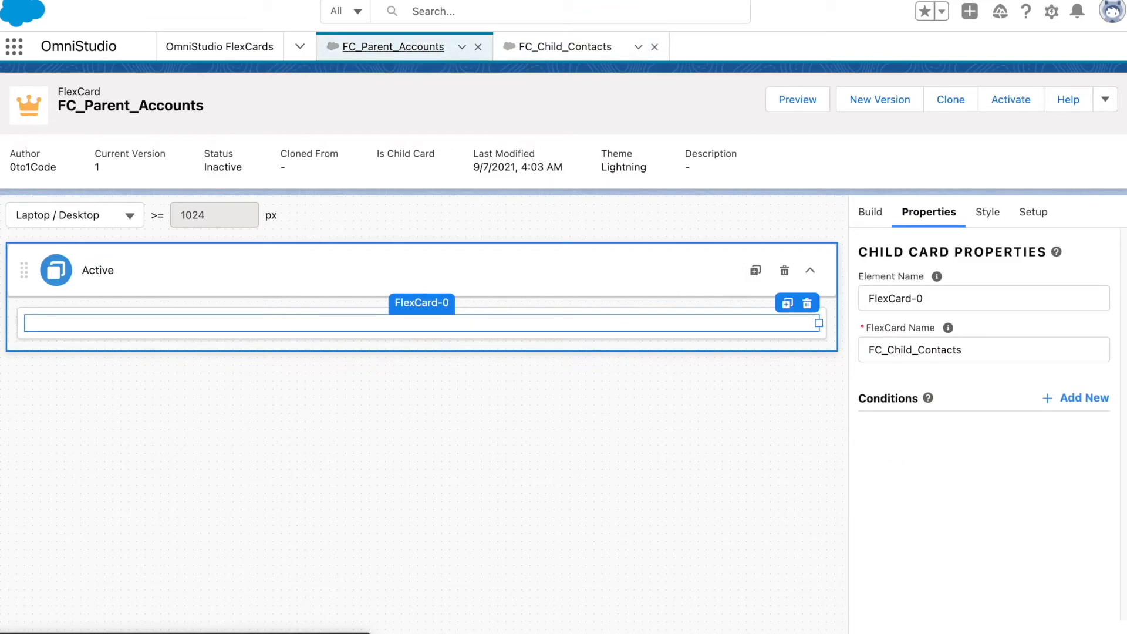
pyautogui.press('super+r')
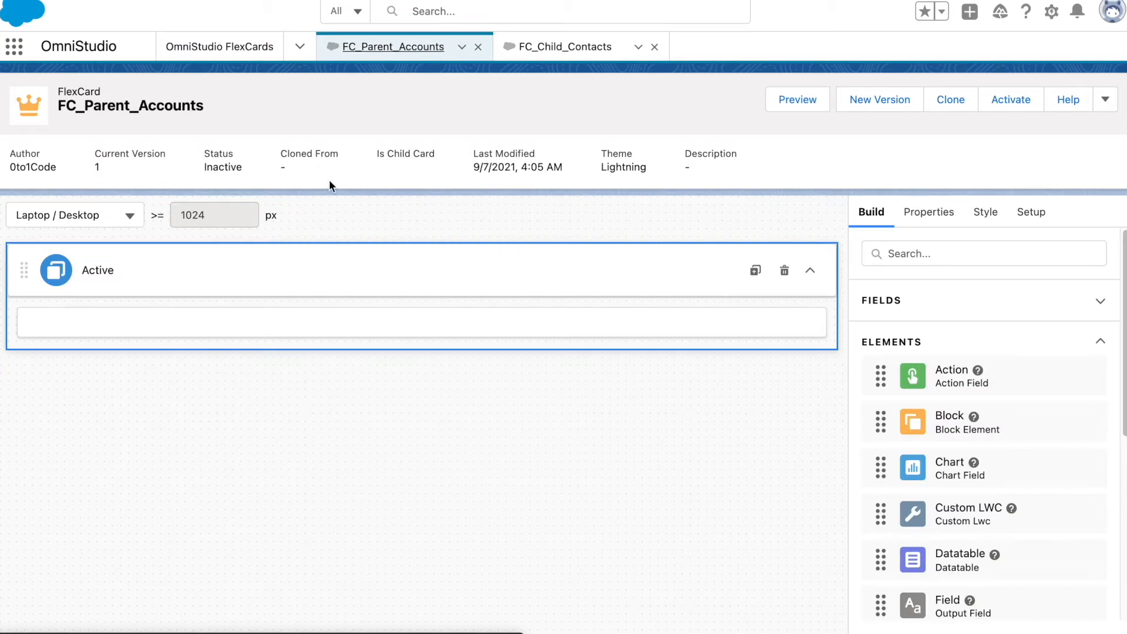
# Step: Select FC_Child_Contacts as the FlexCard for the embedded FlexCard-0 element and look at its Data Node setting
pyautogui.click(511, 328)
pyautogui.click(923, 350)
pyautogui.write('FC_Child_Contacts')
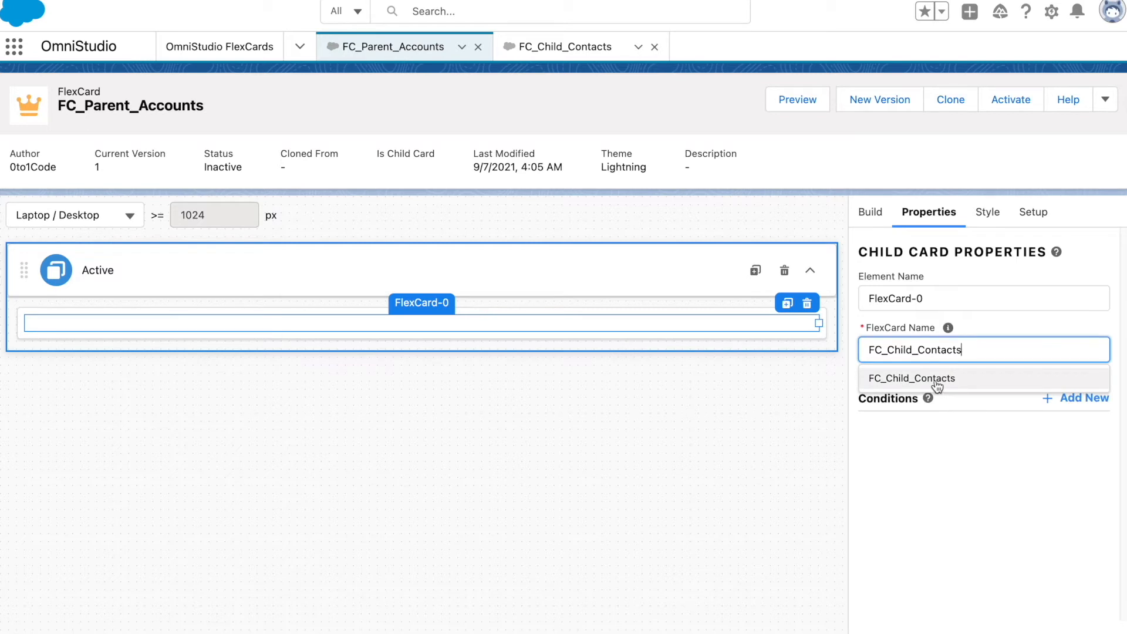
pyautogui.click(900, 380)
pyautogui.click(791, 422)
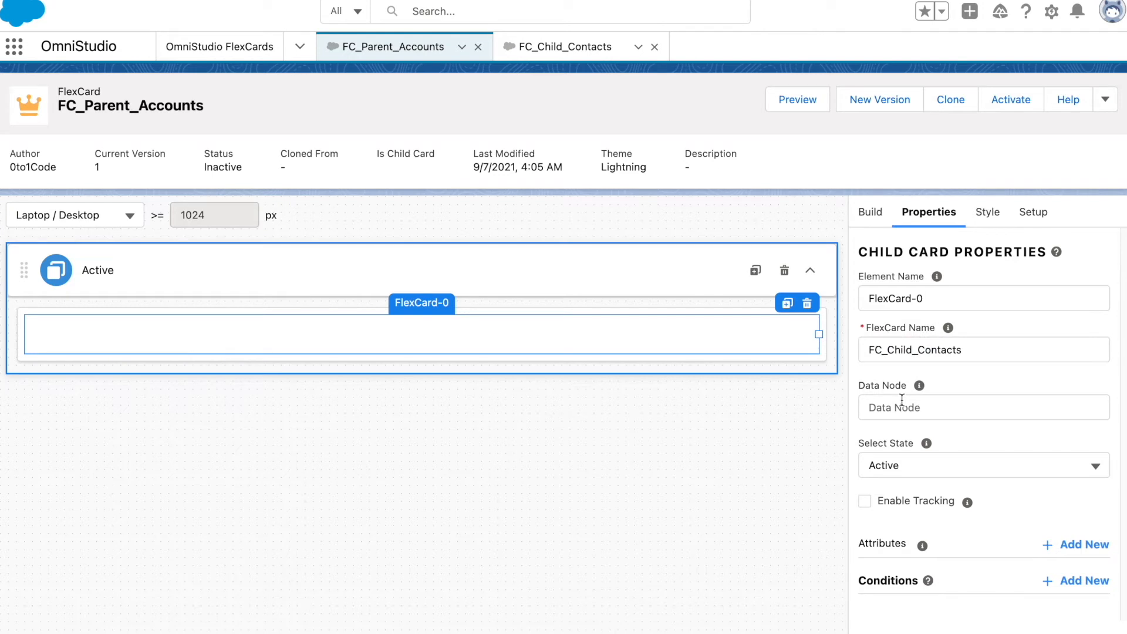
pyautogui.click(902, 399)
pyautogui.click(968, 372)
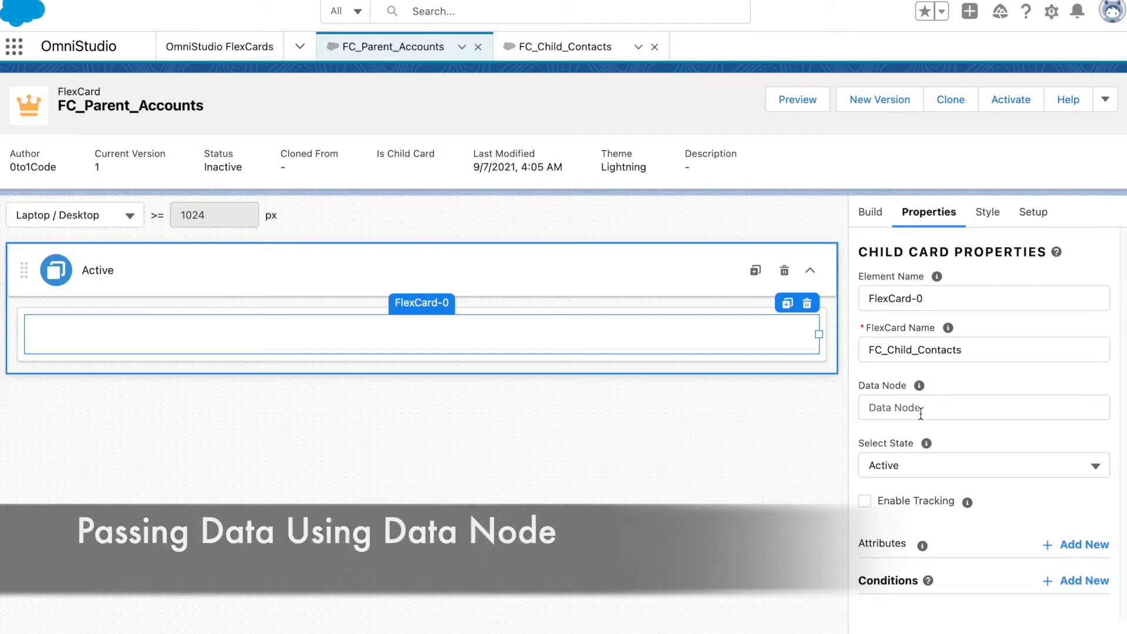
# Step: Add a Block element to the Active state of FC_Parent_Accounts and select it
pyautogui.moveTo(533, 343)
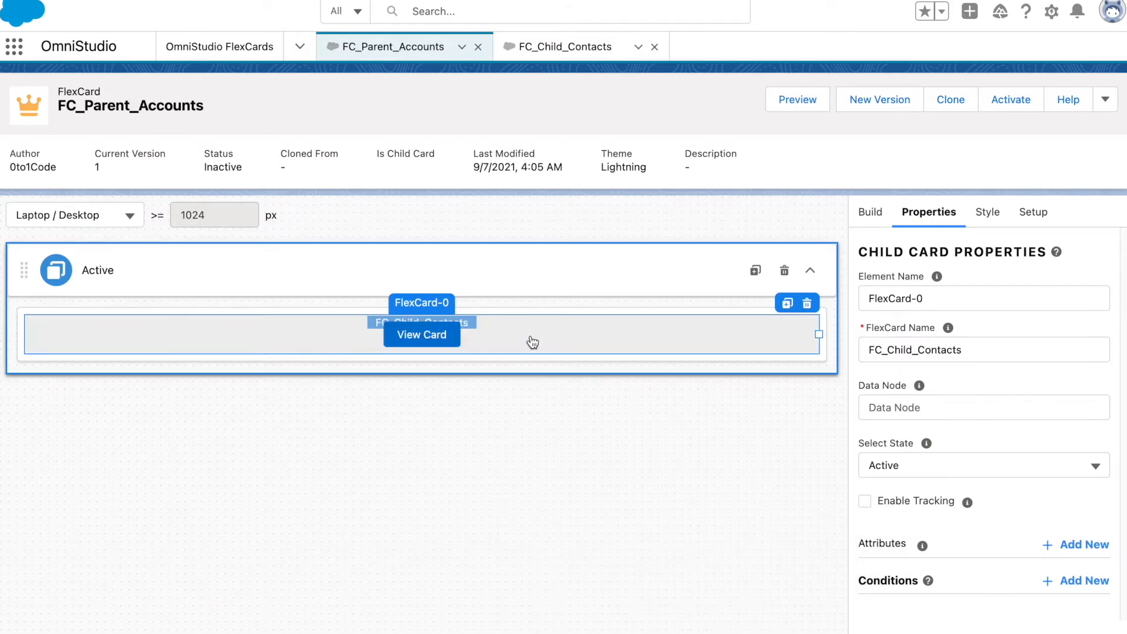
pyautogui.click(870, 216)
pyautogui.scroll(-5, 918, 457)
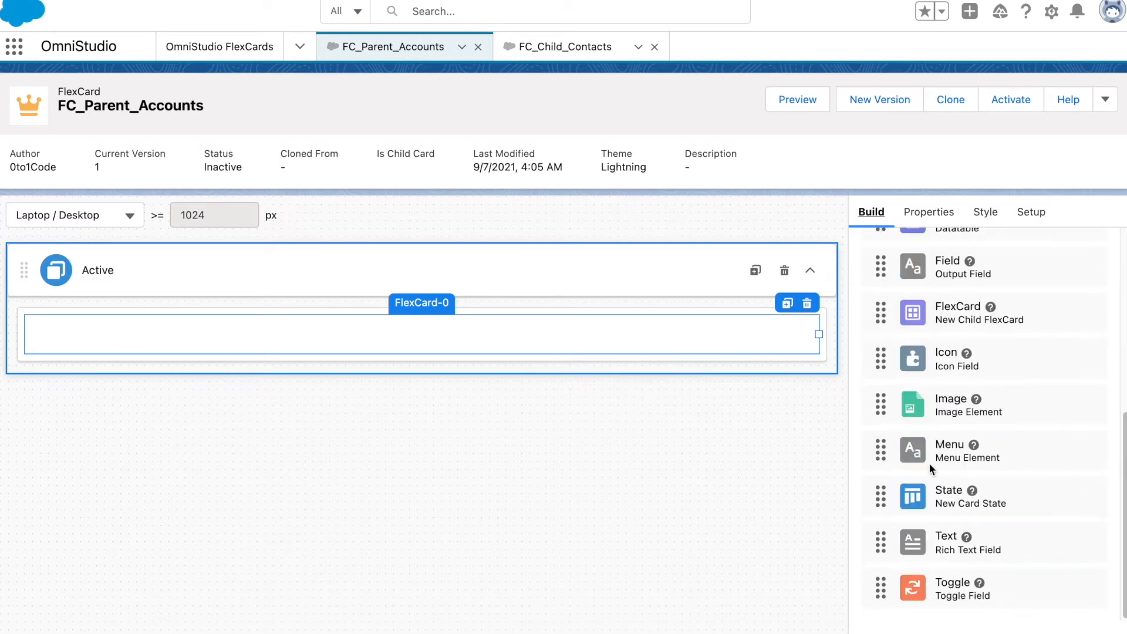
pyautogui.moveTo(955, 534); pyautogui.dragTo(597, 311)
pyautogui.click(638, 360)
pyautogui.click(939, 298)
pyautogui.hotkey('ctrl', 'a')
pyautogui.press('BackSpace')
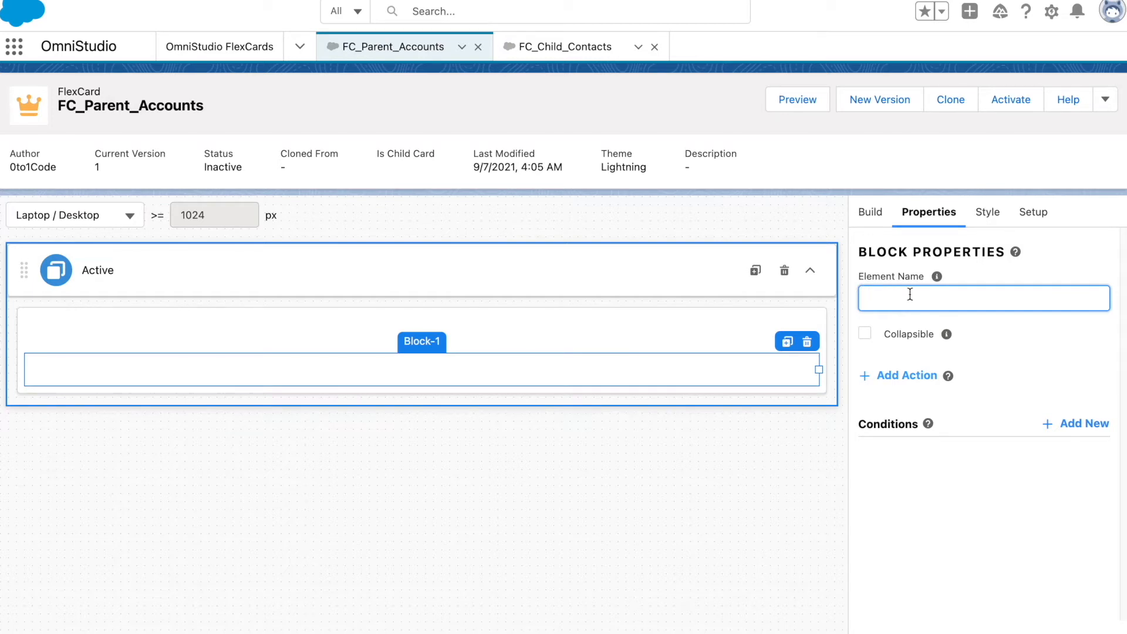
pyautogui.click(925, 327)
pyautogui.click(957, 308)
pyautogui.click(905, 344)
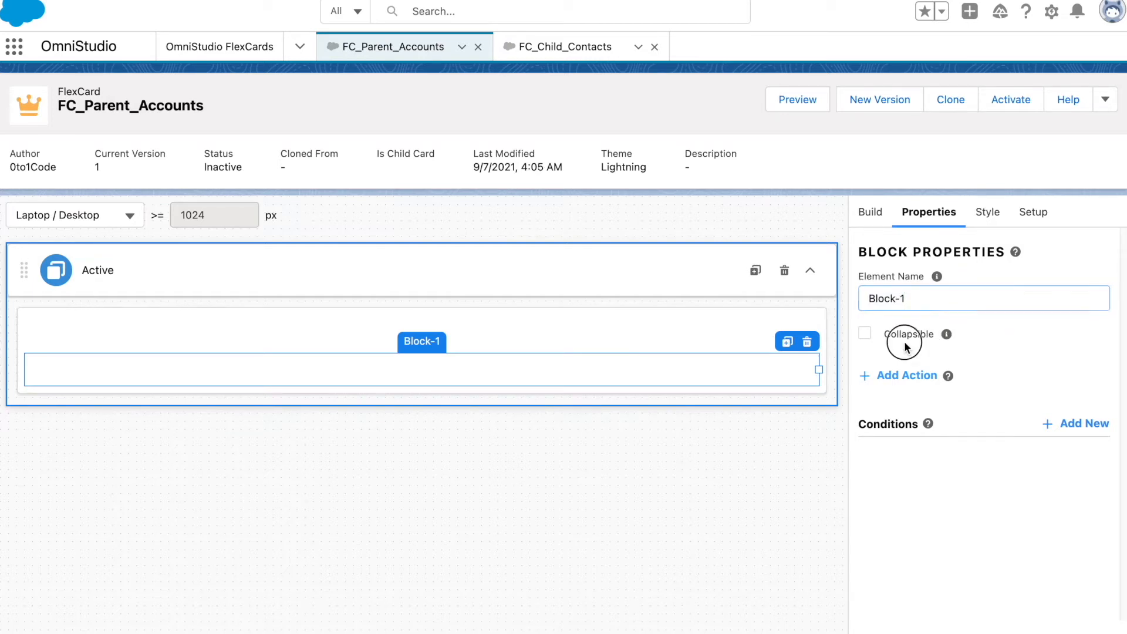
# Step: Make Block-1 collapsible and set its label to {Name}
pyautogui.click(864, 334)
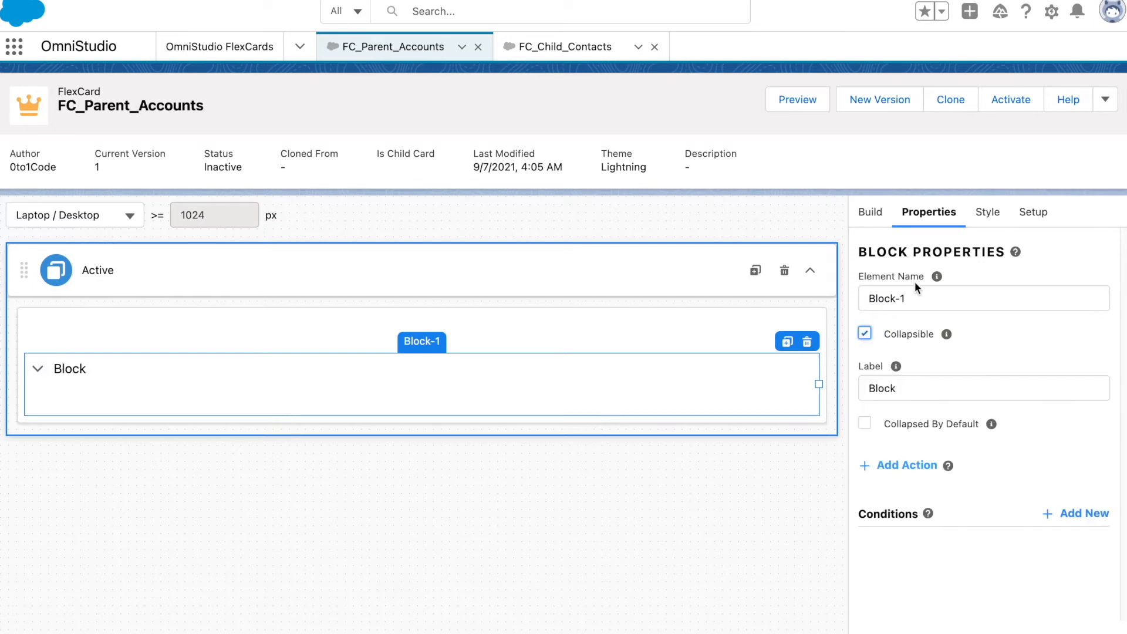
pyautogui.doubleClick(916, 390)
pyautogui.press('BackSpace')
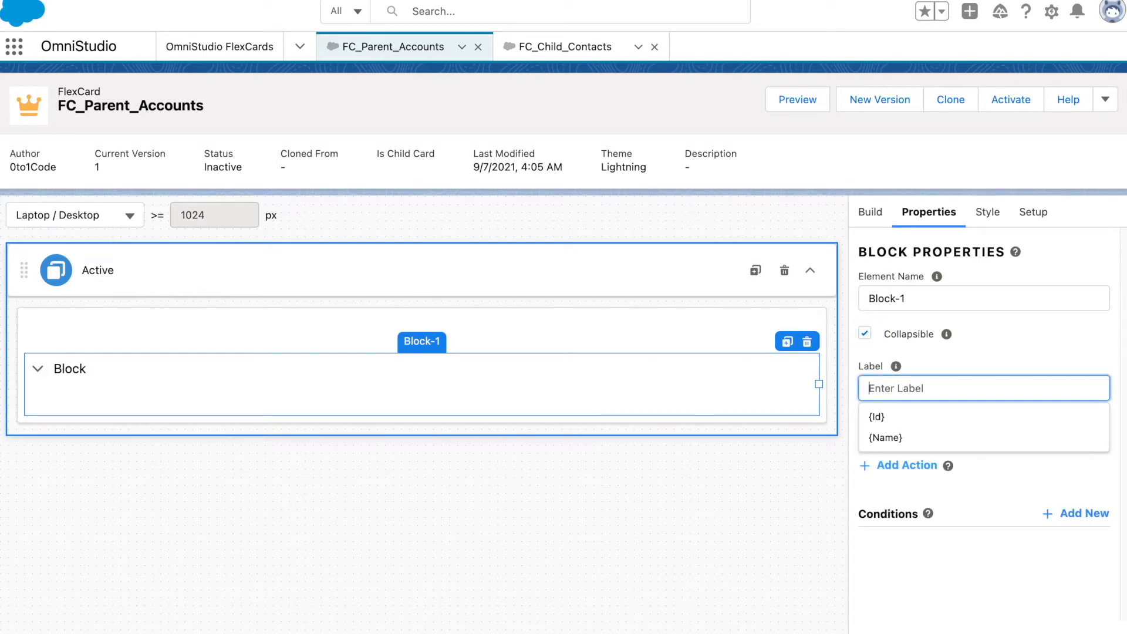
pyautogui.click(924, 438)
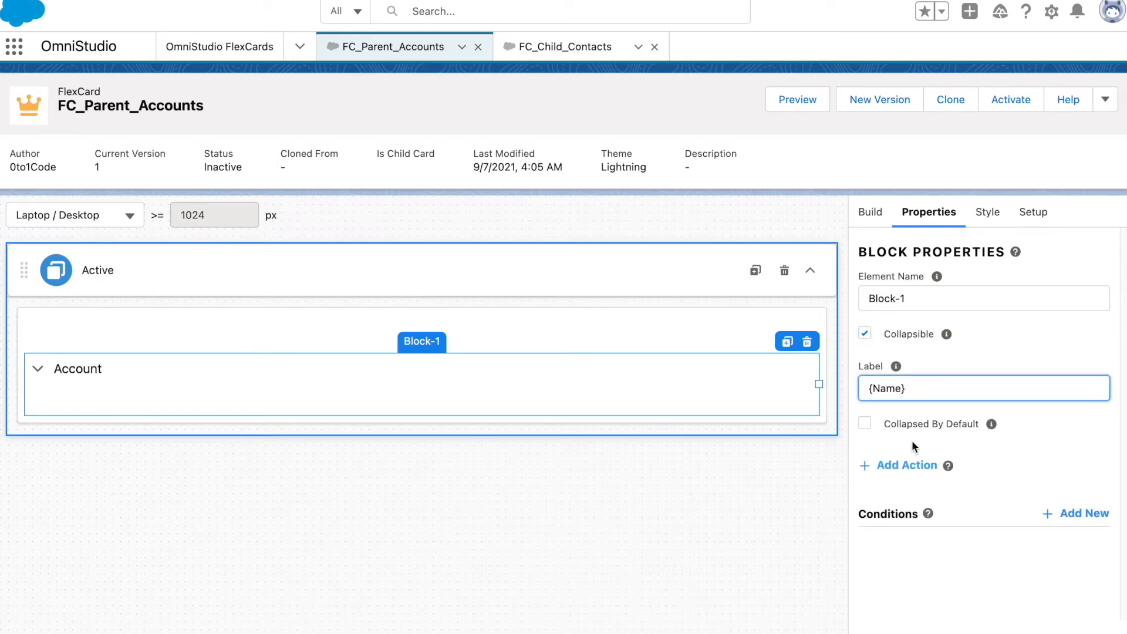
pyautogui.click(727, 480)
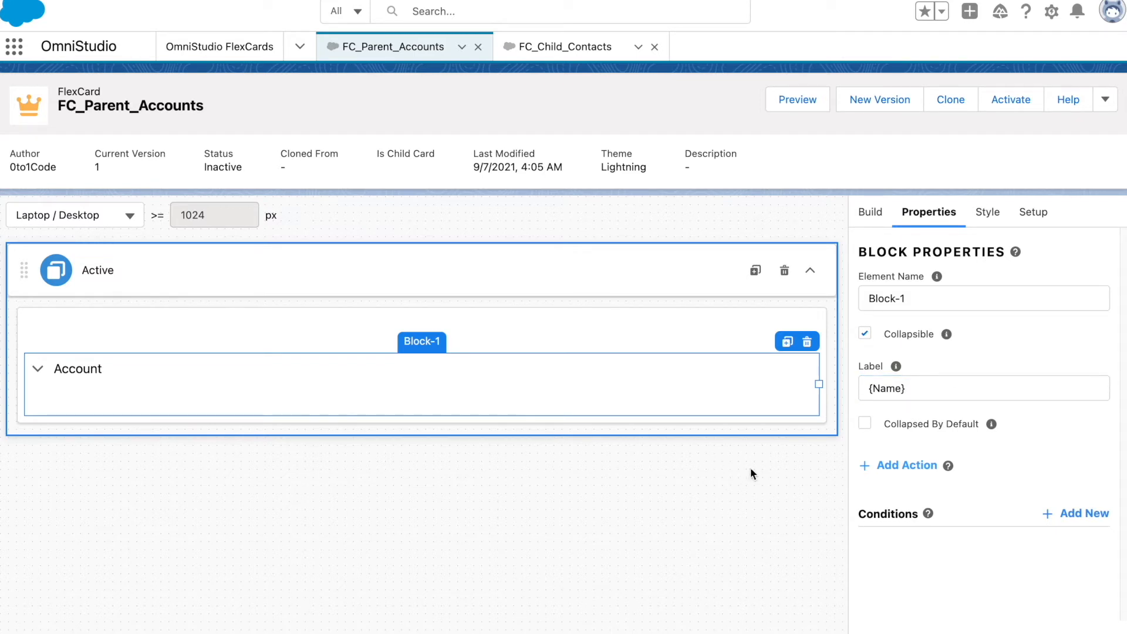
# Step: Move the embedded FlexCard-0 element inside the collapsible block and select it there
pyautogui.click(267, 345)
pyautogui.moveTo(267, 345); pyautogui.dragTo(302, 355)
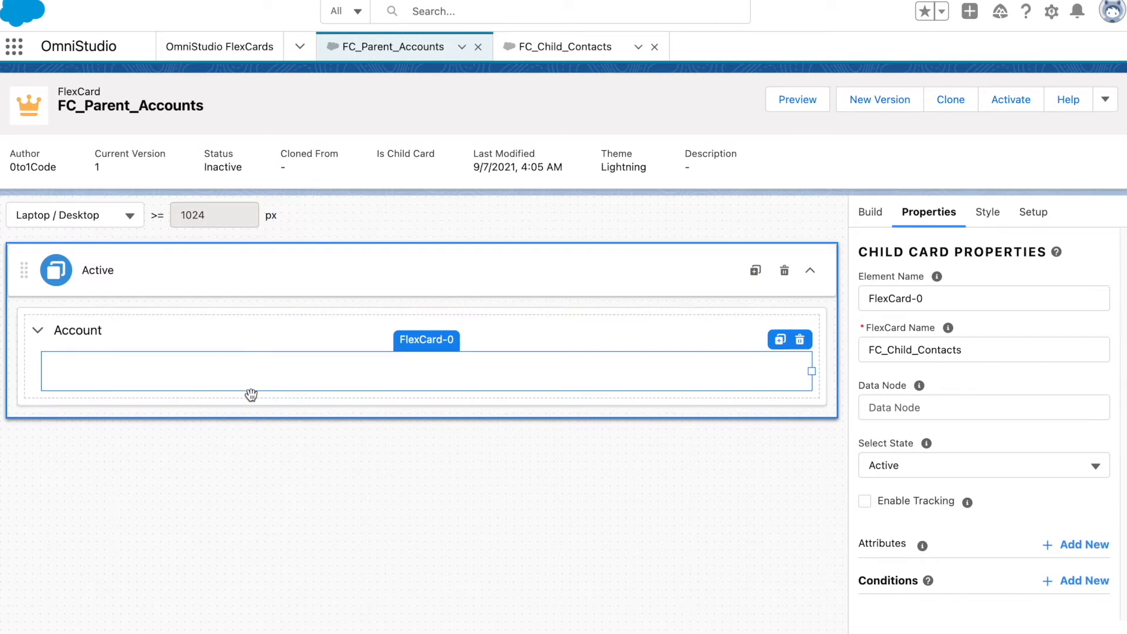
pyautogui.click(252, 327)
pyautogui.click(272, 383)
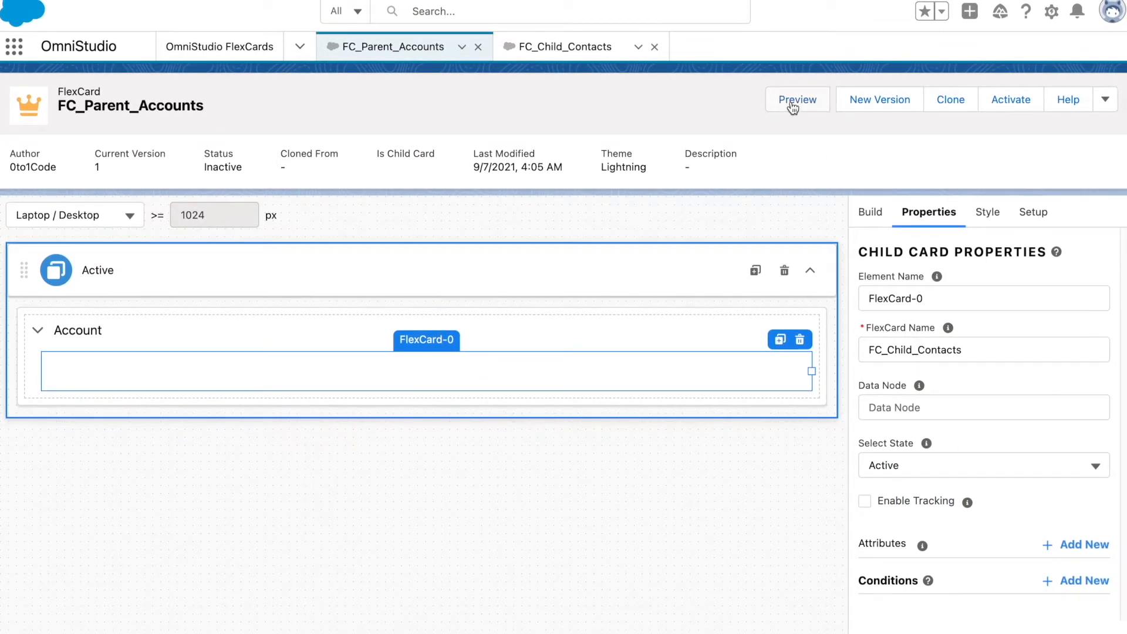
# Step: Preview FC_Parent_Accounts and deactivate the FC_Child_Contacts FlexCard
pyautogui.click(792, 106)
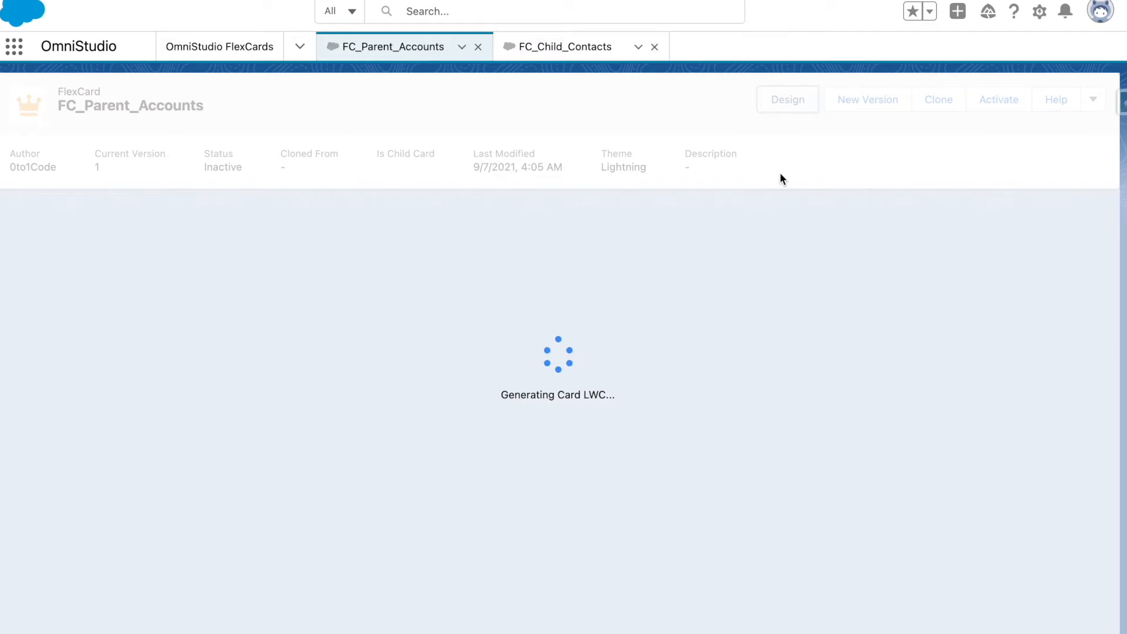
pyautogui.click(576, 50)
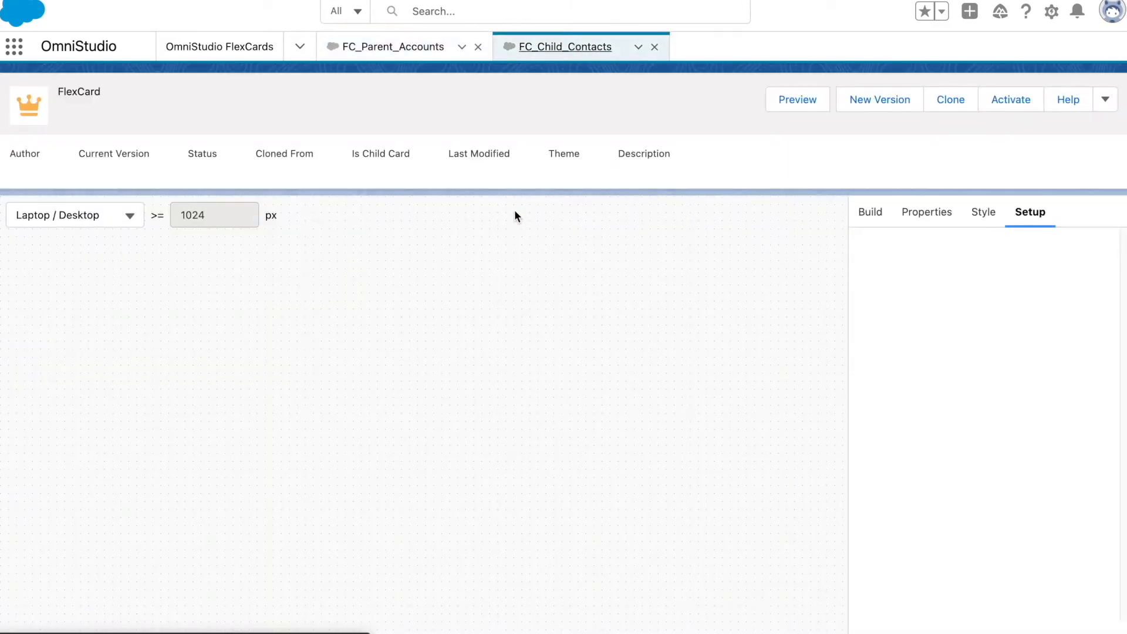
pyautogui.click(1009, 111)
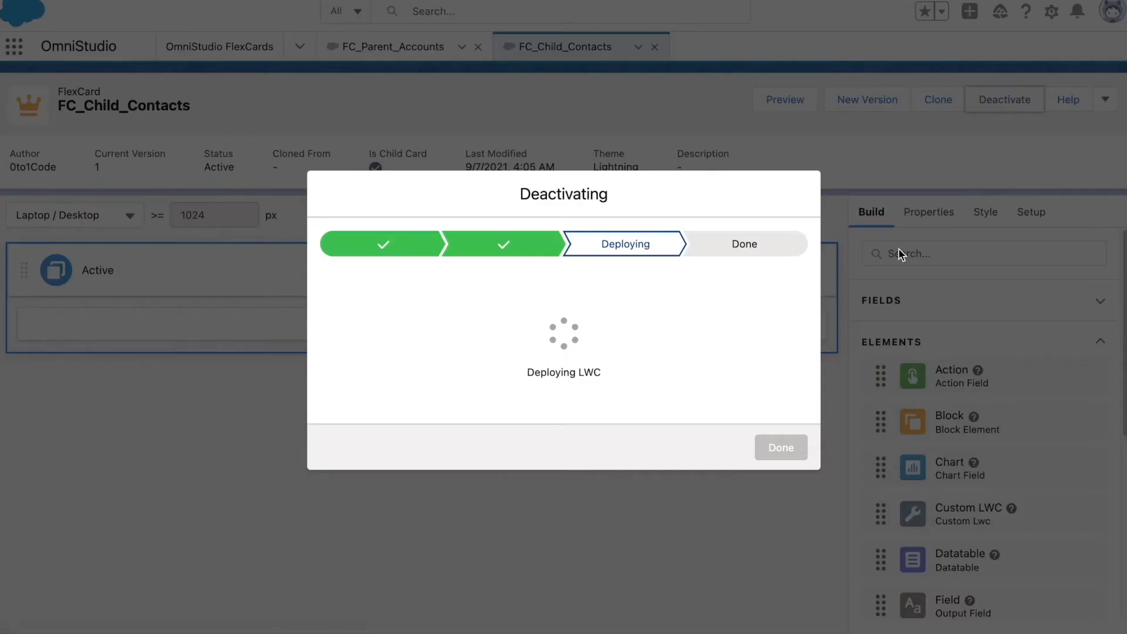
pyautogui.click(781, 448)
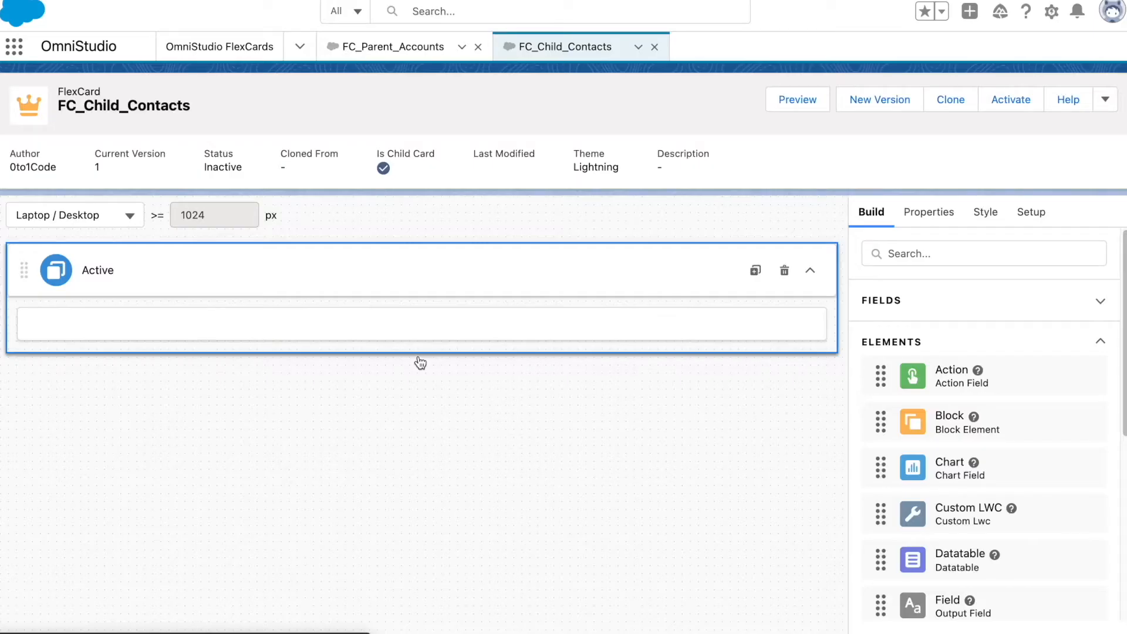
# Step: Add the Id and Name fields to the Active state of FC_Child_Contacts
pyautogui.scroll(-5, 943, 468)
pyautogui.scroll(5, 951, 470)
pyautogui.click(898, 303)
pyautogui.moveTo(928, 335); pyautogui.dragTo(441, 339)
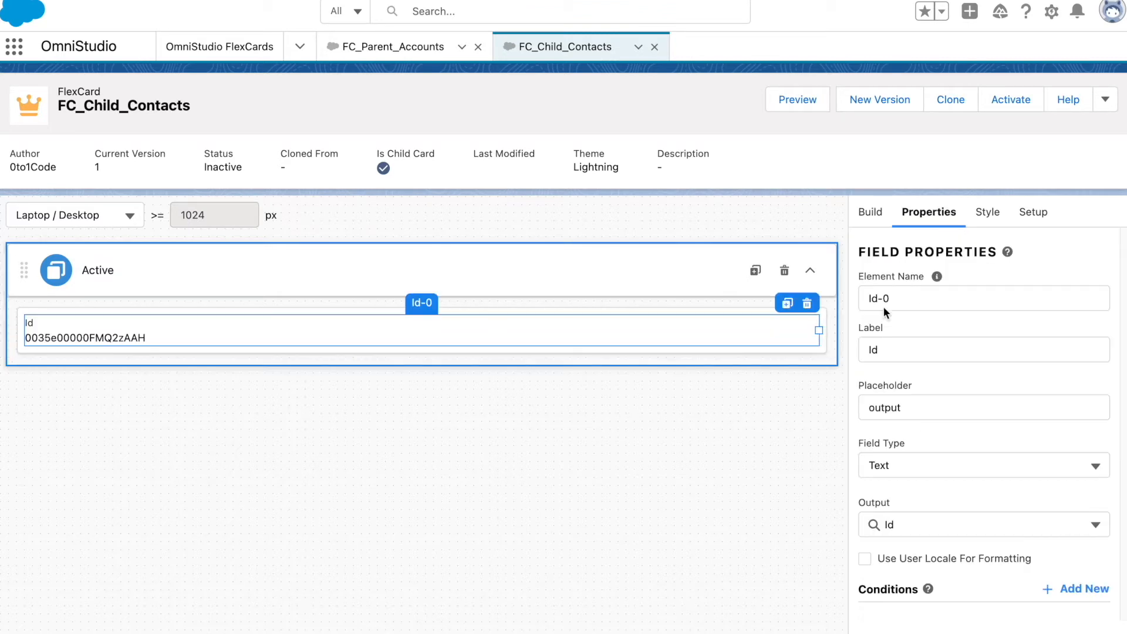
pyautogui.click(869, 215)
pyautogui.moveTo(951, 378); pyautogui.dragTo(718, 342)
# Step: Narrow the Id and Name fields and arrange them side by side in one row, with Id first
pyautogui.moveTo(812, 357); pyautogui.dragTo(372, 371)
pyautogui.moveTo(250, 361); pyautogui.dragTo(465, 347)
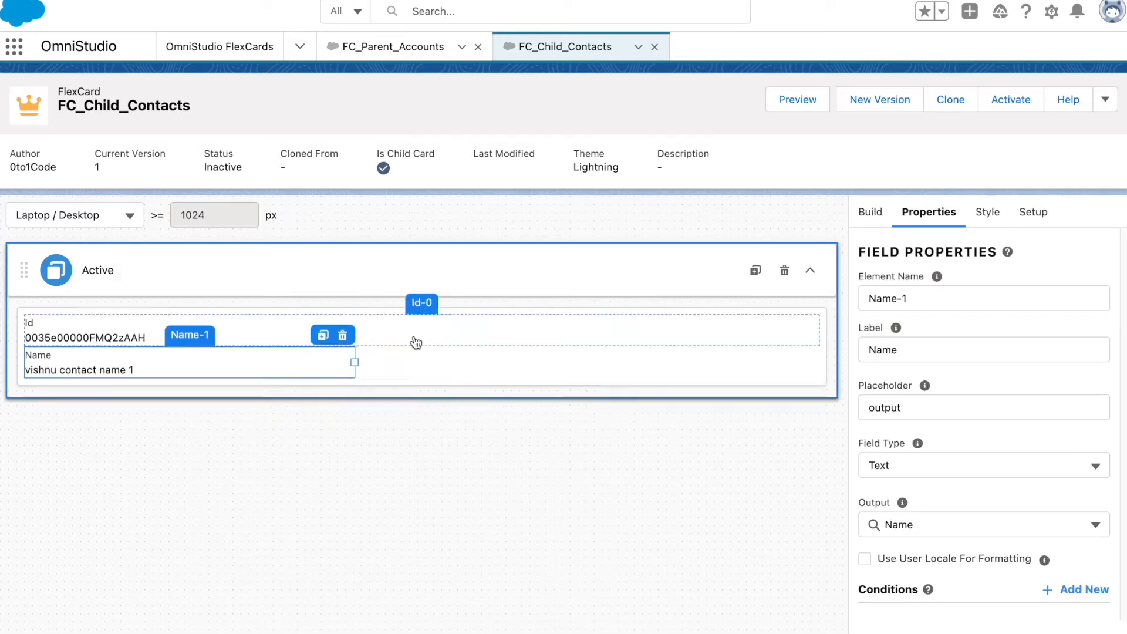
pyautogui.moveTo(356, 361); pyautogui.dragTo(469, 346)
pyautogui.click(354, 330)
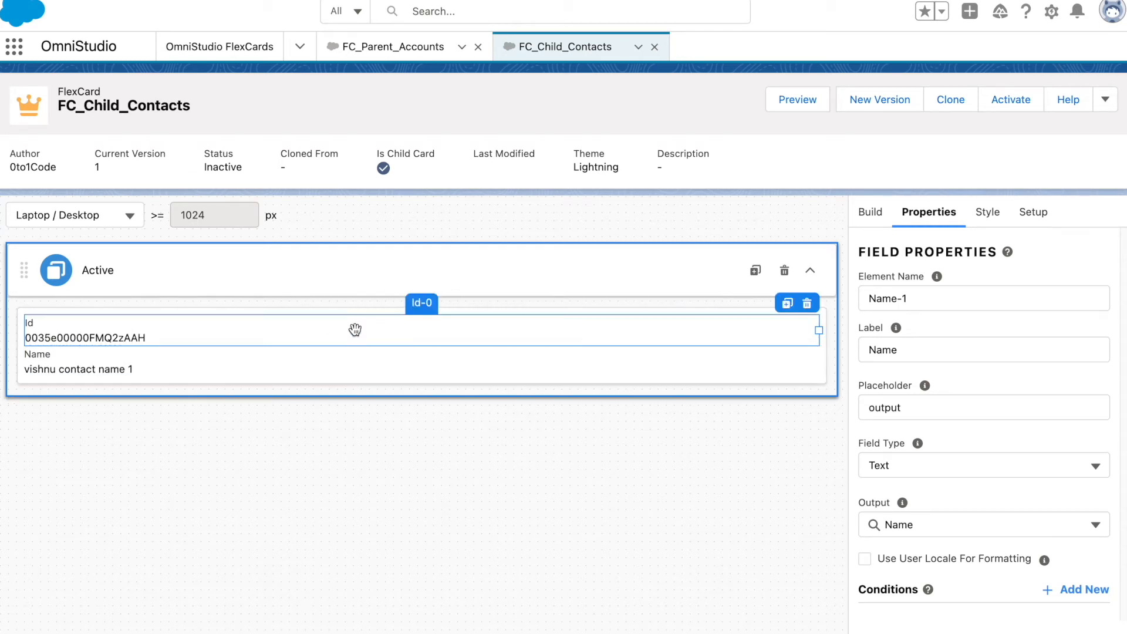
pyautogui.moveTo(819, 330); pyautogui.dragTo(422, 327)
pyautogui.click(517, 336)
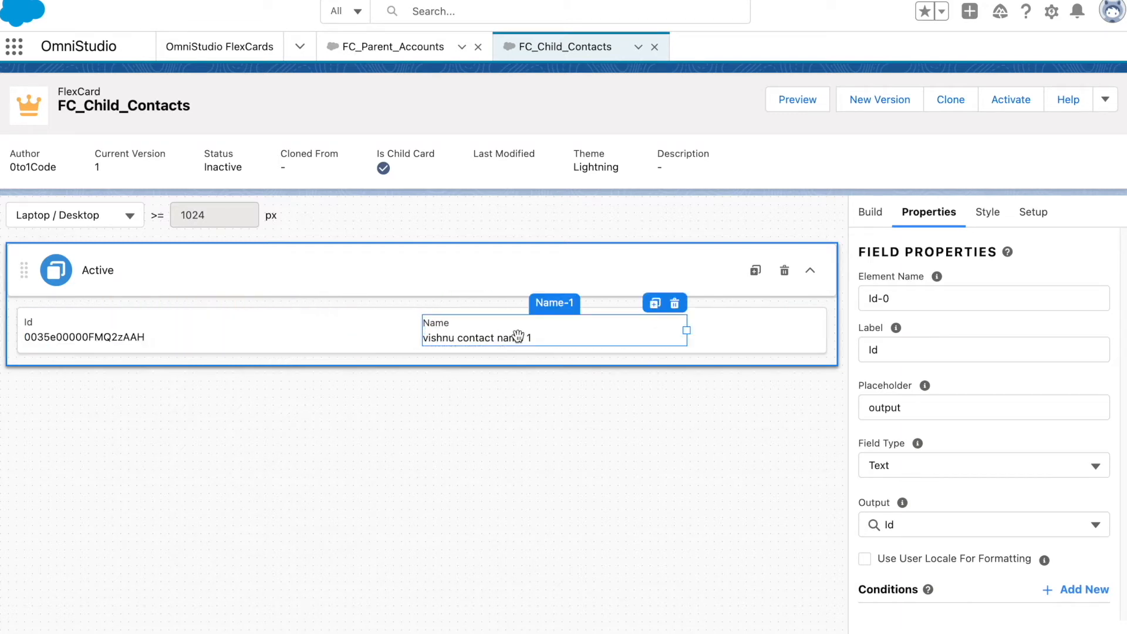
# Step: Clear the label of the Id-0 field so that only its value is displayed
pyautogui.click(372, 335)
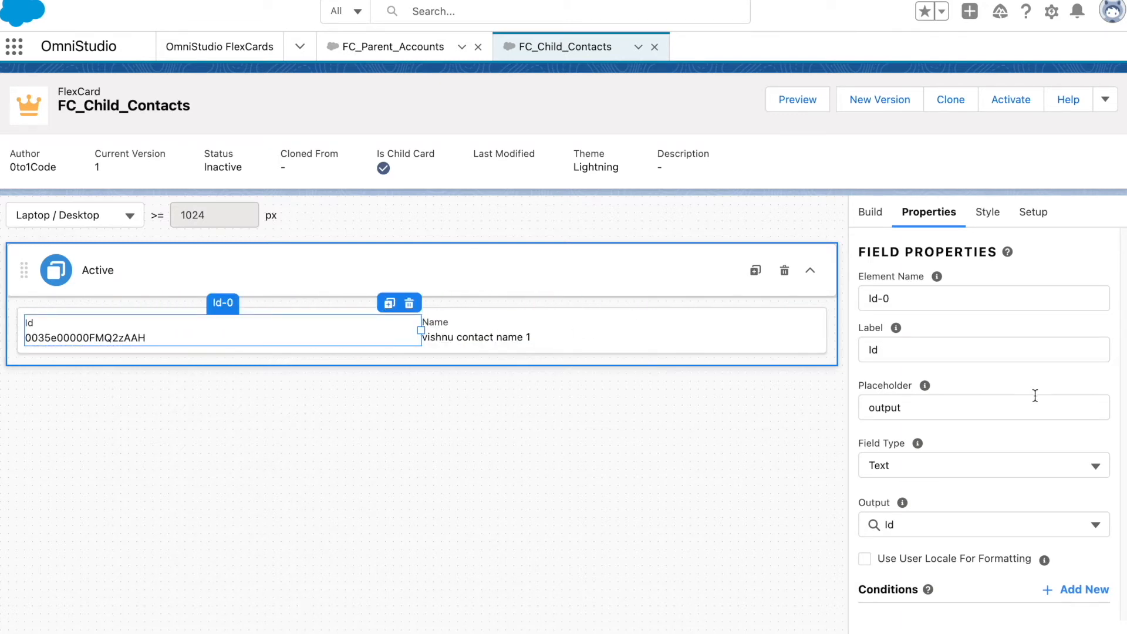
pyautogui.click(951, 350)
pyautogui.press('BackSpace')
pyautogui.press('BackSpace')
# Step: Clear the label of the Name-1 field so that only its value is displayed
pyautogui.click(543, 331)
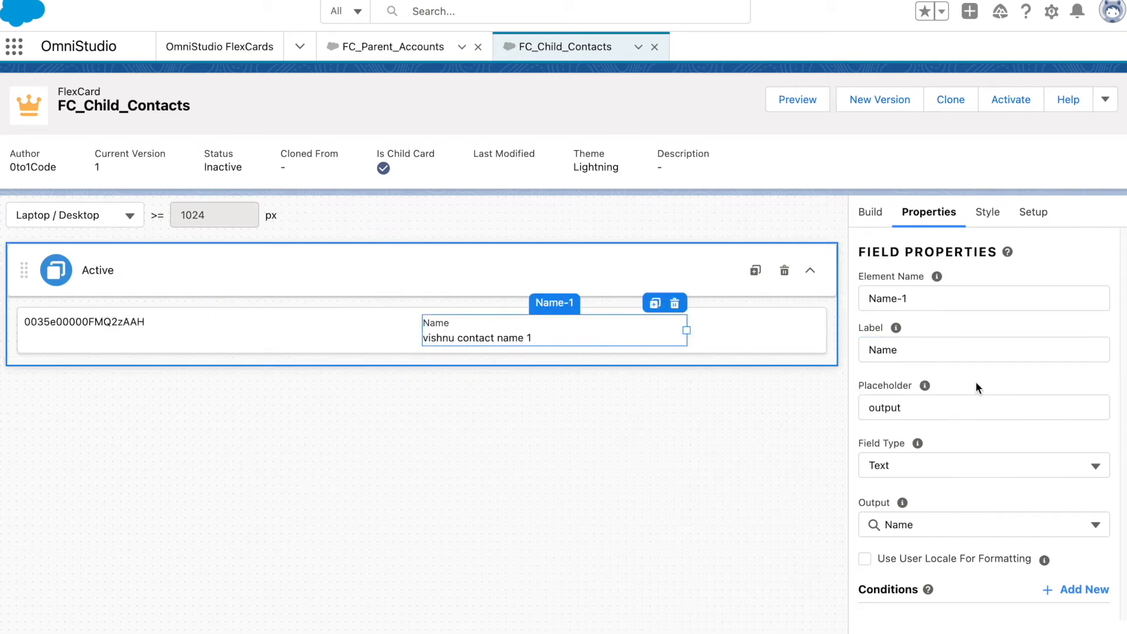
pyautogui.click(921, 350)
pyautogui.press('BackSpace')
pyautogui.press('BackSpace')
pyautogui.press('BackSpace')
pyautogui.press('BackSpace')
pyautogui.click(795, 417)
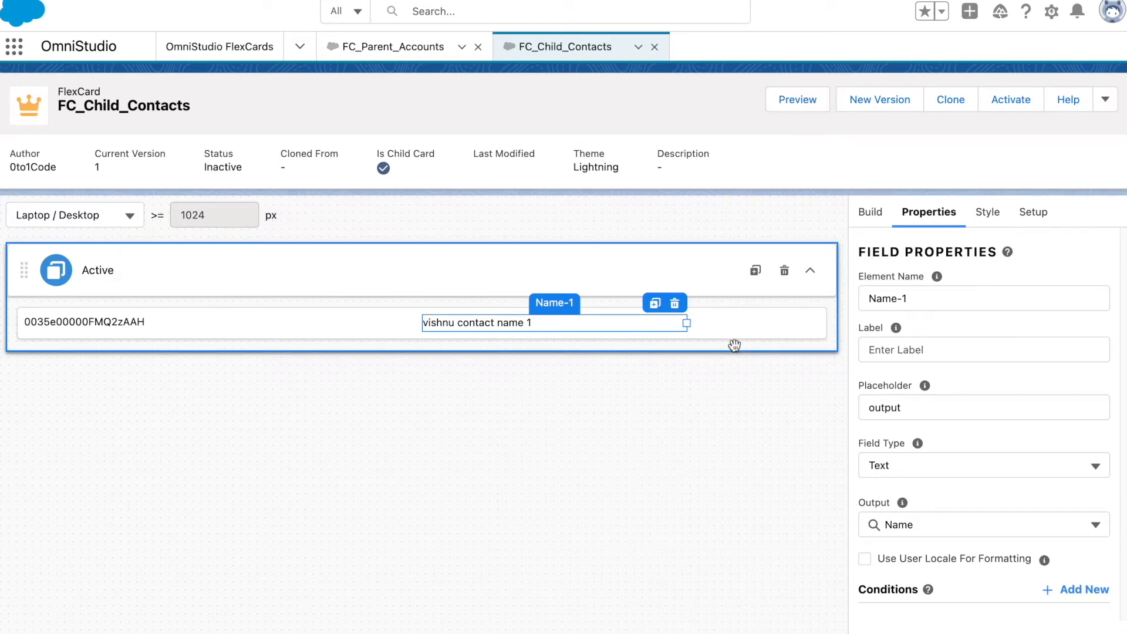
# Step: Preview the contact records in FC_Child_Contacts and activate the card
pyautogui.click(794, 108)
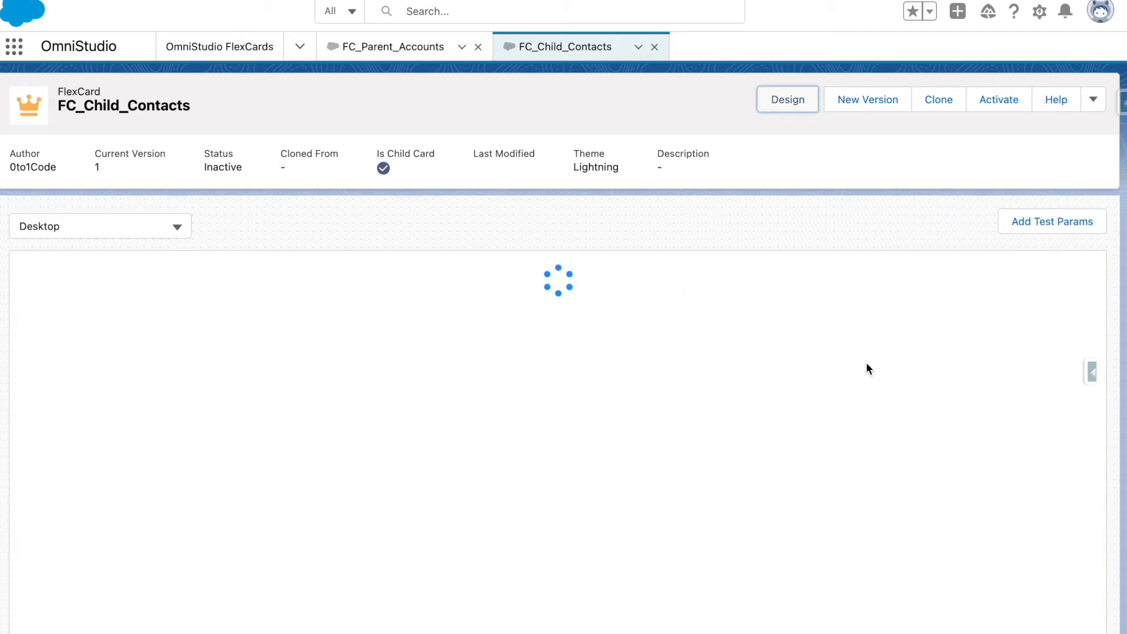
pyautogui.scroll(-10, 544, 509)
pyautogui.scroll(5, 544, 509)
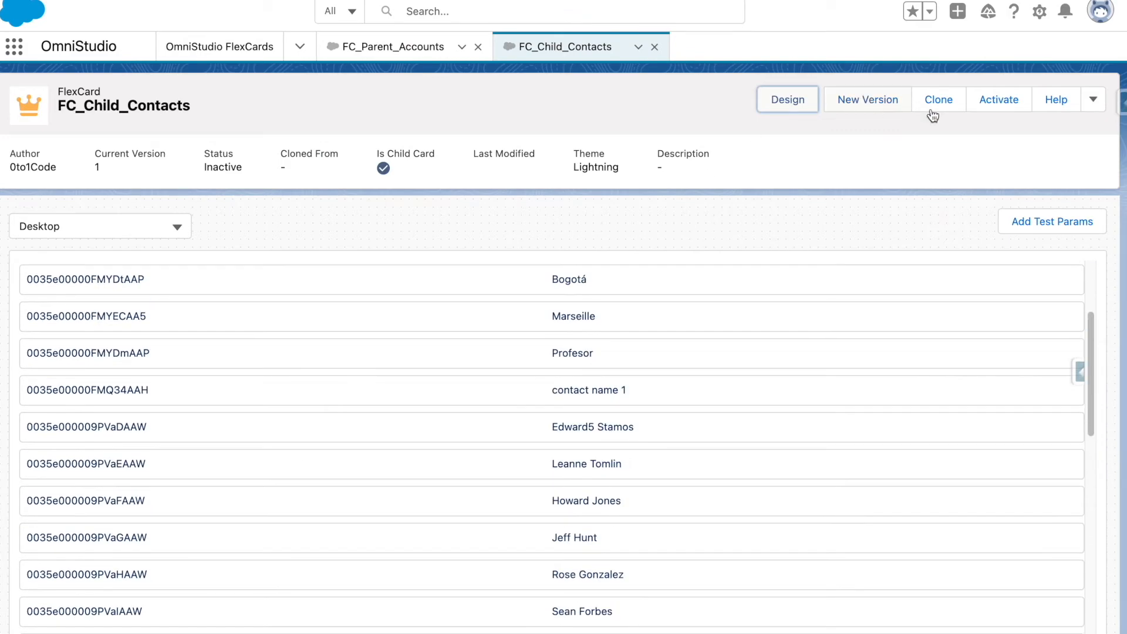
pyautogui.click(1010, 114)
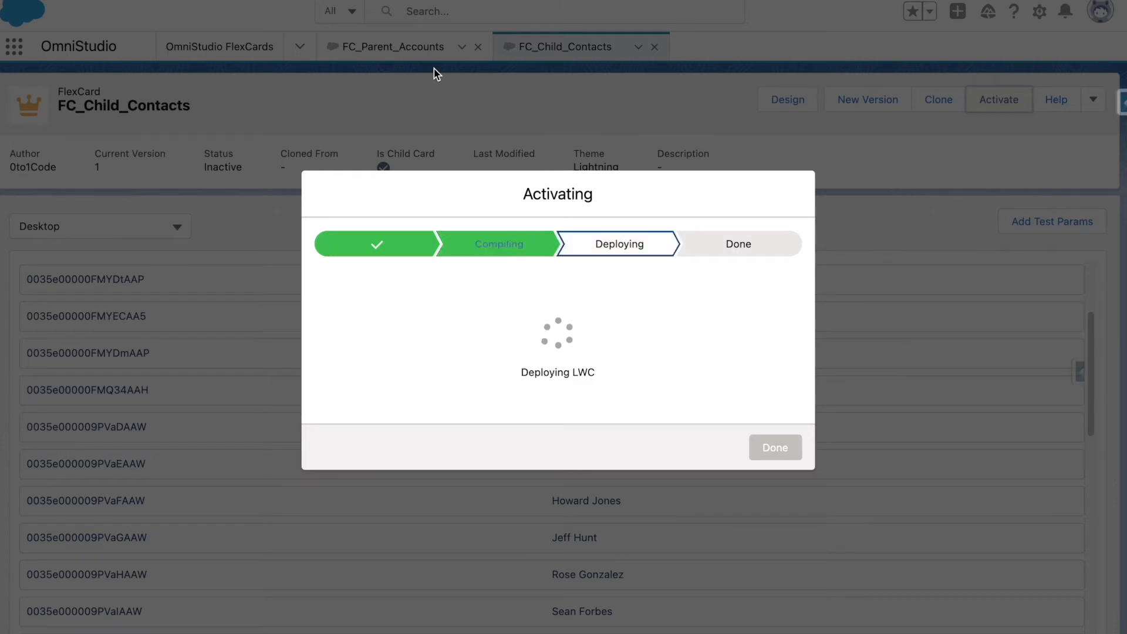
pyautogui.click(778, 478)
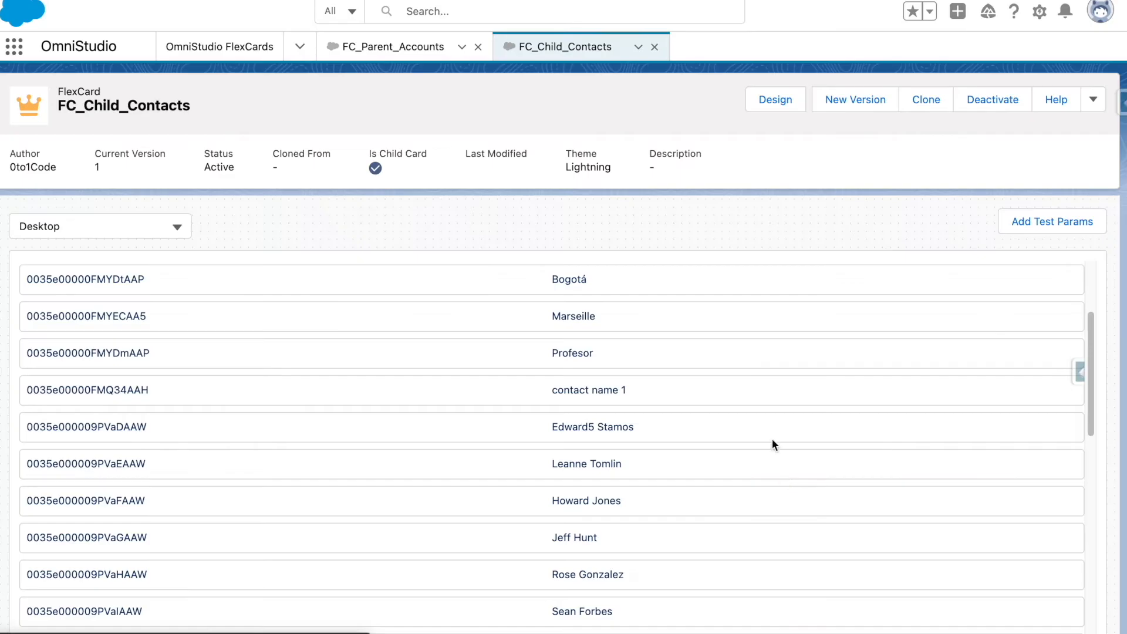
# Step: Regenerate the FC_Parent_Accounts preview and look through the contacts listed under the first account
pyautogui.click(411, 50)
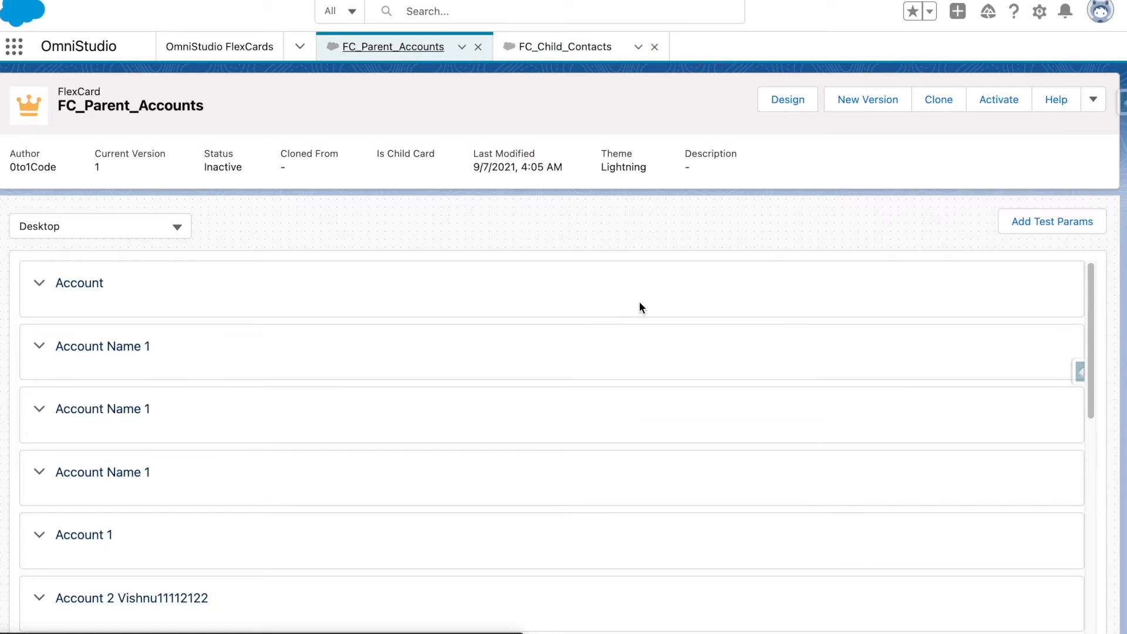
pyautogui.scroll(-1, 452, 334)
pyautogui.click(778, 108)
pyautogui.click(817, 111)
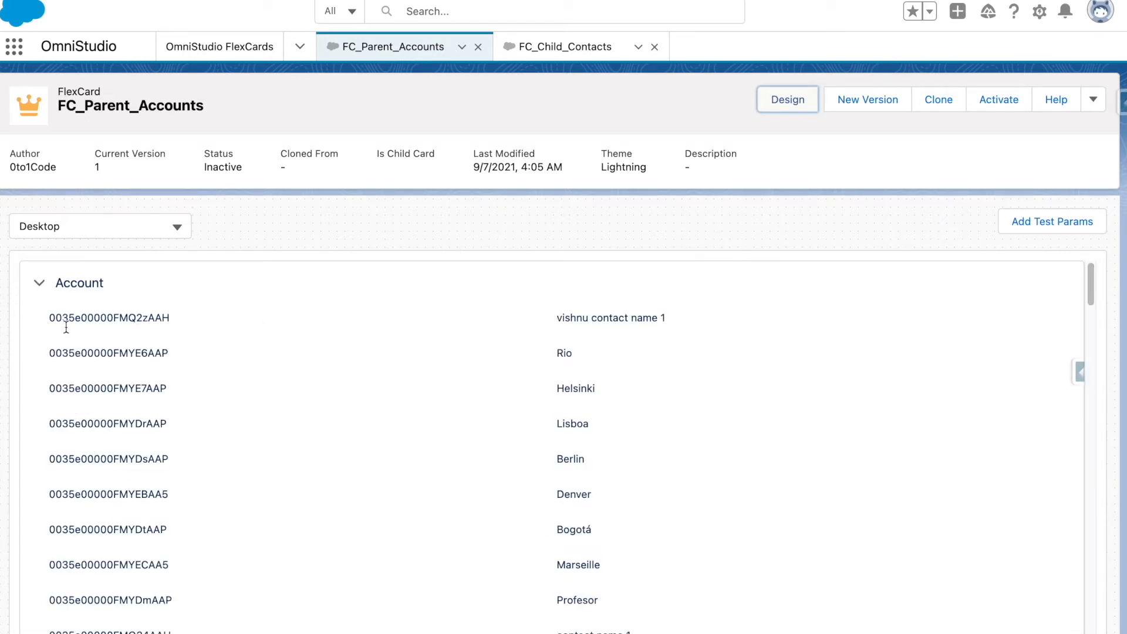
pyautogui.scroll(-15, 68, 333)
pyautogui.scroll(-20, 68, 333)
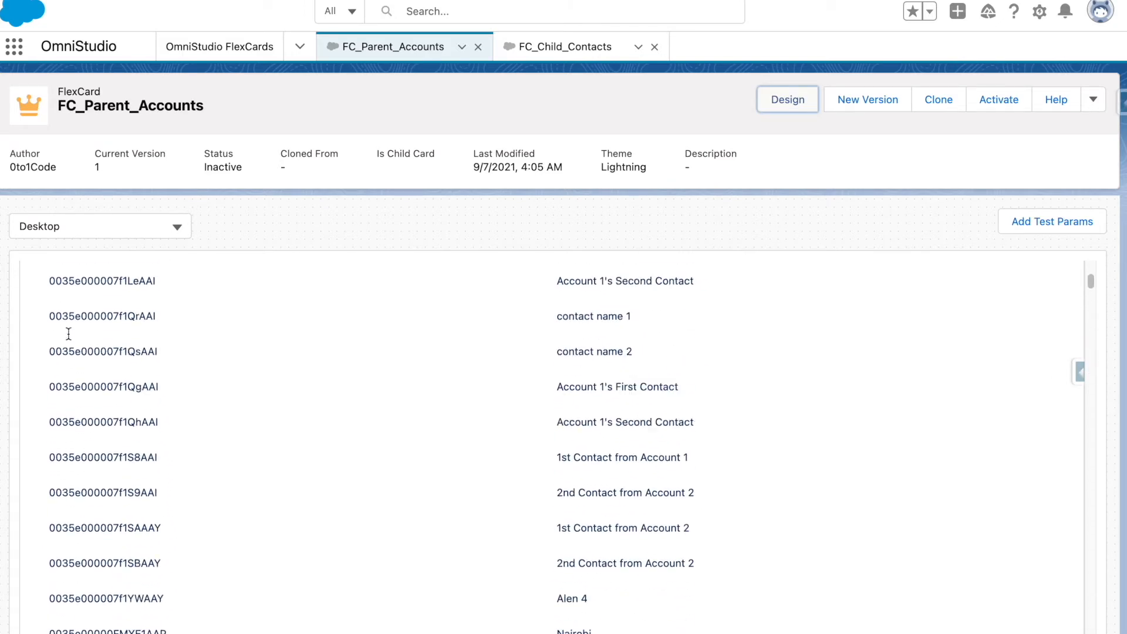
pyautogui.scroll(-20, 68, 334)
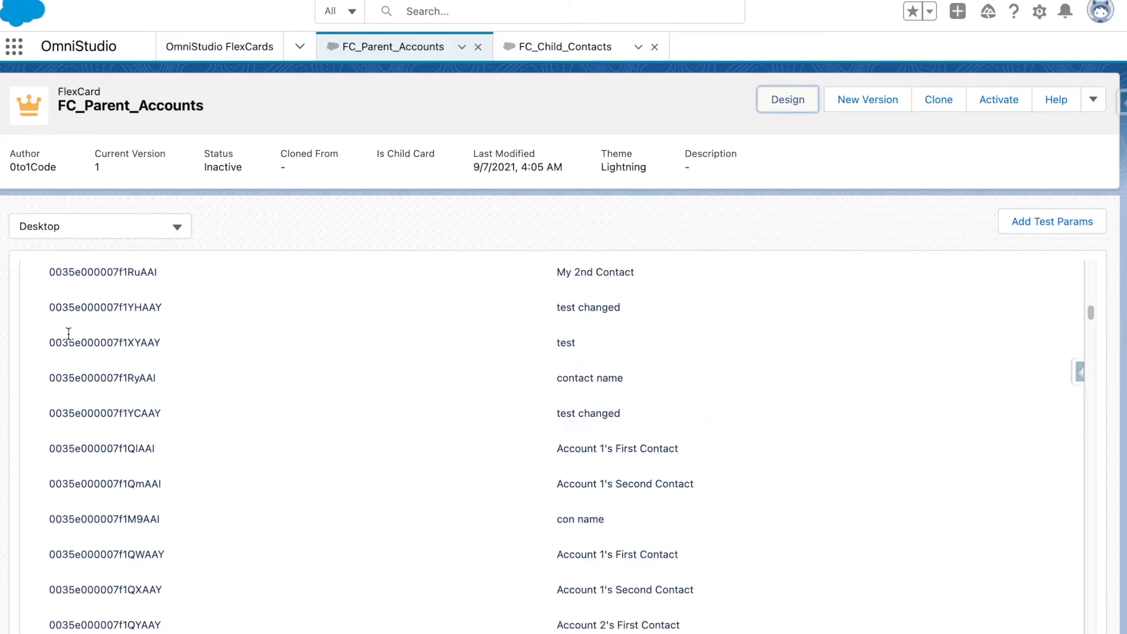
pyautogui.scroll(20, 68, 334)
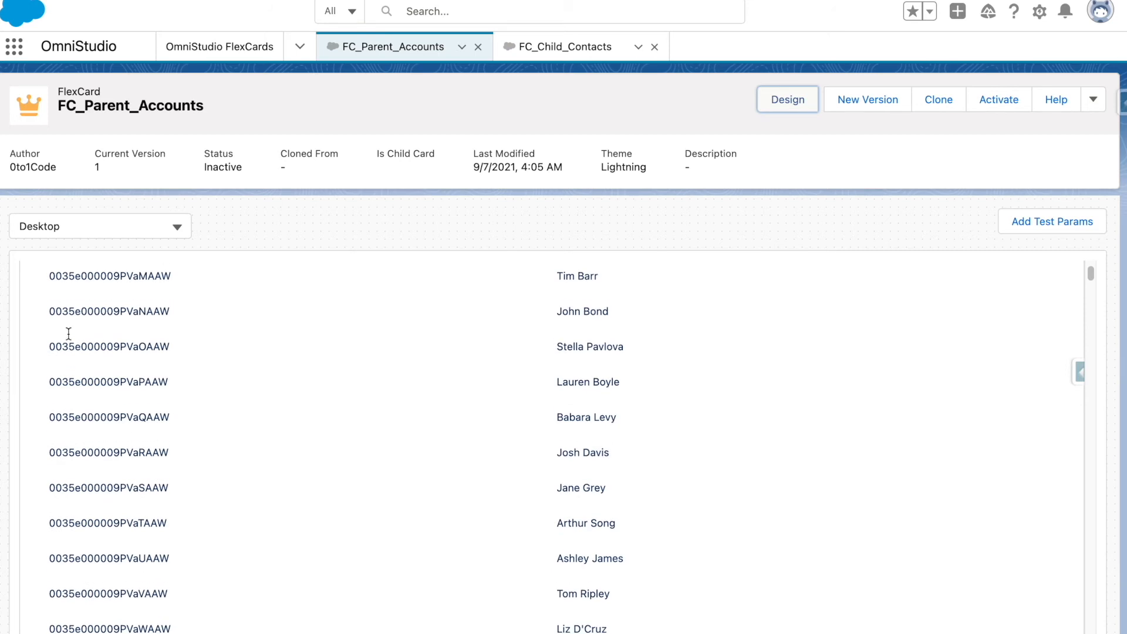
# Step: Collapse the first three account blocks in the preview and compare the contacts listed under the accounts
pyautogui.click(39, 283)
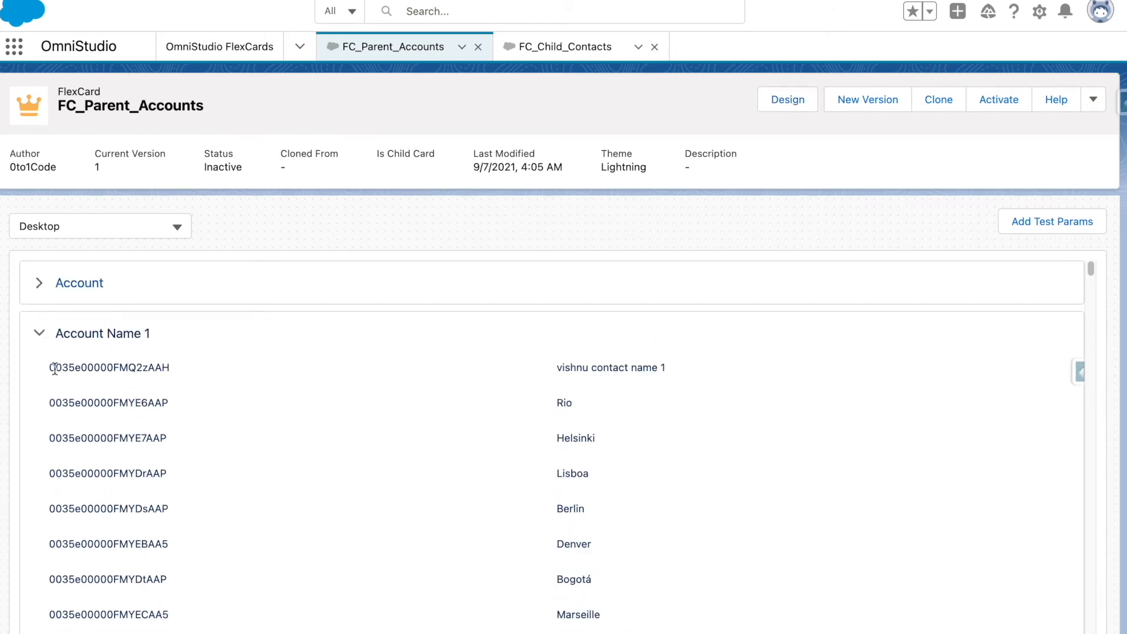
pyautogui.click(40, 334)
pyautogui.moveTo(51, 418); pyautogui.dragTo(423, 629)
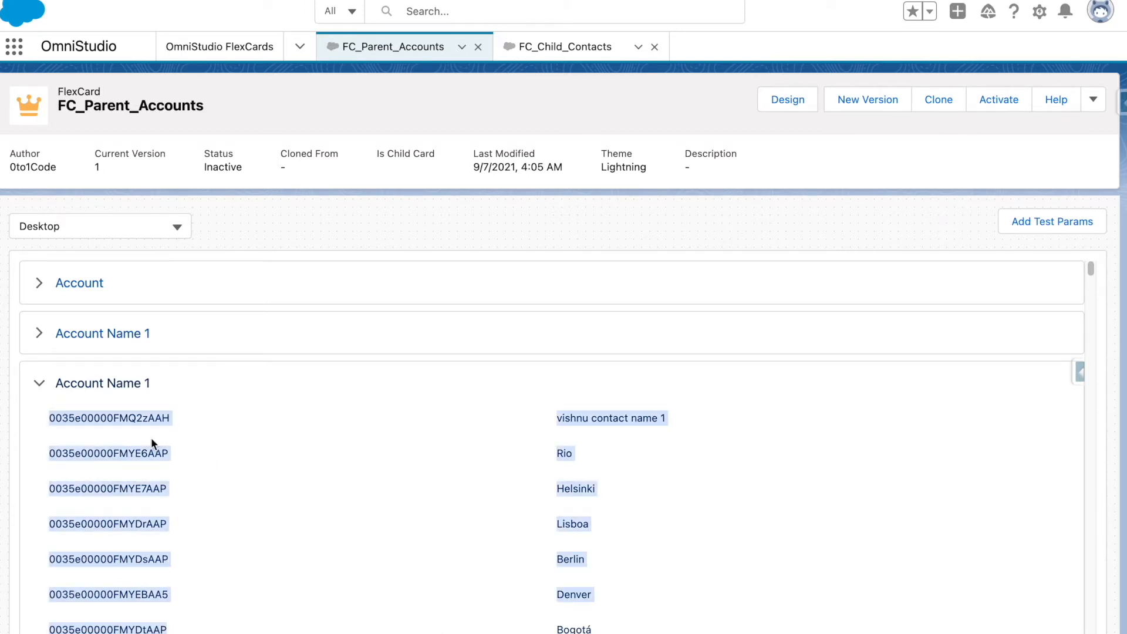
pyautogui.click(38, 384)
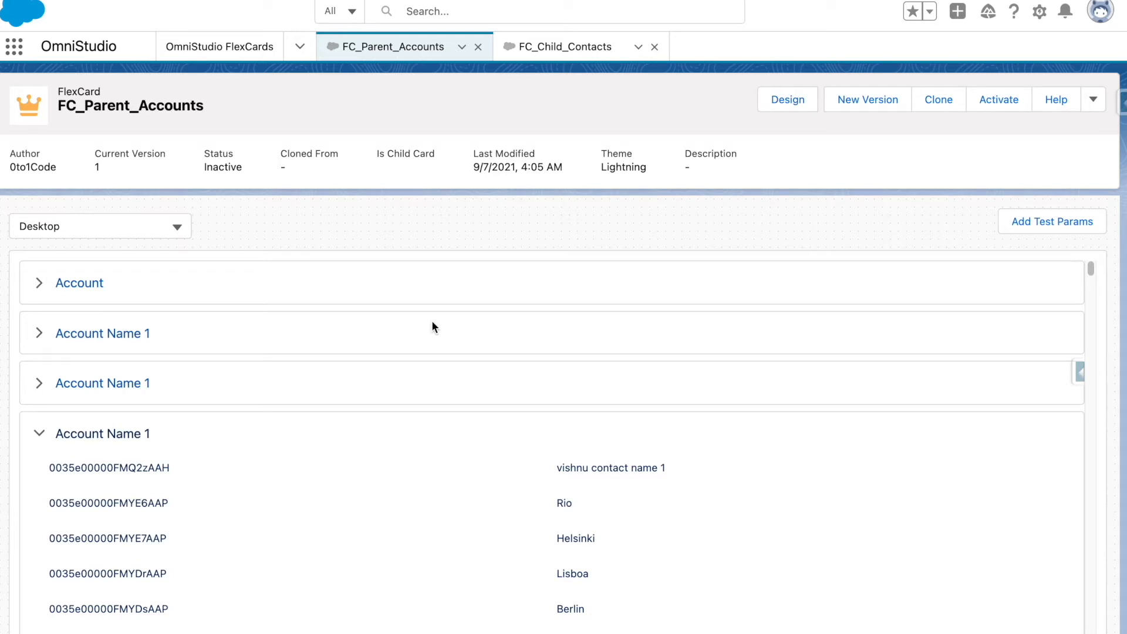
pyautogui.moveTo(55, 286); pyautogui.dragTo(147, 290)
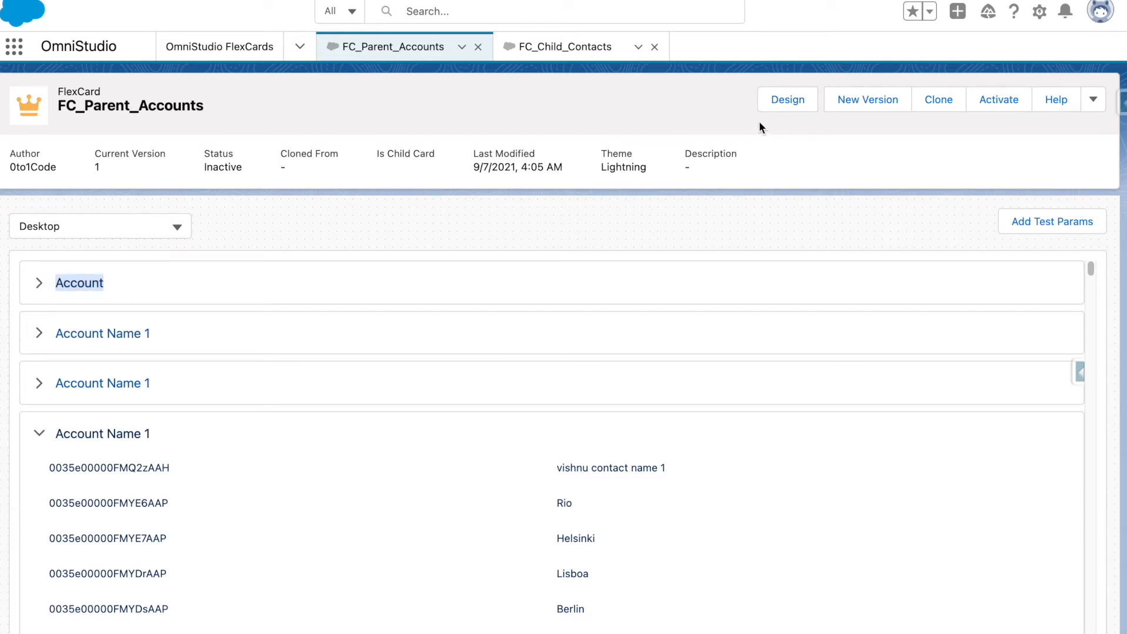
# Step: Return FC_Parent_Accounts to design mode and examine the Data Node options for FlexCard-0 and the card's SOQL data source
pyautogui.click(784, 103)
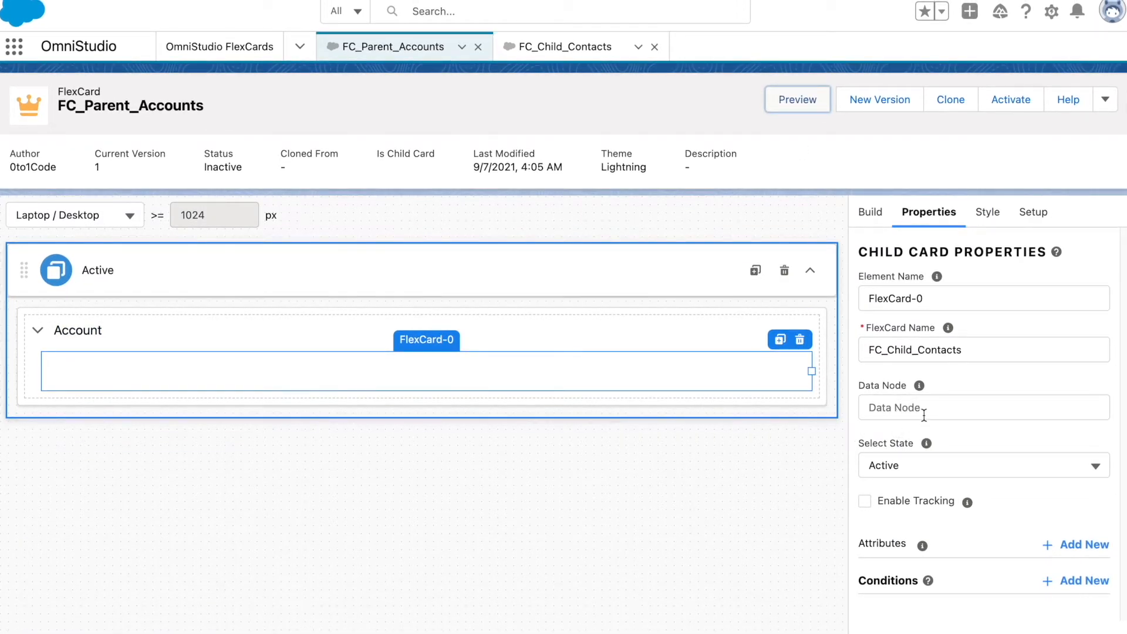
pyautogui.click(924, 414)
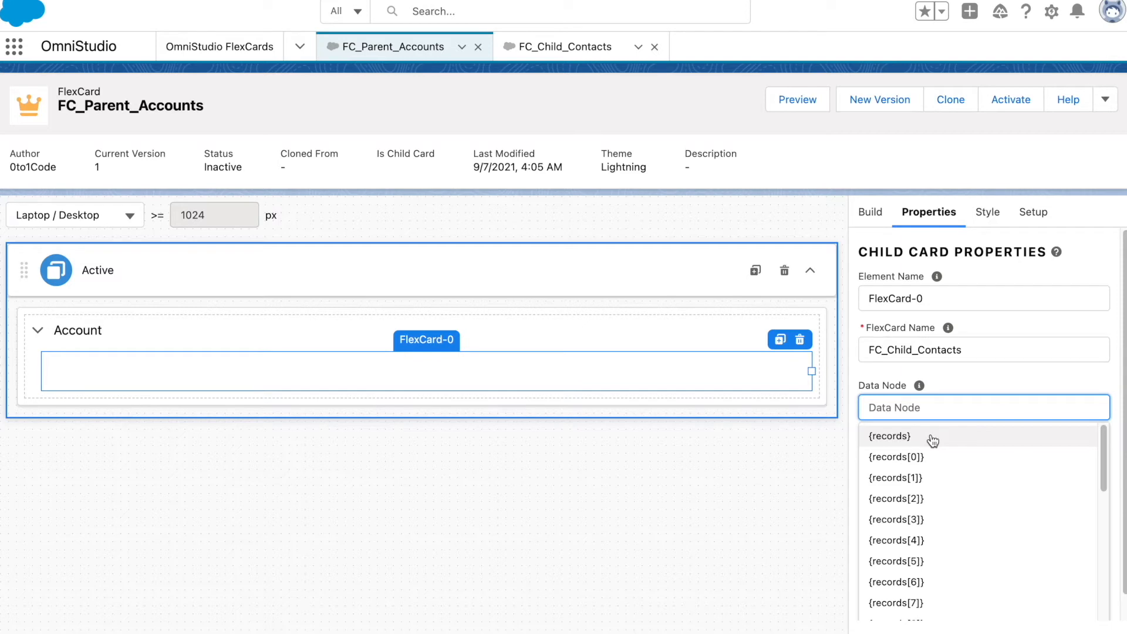
pyautogui.click(1033, 212)
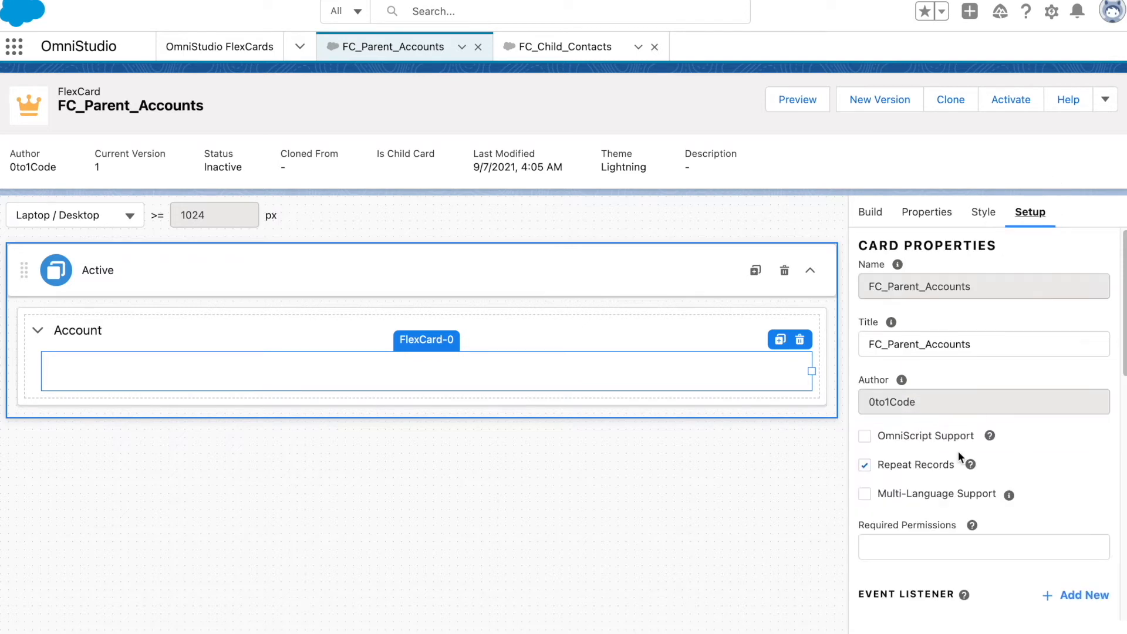
pyautogui.scroll(-10, 958, 451)
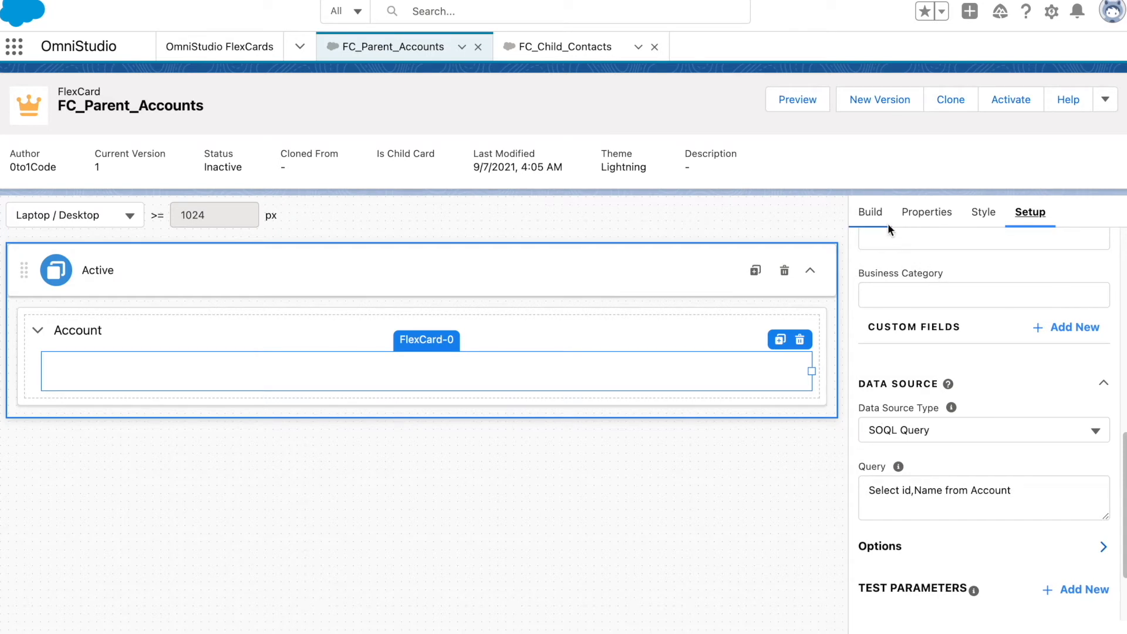
# Step: Set the Data Node of the embedded FlexCard-0 element to {record}
pyautogui.click(926, 212)
pyautogui.click(935, 410)
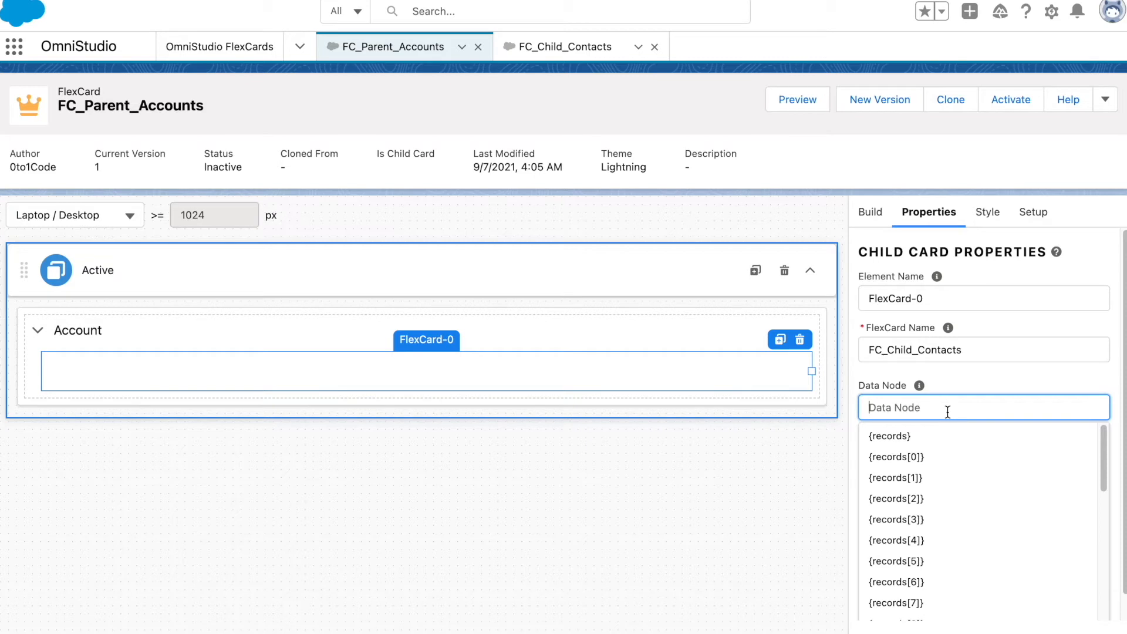
pyautogui.click(1104, 456)
pyautogui.moveTo(1105, 455); pyautogui.dragTo(1103, 378)
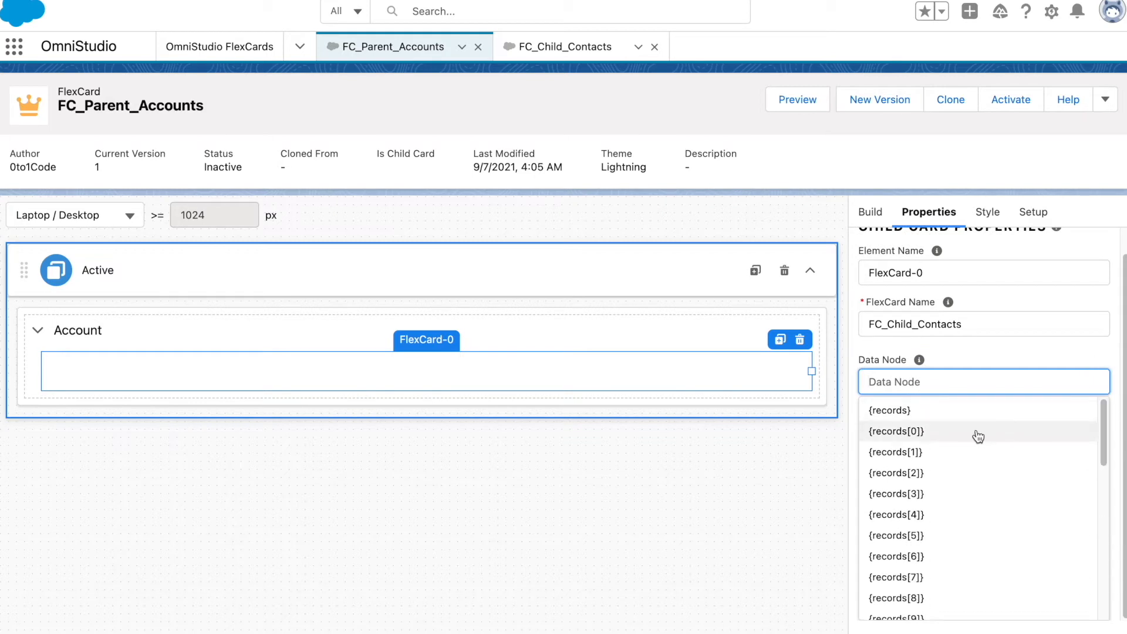
pyautogui.write('{}')
pyautogui.write('e')
pyautogui.press('BackSpace')
pyautogui.write('record')
pyautogui.click(986, 384)
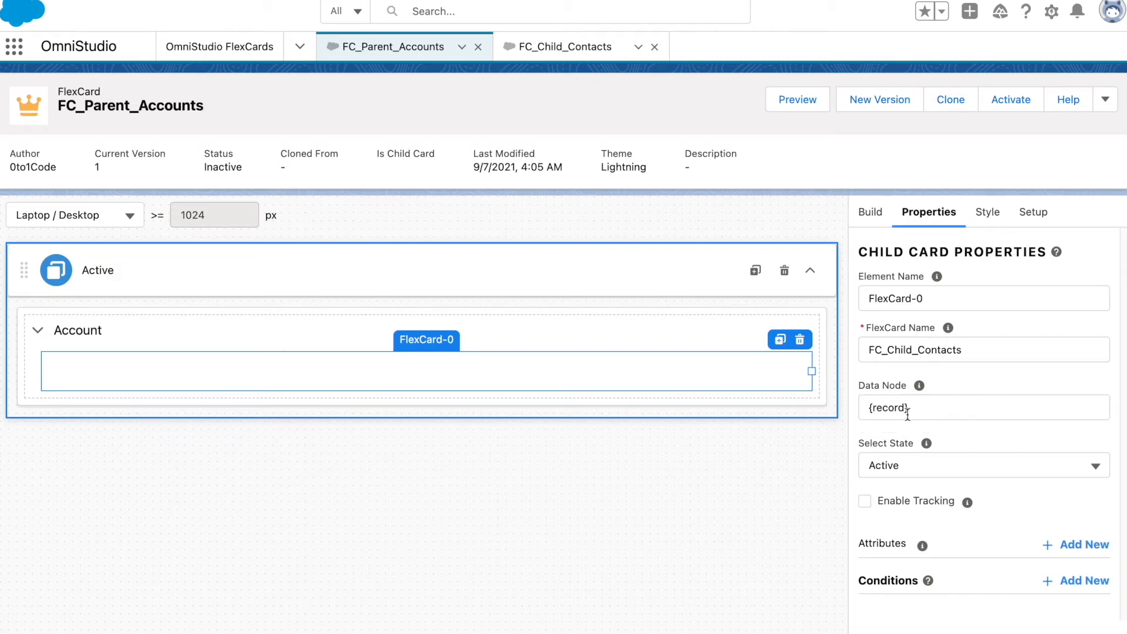
pyautogui.moveTo(599, 390)
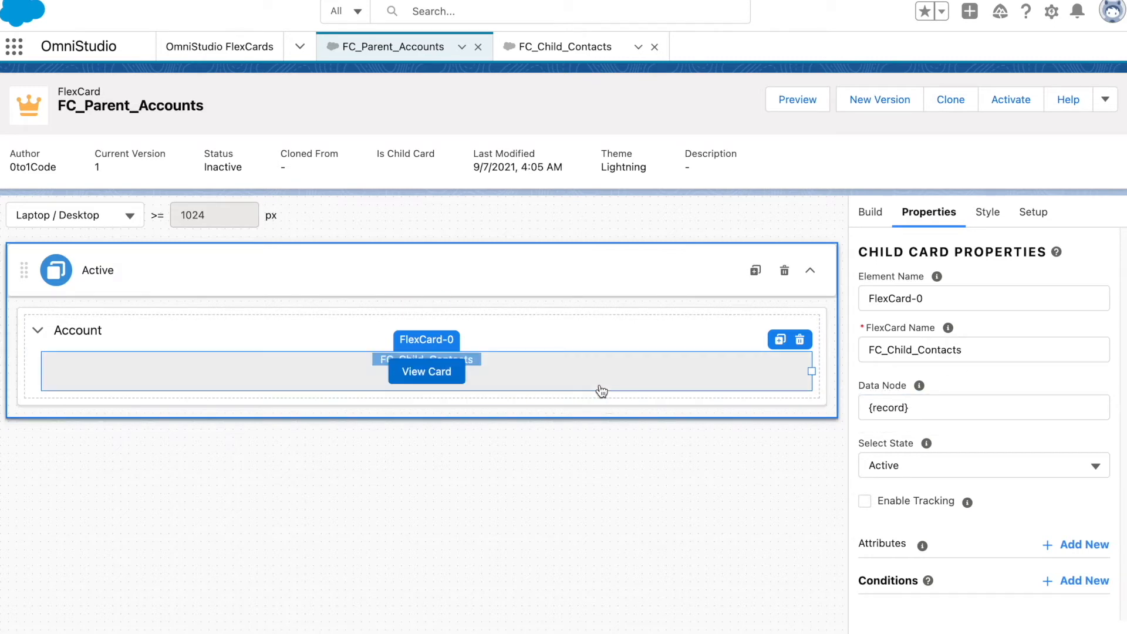
pyautogui.click(755, 380)
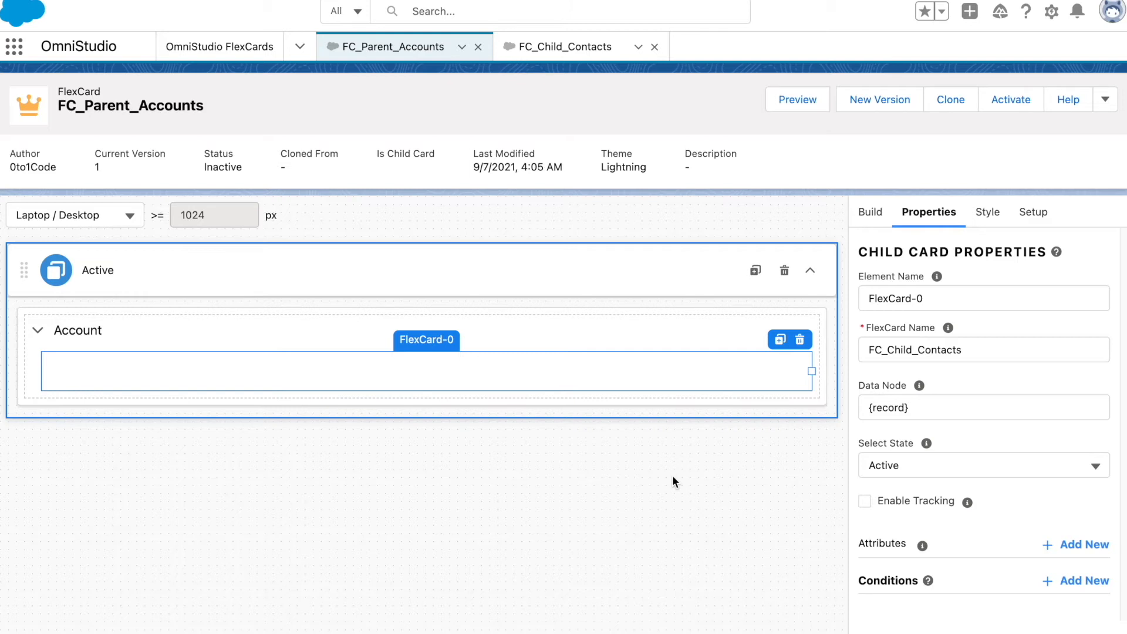
pyautogui.moveTo(910, 405); pyautogui.dragTo(851, 405)
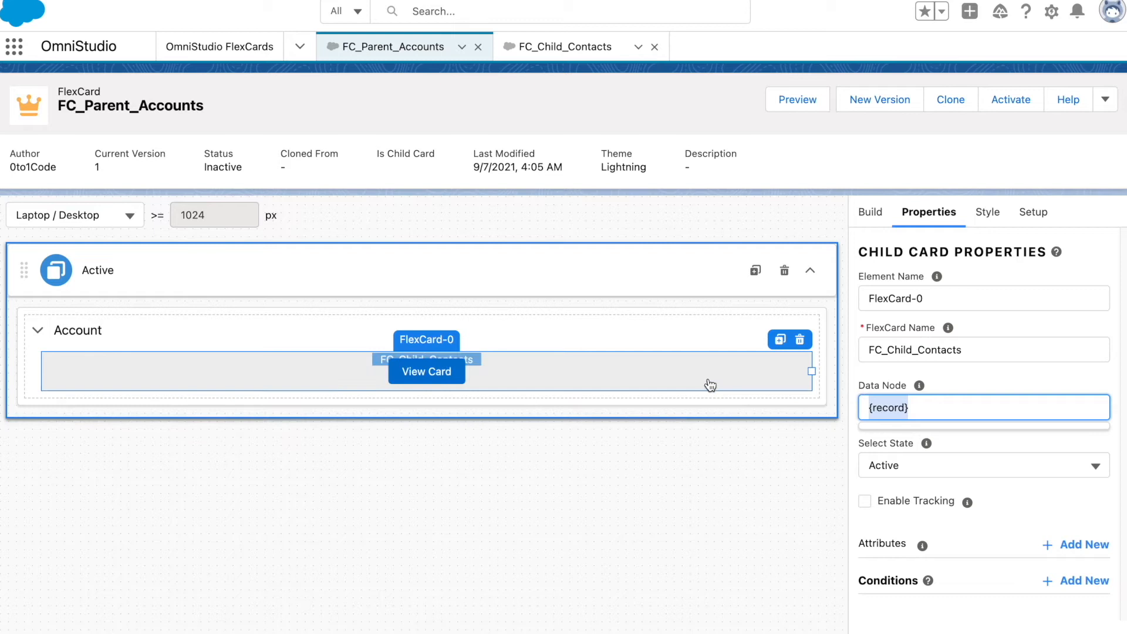
pyautogui.click(690, 378)
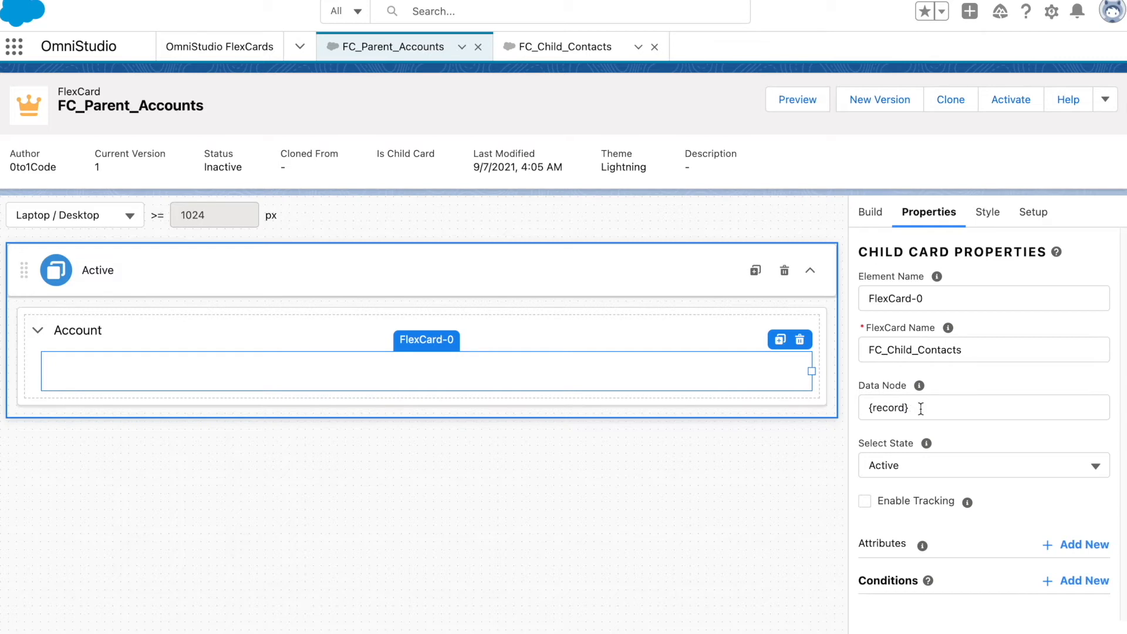
# Step: Preview FC_Parent_Accounts and compare the Id and Name values listed inside the first account blocks with their block labels
pyautogui.click(794, 100)
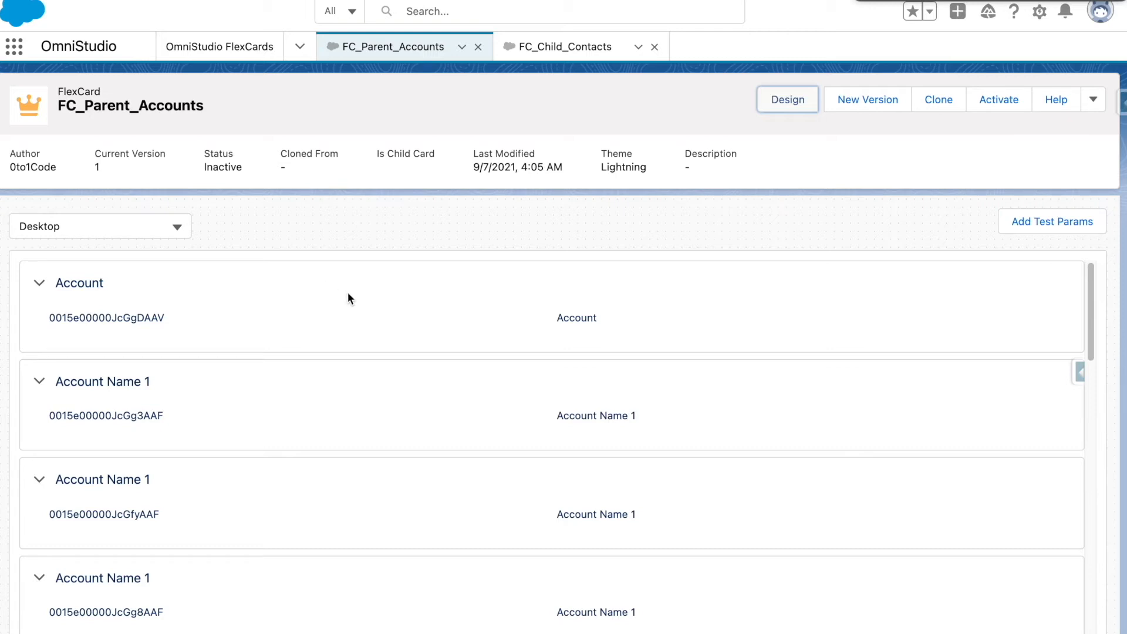
pyautogui.moveTo(55, 283); pyautogui.dragTo(109, 286)
pyautogui.moveTo(49, 317); pyautogui.dragTo(167, 322)
pyautogui.doubleClick(577, 322)
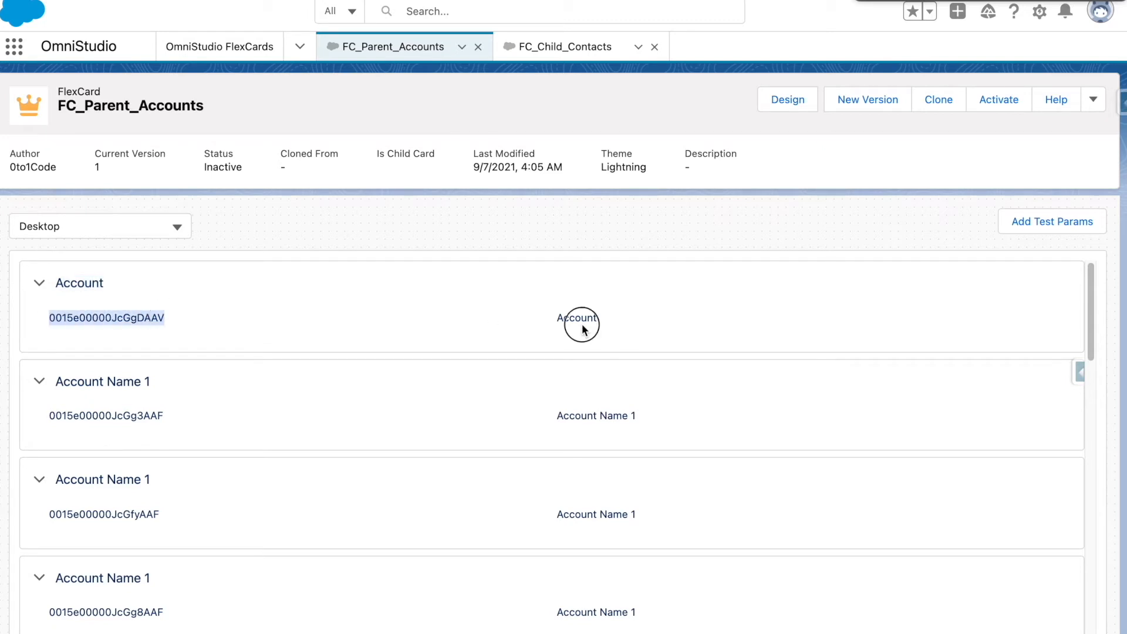
pyautogui.doubleClick(602, 414)
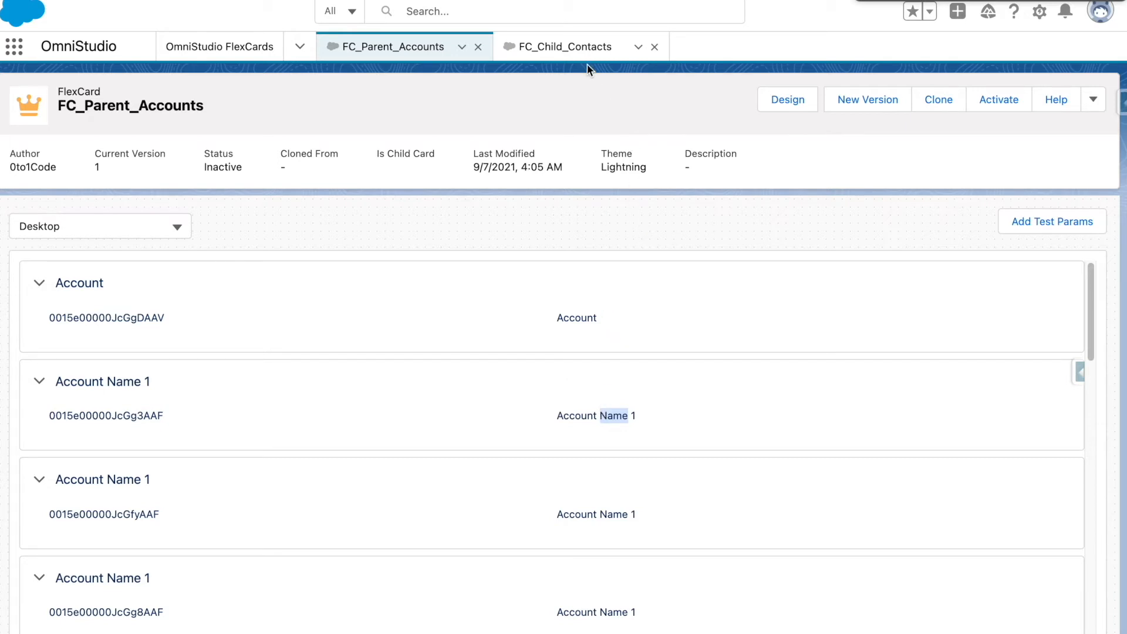
# Step: Return FC_Parent_Accounts to design mode and review the Data Node of the embedded FlexCard-0 element
pyautogui.click(790, 101)
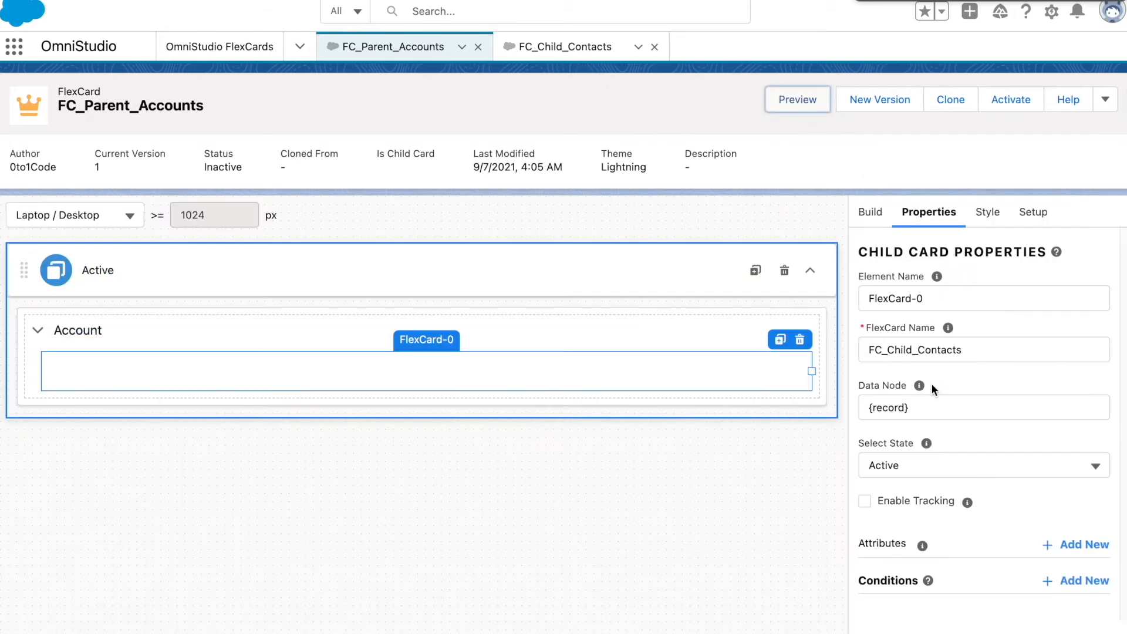
pyautogui.click(871, 409)
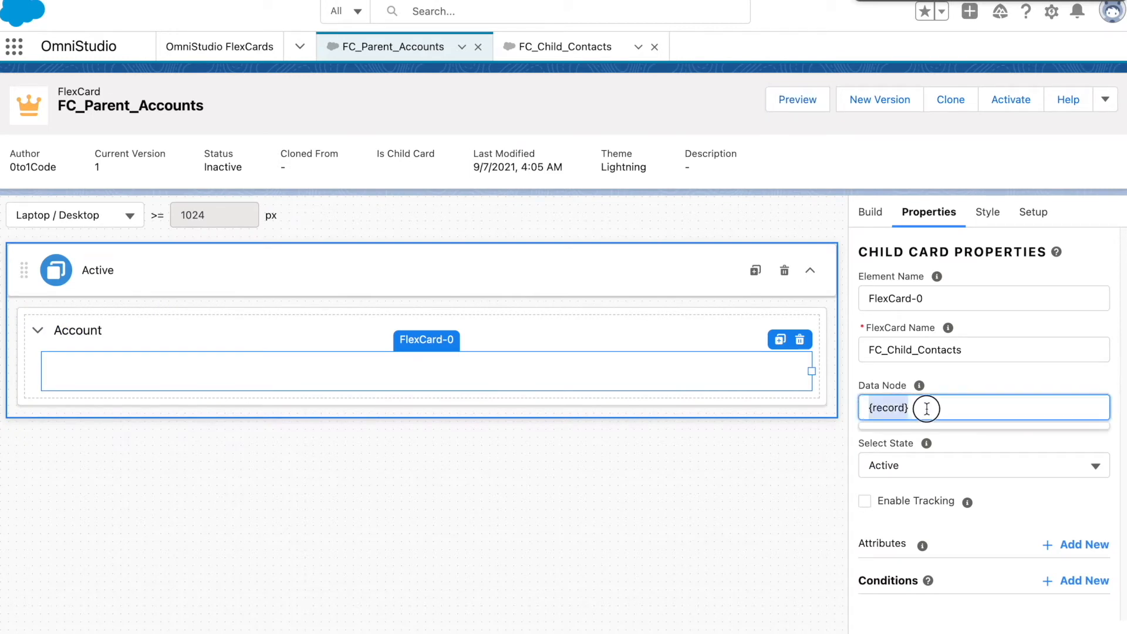
pyautogui.click(782, 487)
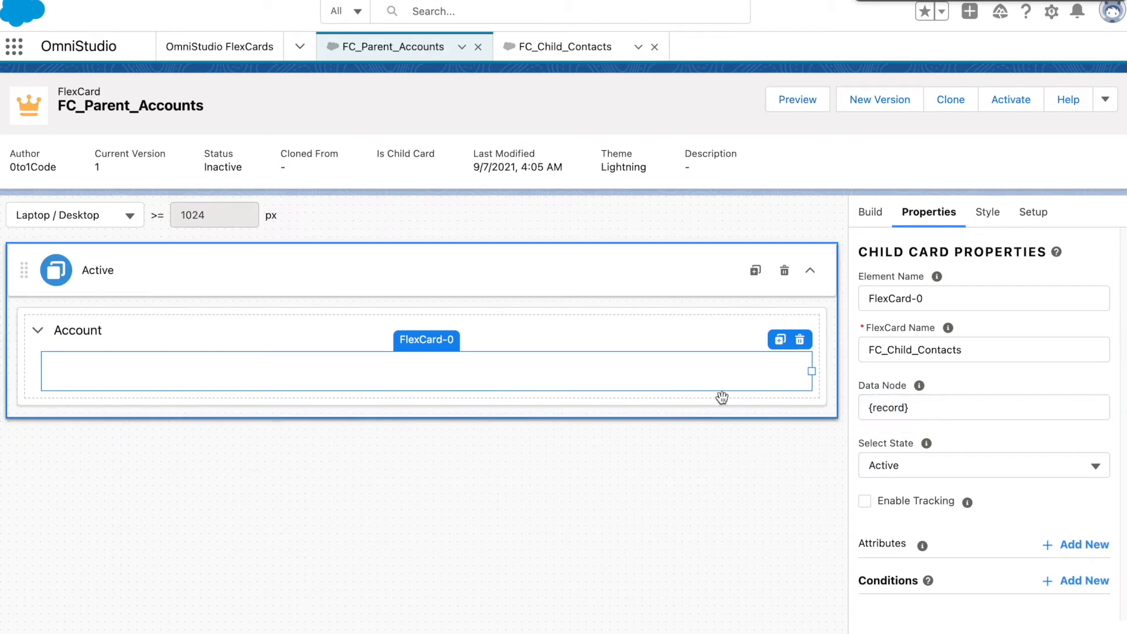
pyautogui.moveTo(714, 380)
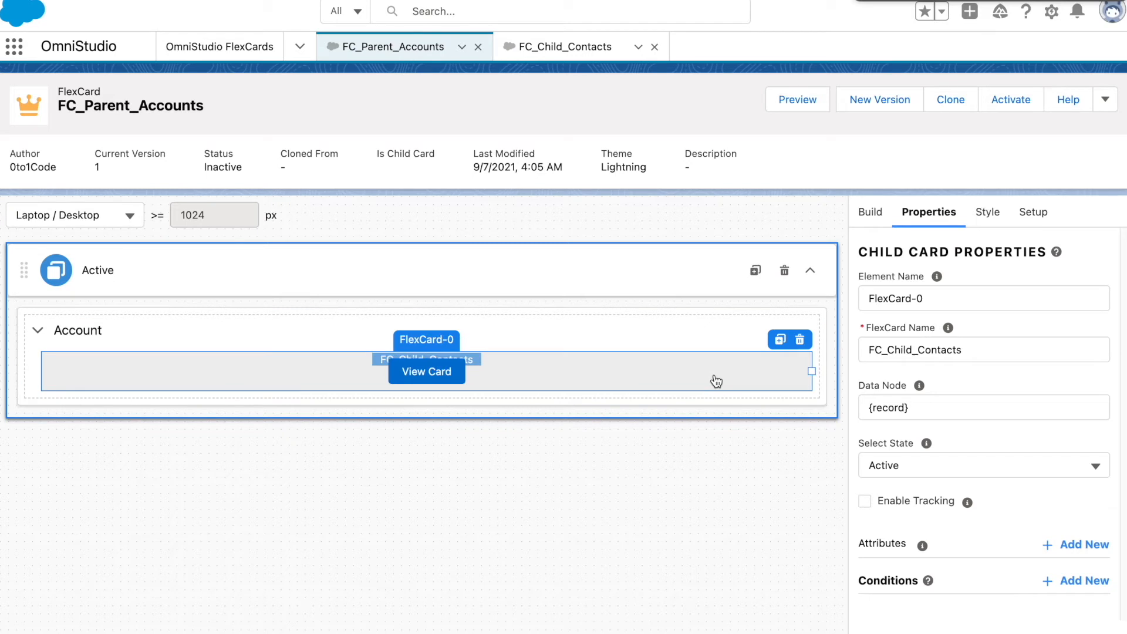
pyautogui.moveTo(871, 408); pyautogui.dragTo(950, 406)
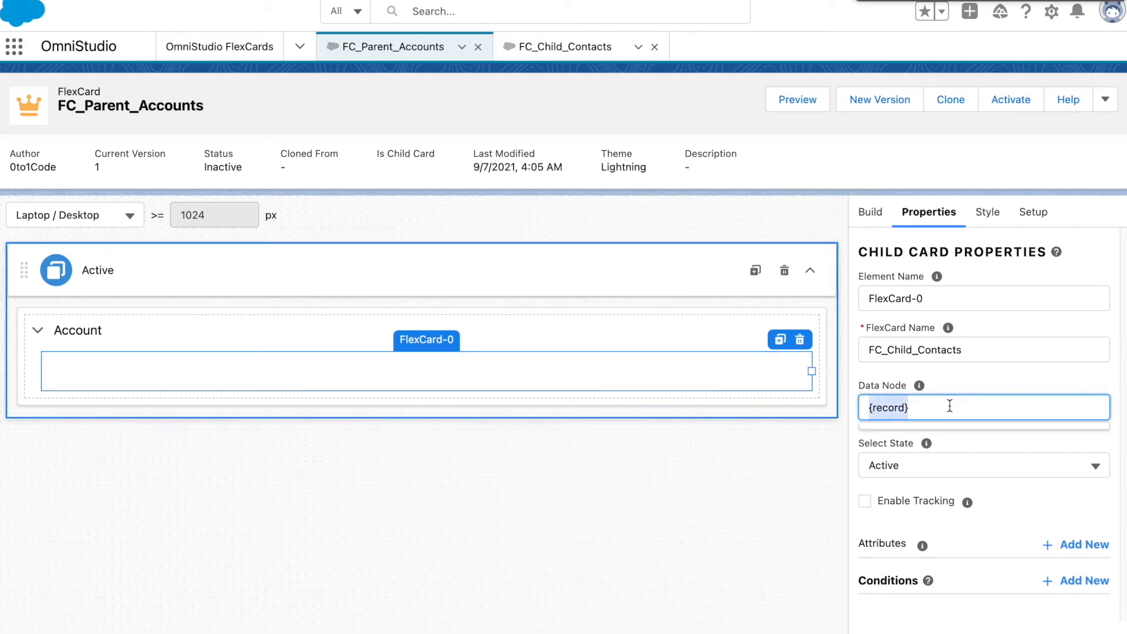
# Step: Switch FC_Child_Contacts to design mode and inspect the SOQL query in its data source setup
pyautogui.click(572, 47)
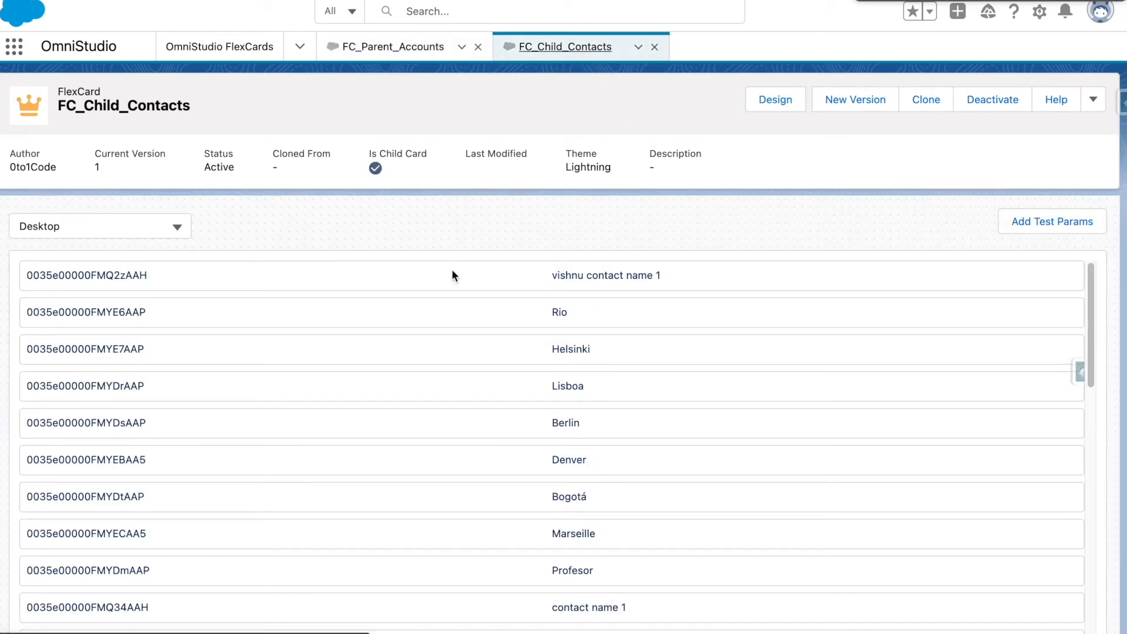
pyautogui.click(763, 101)
pyautogui.click(1031, 213)
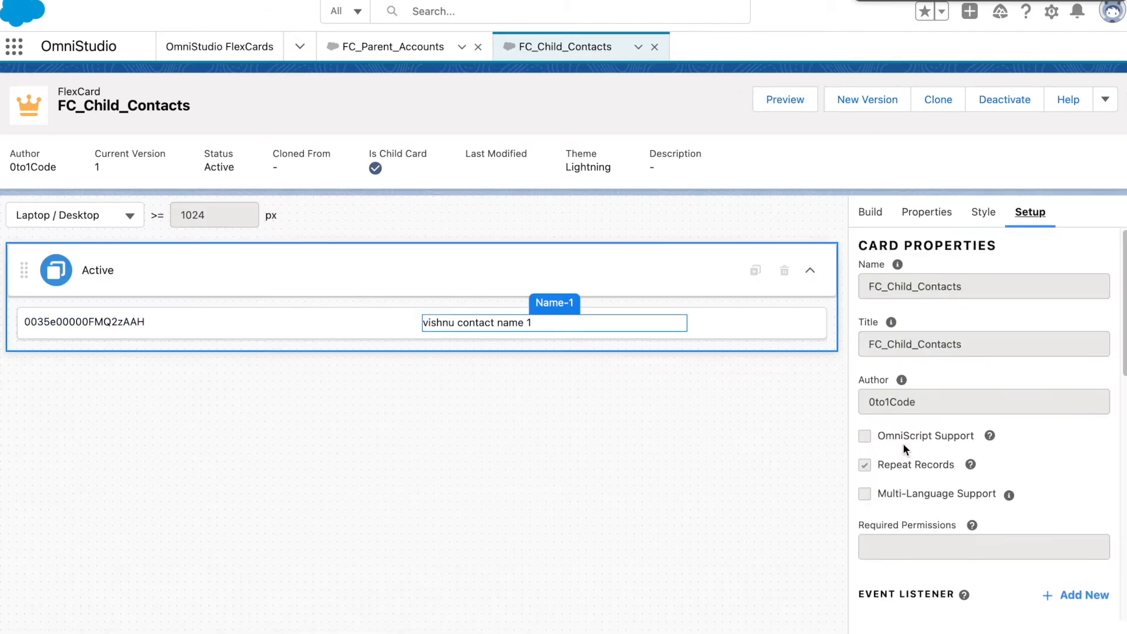
pyautogui.scroll(-10, 903, 443)
pyautogui.moveTo(869, 389); pyautogui.dragTo(1110, 392)
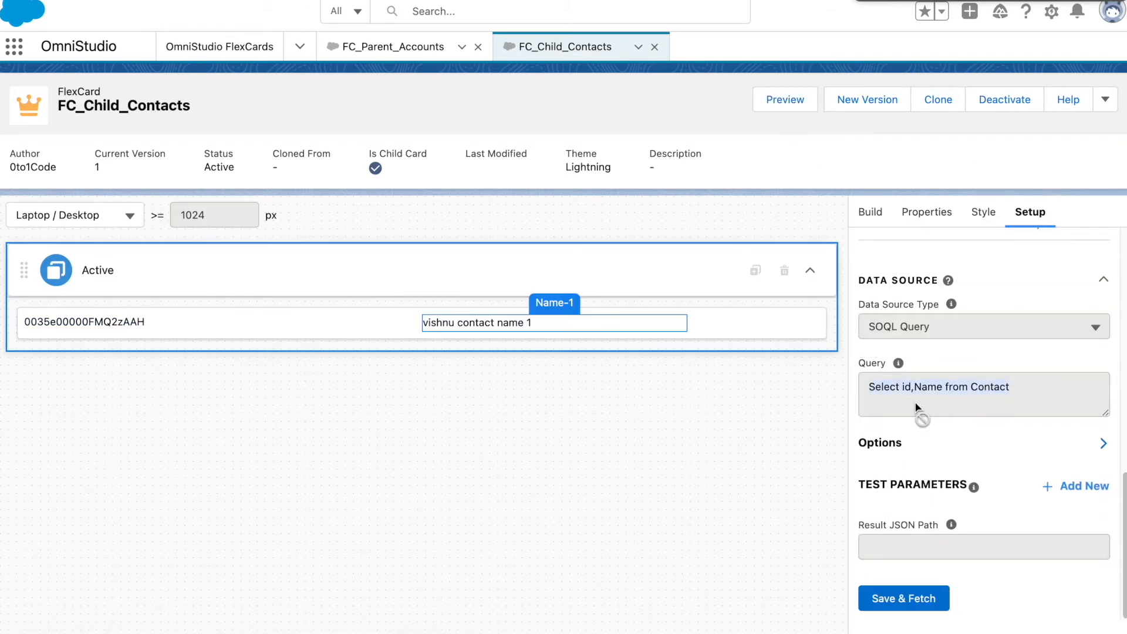
# Step: Compare the contact query of FC_Child_Contacts with the Data Node of FlexCard-0 in FC_Parent_Accounts
pyautogui.click(405, 46)
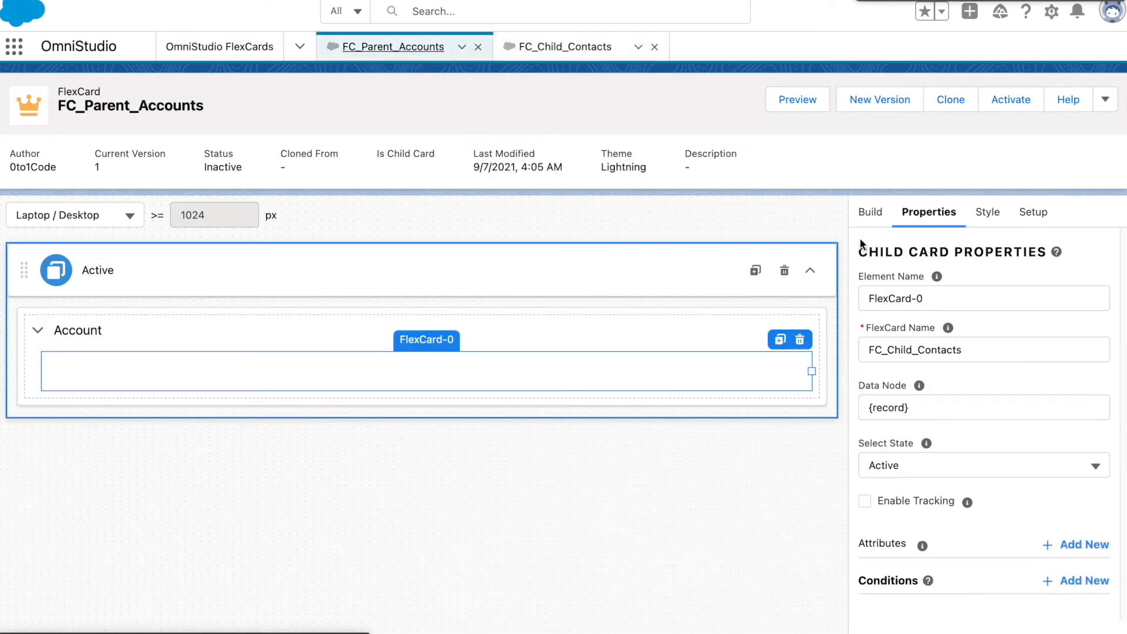
pyautogui.click(656, 55)
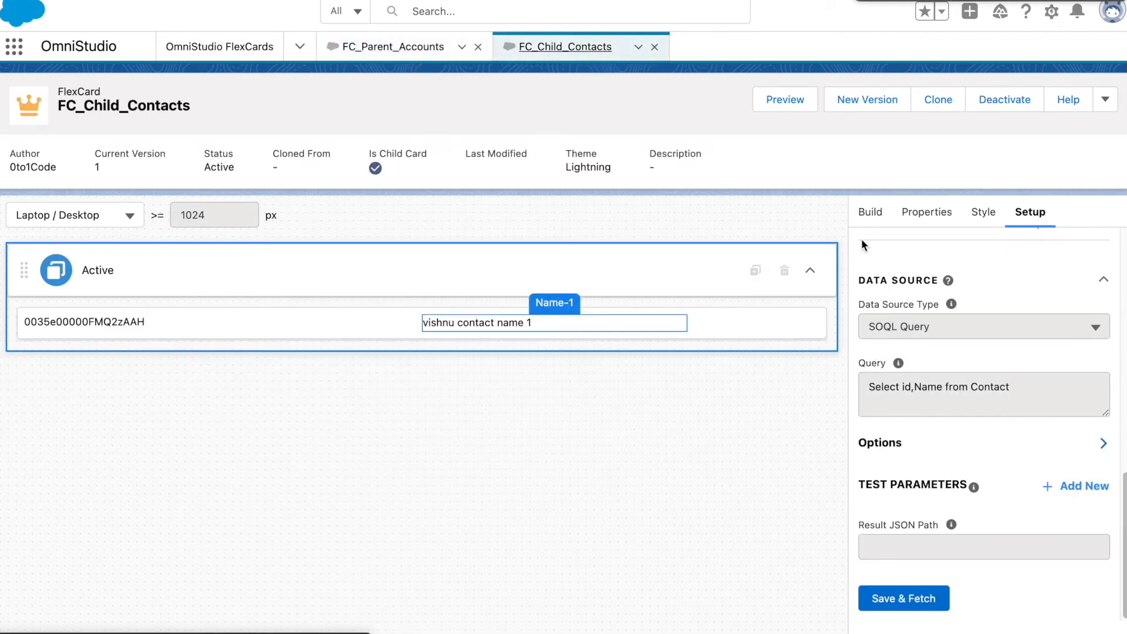
pyautogui.moveTo(860, 388); pyautogui.dragTo(1069, 390)
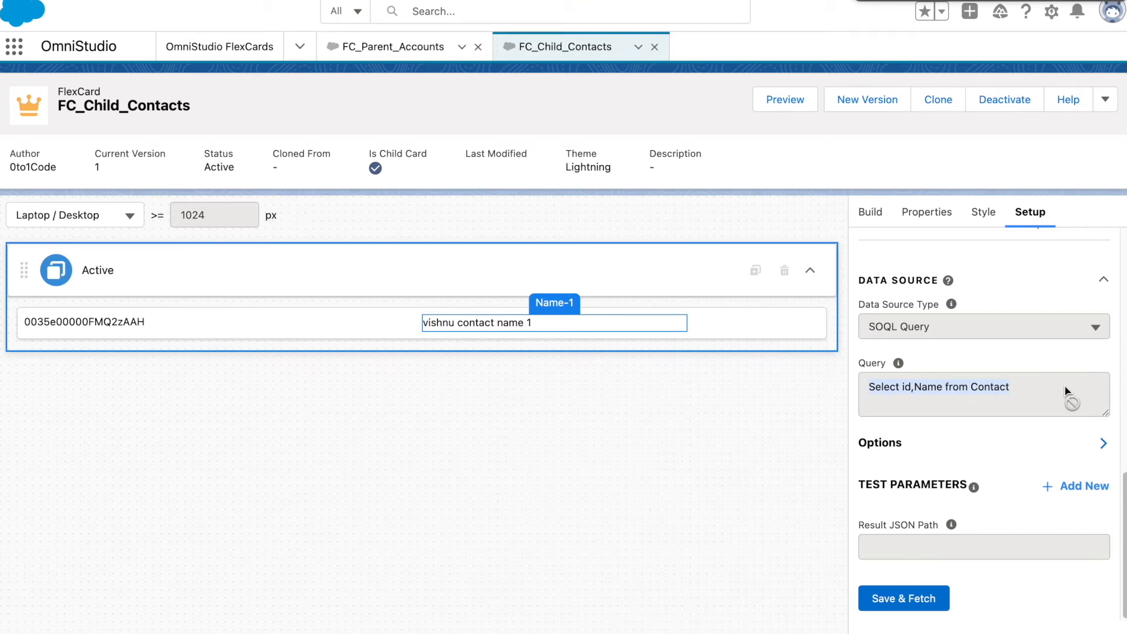
pyautogui.click(393, 47)
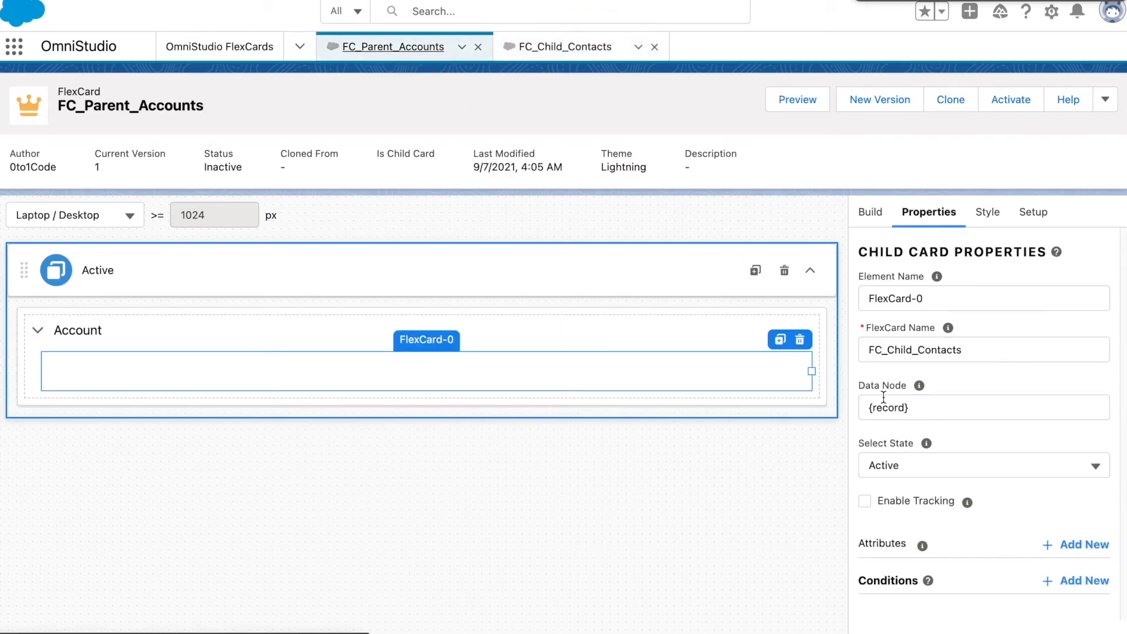
pyautogui.moveTo(858, 389); pyautogui.dragTo(842, 411)
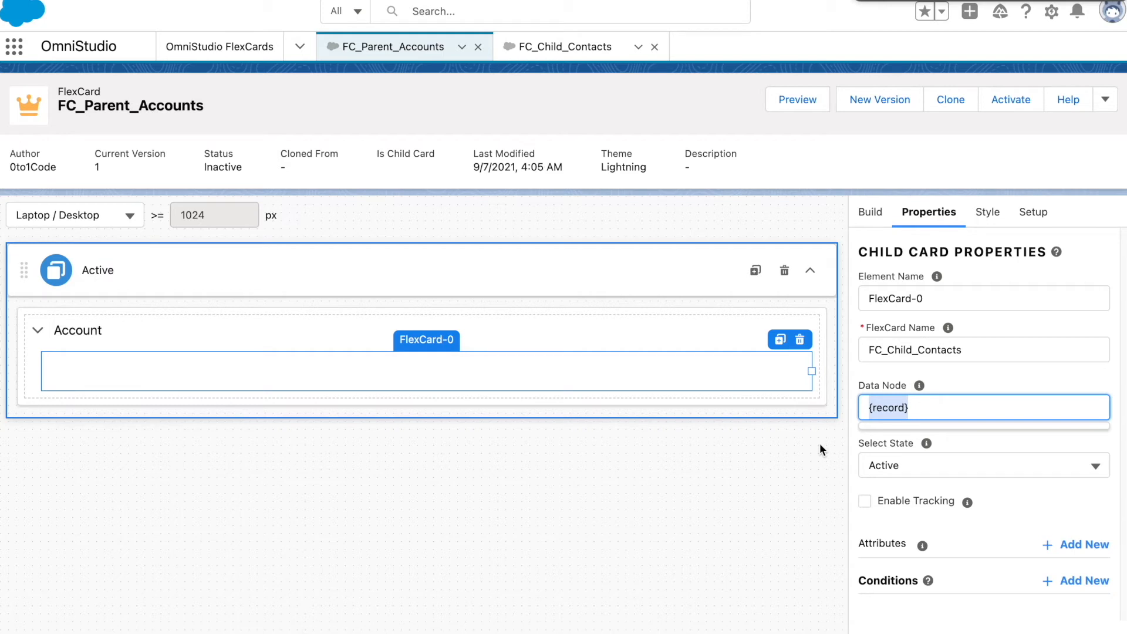
pyautogui.click(675, 372)
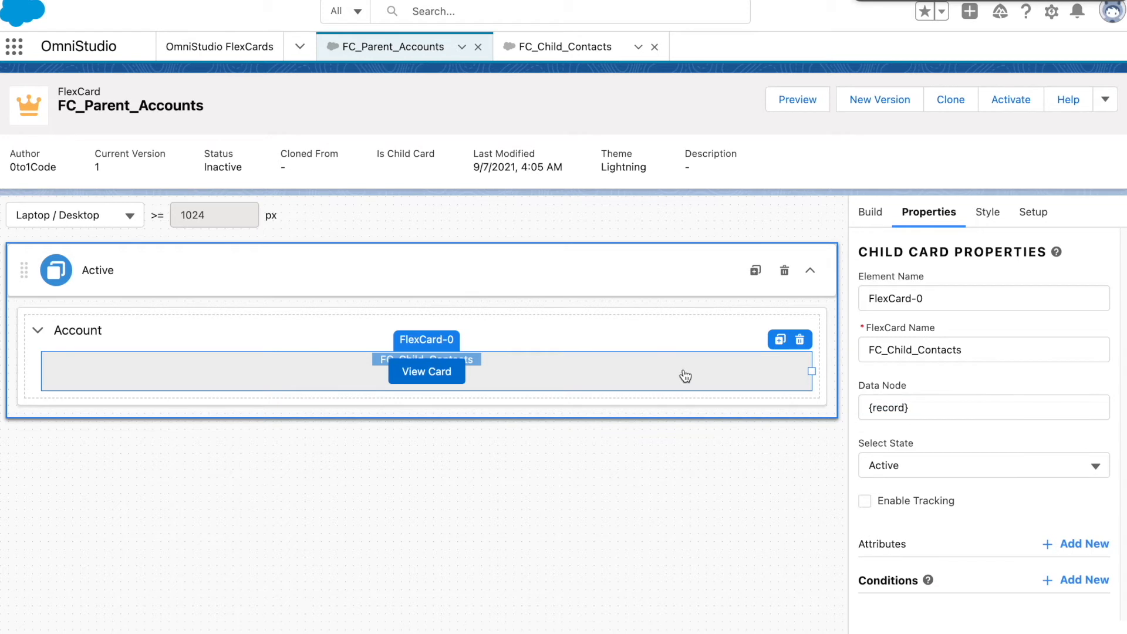
pyautogui.click(508, 373)
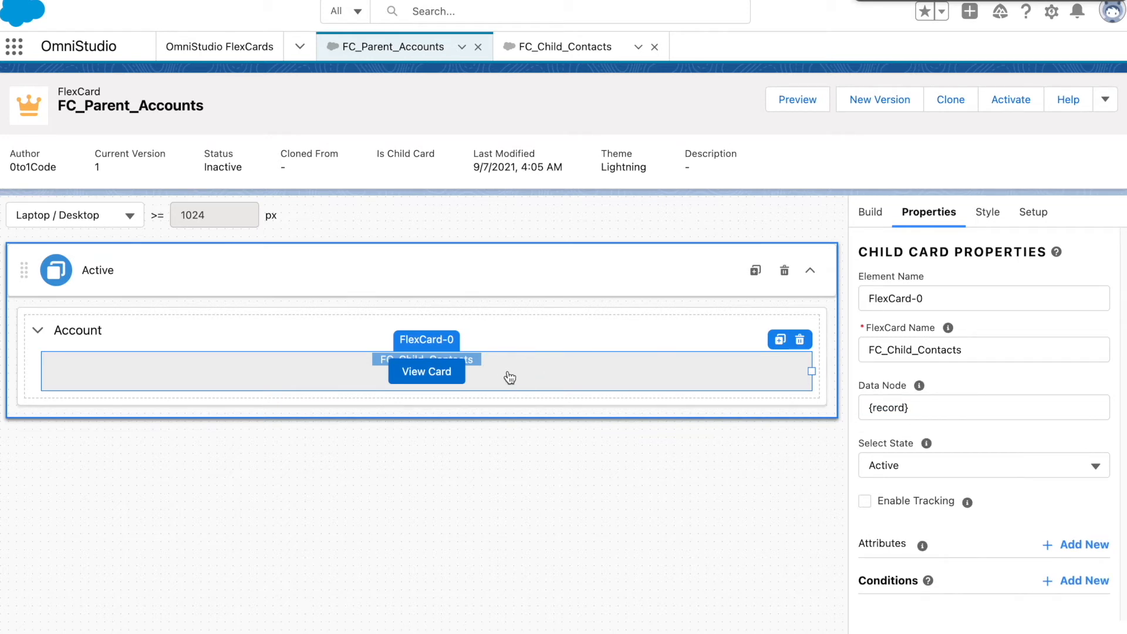
# Step: Set the Data Node of the embedded FlexCard-0 element to {records}
pyautogui.click(907, 408)
pyautogui.write('s')
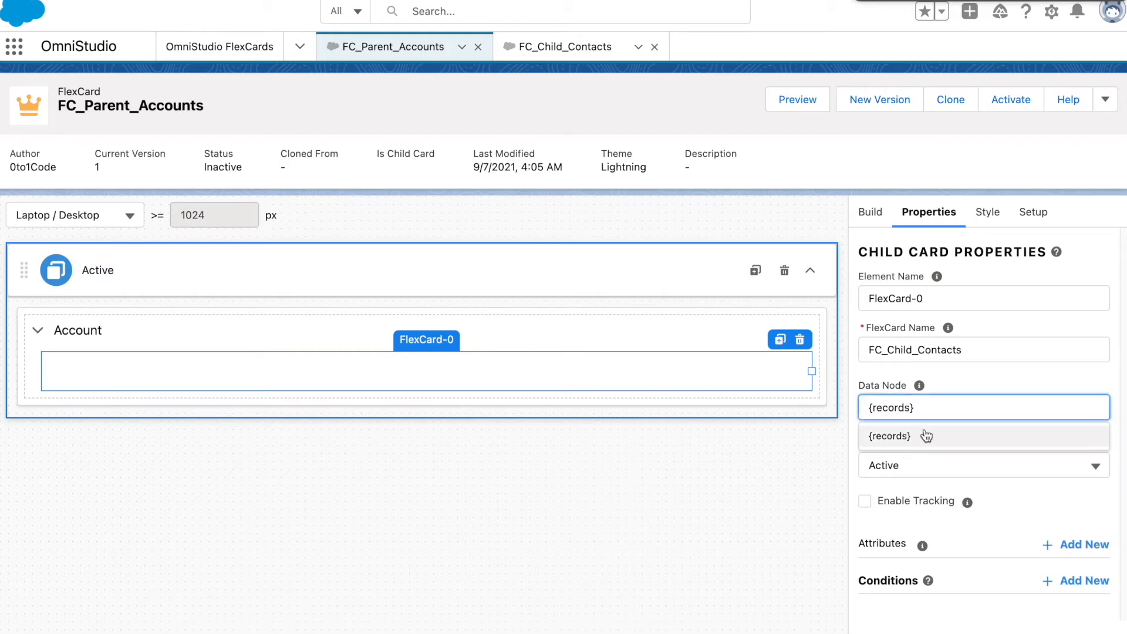
# Step: Make Block-1 collapsed by default, and recheck the Data Node of the FlexCard-0 element inside it
pyautogui.click(676, 331)
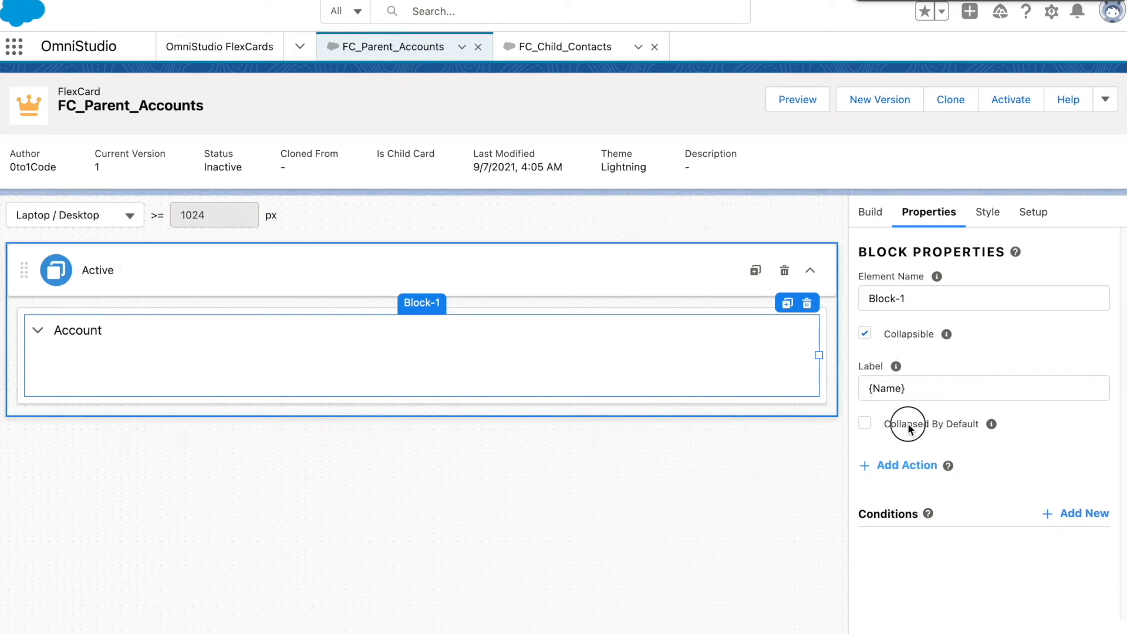
pyautogui.click(864, 423)
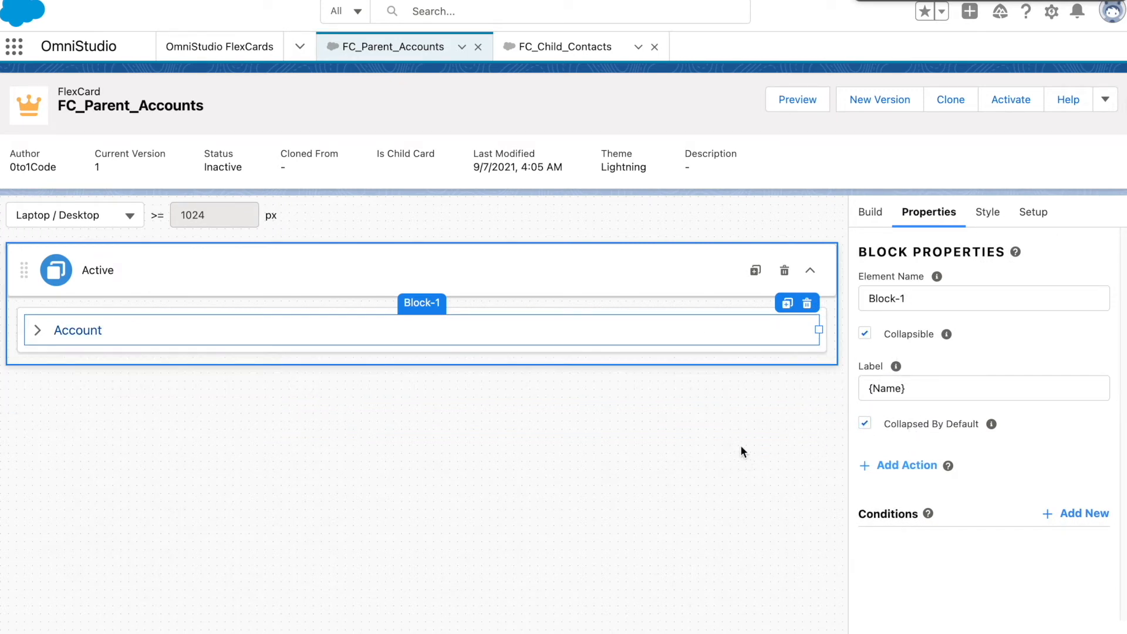
pyautogui.click(37, 331)
pyautogui.click(288, 385)
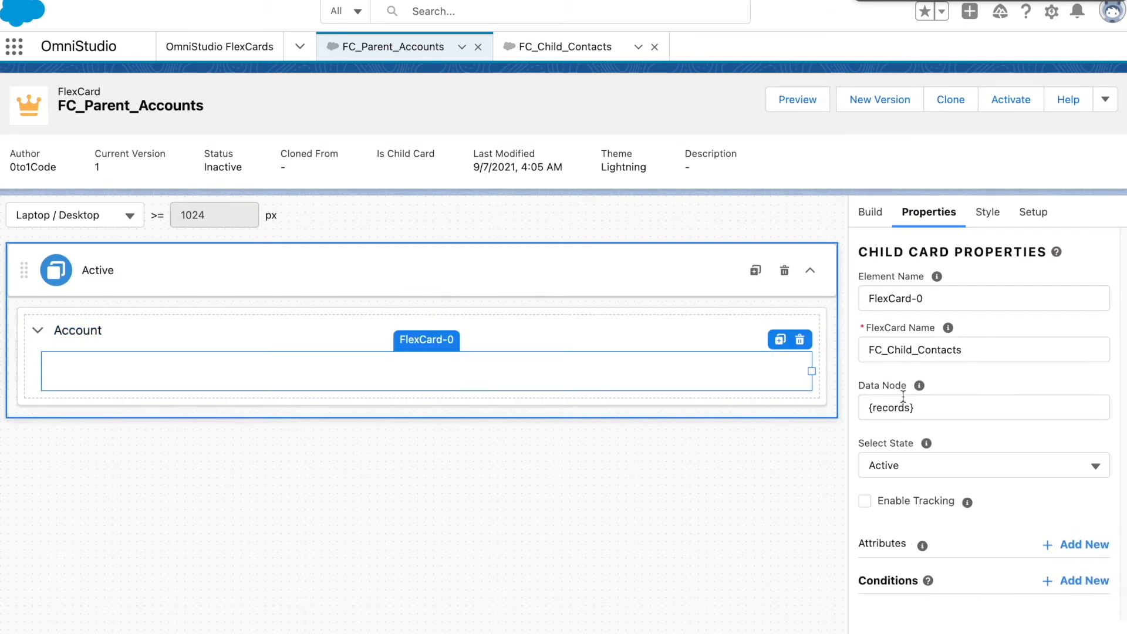
pyautogui.moveTo(928, 410); pyautogui.dragTo(844, 409)
pyautogui.click(832, 449)
# Step: Preview FC_Parent_Accounts and expand the first account block to examine the records listed in it, collapsing it when done
pyautogui.click(812, 101)
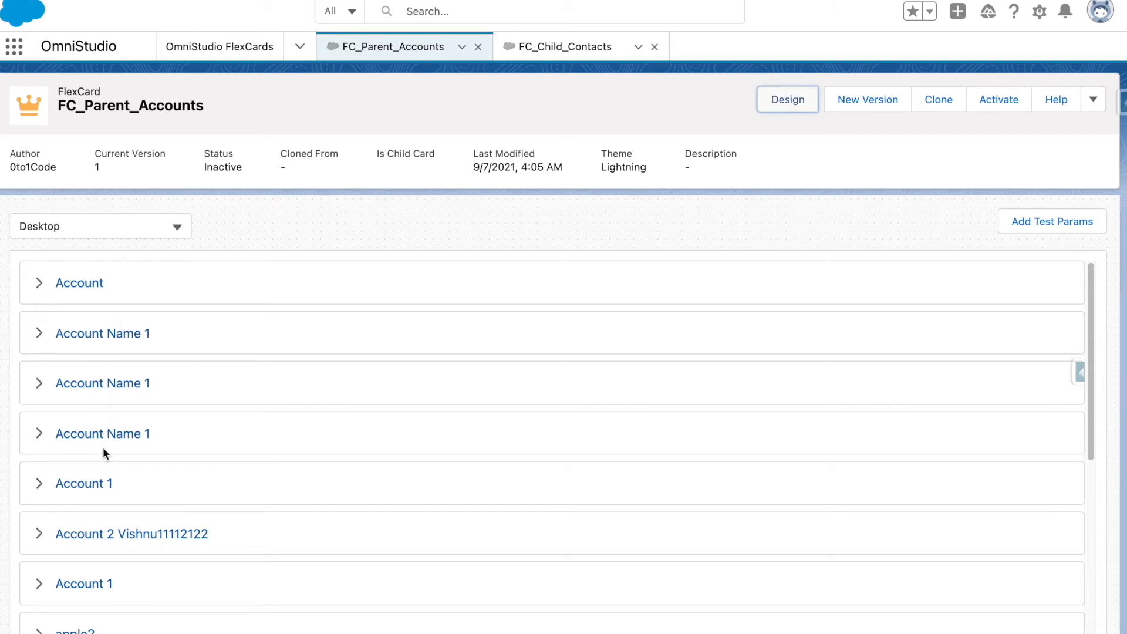
pyautogui.click(39, 283)
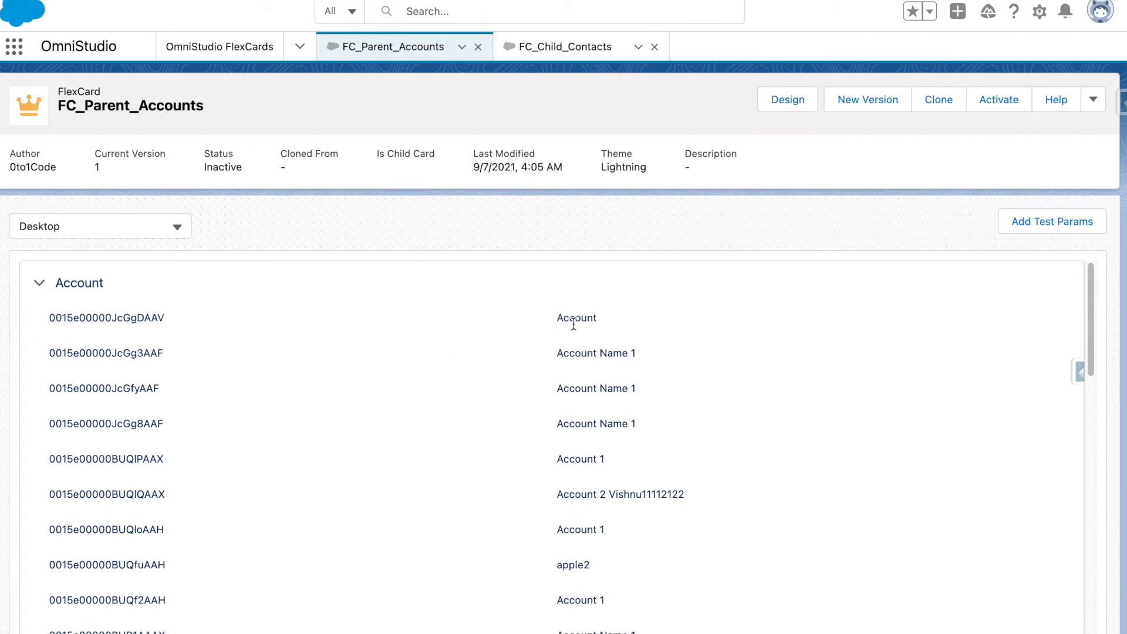
pyautogui.moveTo(556, 318); pyautogui.dragTo(711, 549)
pyautogui.click(711, 550)
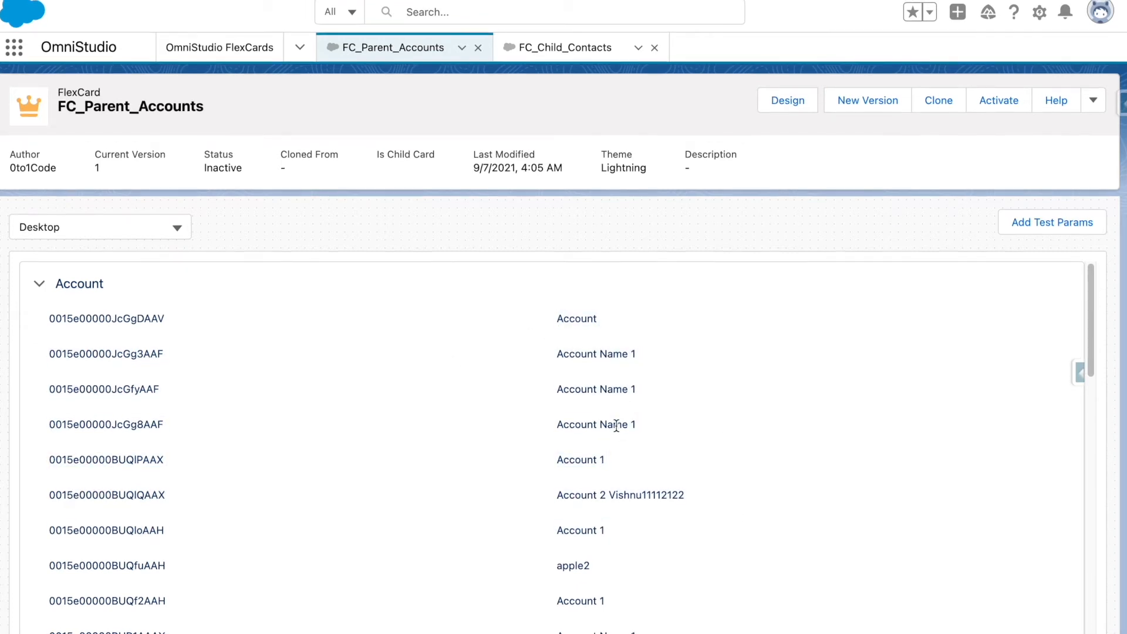
pyautogui.click(38, 284)
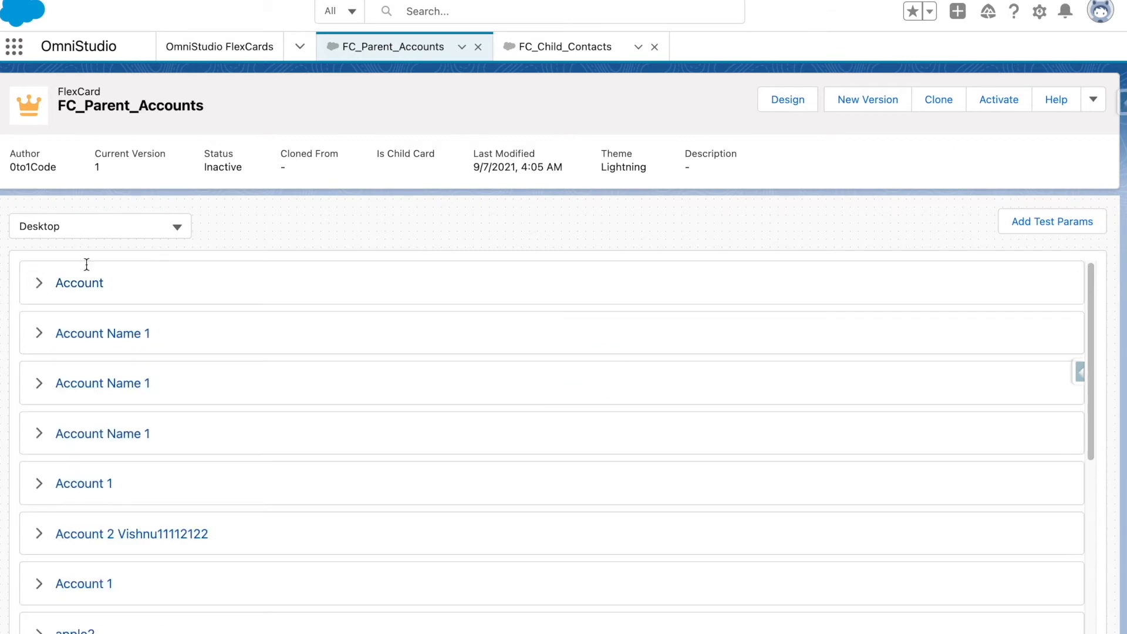
# Step: Return FC_Parent_Accounts to design mode and review the Data Node of FlexCard-0
pyautogui.click(793, 101)
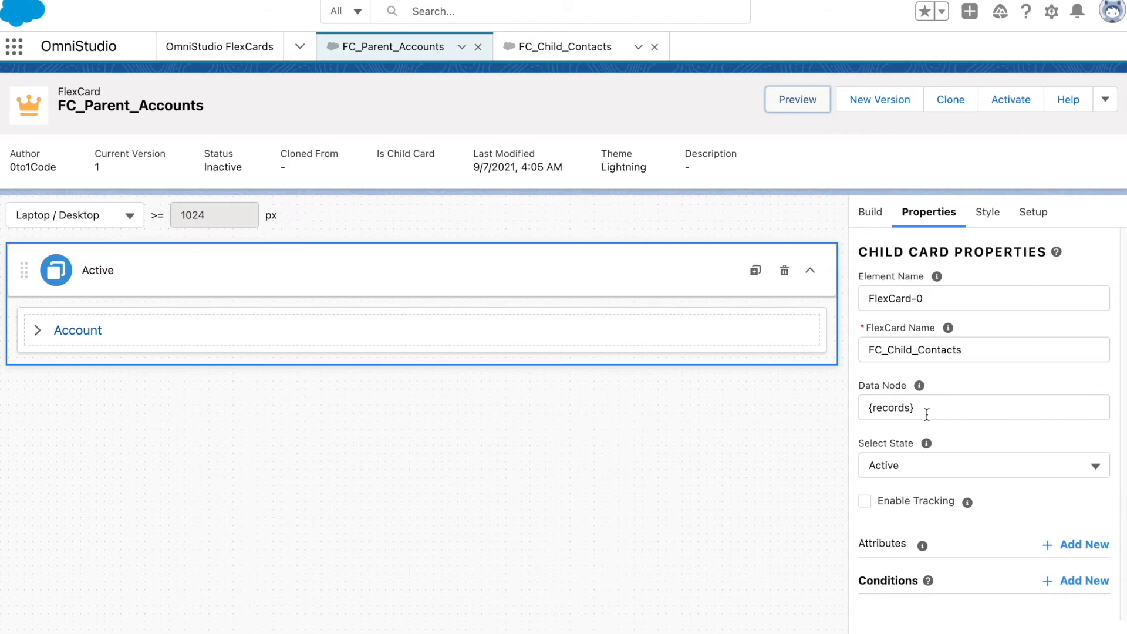
pyautogui.click(783, 409)
pyautogui.click(889, 411)
pyautogui.click(762, 444)
# Step: Change the parent card's SOQL query to "Select id,Name,(Select id,Name from Contacts) from Account", then save and fetch the data
pyautogui.click(1033, 213)
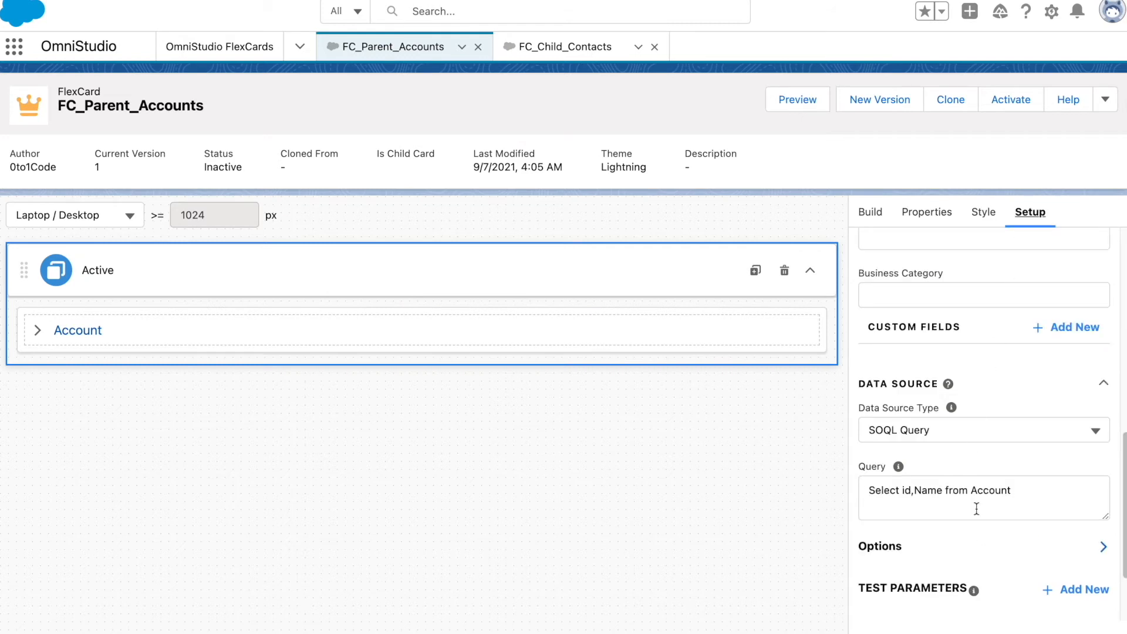
pyautogui.click(943, 493)
pyautogui.write(',(')
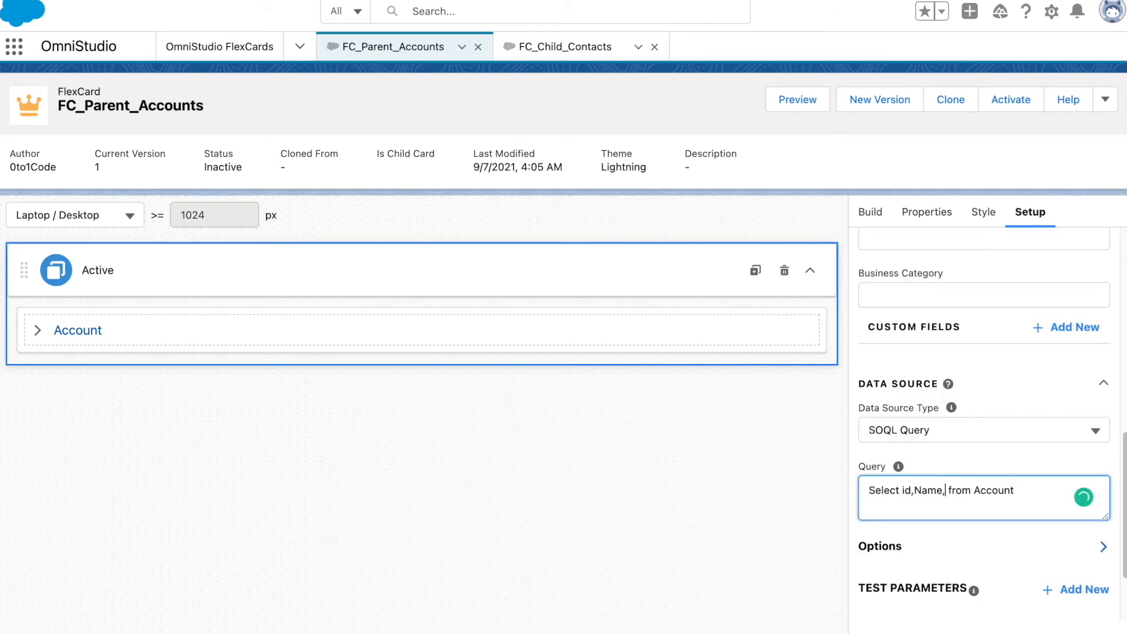
pyautogui.write(')')
pyautogui.press('Left')
pyautogui.write('Select ')
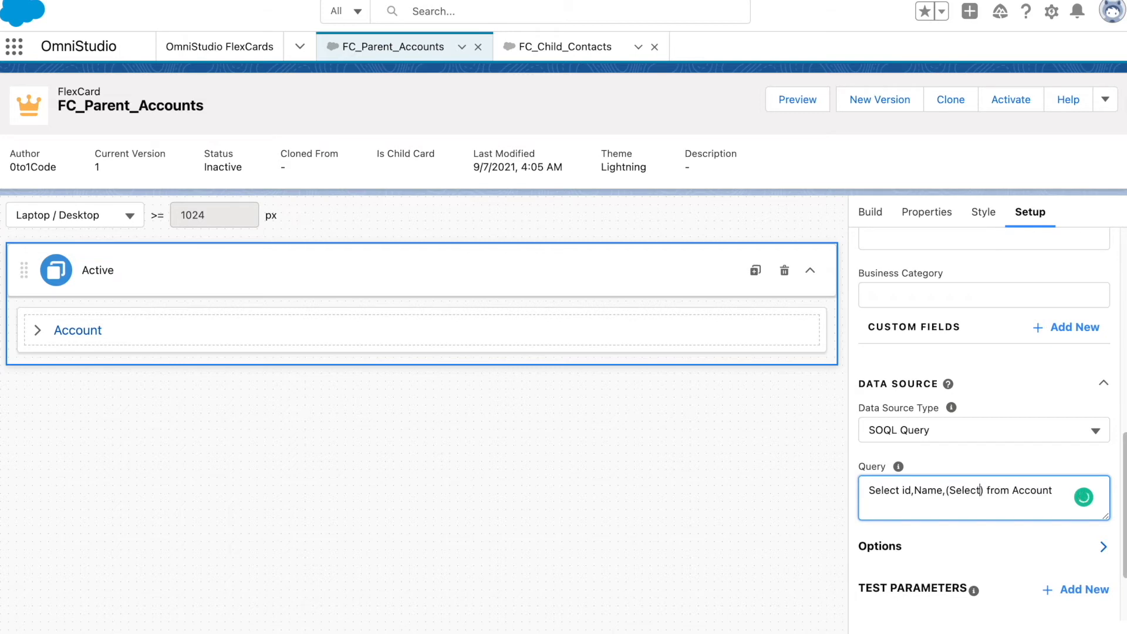
pyautogui.write('id,Name')
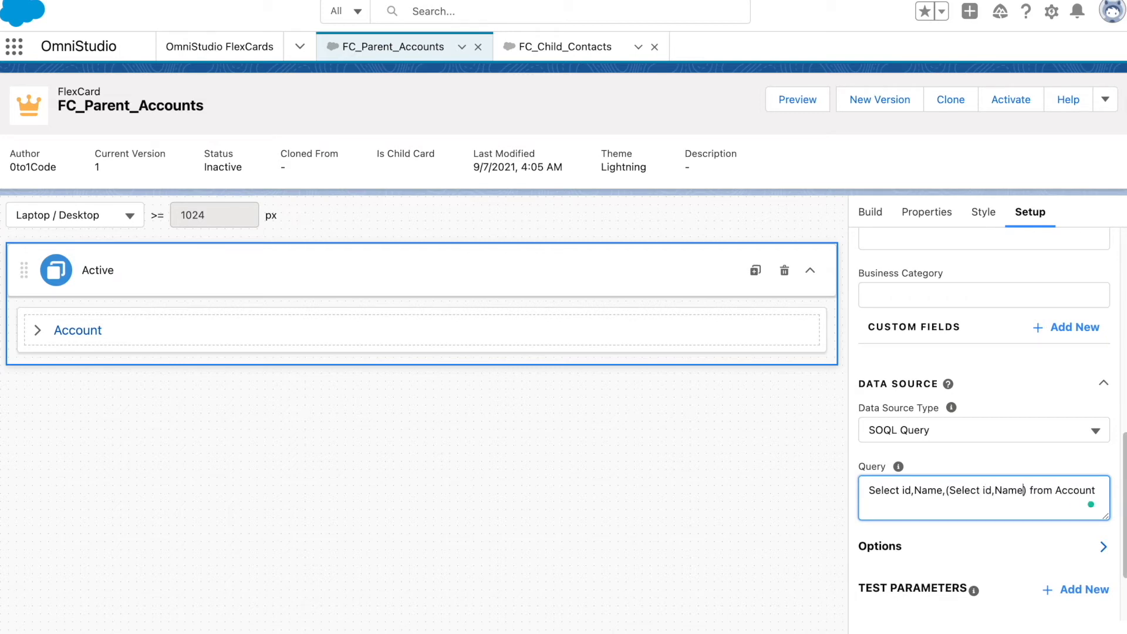
pyautogui.write(' from Contact')
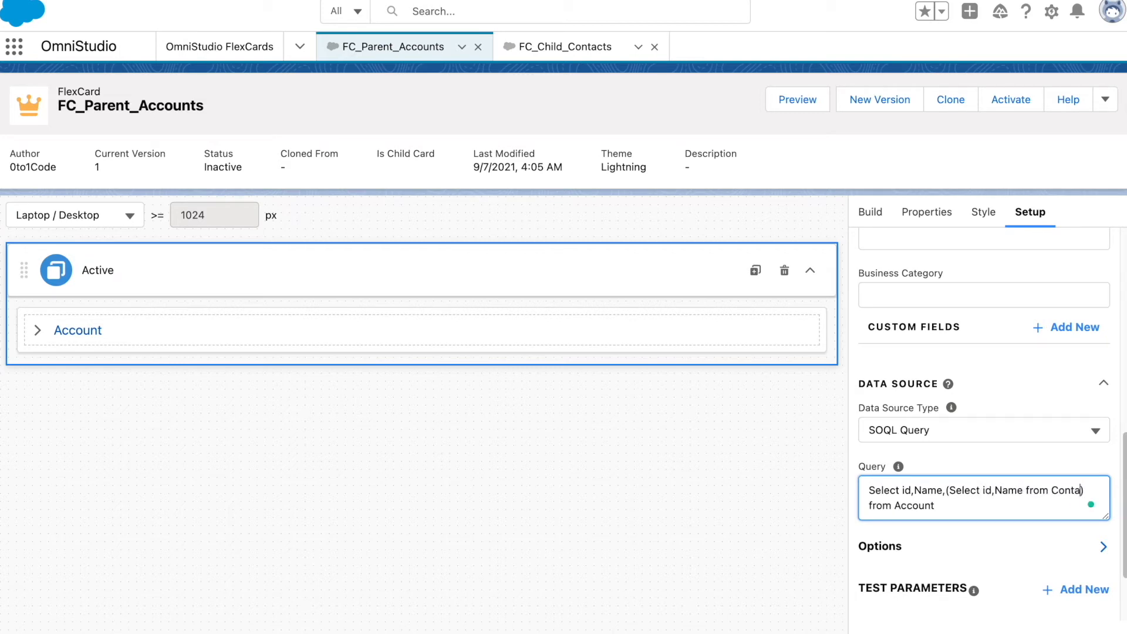
pyautogui.write('s')
pyautogui.scroll(-2, 963, 505)
pyautogui.click(929, 600)
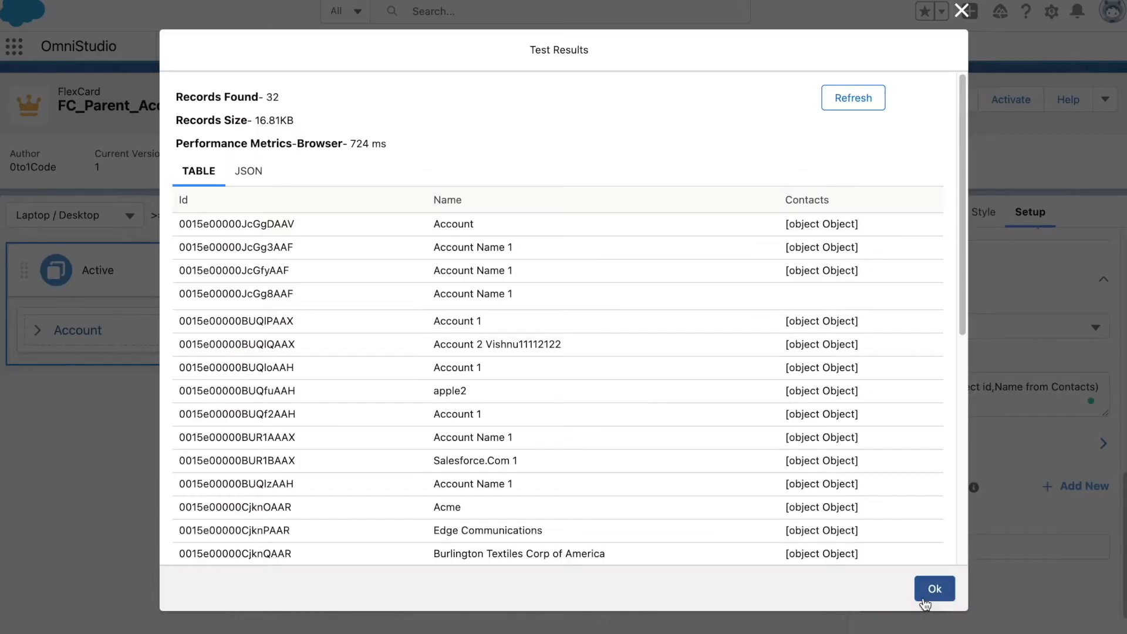
# Step: Examine the JSON view of the test results for the account fields and the nested Contacts and records nodes, then dismiss the results
pyautogui.click(259, 173)
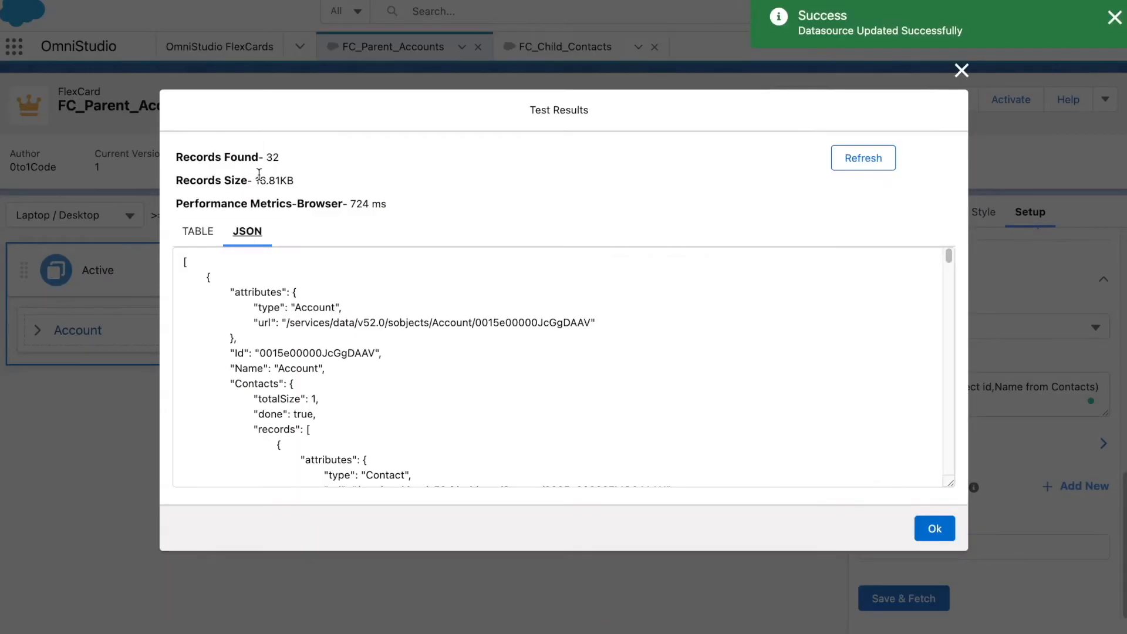
pyautogui.moveTo(229, 352); pyautogui.dragTo(369, 371)
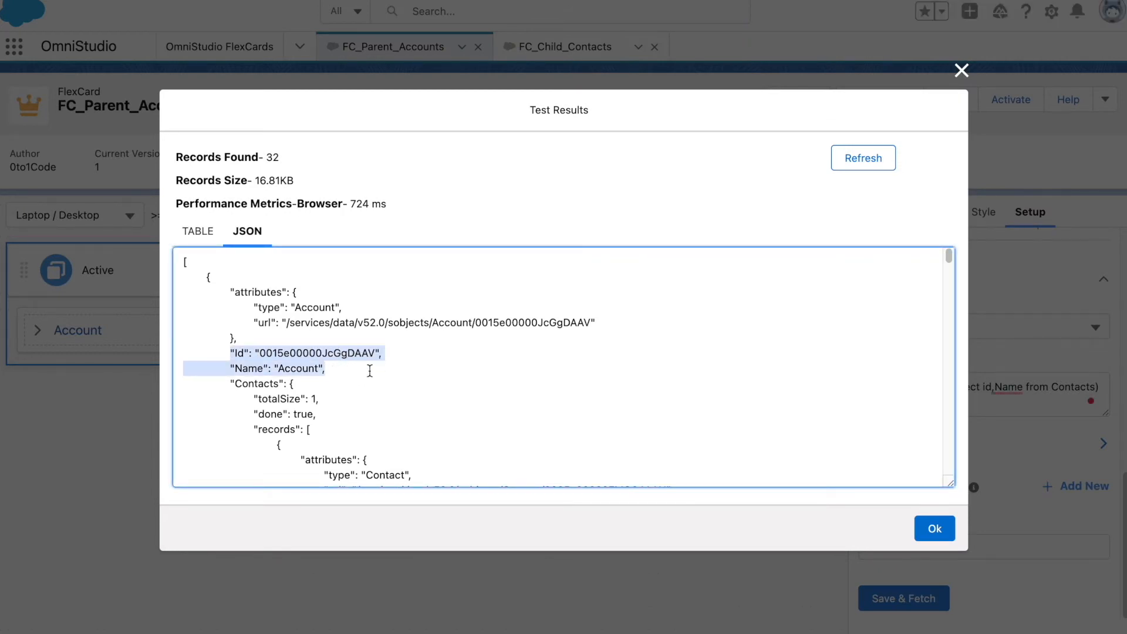
pyautogui.scroll(-1, 371, 369)
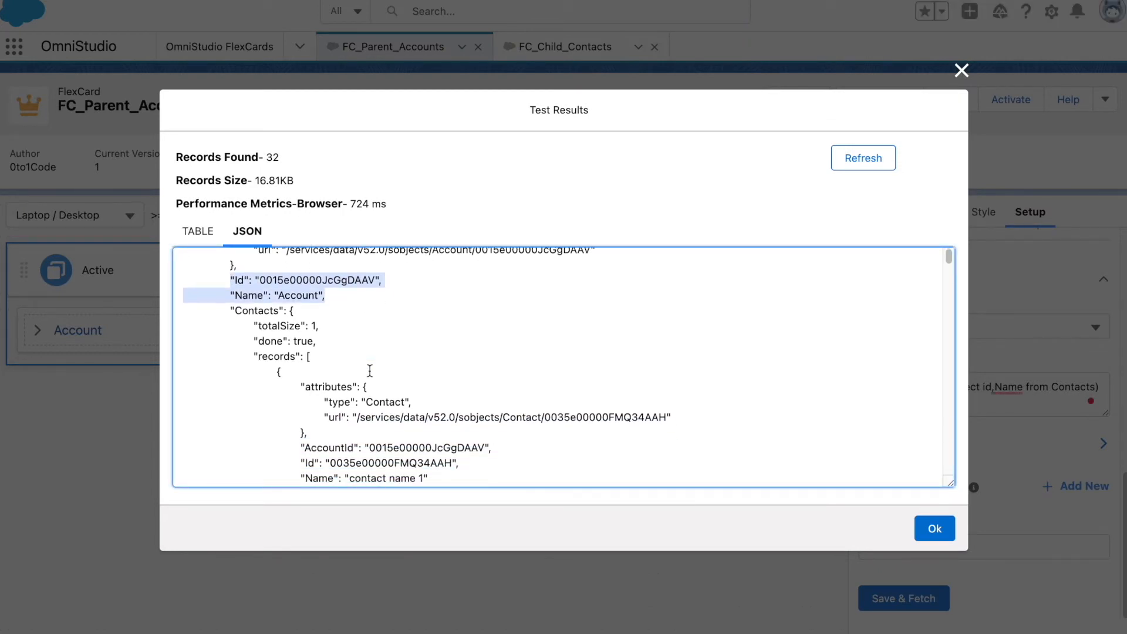
pyautogui.doubleClick(269, 312)
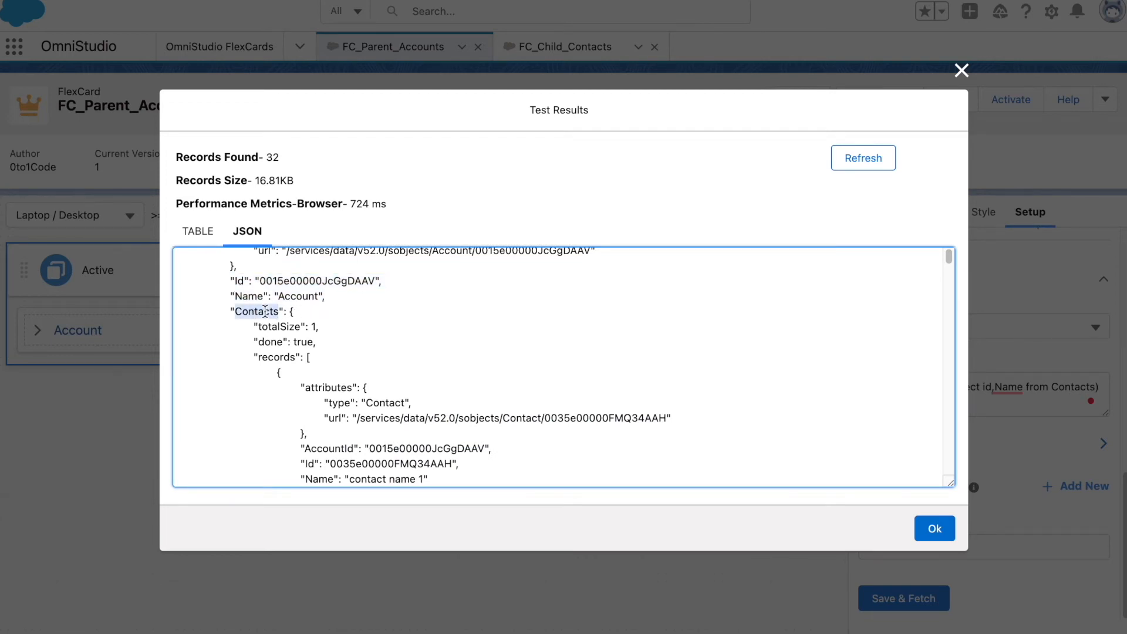
pyautogui.doubleClick(275, 357)
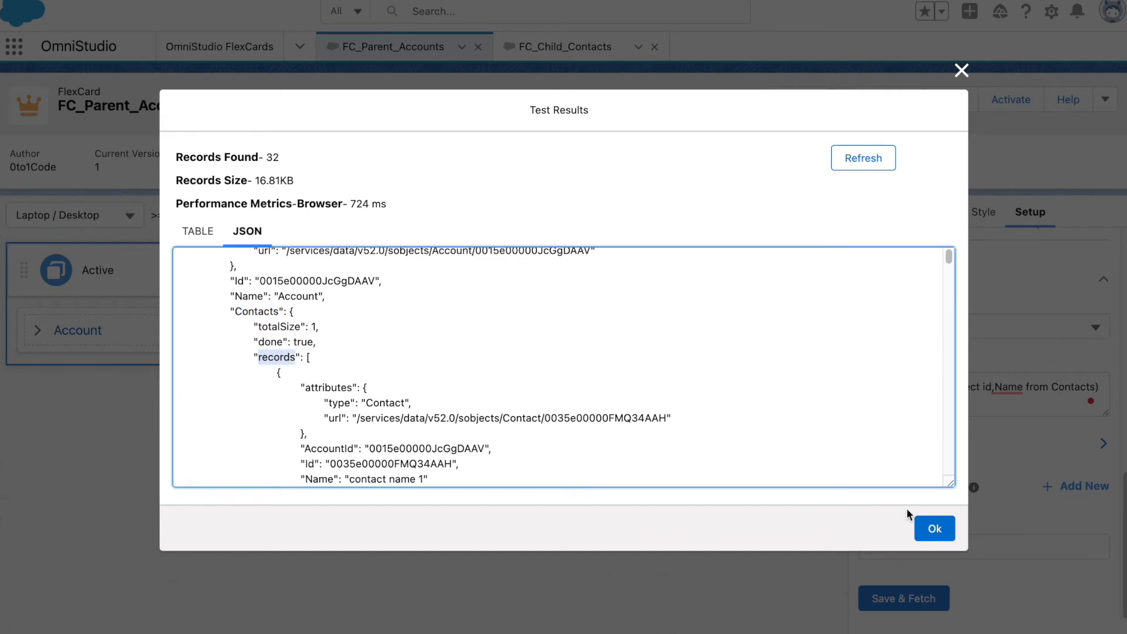
pyautogui.click(928, 529)
# Step: Set the Data Node of the FlexCard-0 element inside the Account block to {record.Contacts.records}
pyautogui.click(871, 215)
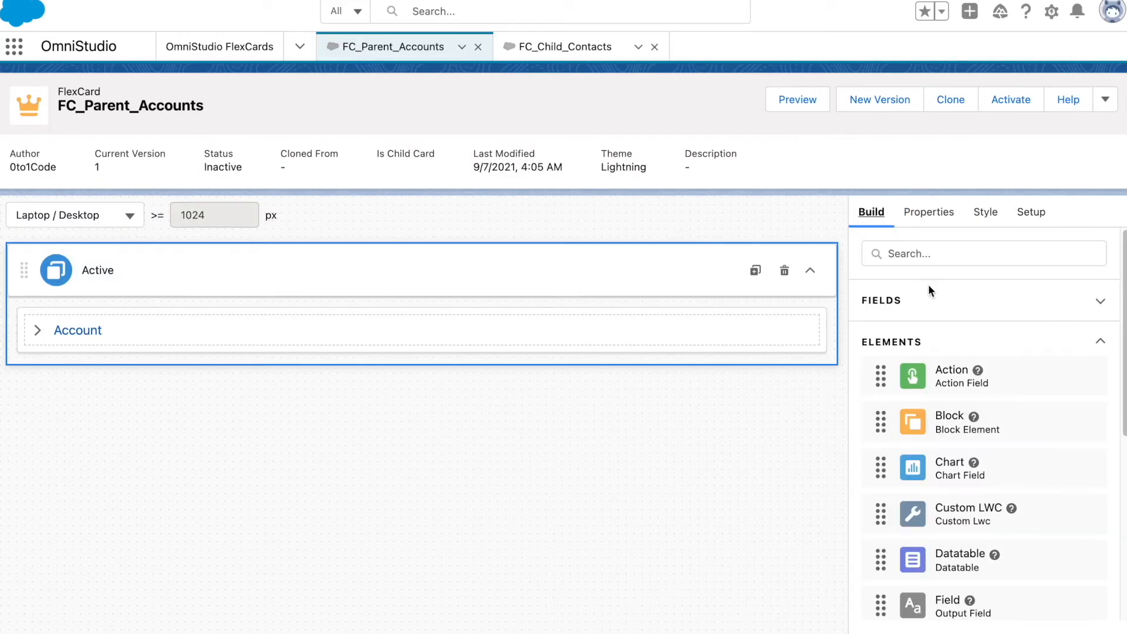
pyautogui.click(679, 317)
pyautogui.click(41, 331)
pyautogui.click(146, 383)
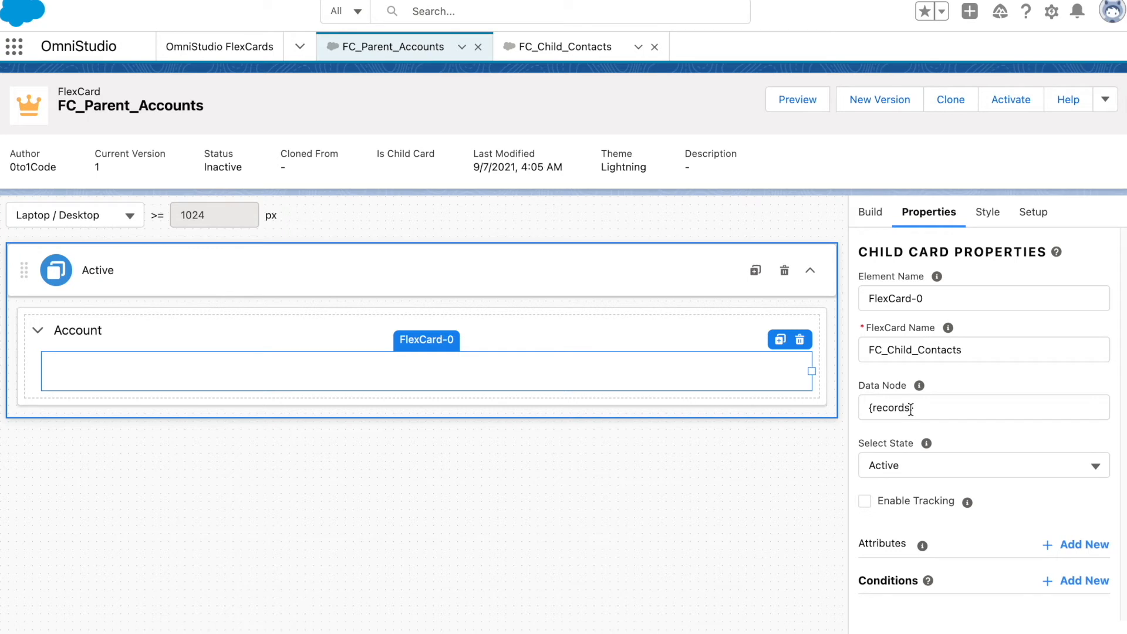
pyautogui.click(911, 409)
pyautogui.press('BackSpace')
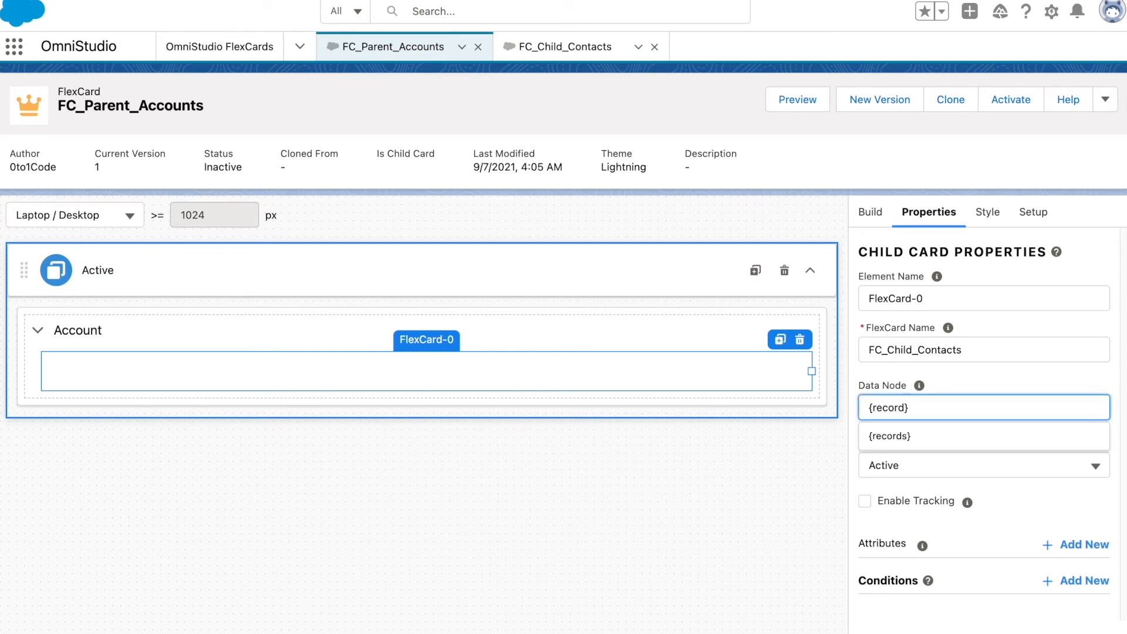
pyautogui.doubleClick(878, 409)
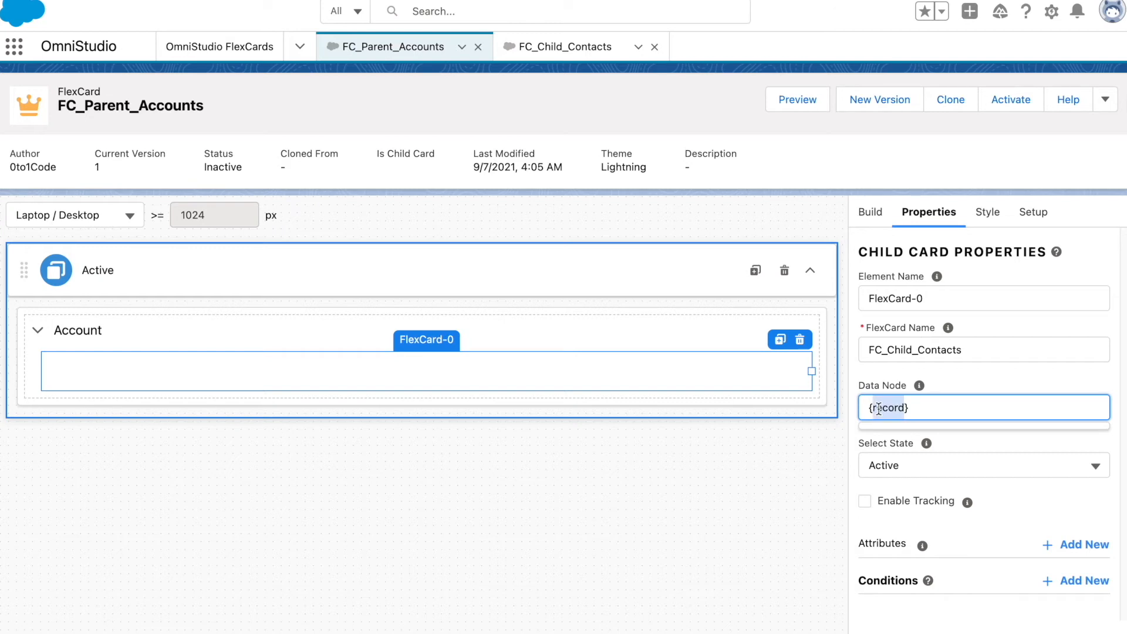
pyautogui.press('Right')
pyautogui.write('.')
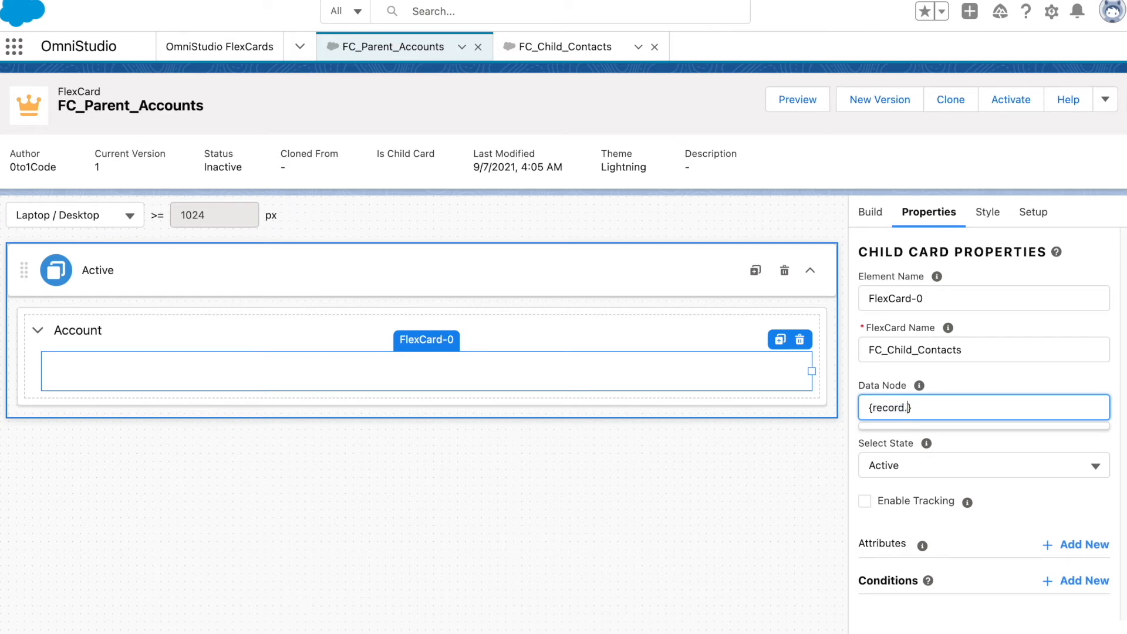
pyautogui.write('Contacts.records')
pyautogui.click(784, 490)
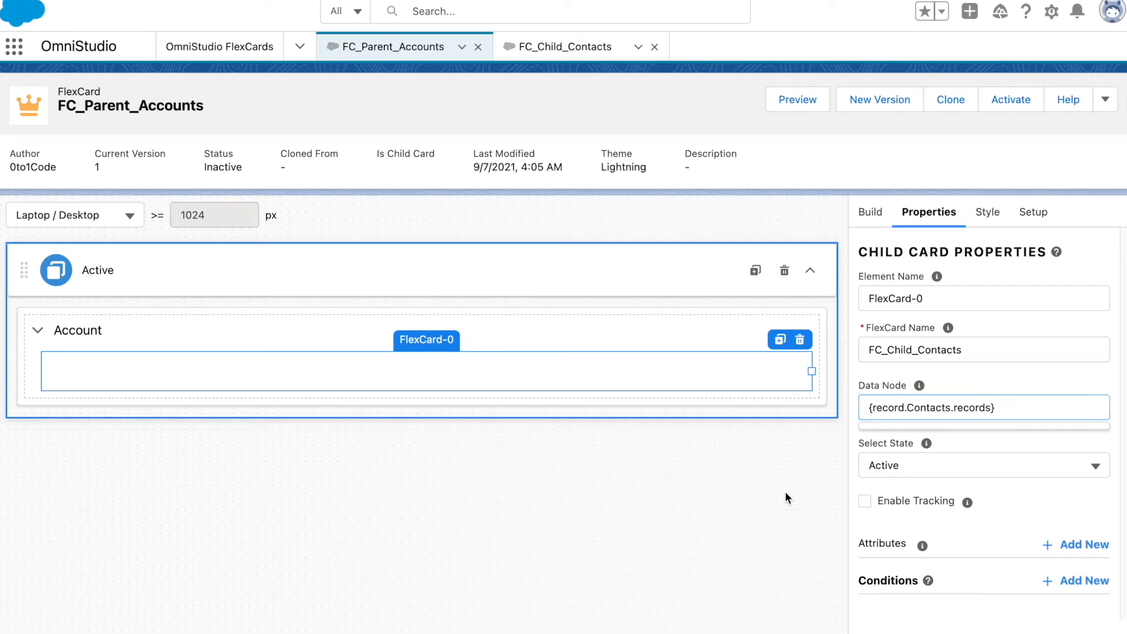
# Step: Review the record, Contacts and records parts of FlexCard-0's Data Node expression
pyautogui.moveTo(867, 408); pyautogui.dragTo(1071, 409)
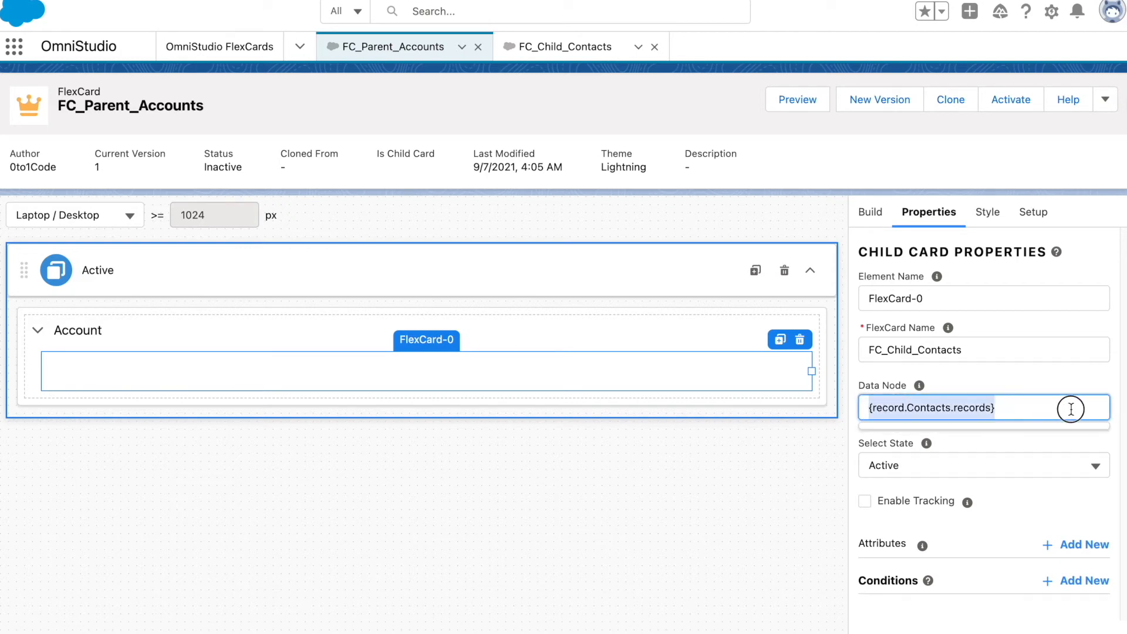
pyautogui.doubleClick(891, 405)
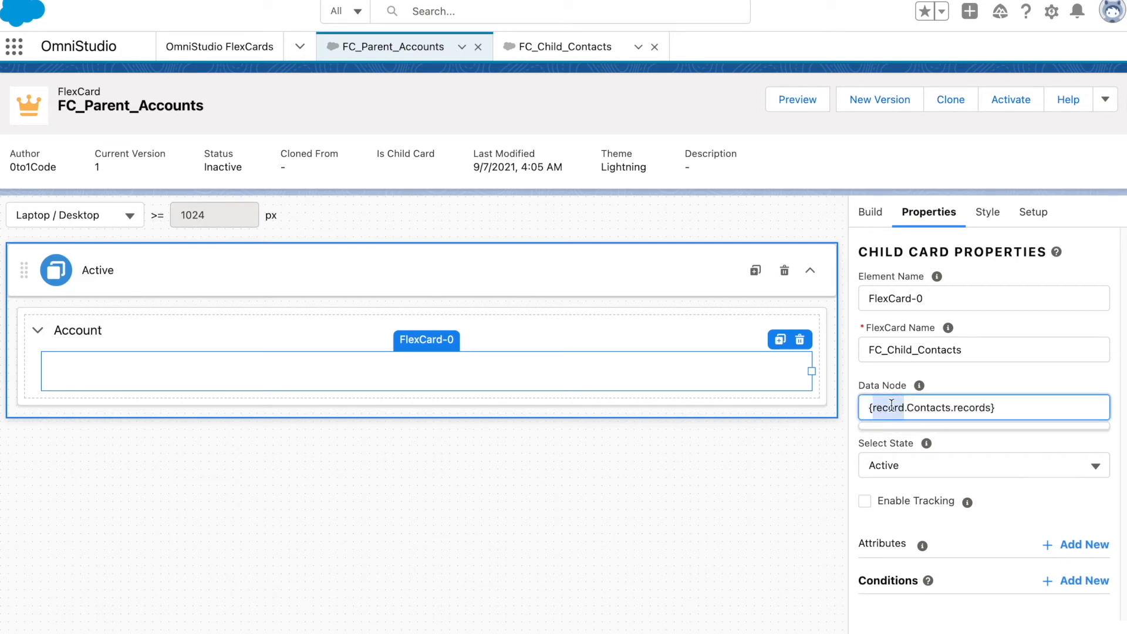
pyautogui.doubleClick(928, 410)
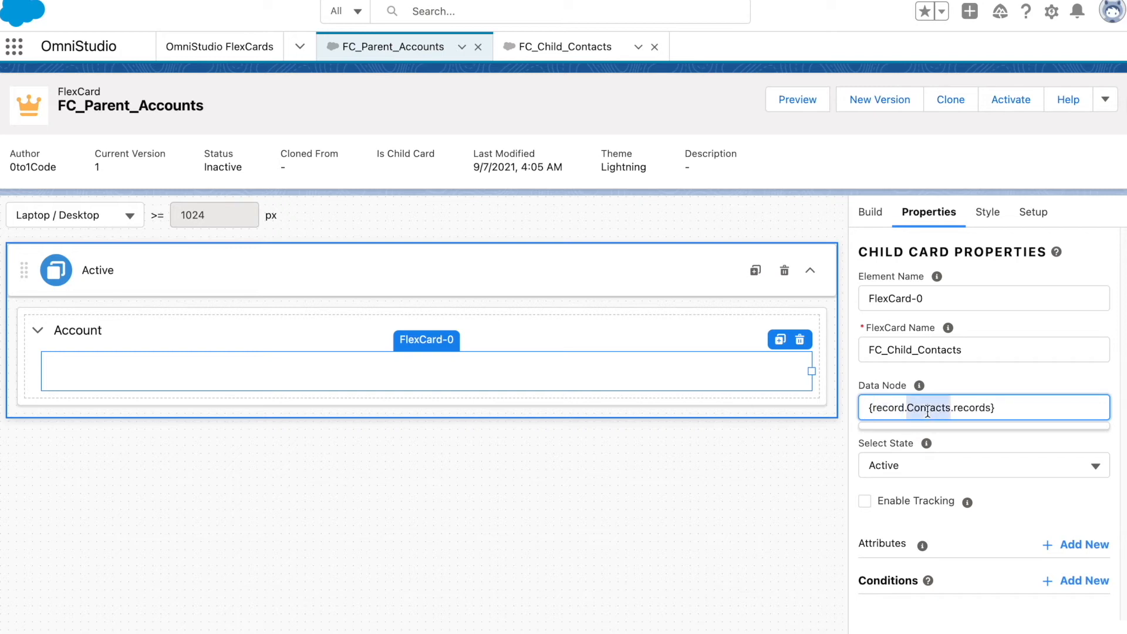
pyautogui.click(965, 409)
pyautogui.doubleClick(965, 410)
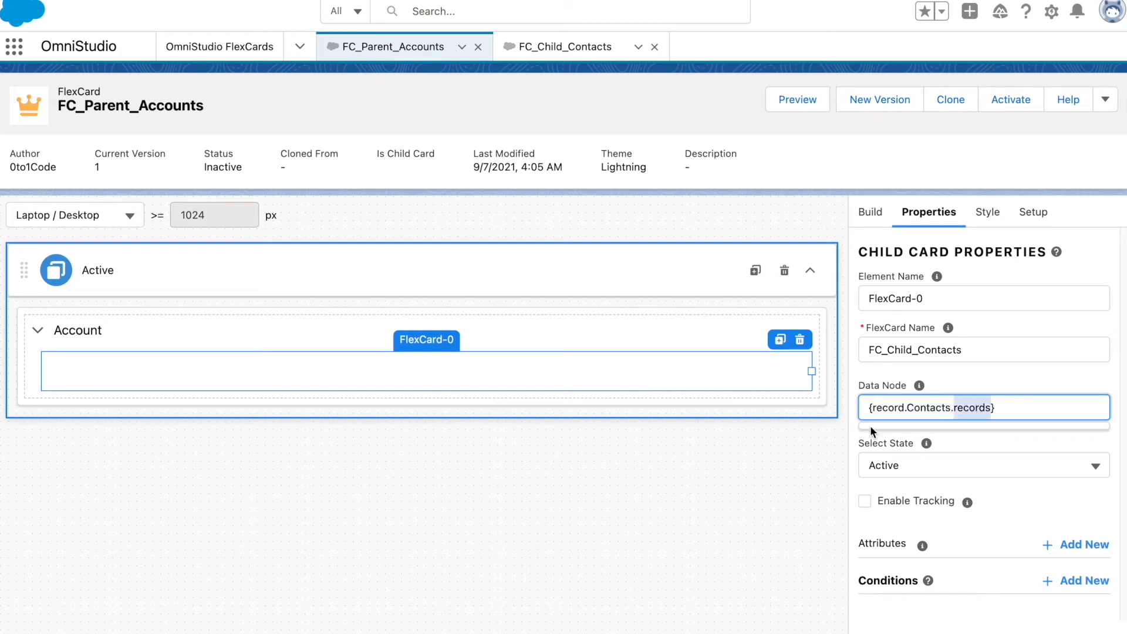
pyautogui.click(831, 438)
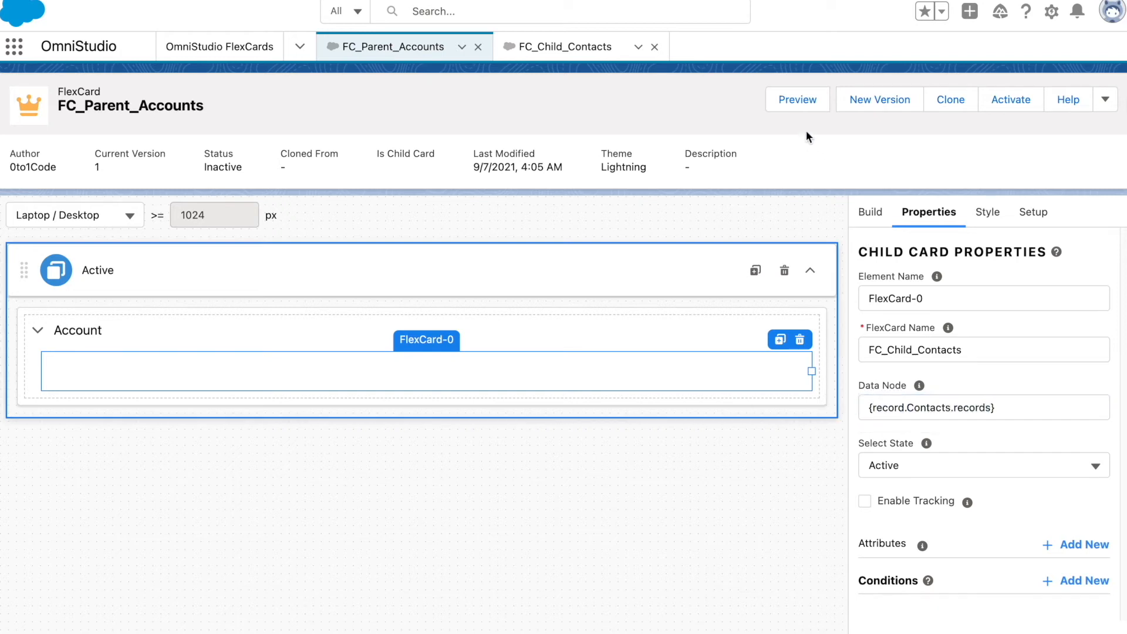
# Step: Preview FC_Parent_Accounts and expand the first account block and the Money Heist block to examine the related contacts in each
pyautogui.click(802, 110)
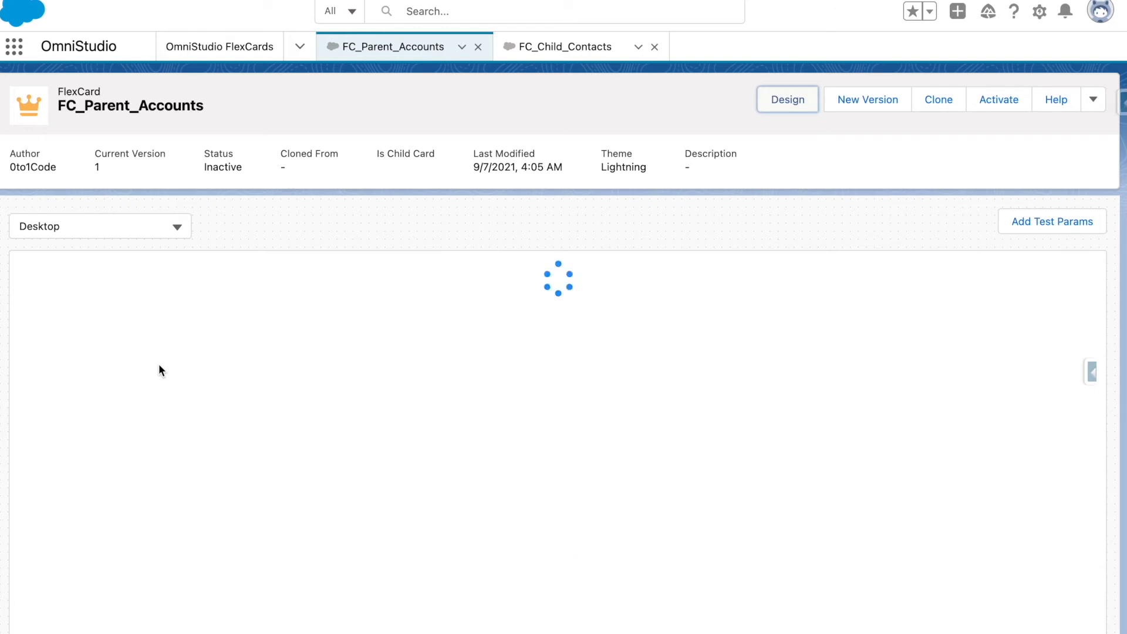
pyautogui.click(38, 281)
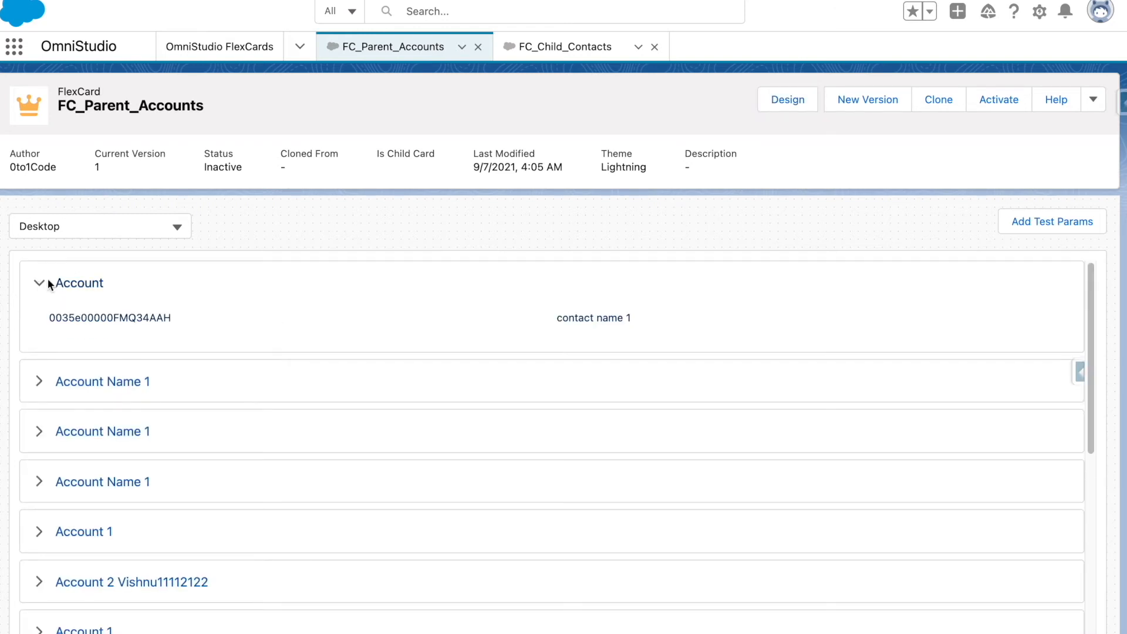
pyautogui.scroll(-5, 41, 335)
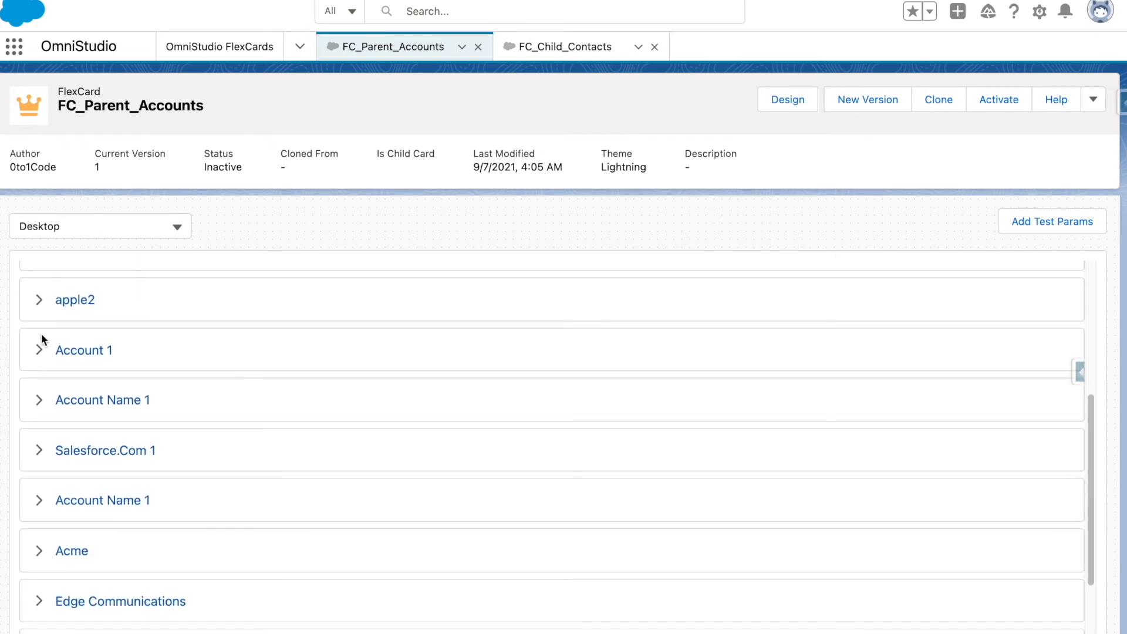
pyautogui.scroll(-4, 41, 338)
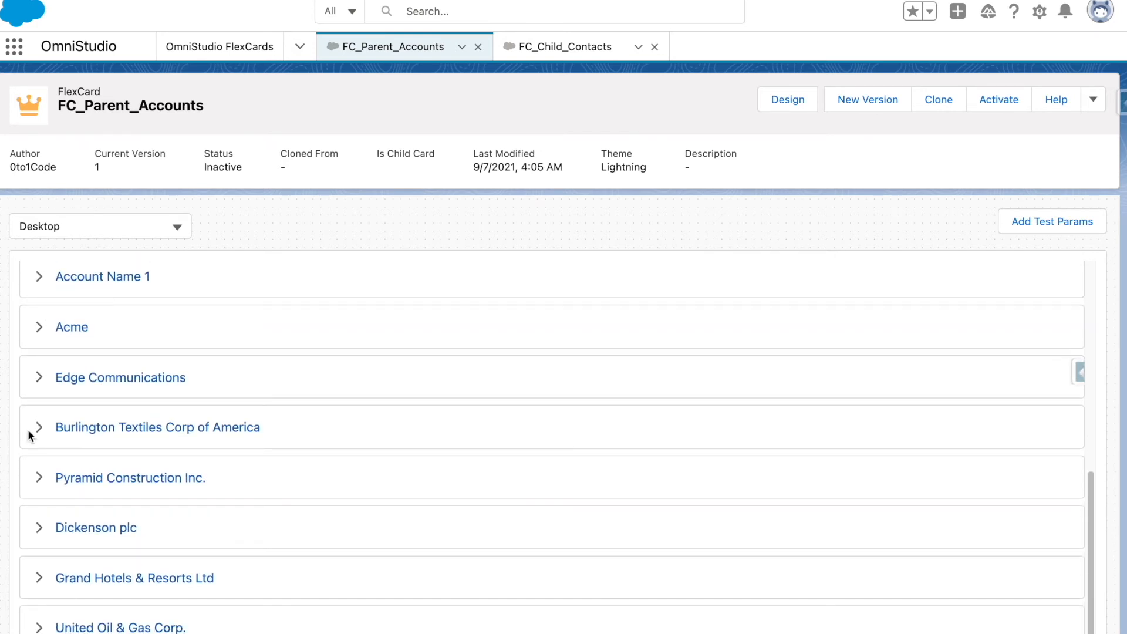
pyautogui.scroll(-3, 27, 429)
pyautogui.scroll(-6, 27, 429)
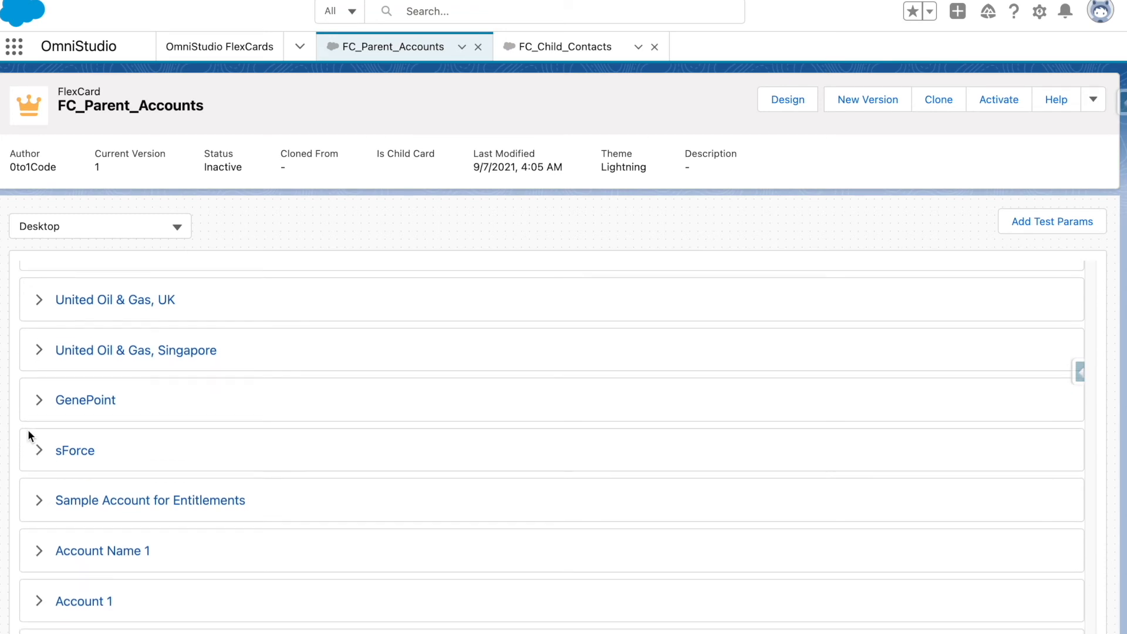
pyautogui.scroll(-3, 28, 432)
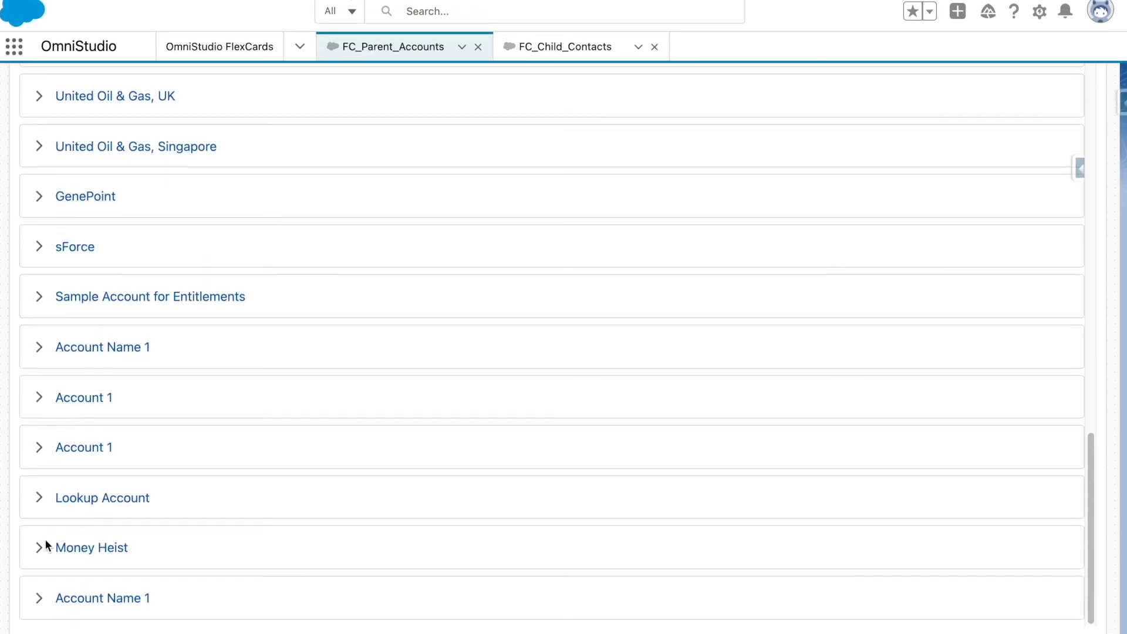
pyautogui.click(38, 547)
pyautogui.scroll(-6, 40, 548)
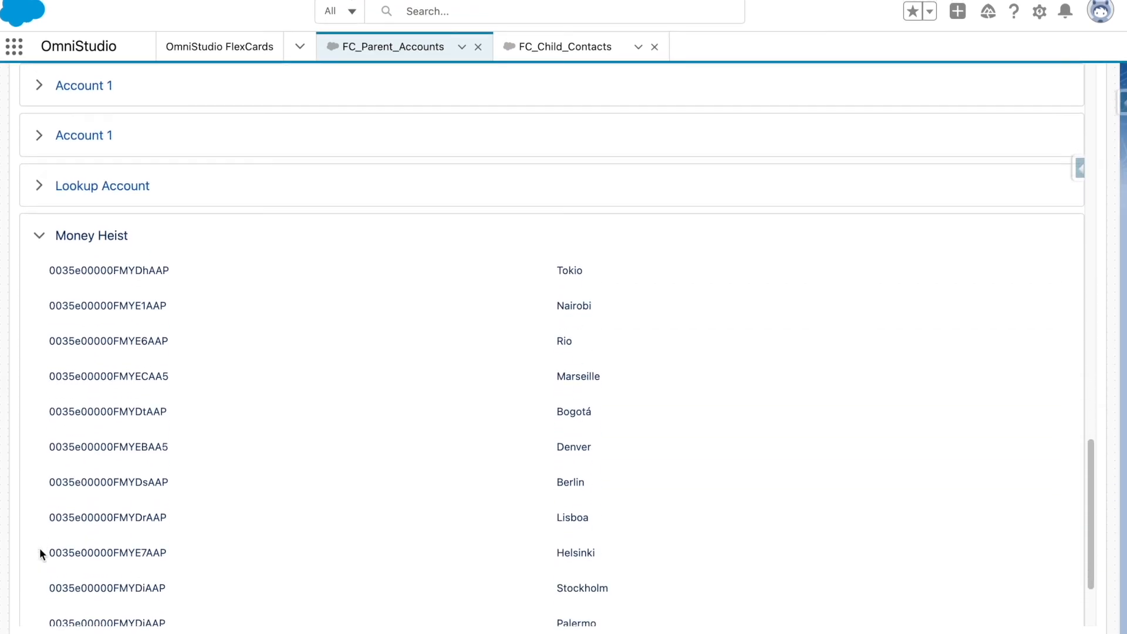
pyautogui.scroll(-1, 39, 553)
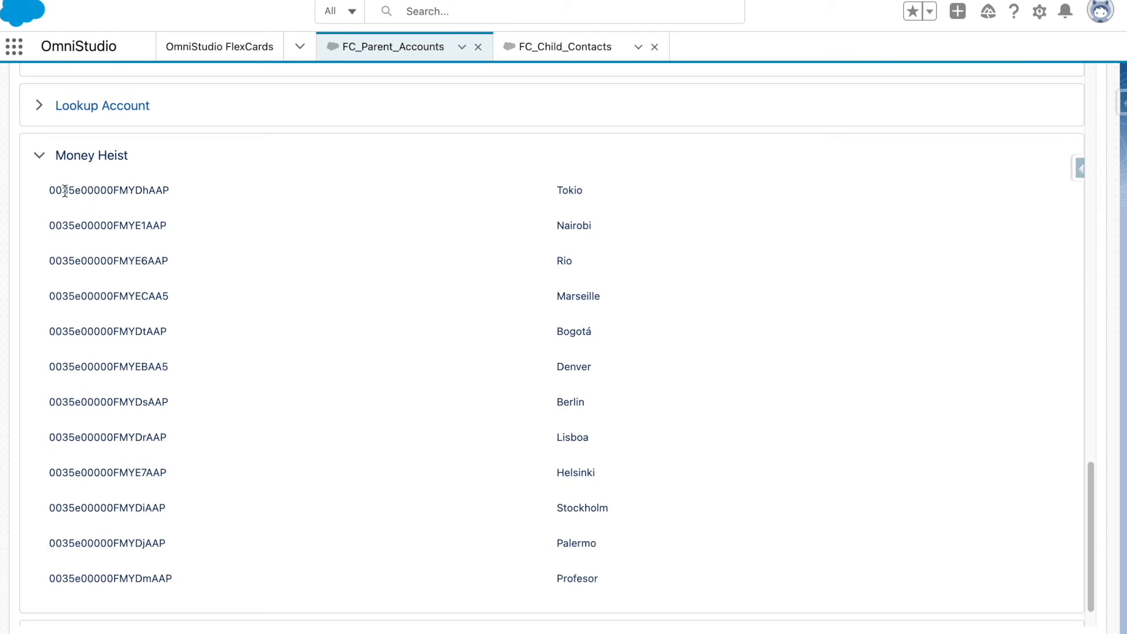
pyautogui.moveTo(48, 189); pyautogui.dragTo(657, 584)
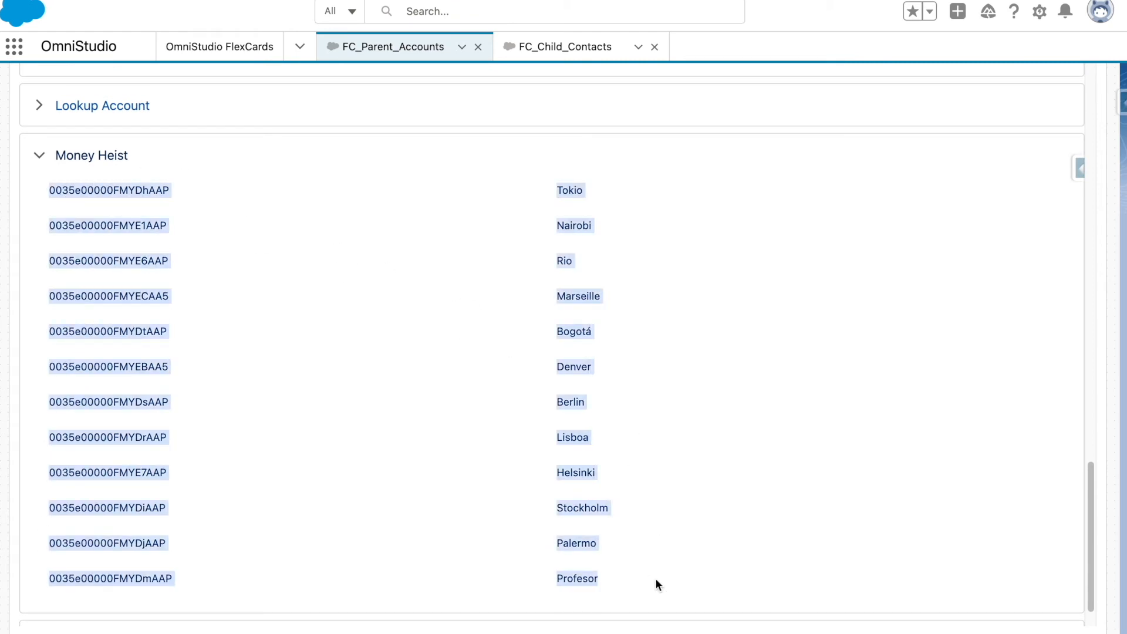
pyautogui.scroll(-1, 657, 583)
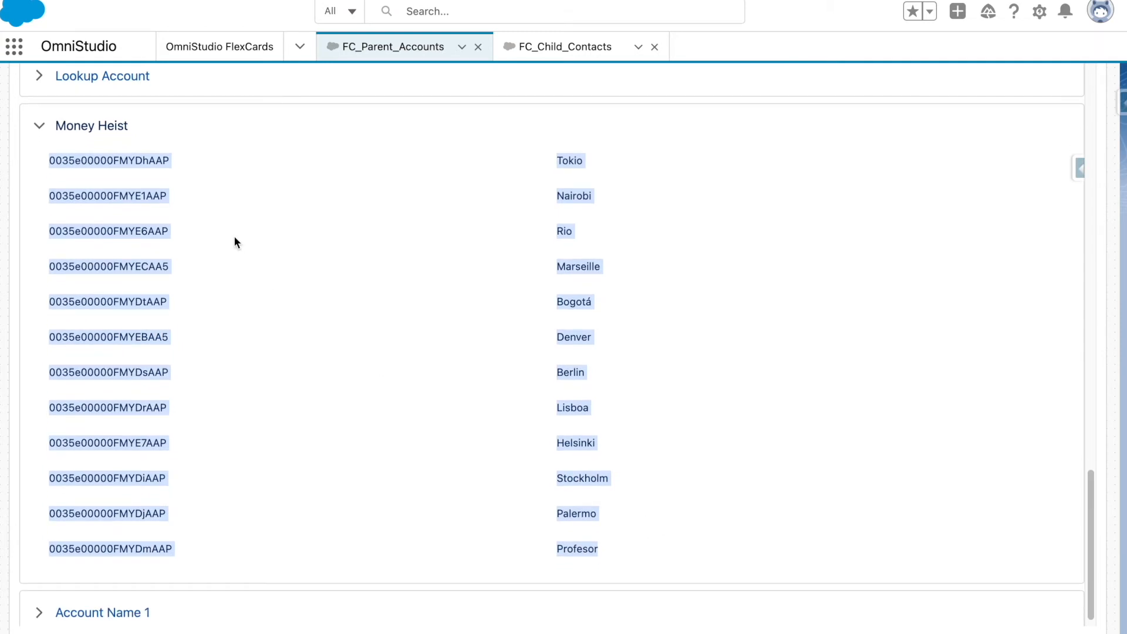
pyautogui.scroll(20, 194, 188)
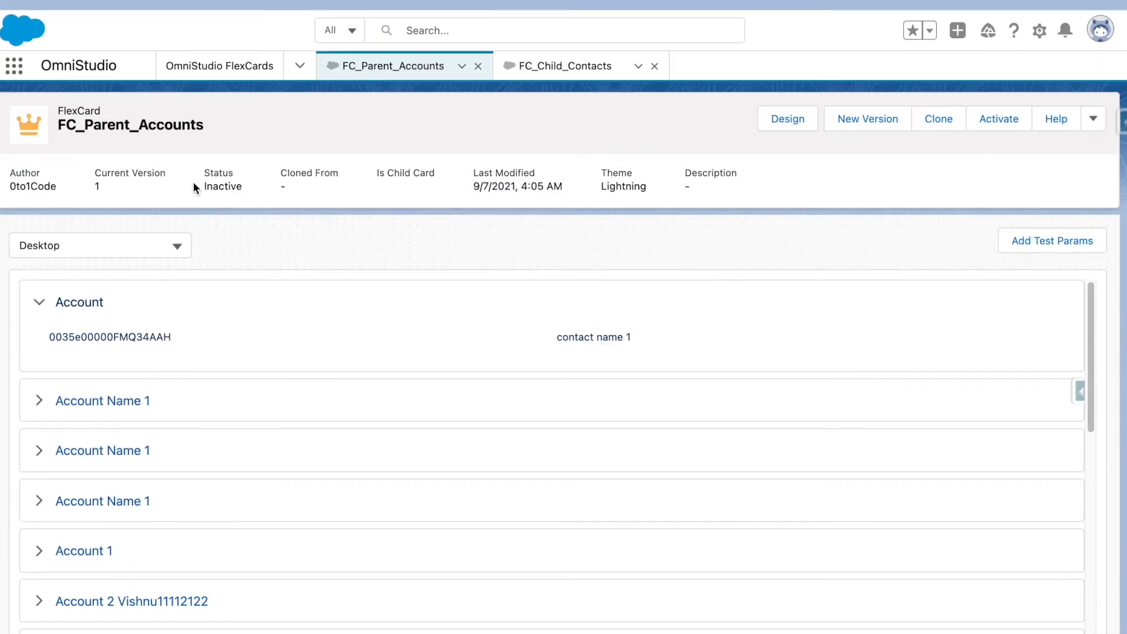
# Step: Return FC_Parent_Accounts to design mode and replace FlexCard-0's Data Node with the suggested {records[0].Contacts.records}
pyautogui.click(788, 99)
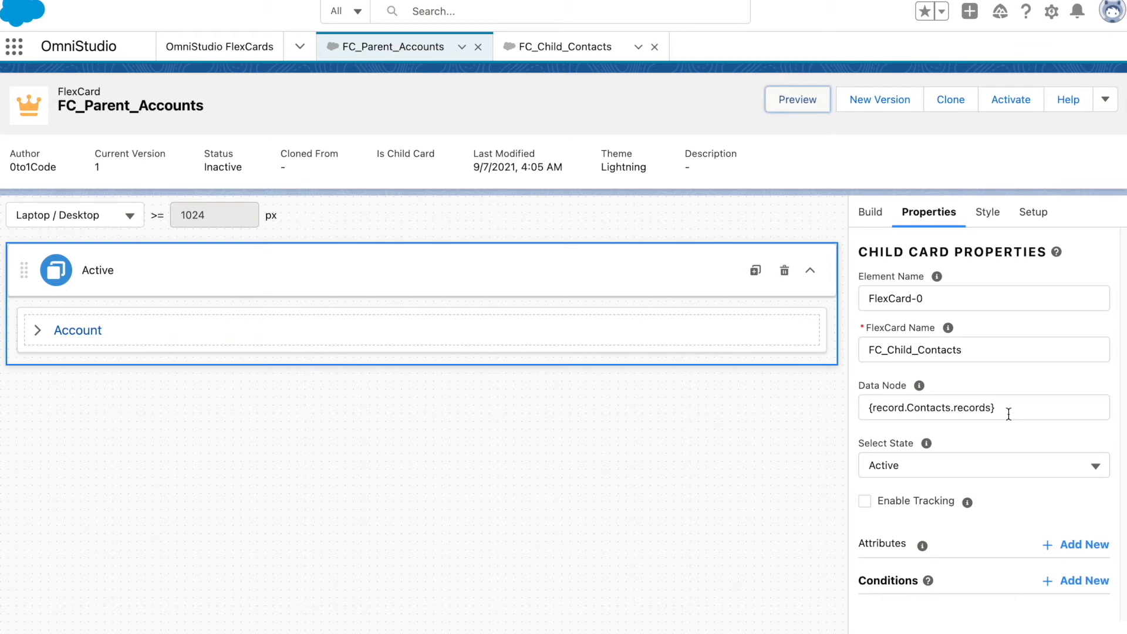
pyautogui.moveTo(1009, 414); pyautogui.dragTo(853, 419)
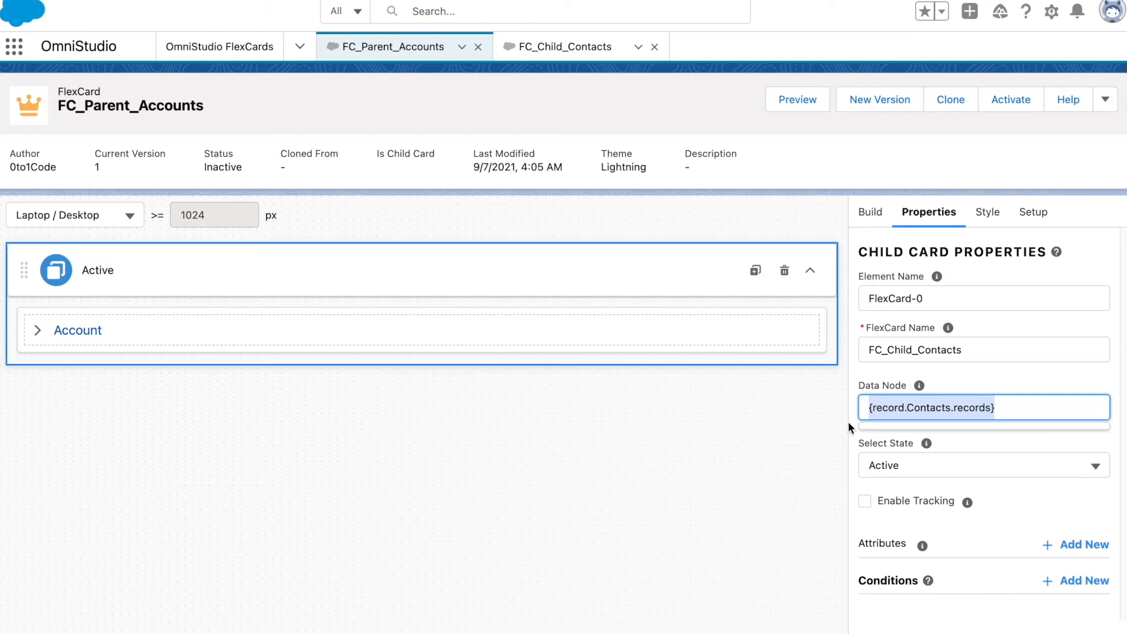
pyautogui.click(905, 407)
pyautogui.write('s[')
pyautogui.hotkey('ctrl', 'a')
pyautogui.press('BackSpace')
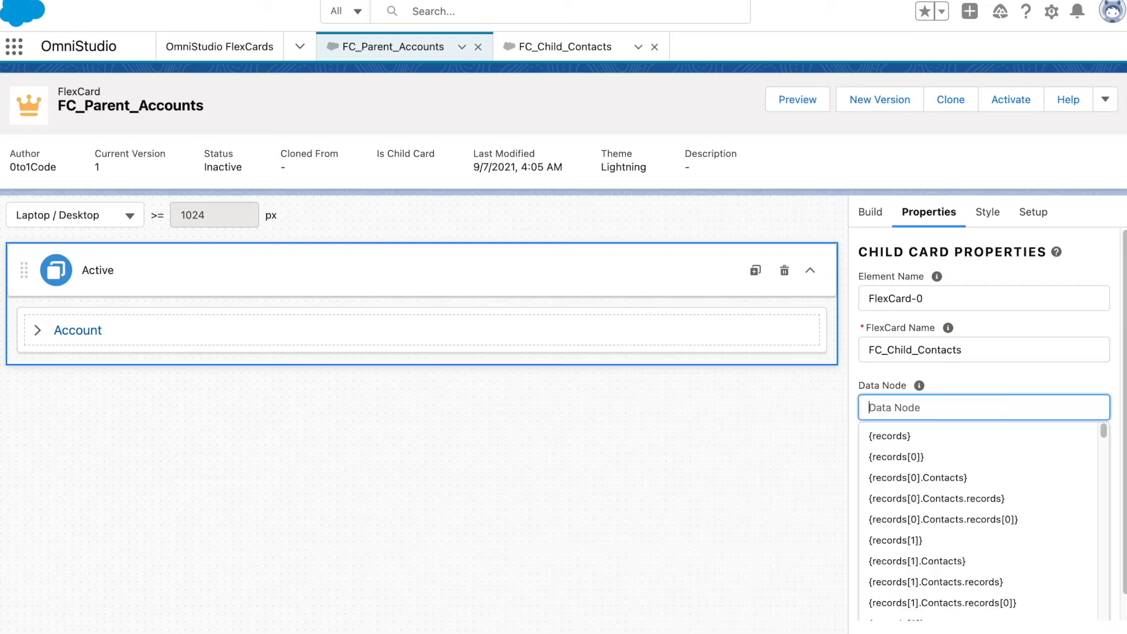
pyautogui.click(946, 499)
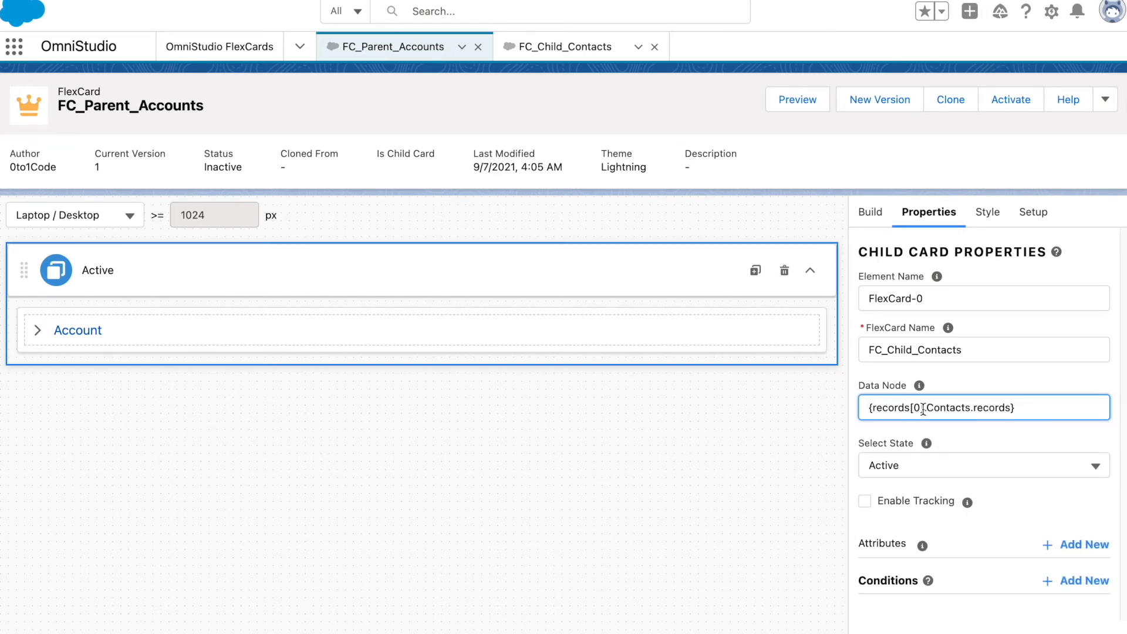
# Step: Preview FC_Parent_Accounts again and expand the first two account blocks to check them for related contacts
pyautogui.click(795, 101)
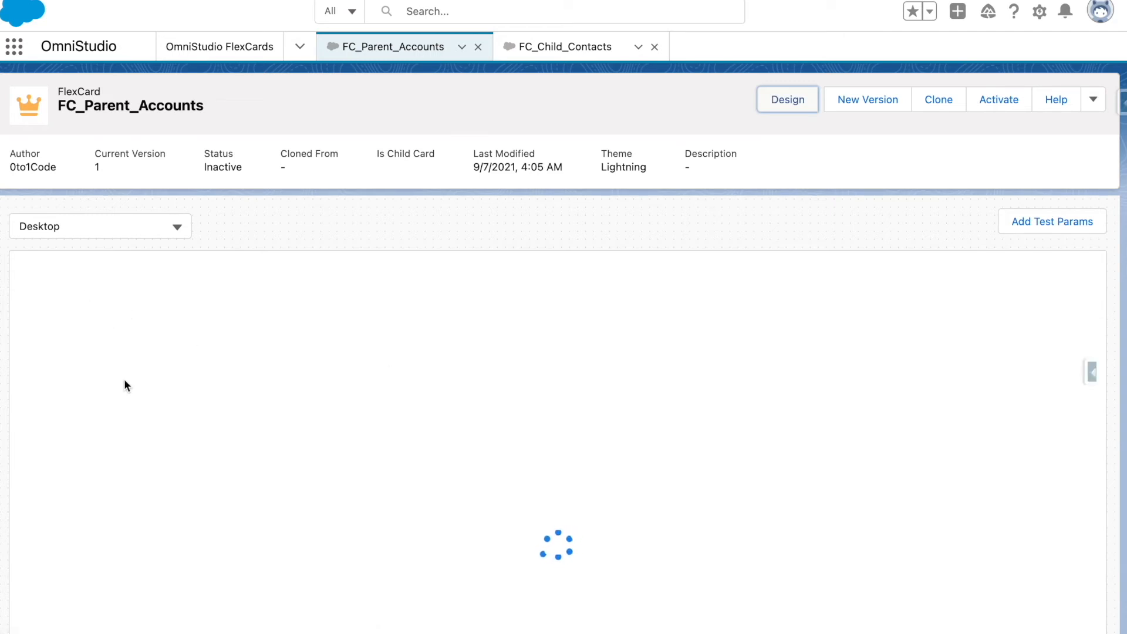
pyautogui.scroll(-3, 124, 382)
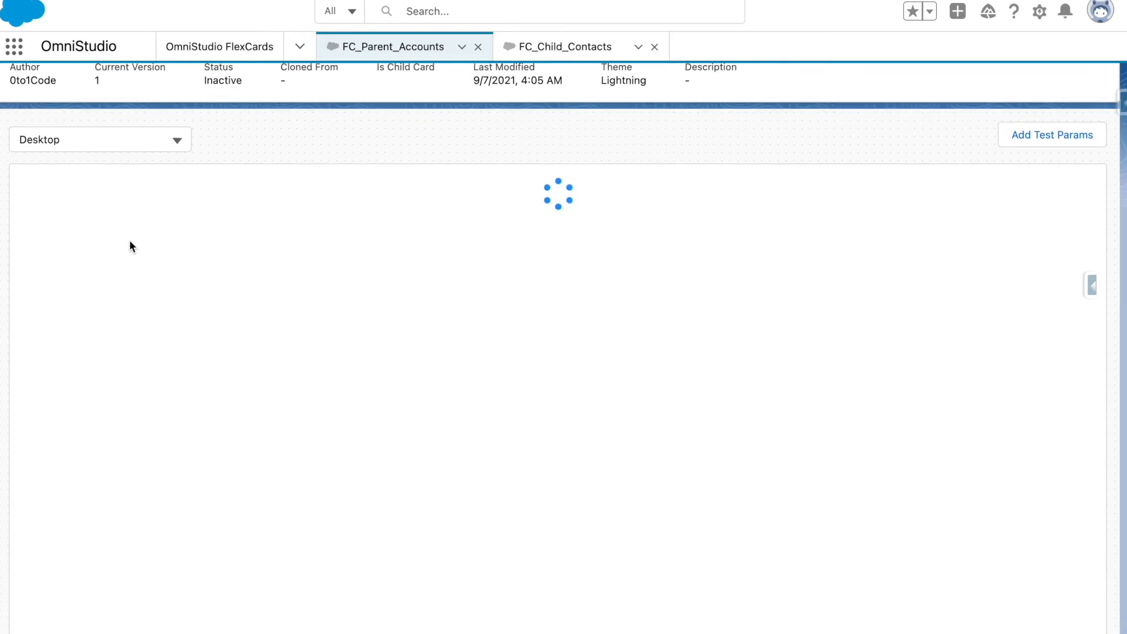
pyautogui.click(77, 196)
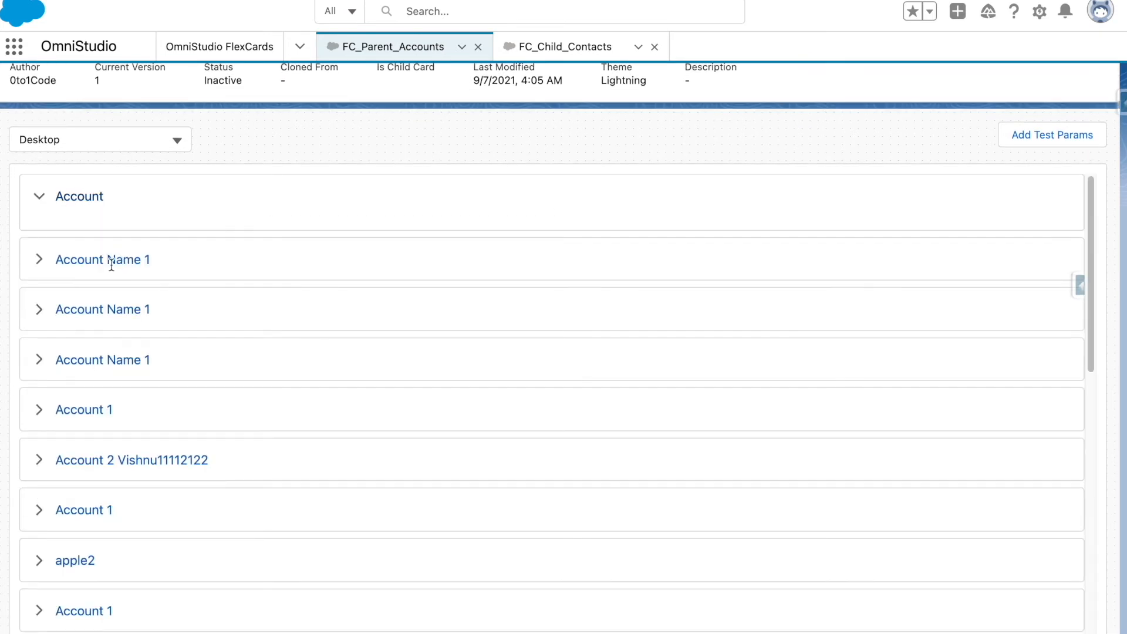
pyautogui.click(112, 260)
pyautogui.scroll(-5, 181, 420)
pyautogui.scroll(5, 113, 413)
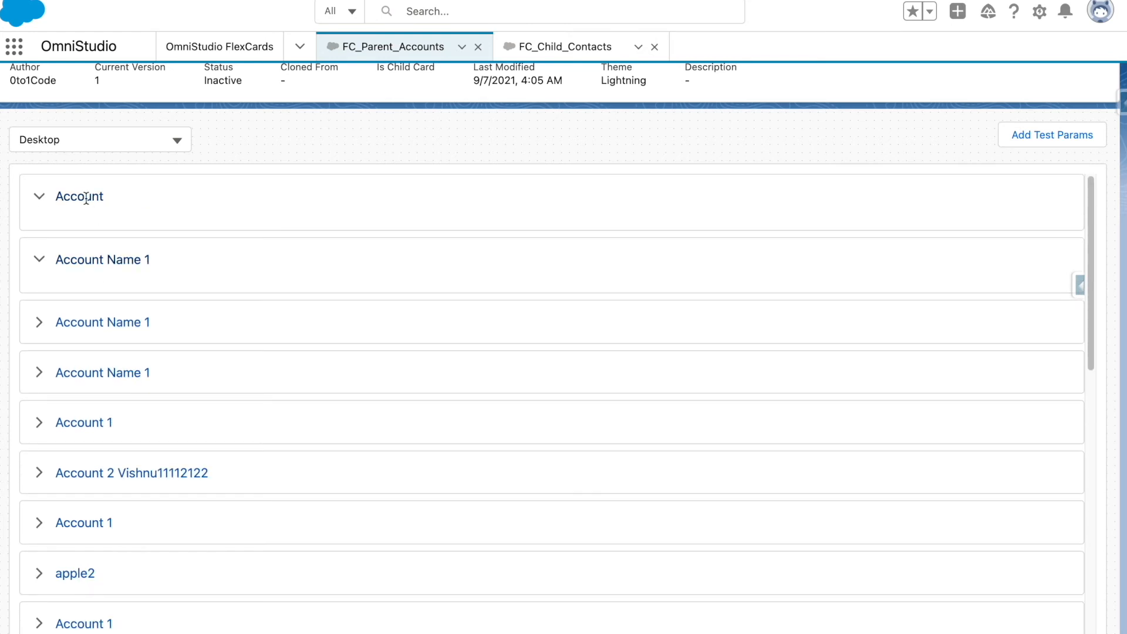
# Step: Expand the third and fourth account blocks in the FC_Parent_Accounts preview to check them for related contacts
pyautogui.click(115, 322)
pyautogui.click(101, 387)
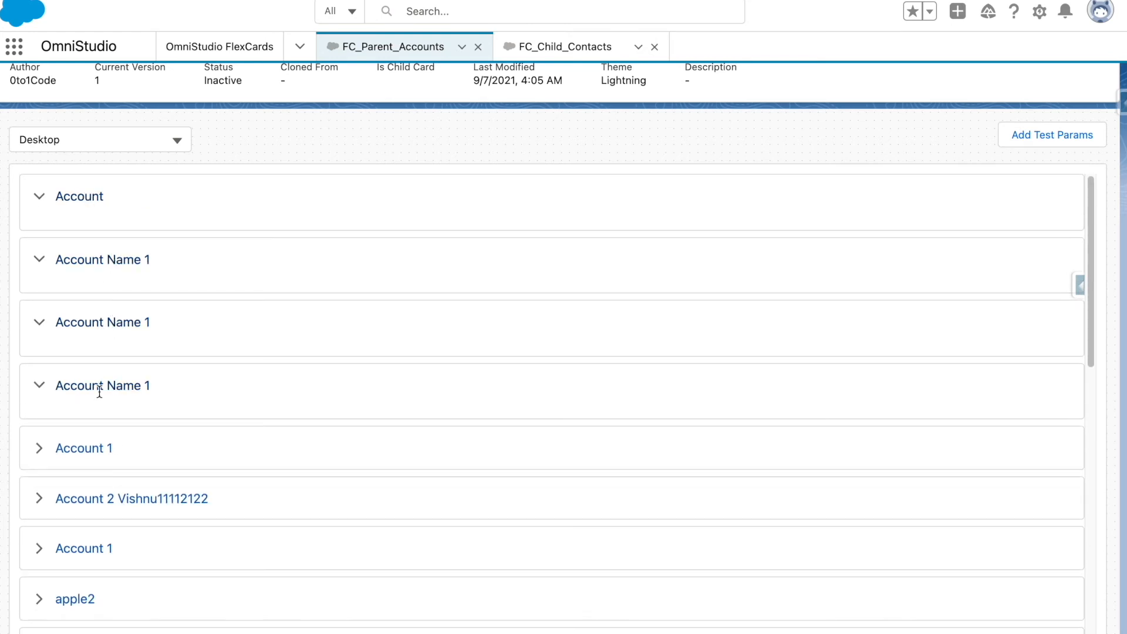
pyautogui.scroll(3, 125, 442)
# Step: Return FC_Parent_Accounts to design mode and clear FlexCard-0's Data Node
pyautogui.click(802, 104)
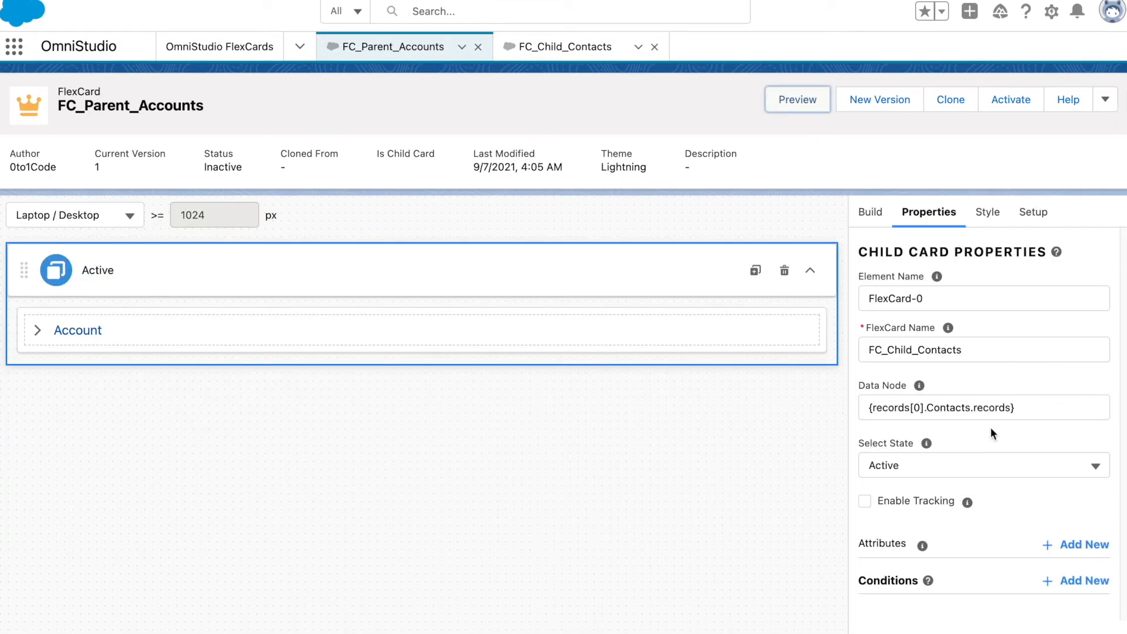
pyautogui.click(910, 407)
pyautogui.moveTo(910, 407); pyautogui.dragTo(925, 409)
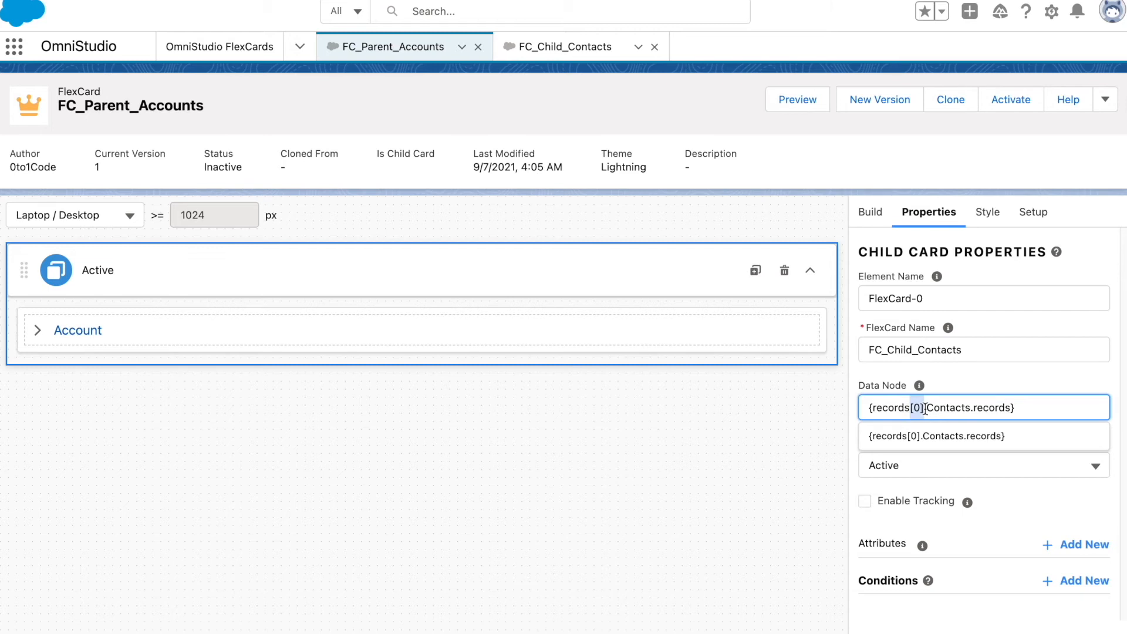
pyautogui.press('BackSpace')
pyautogui.press('super+a')
pyautogui.press('BackSpace')
pyautogui.click(810, 456)
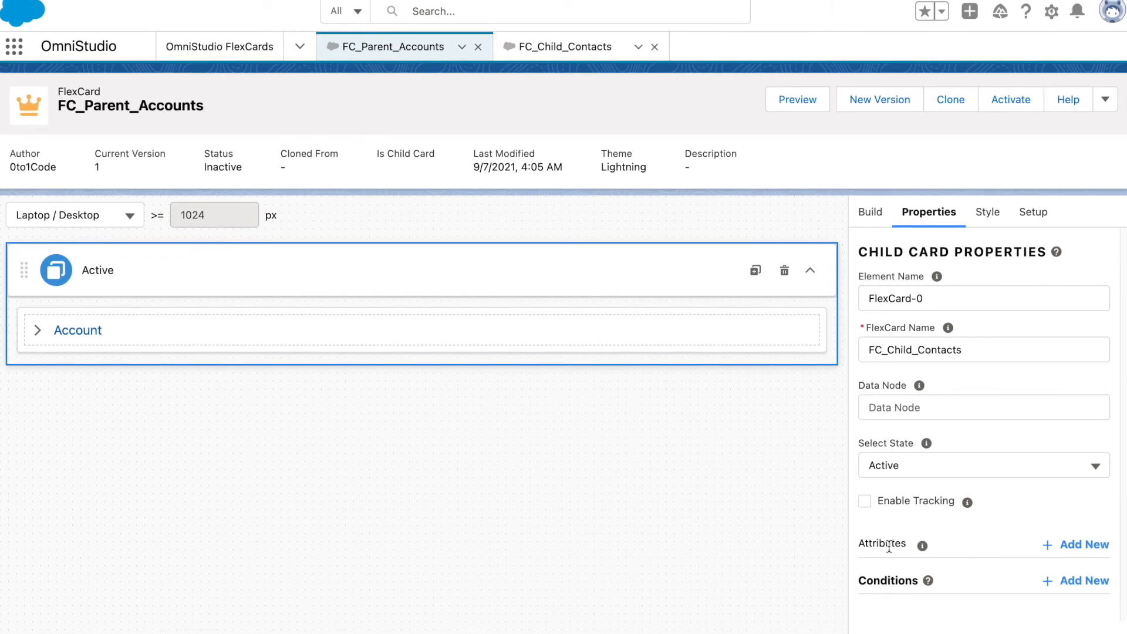
# Step: Add an attribute named AccountID with the value {Id} to FlexCard-0, and expand the Account block on the canvas
pyautogui.click(1080, 545)
pyautogui.click(895, 599)
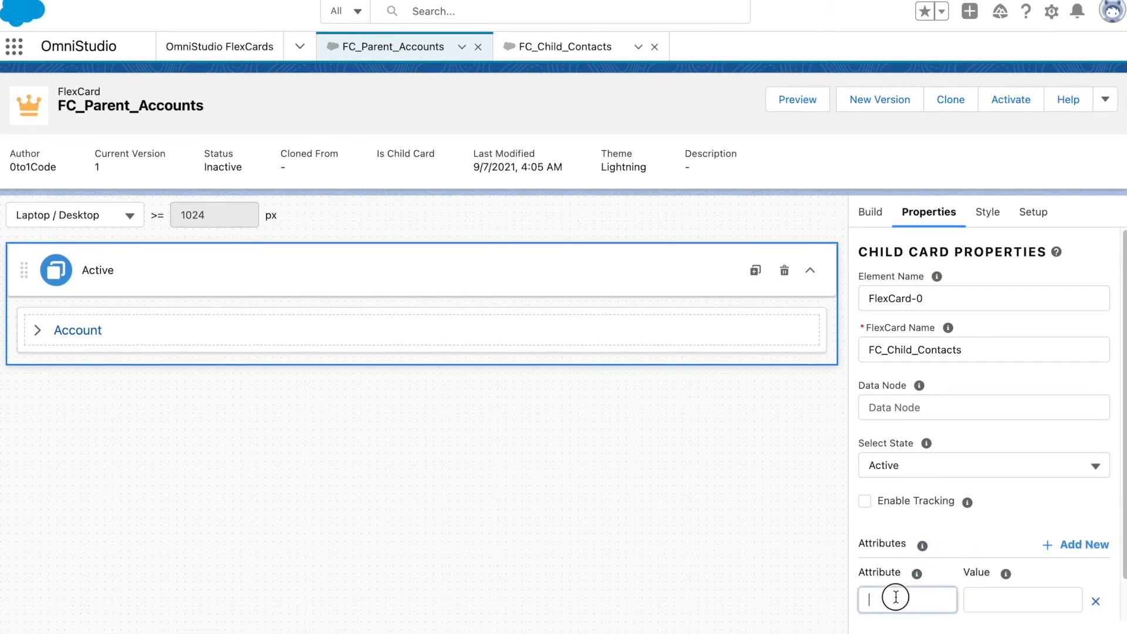
pyautogui.scroll(-1, 899, 516)
pyautogui.write('AccountID')
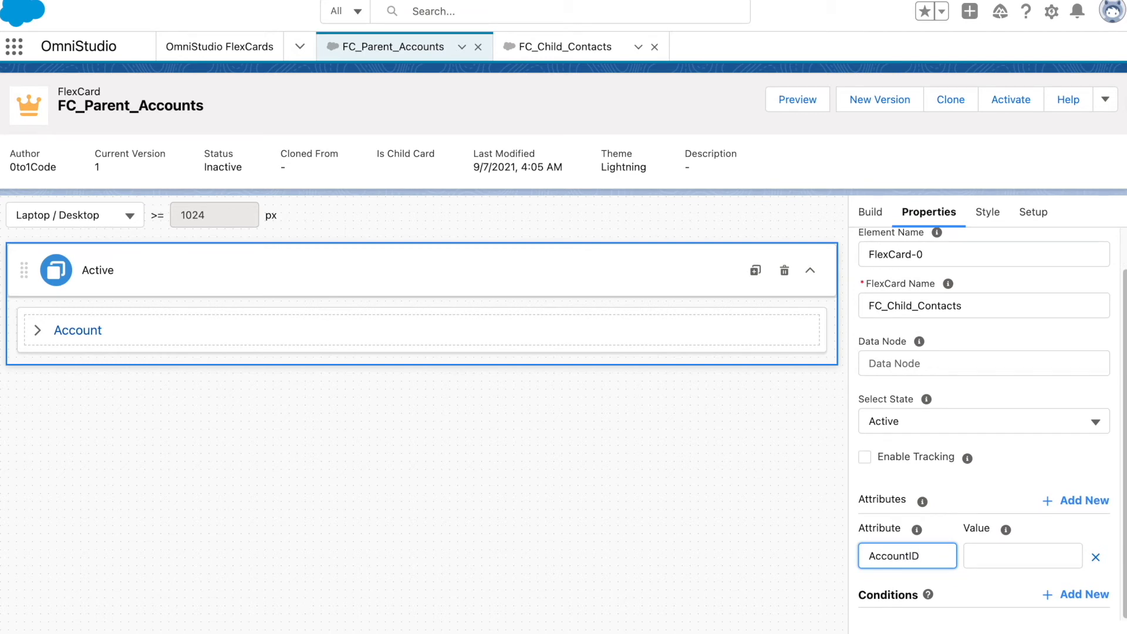
pyautogui.click(997, 552)
pyautogui.click(994, 584)
pyautogui.moveTo(1010, 558); pyautogui.dragTo(968, 555)
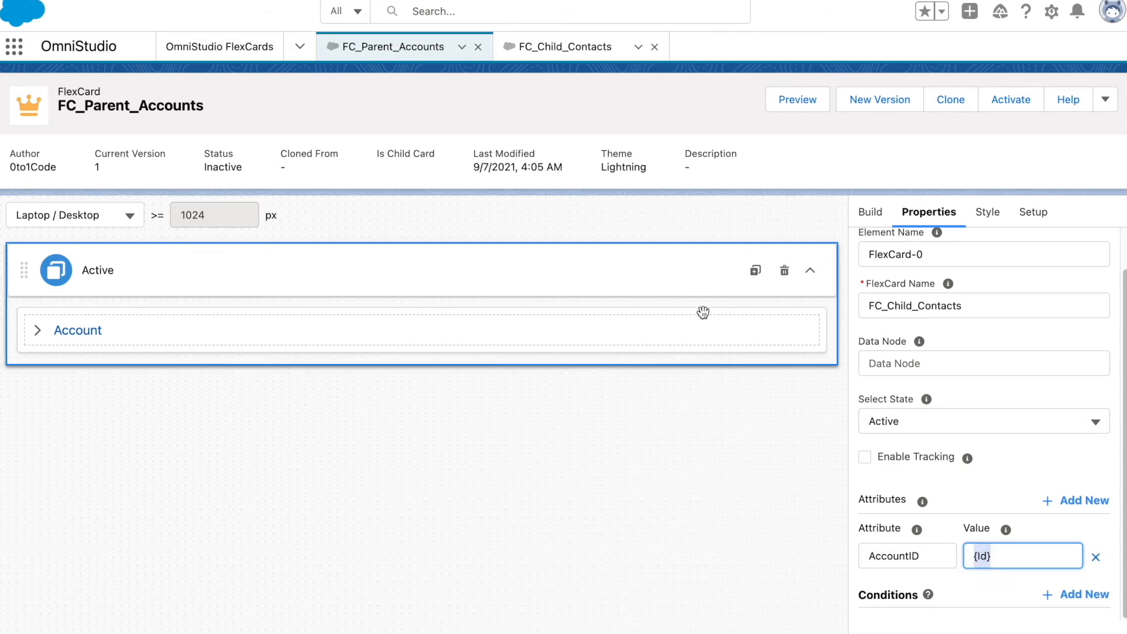
pyautogui.click(37, 329)
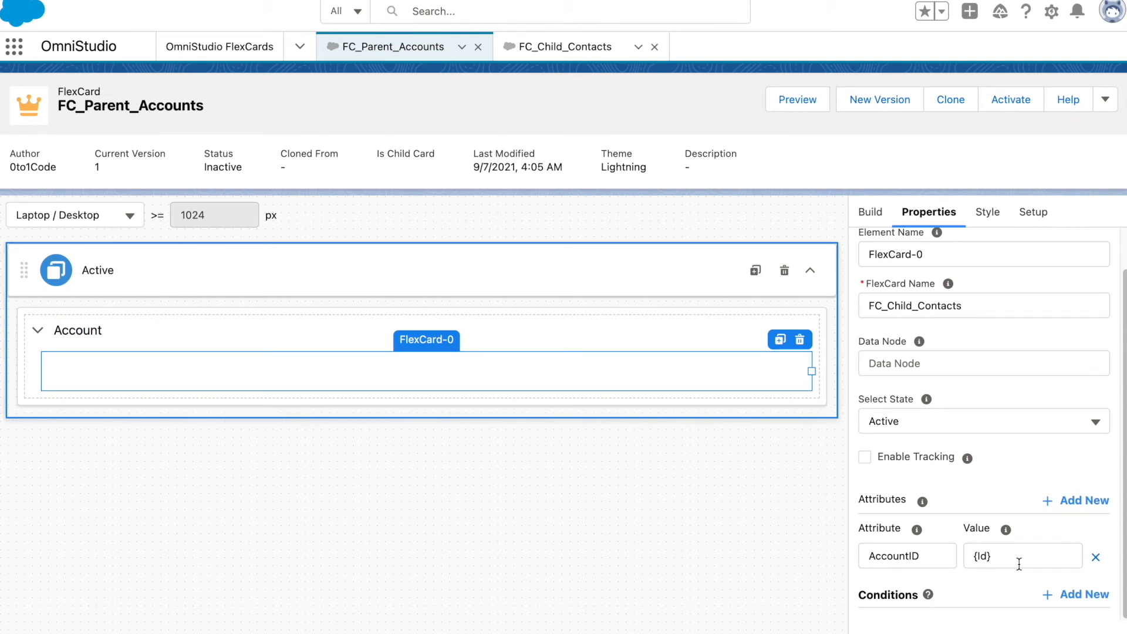
pyautogui.moveTo(1019, 564); pyautogui.dragTo(971, 556)
pyautogui.click(926, 577)
# Step: Add a second attribute named AccountName with the value {Name} to FlexCard-0
pyautogui.click(1080, 502)
pyautogui.click(931, 584)
pyautogui.write('AccountName')
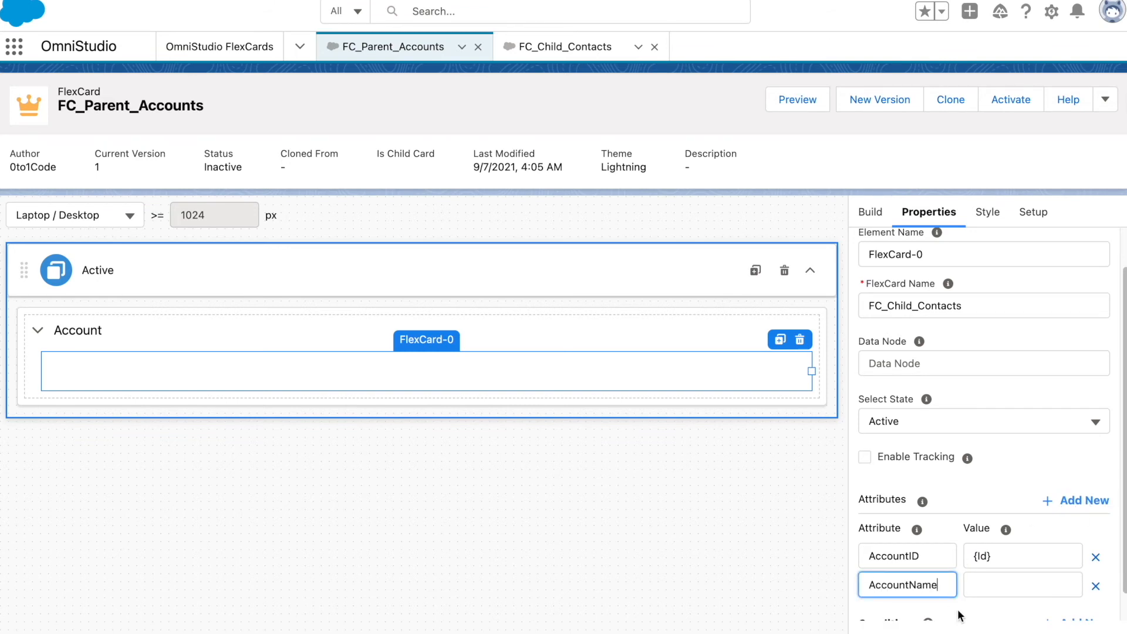
pyautogui.click(999, 585)
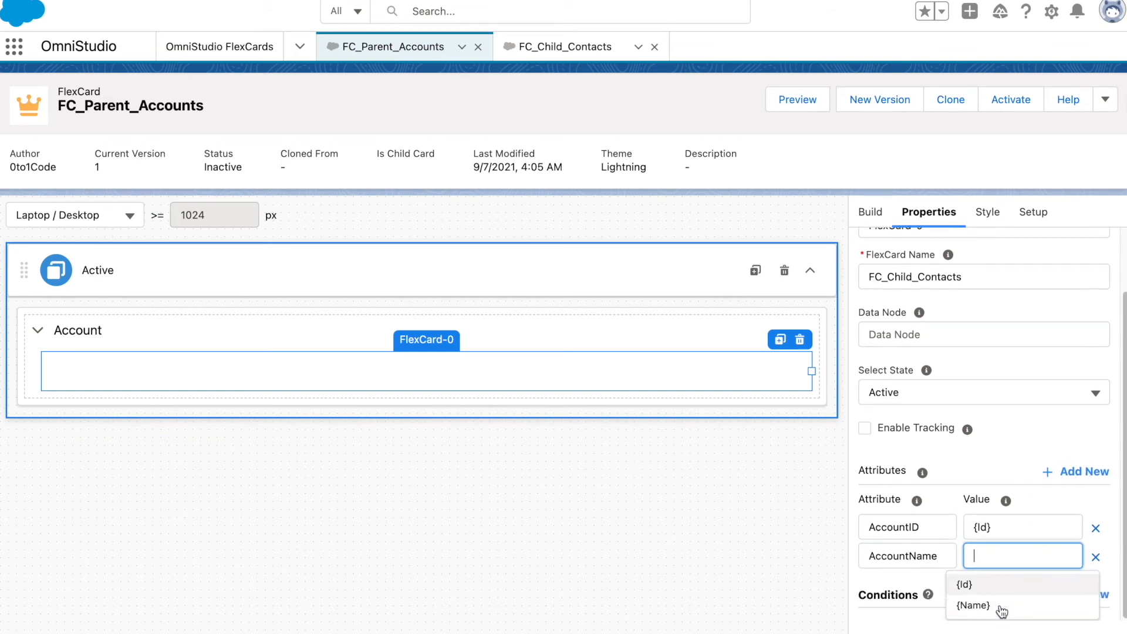
pyautogui.click(999, 603)
pyautogui.click(1027, 587)
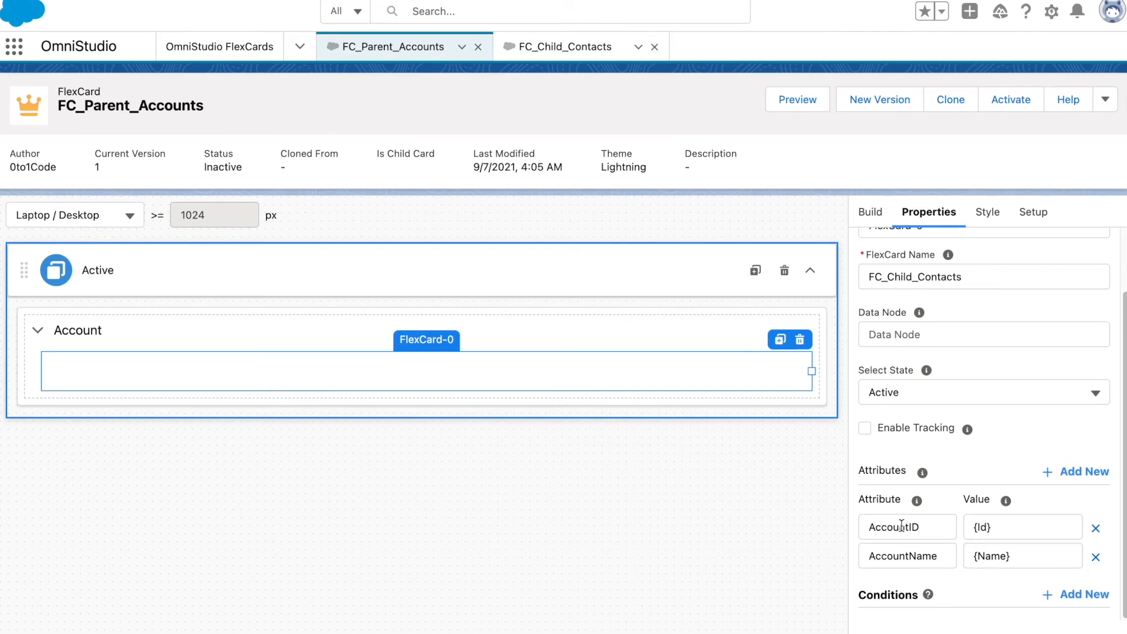
# Step: Compare the FC_Child_Contacts data source with the SOQL query in FC_Parent_Accounts' setup
pyautogui.scroll(2, 907, 545)
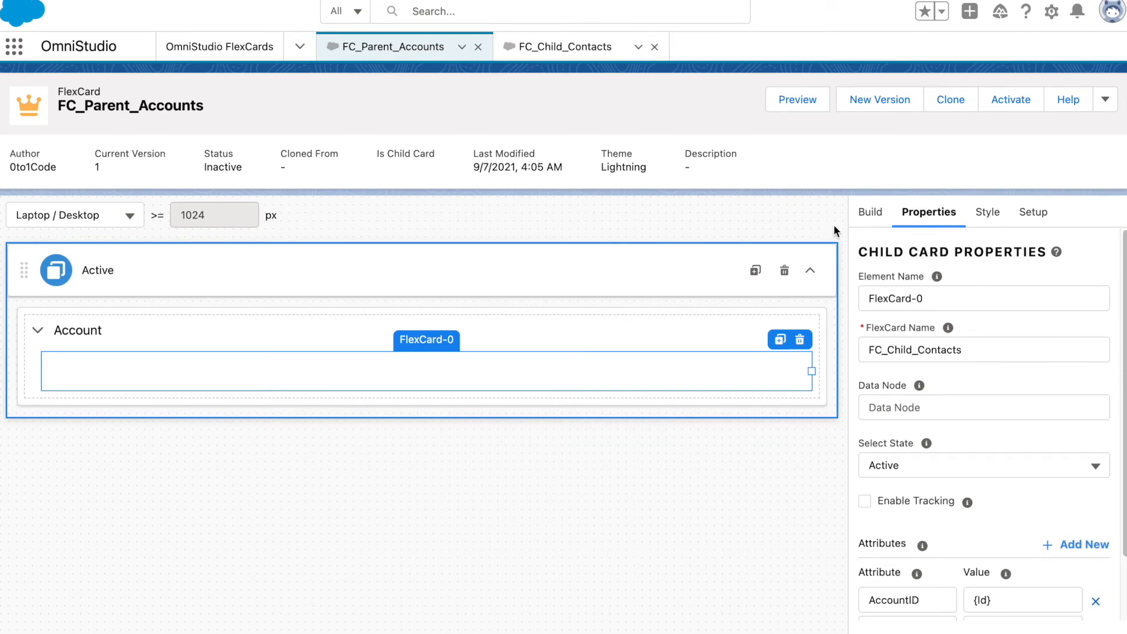
pyautogui.click(597, 56)
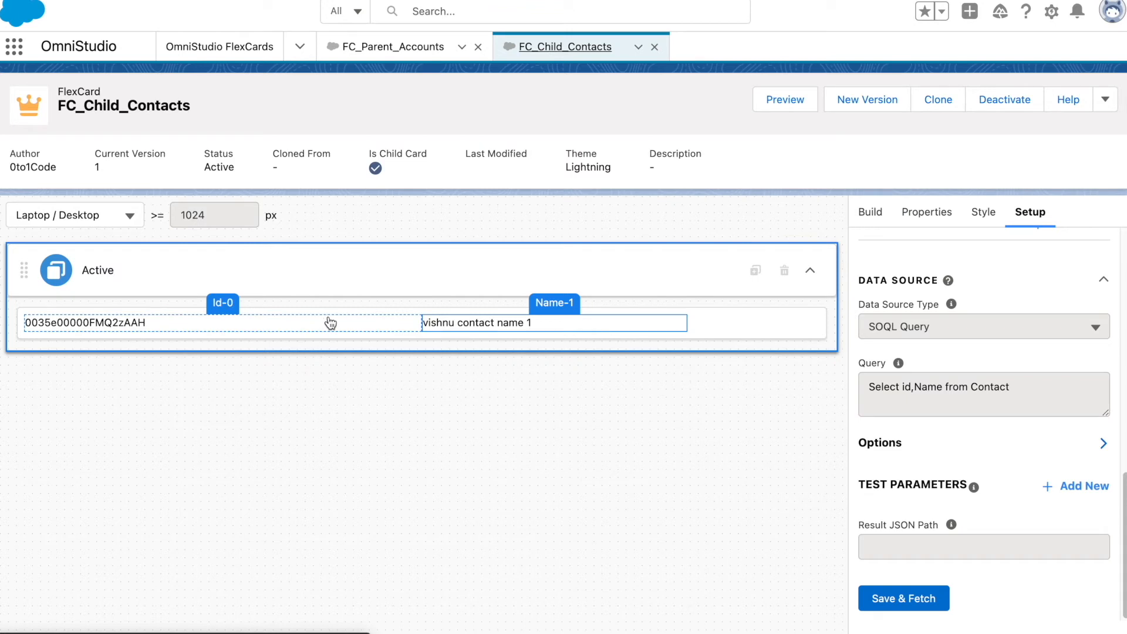
pyautogui.click(424, 52)
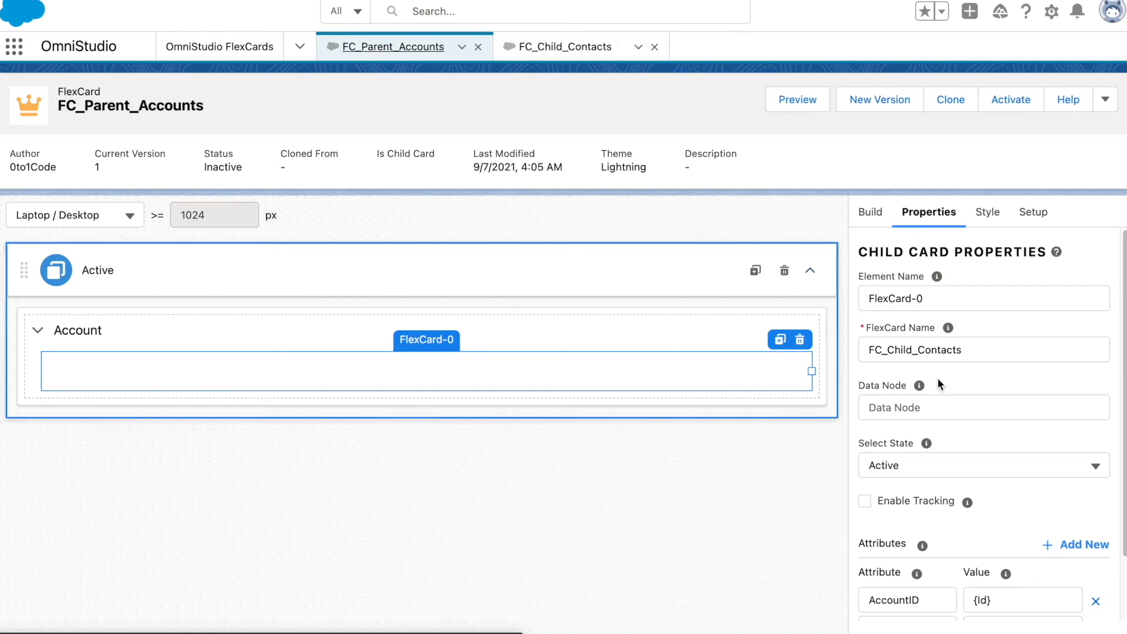
pyautogui.click(1032, 212)
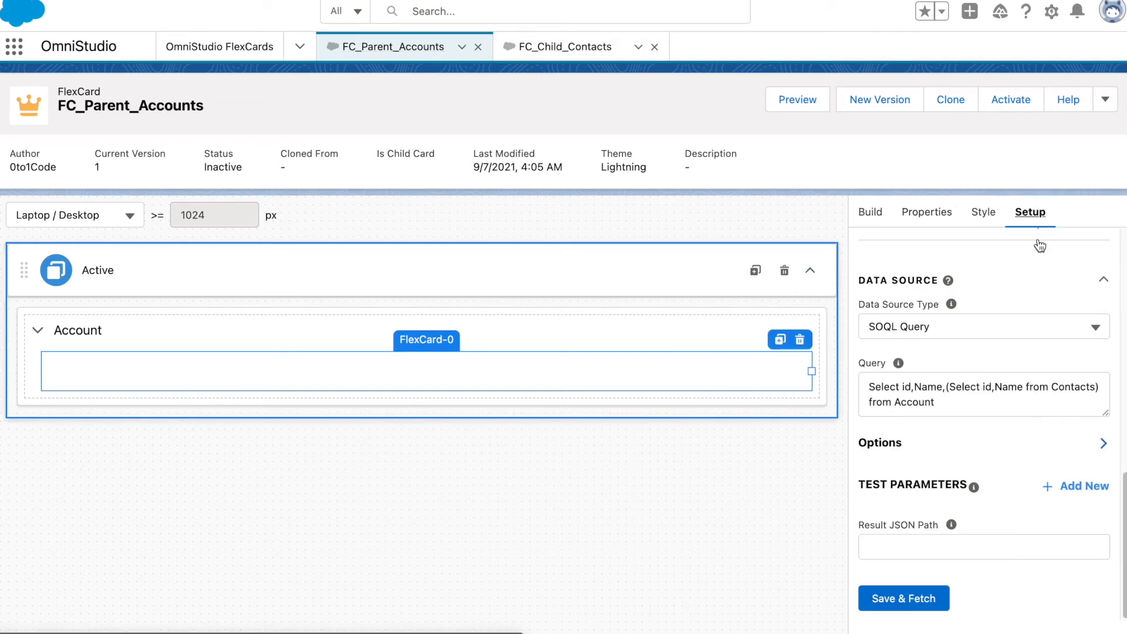
pyautogui.moveTo(976, 403); pyautogui.dragTo(863, 367)
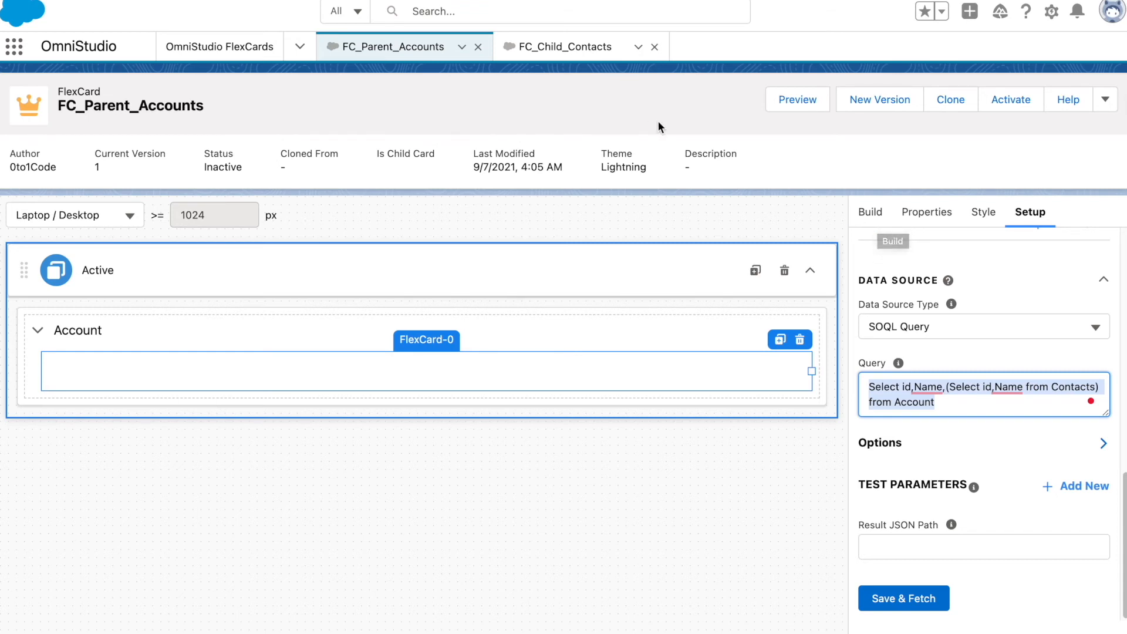
# Step: Switch to FC_Child_Contacts and deactivate the card
pyautogui.click(581, 50)
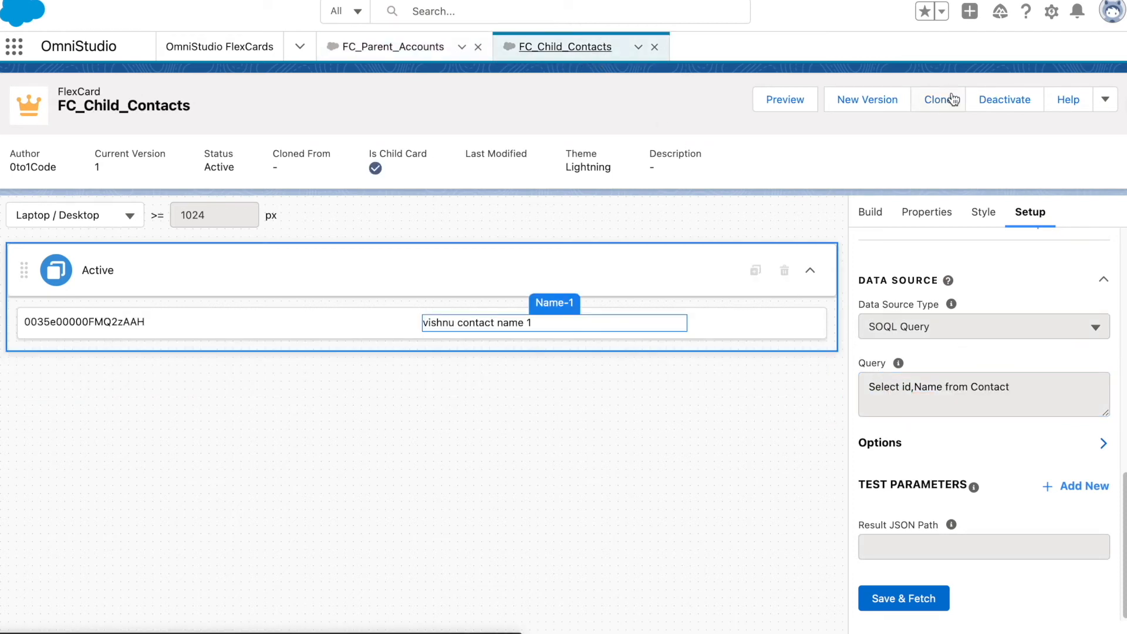
pyautogui.click(1007, 99)
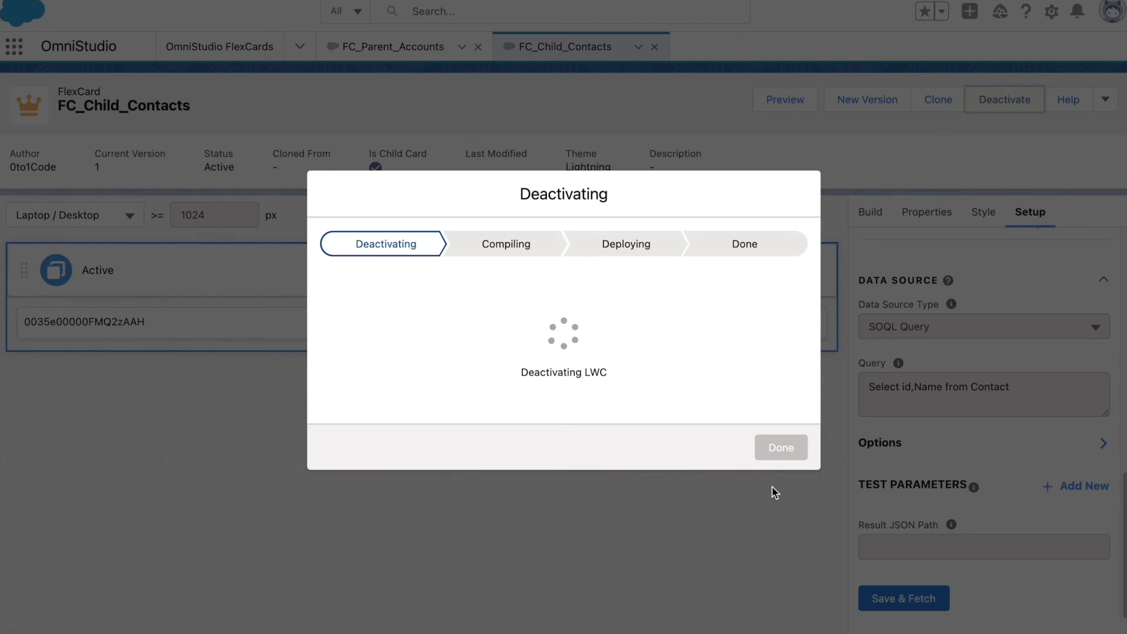
pyautogui.click(783, 449)
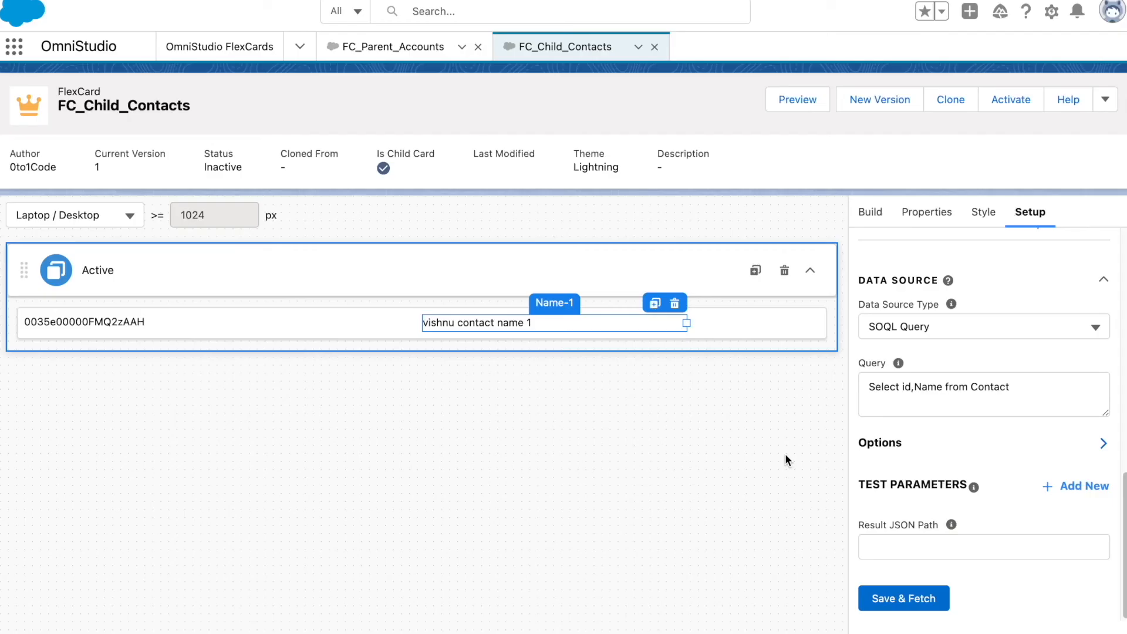
# Step: Add a Text element before the Id field in FC_Child_Contacts and narrow the Id field so all elements share one row
pyautogui.click(768, 327)
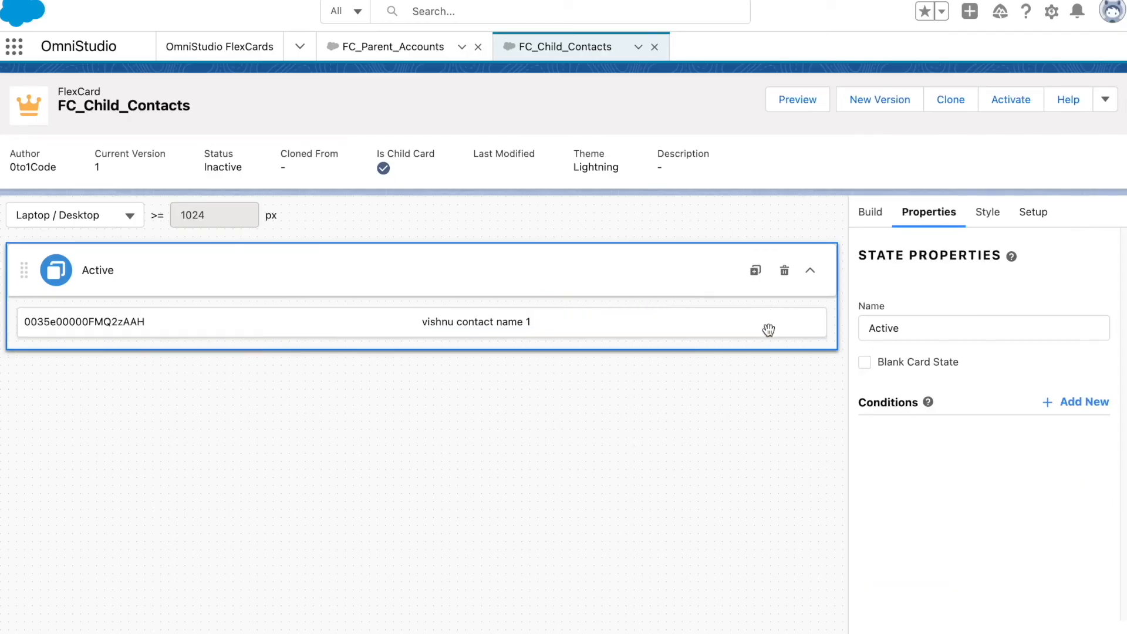
pyautogui.click(536, 322)
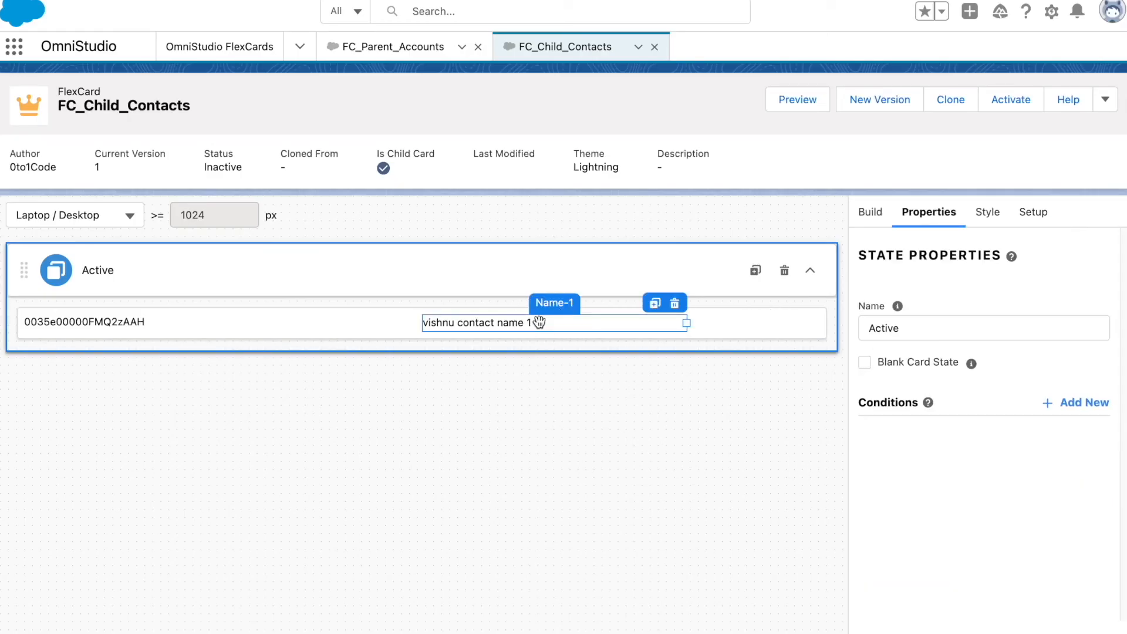
pyautogui.click(871, 212)
pyautogui.scroll(-6, 962, 516)
pyautogui.scroll(-2, 974, 478)
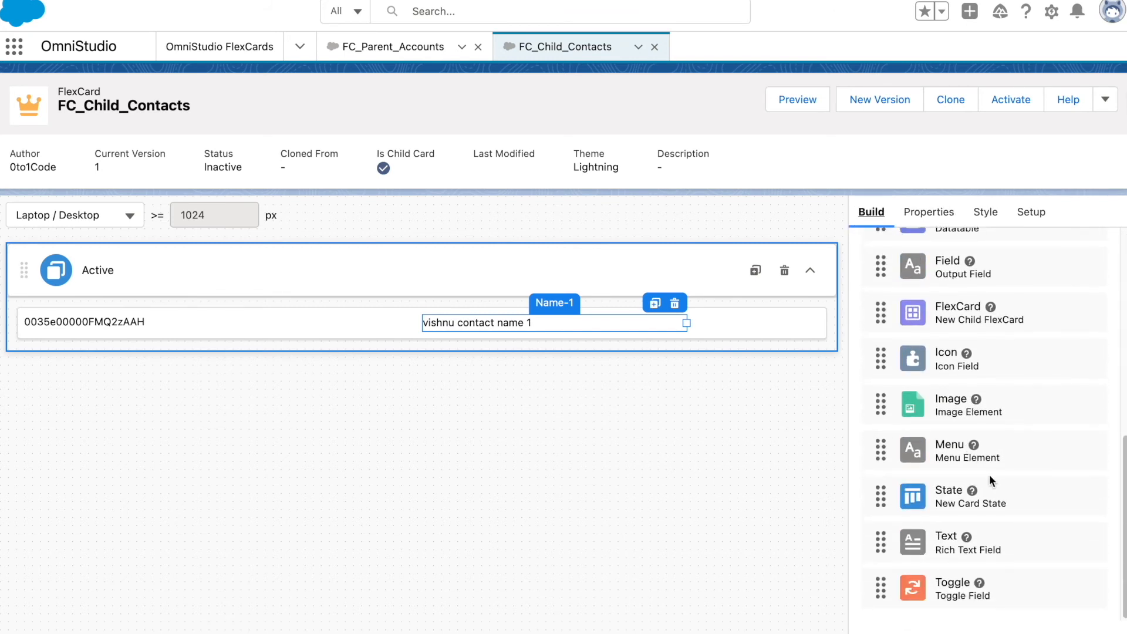
pyautogui.moveTo(957, 543)
pyautogui.mouseDown()
pyautogui.moveTo(868, 443)
pyautogui.moveTo(803, 343)
pyautogui.moveTo(810, 336)
pyautogui.moveTo(279, 344)
pyautogui.moveTo(57, 327)
pyautogui.mouseUp()
pyautogui.click(313, 343)
pyautogui.click(283, 344)
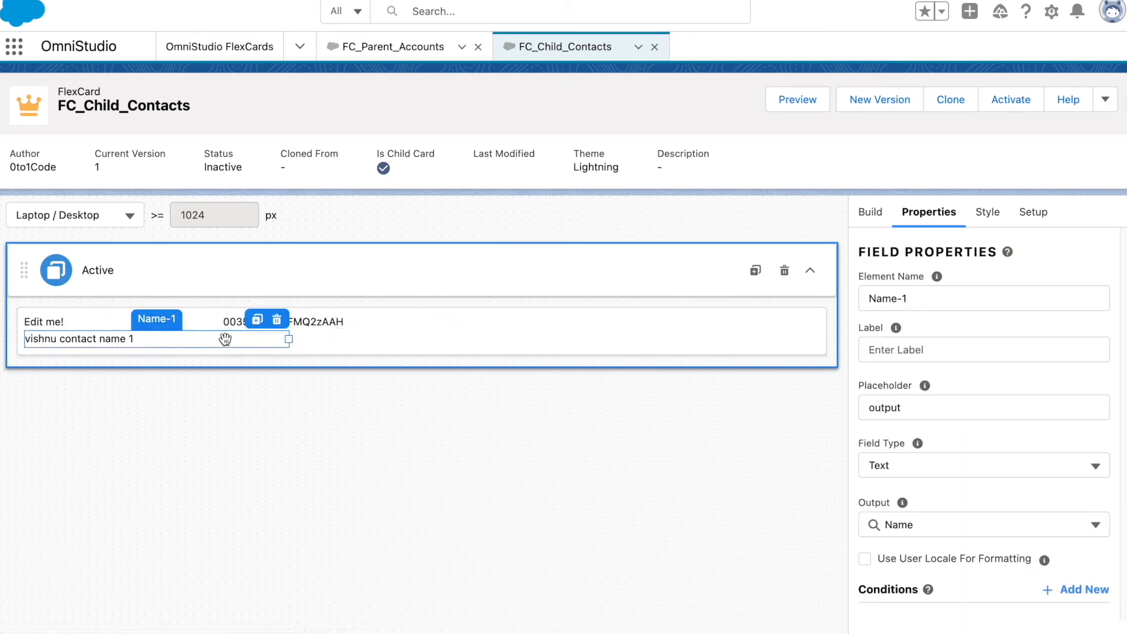
pyautogui.click(345, 317)
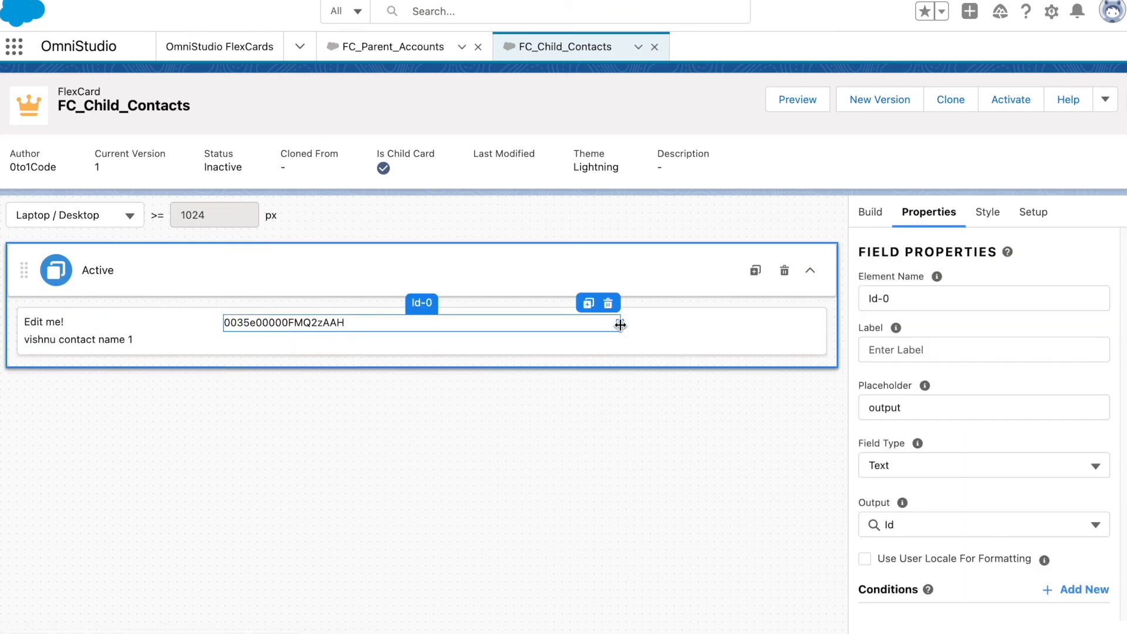
pyautogui.moveTo(621, 322); pyautogui.dragTo(554, 324)
# Step: Replace the new Text element's placeholder content with {Parent}
pyautogui.click(157, 321)
pyautogui.click(970, 393)
pyautogui.tripleClick(958, 388)
pyautogui.press('BackSpace')
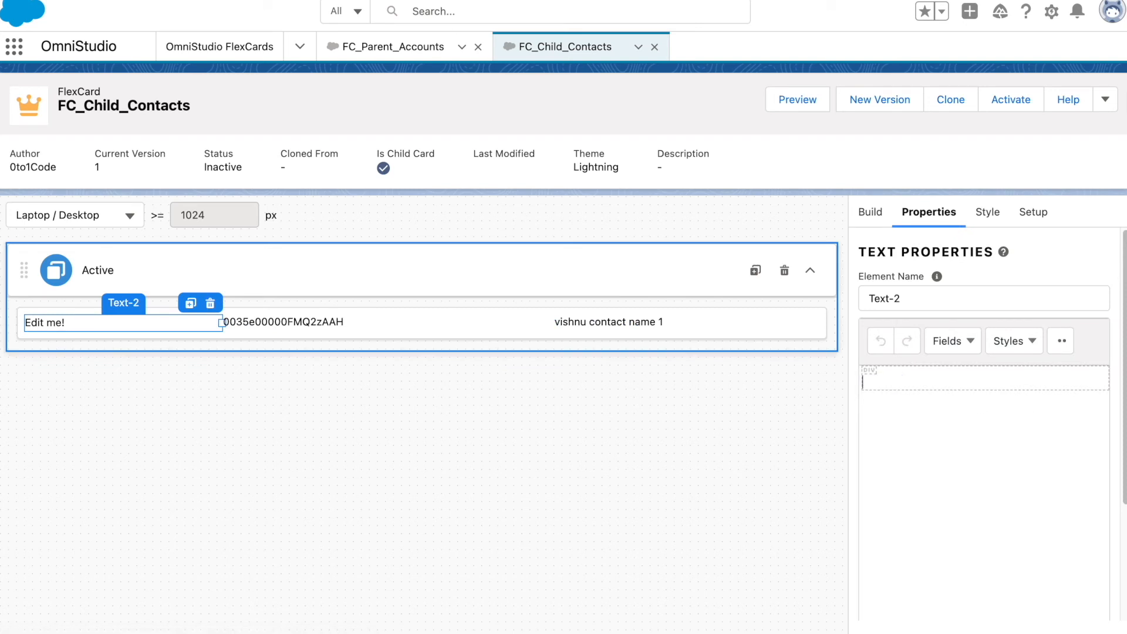
pyautogui.write('{}')
pyautogui.write('Parent')
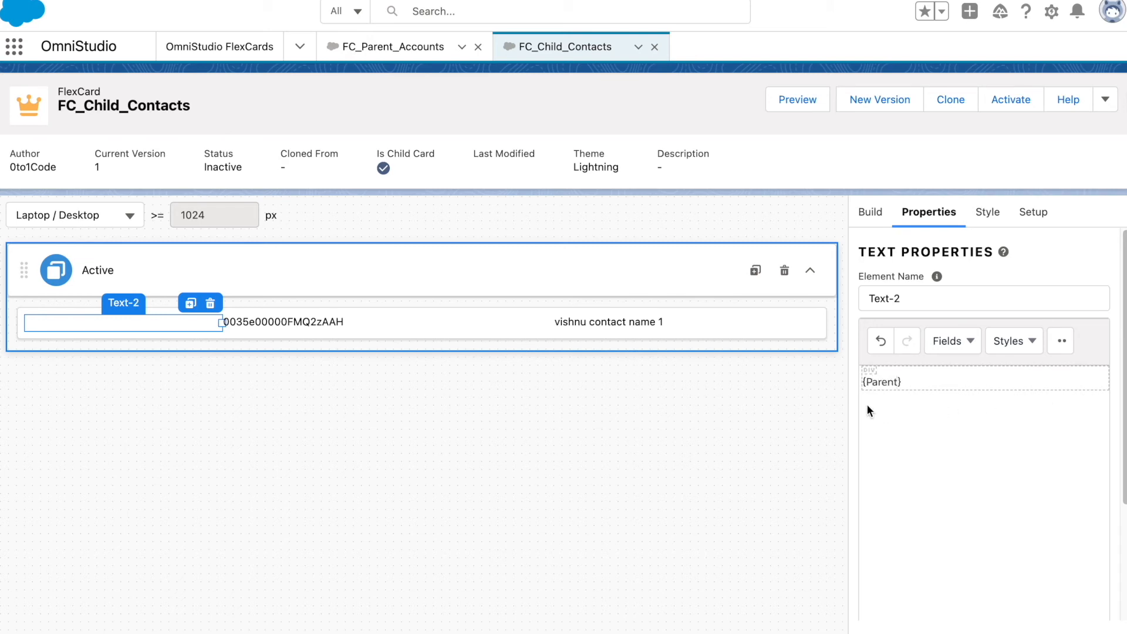
pyautogui.doubleClick(867, 383)
pyautogui.press('Right')
# Step: Copy the AccountID attribute name from FC_Parent_Accounts and complete the child Text element's merge field as {Parent.AccountID}
pyautogui.click(401, 54)
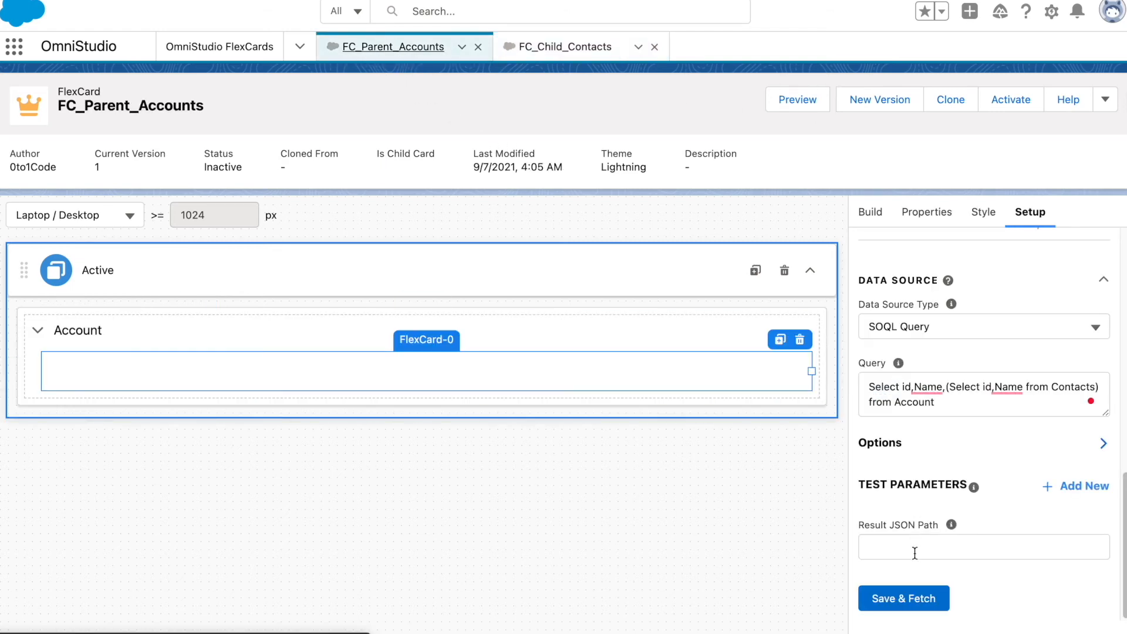
pyautogui.click(927, 210)
pyautogui.scroll(-2, 992, 462)
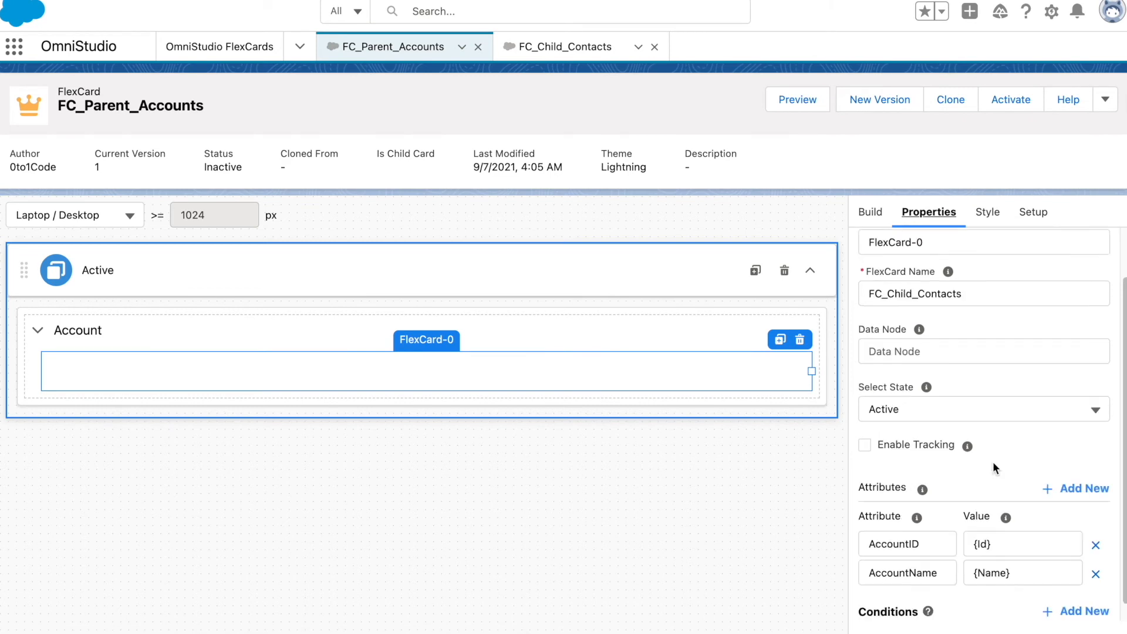
pyautogui.doubleClick(922, 528)
pyautogui.hotkey('ctrl', 'c')
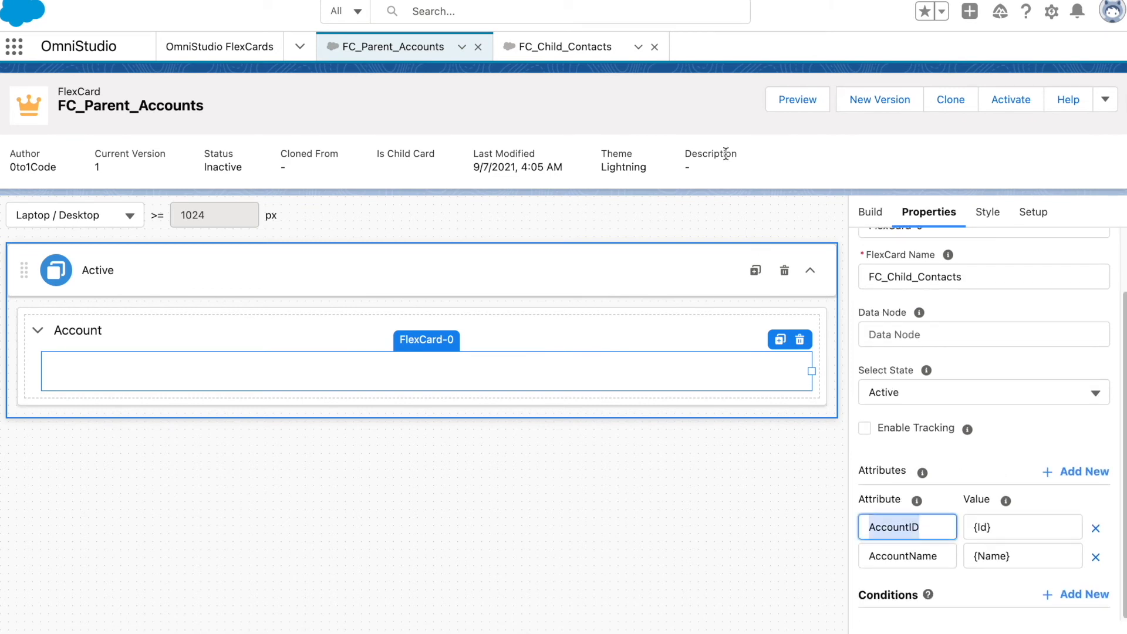
pyautogui.click(588, 59)
pyautogui.click(901, 382)
pyautogui.hotkey('ctrl', 'v')
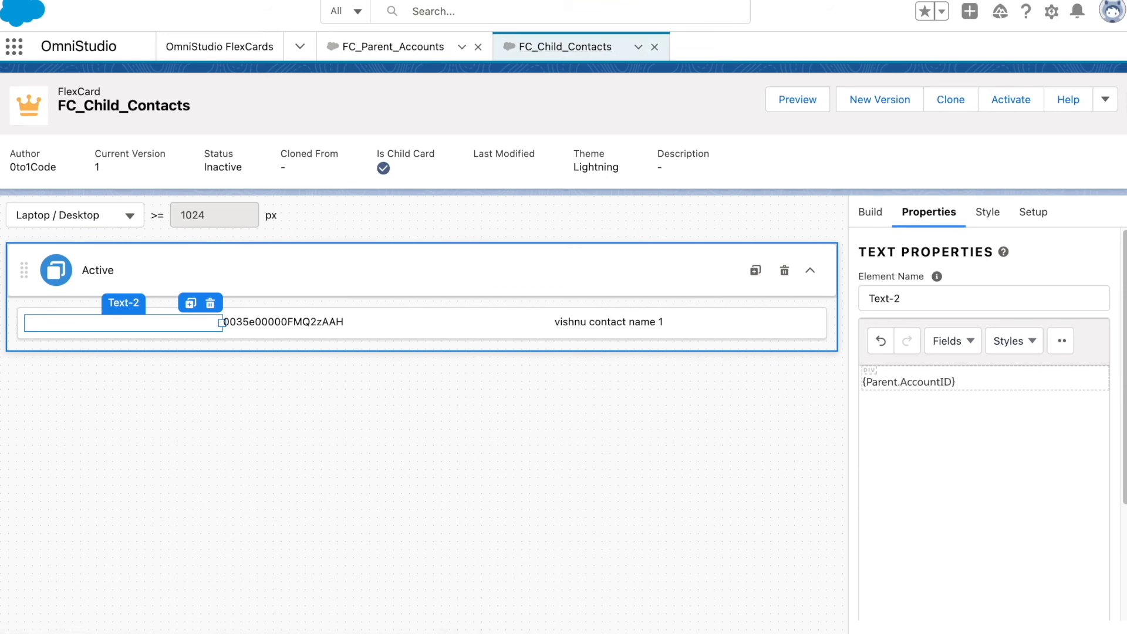
# Step: Append a copy of {Parent.AccountID} in parentheses to the Text element's content
pyautogui.moveTo(955, 382); pyautogui.dragTo(788, 388)
pyautogui.hotkey('ctrl', 'c')
pyautogui.click(963, 381)
pyautogui.hotkey('ctrl', 'v')
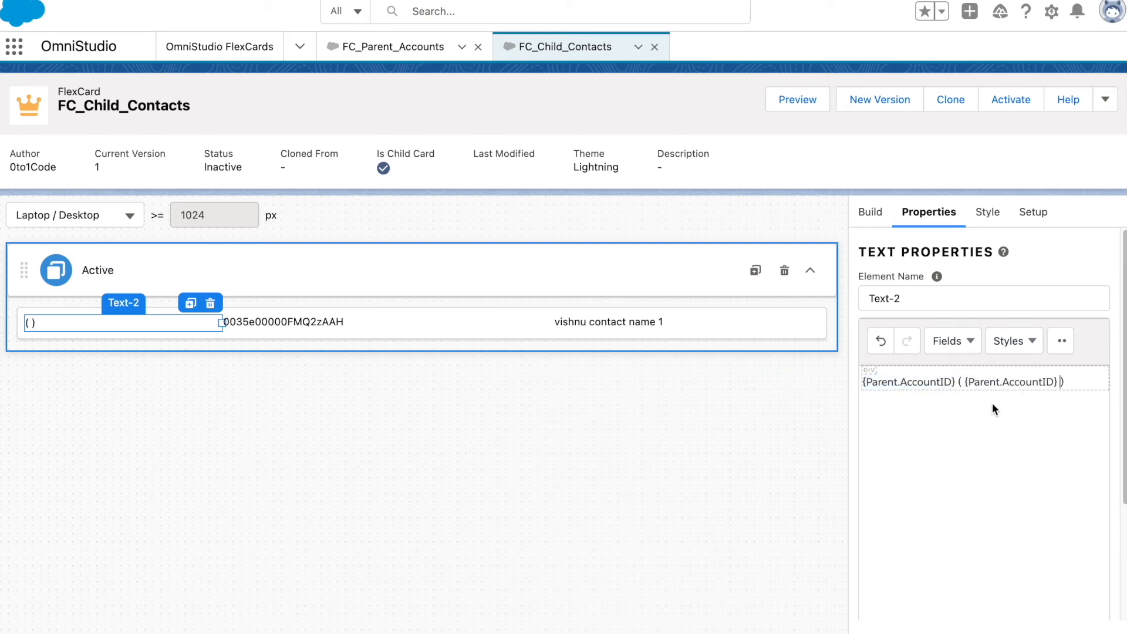
# Step: Change the parenthesised merge field to {Parent.AccountName}, using the attribute name from FC_Parent_Accounts
pyautogui.click(393, 47)
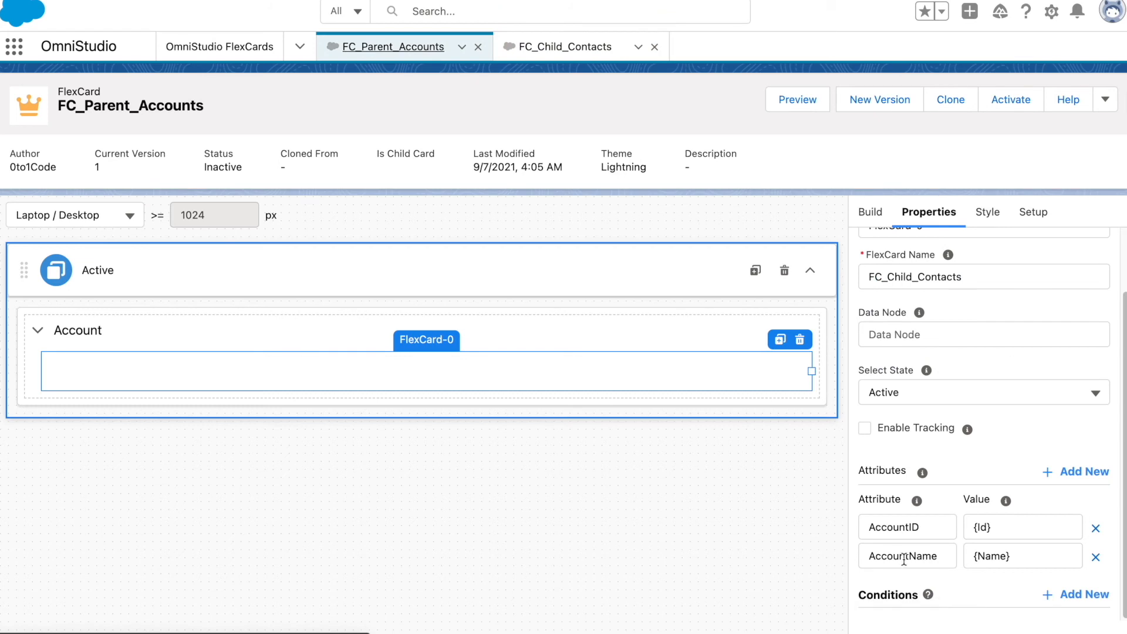
pyautogui.doubleClick(907, 563)
pyautogui.click(559, 54)
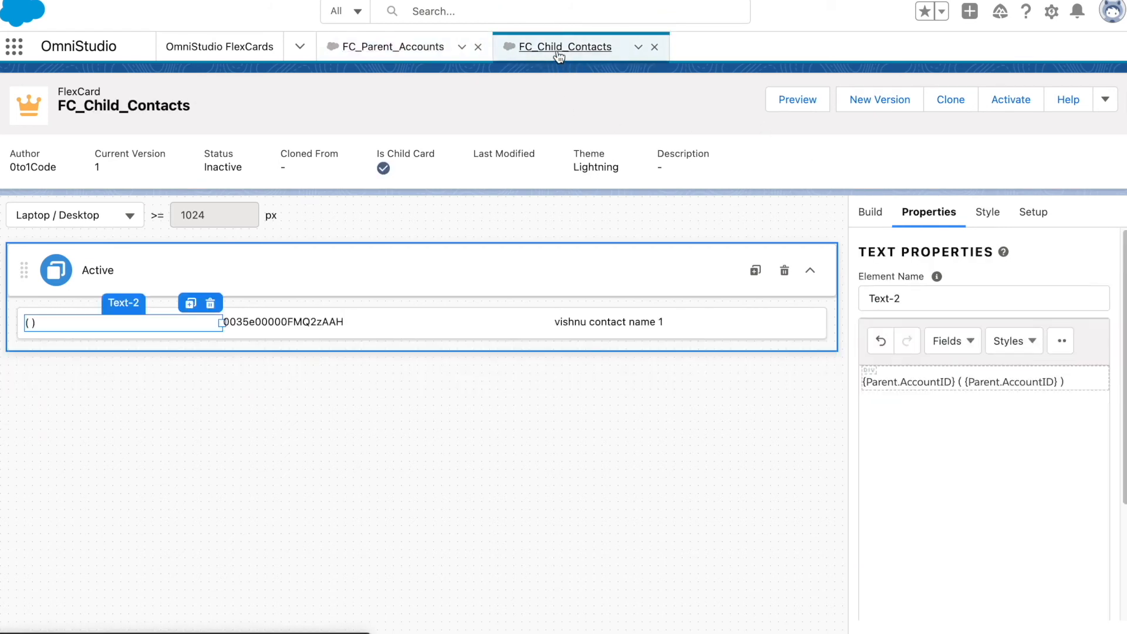
pyautogui.doubleClick(1032, 383)
pyautogui.hotkey('ctrl', 'v')
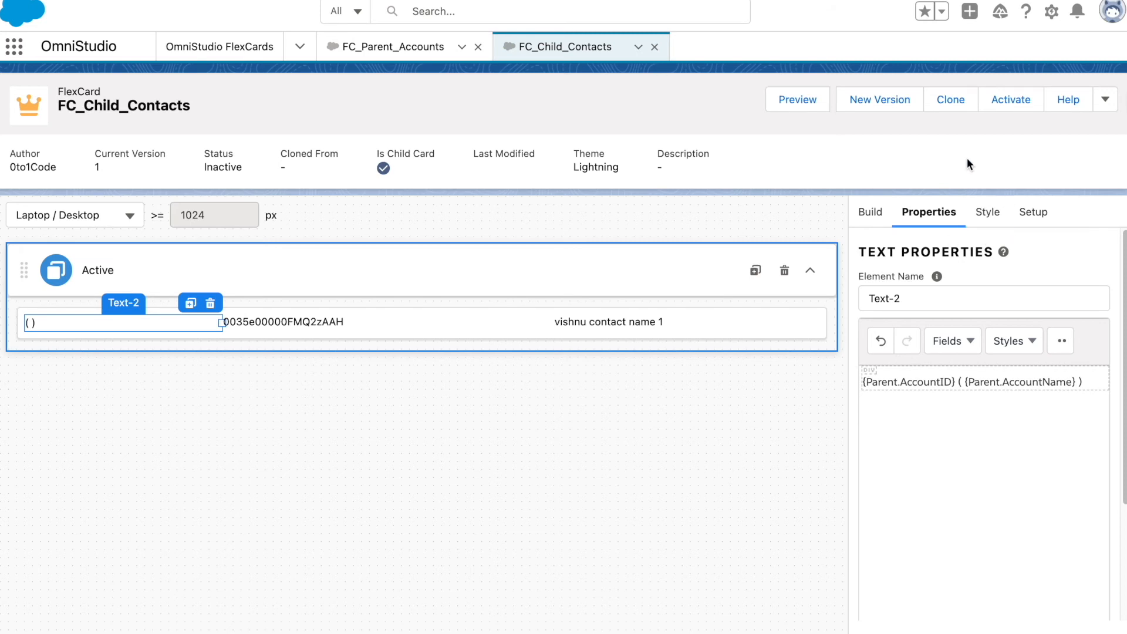
# Step: Activate the FC_Child_Contacts card and return to the FC_Parent_Accounts card
pyautogui.click(1011, 109)
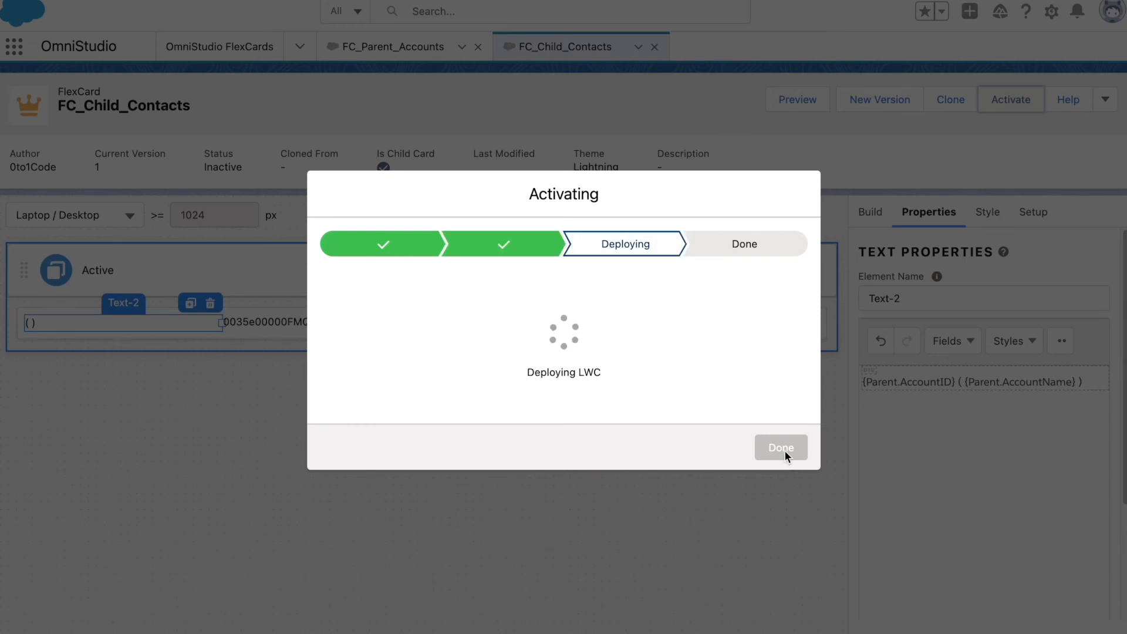
pyautogui.click(783, 450)
pyautogui.click(405, 48)
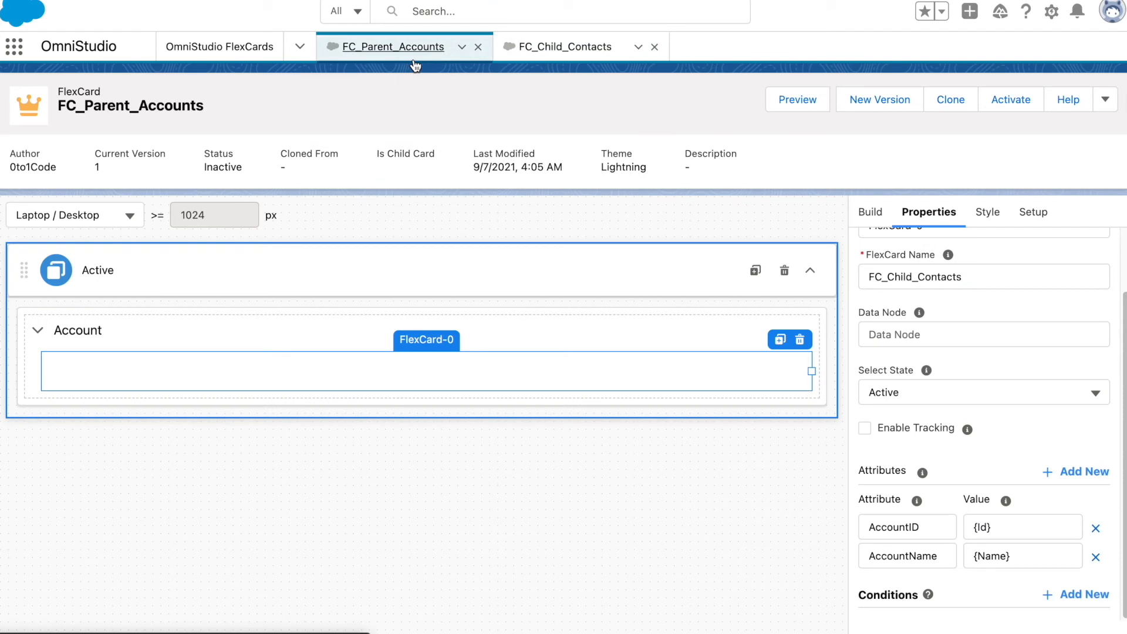
# Step: Set the embedded FC_Child_Contacts card's data node to {record.Contacts.records}
pyautogui.click(916, 337)
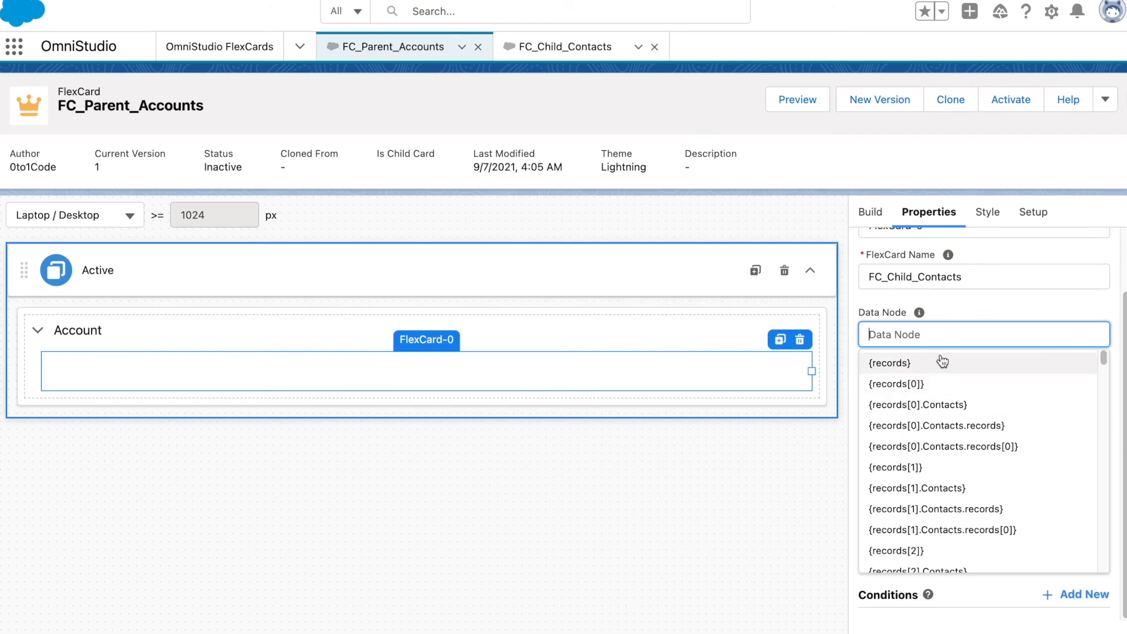
pyautogui.click(951, 425)
pyautogui.click(923, 334)
pyautogui.press('BackSpace')
pyautogui.press('BackSpace')
pyautogui.press('BackSpace')
pyautogui.press('BackSpace')
pyautogui.click(797, 446)
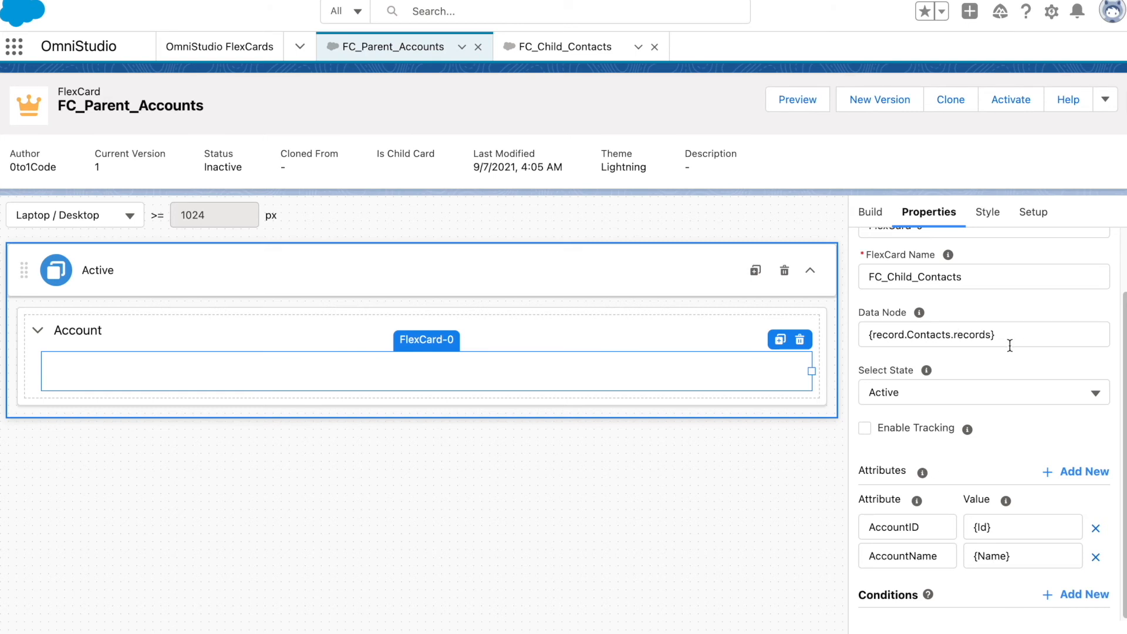
# Step: Preview FC_Parent_Accounts and examine the account ID, account name and contact ID shown under the first account
pyautogui.click(812, 106)
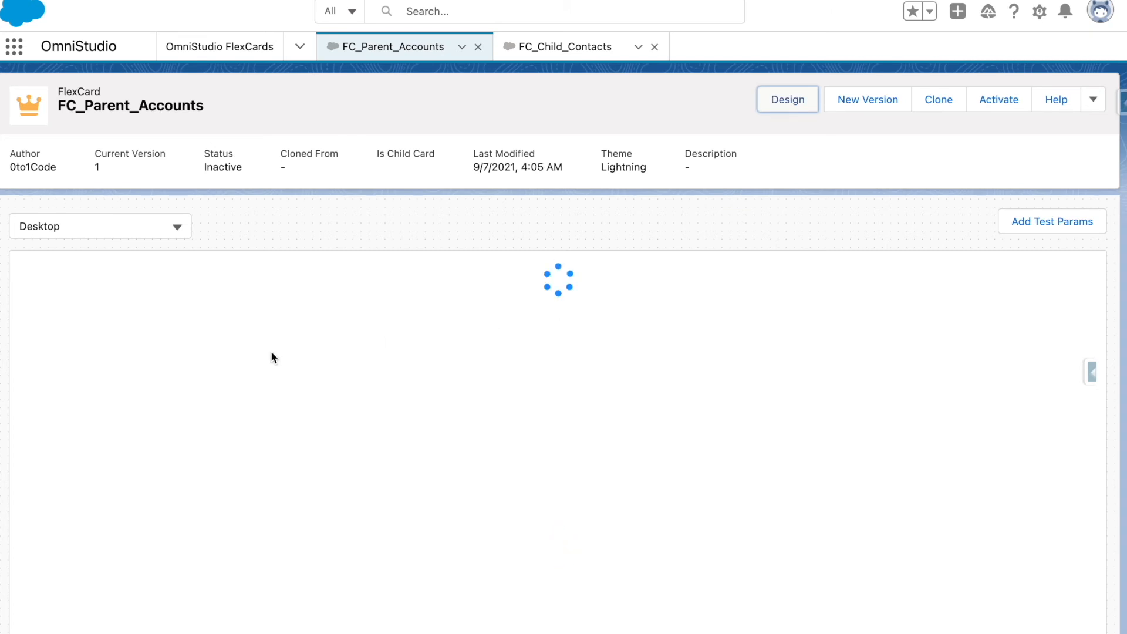
pyautogui.click(85, 283)
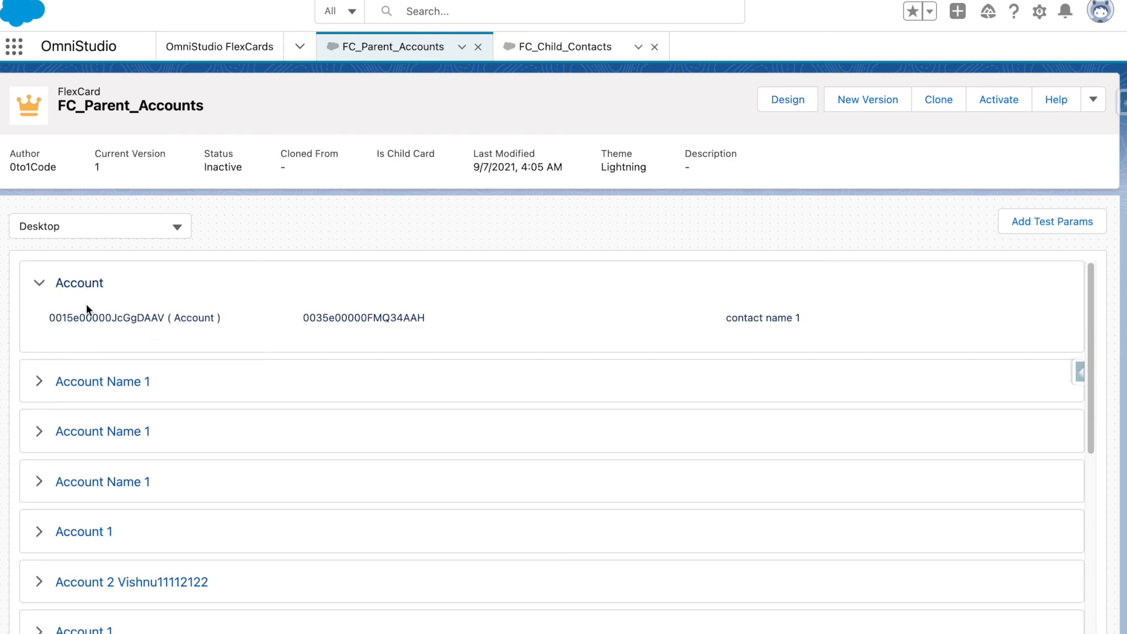
pyautogui.moveTo(50, 317); pyautogui.dragTo(233, 324)
pyautogui.doubleClick(163, 319)
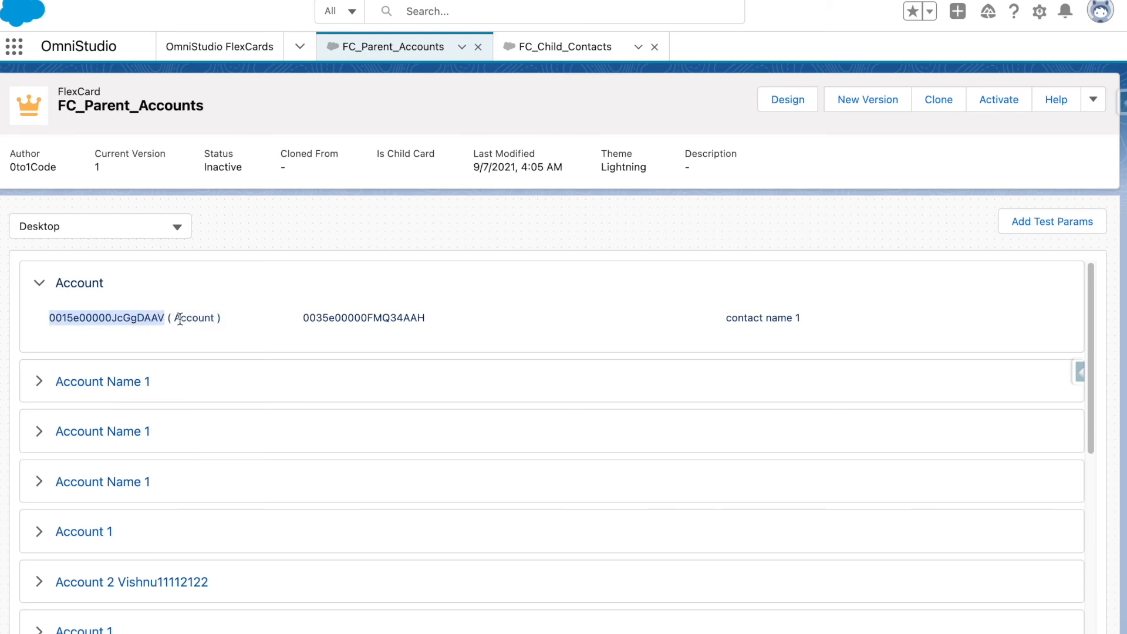
pyautogui.doubleClick(210, 318)
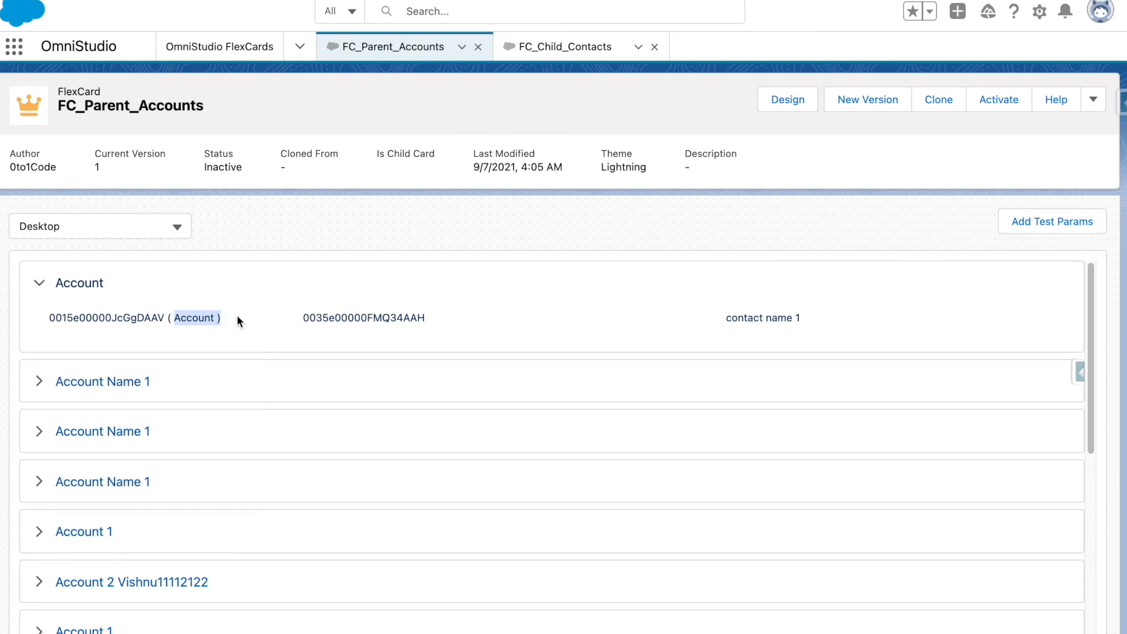
pyautogui.moveTo(304, 317); pyautogui.dragTo(433, 317)
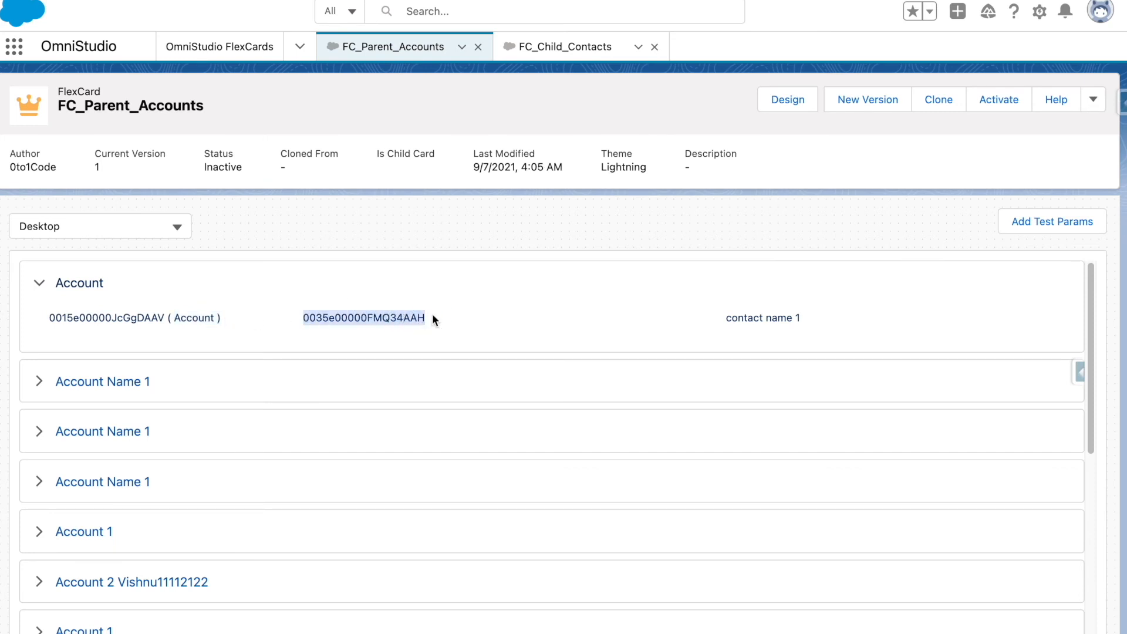
# Step: Expand the Money Heist account in the preview and examine its contacts together with the passed account ID and name
pyautogui.scroll(-10, 258, 400)
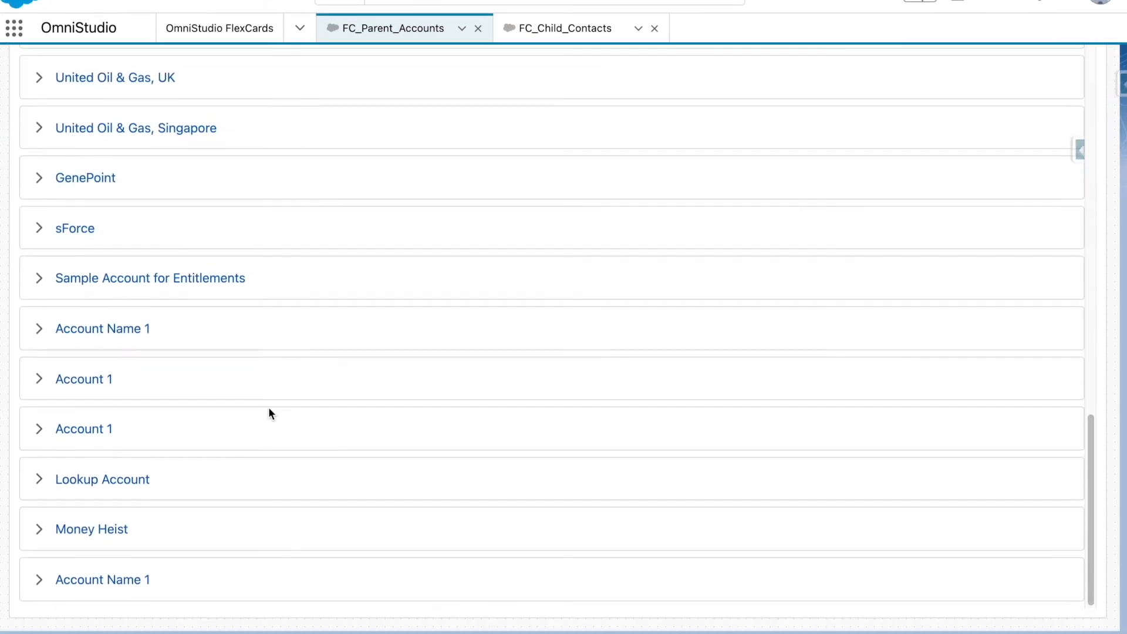
pyautogui.click(116, 547)
pyautogui.scroll(-7, 117, 551)
pyautogui.scroll(2, 329, 549)
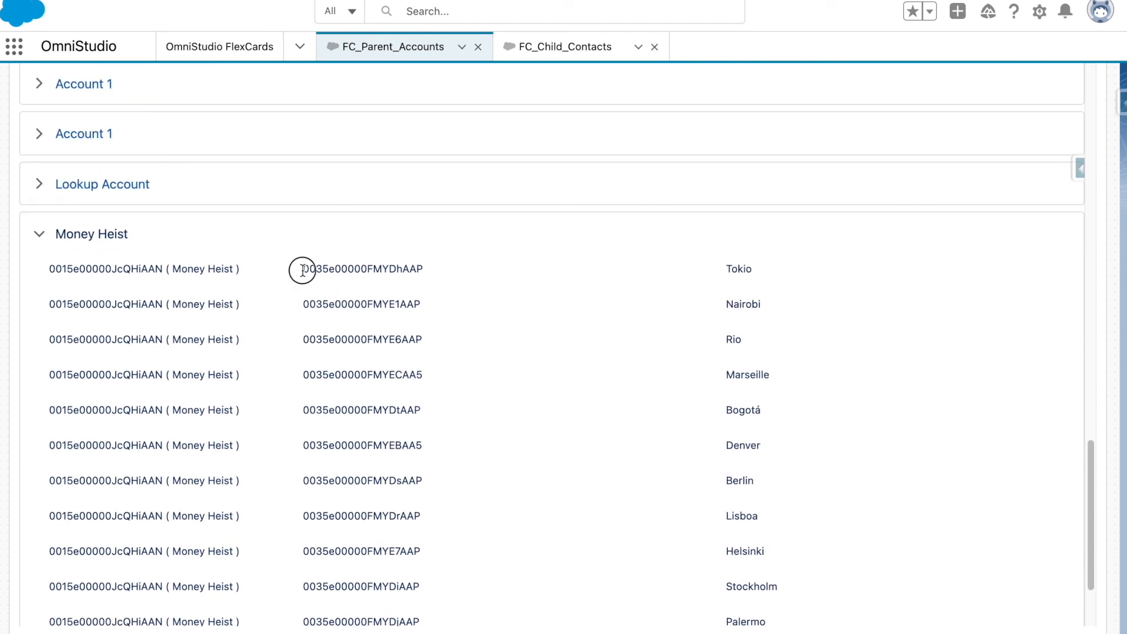
pyautogui.moveTo(302, 268); pyautogui.dragTo(495, 263)
pyautogui.doubleClick(749, 268)
pyautogui.doubleClick(748, 307)
pyautogui.moveTo(240, 268); pyautogui.dragTo(48, 265)
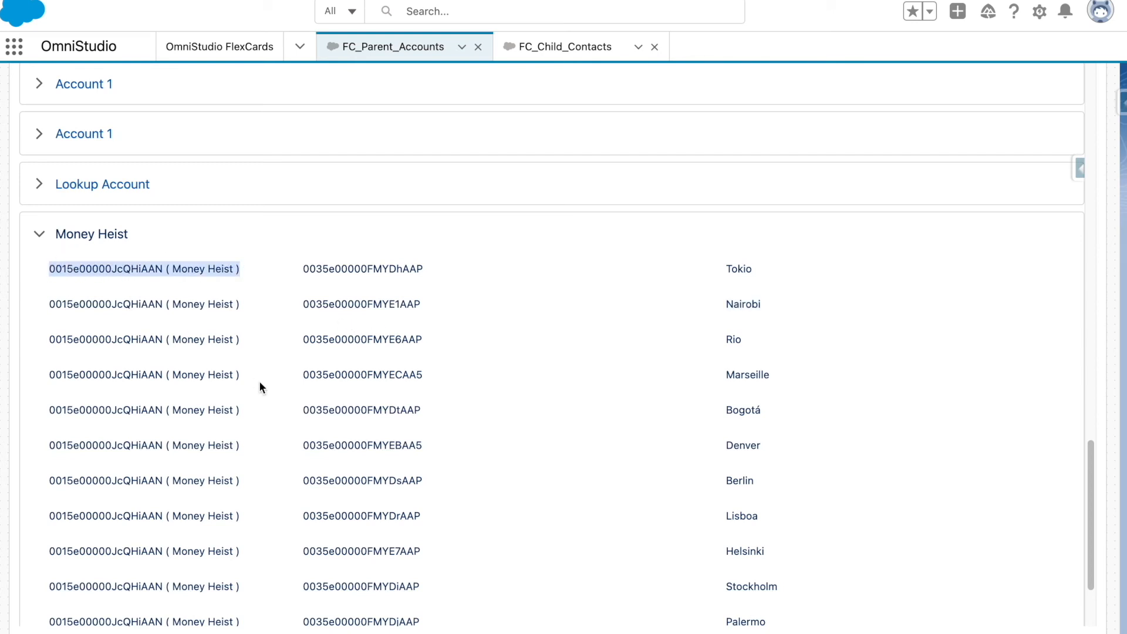
pyautogui.scroll(15, 259, 381)
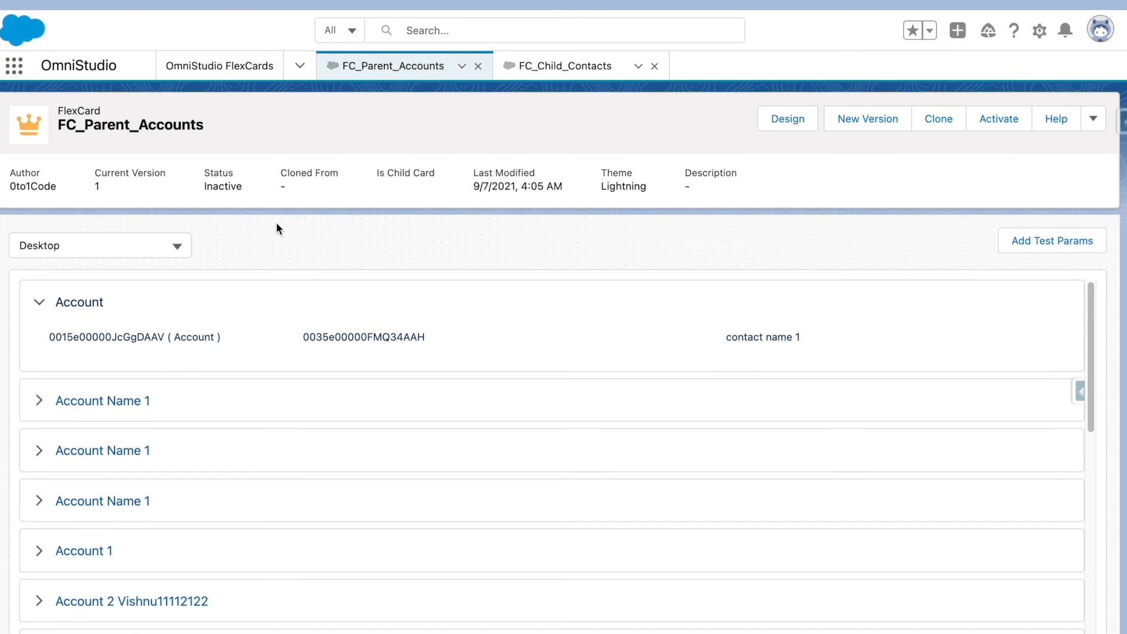
# Step: Return FC_Parent_Accounts to design mode and deactivate the FC_Child_Contacts card
pyautogui.click(796, 102)
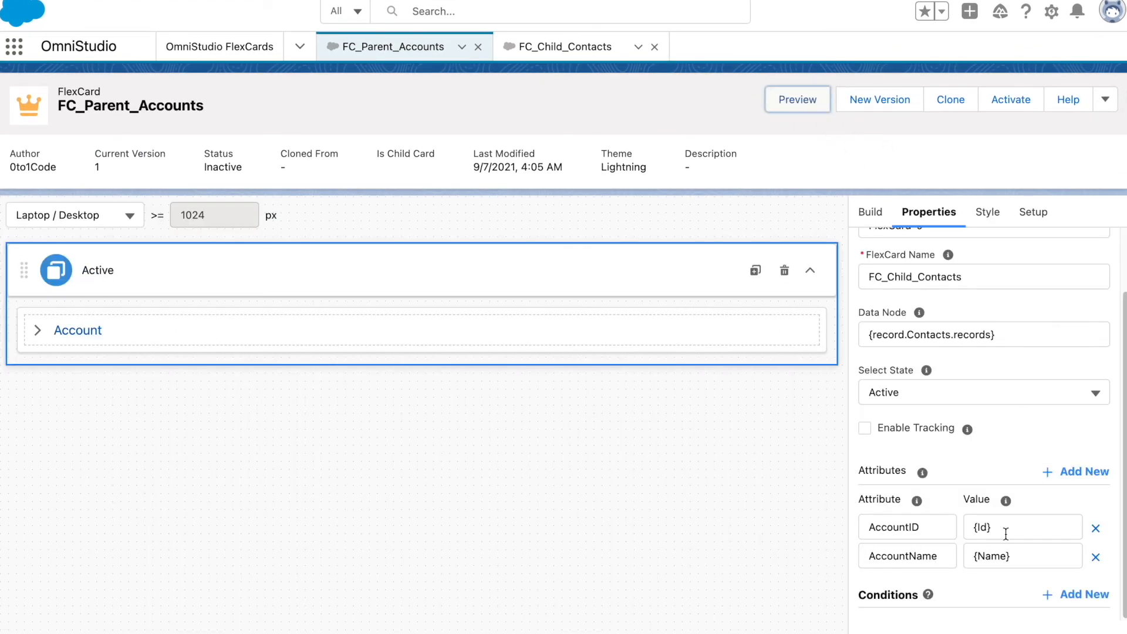
pyautogui.moveTo(1005, 533); pyautogui.dragTo(952, 526)
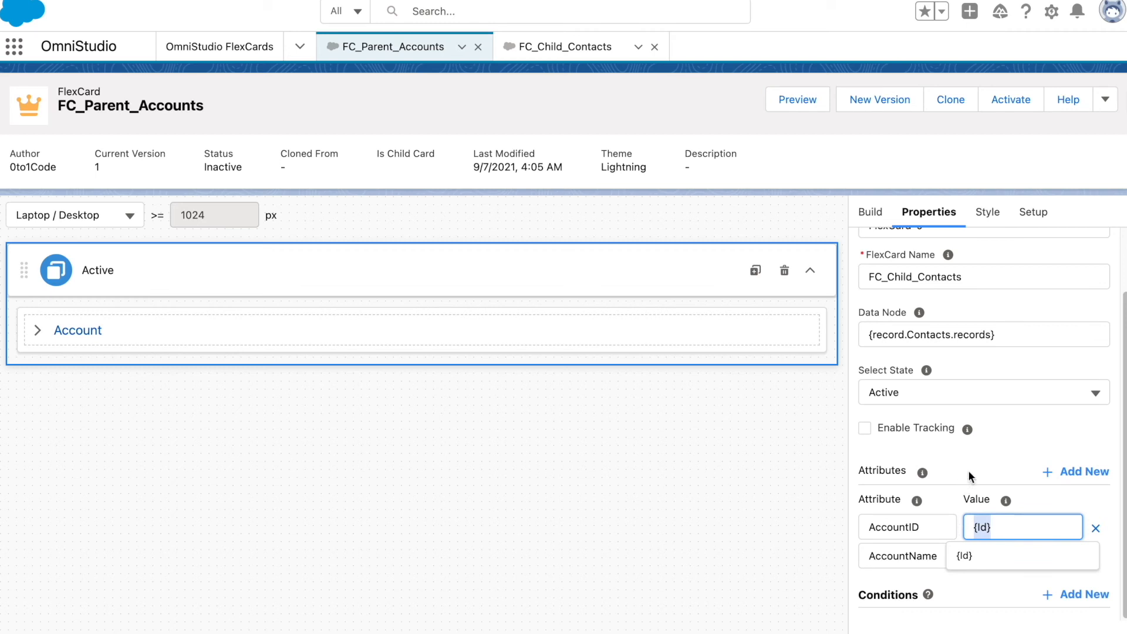
pyautogui.click(568, 46)
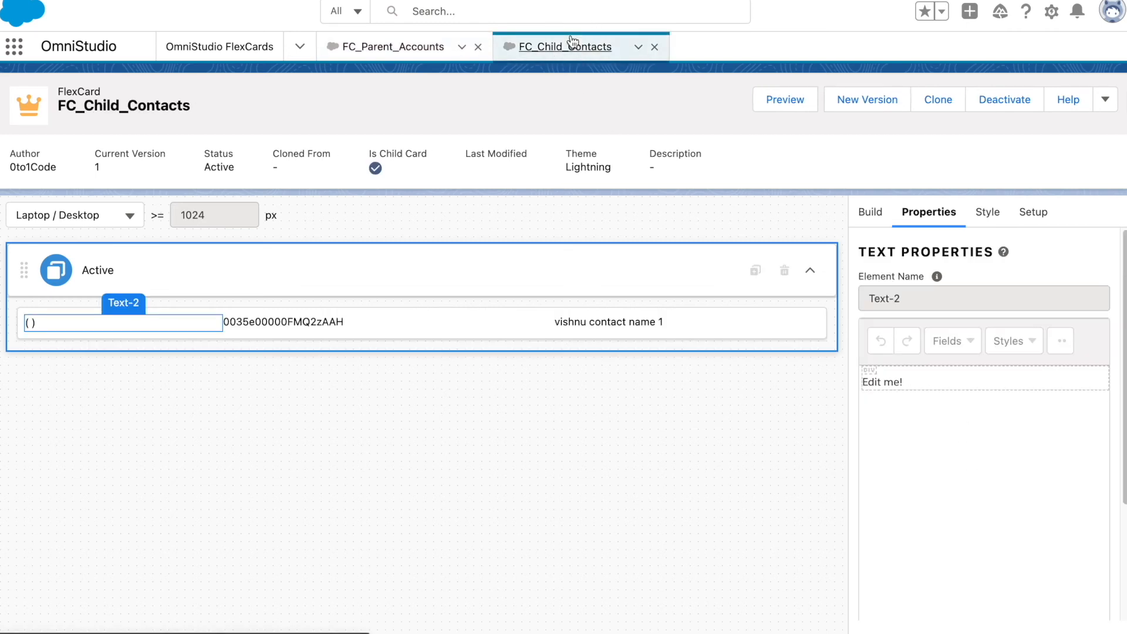
pyautogui.click(1009, 101)
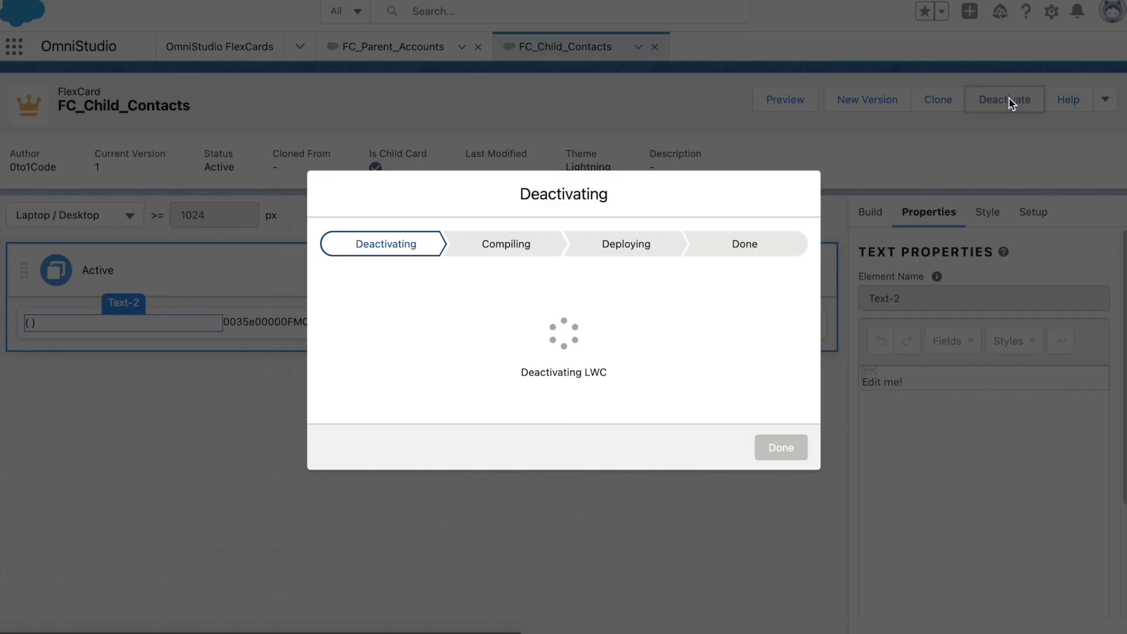
pyautogui.click(781, 448)
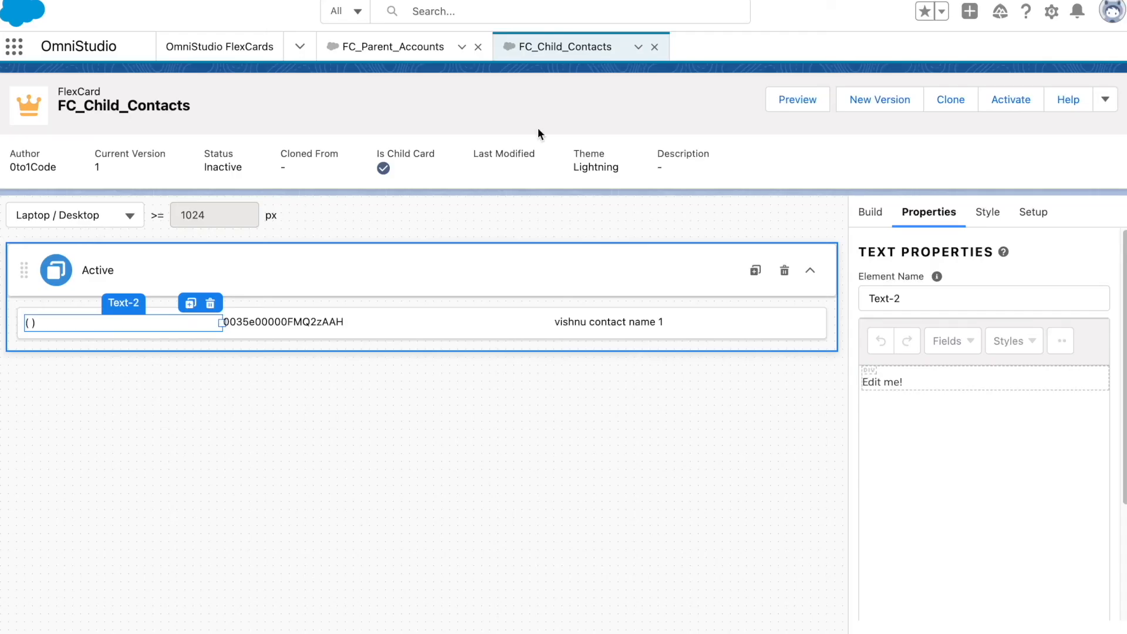
# Step: Clear the data node of the child card embedded in FC_Parent_Accounts
pyautogui.click(432, 51)
pyautogui.tripleClick(917, 336)
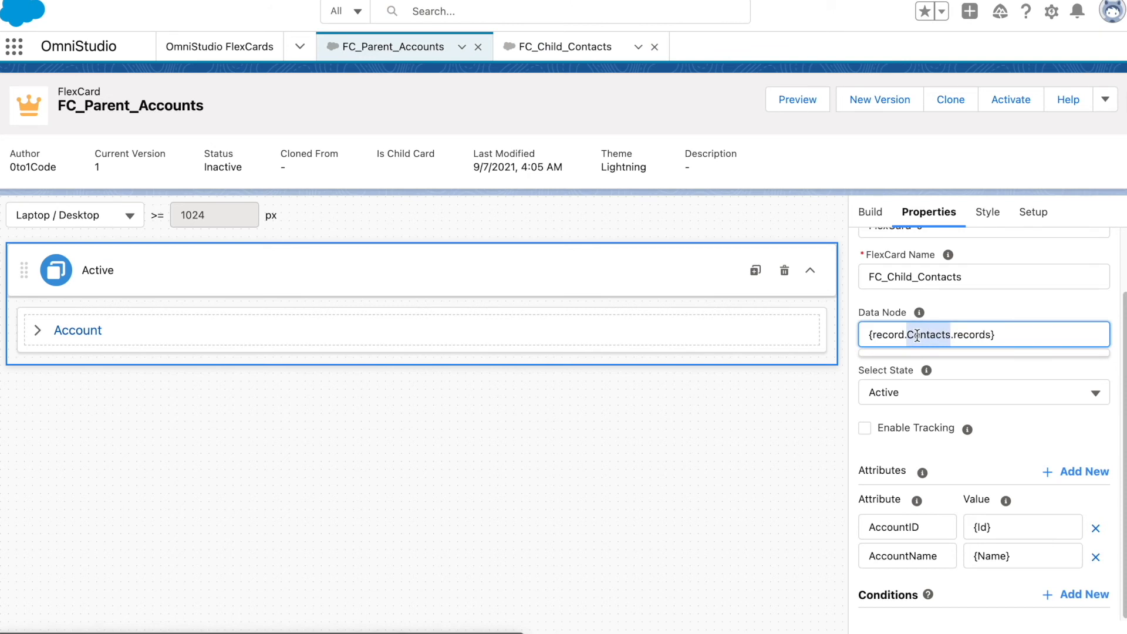
pyautogui.press('BackSpace')
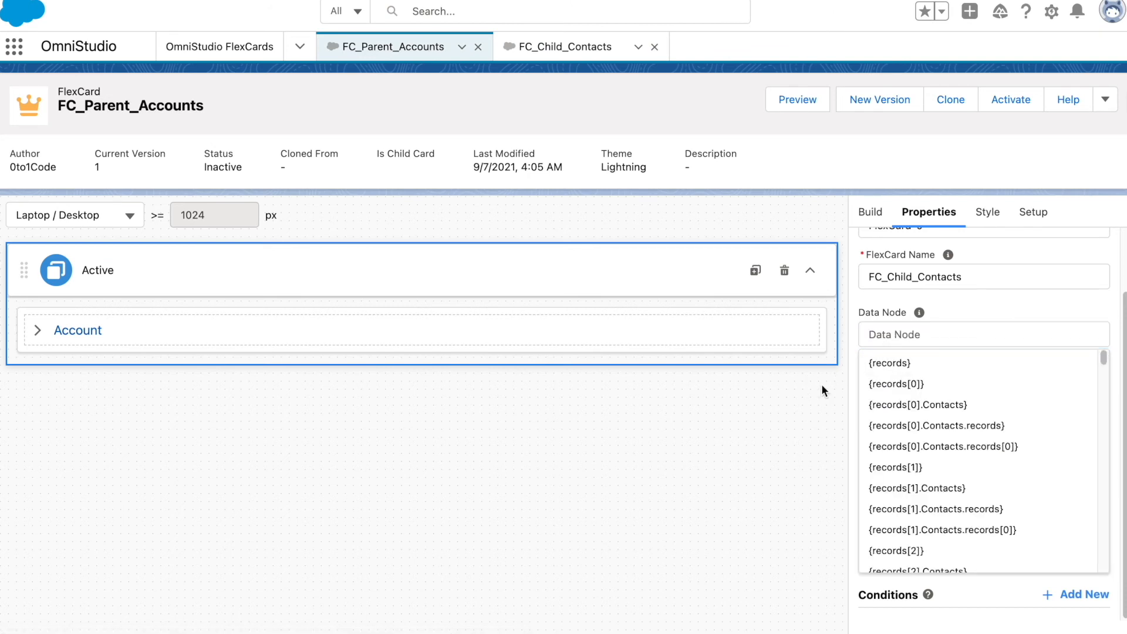
pyautogui.click(834, 391)
# Step: Append the condition Where AccountId = {} to the SOQL query of FC_Child_Contacts
pyautogui.click(587, 50)
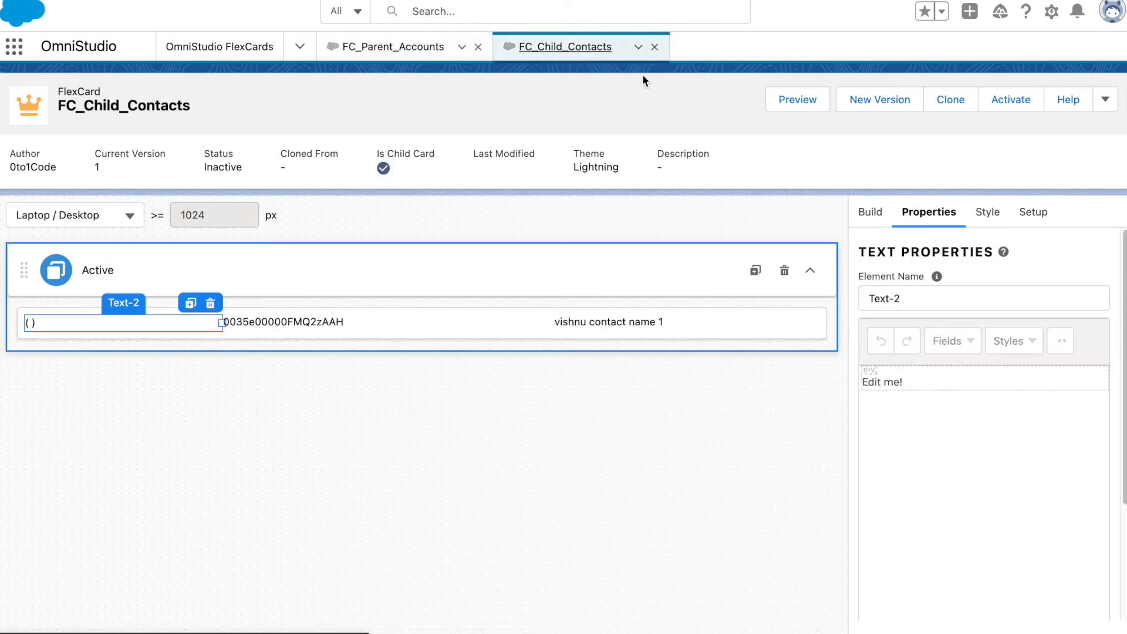
pyautogui.click(1033, 212)
pyautogui.click(1033, 390)
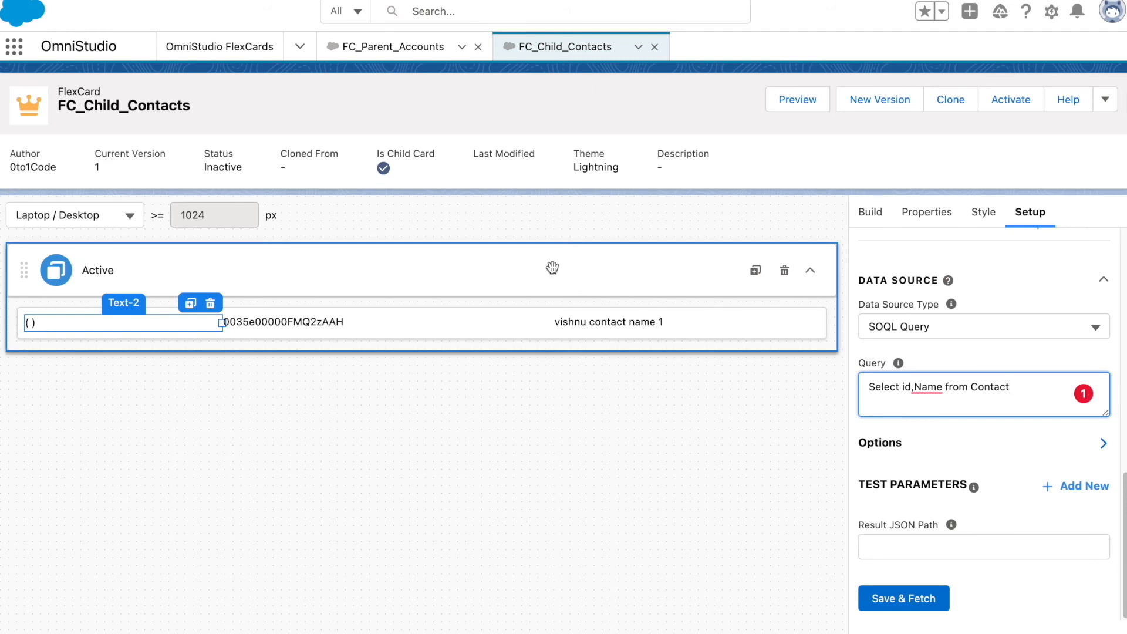
pyautogui.click(411, 50)
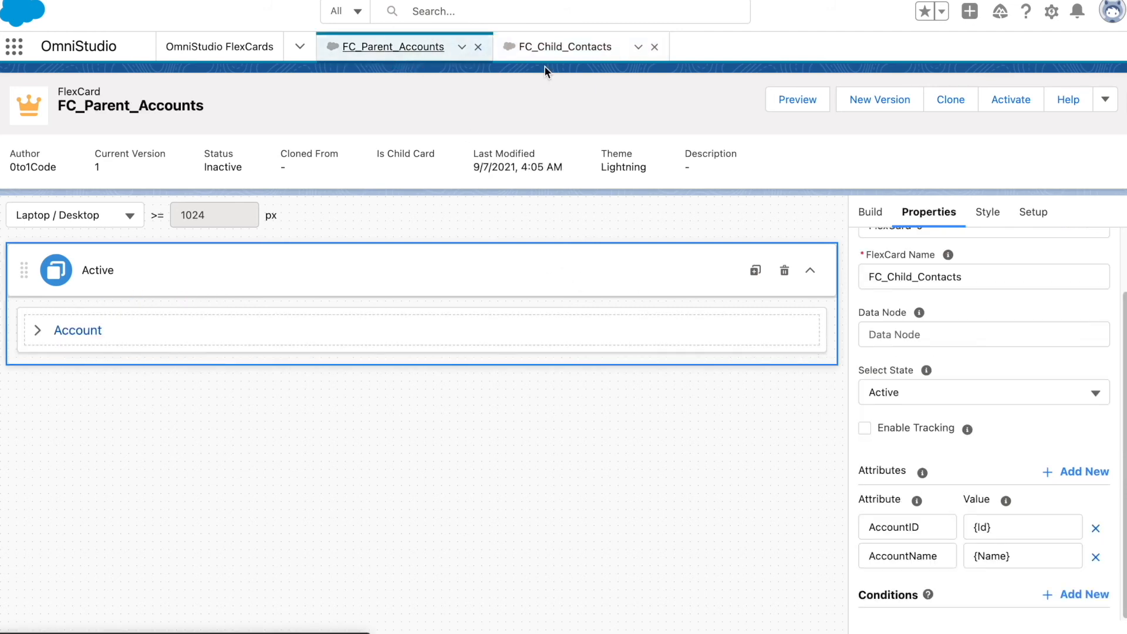
pyautogui.click(590, 52)
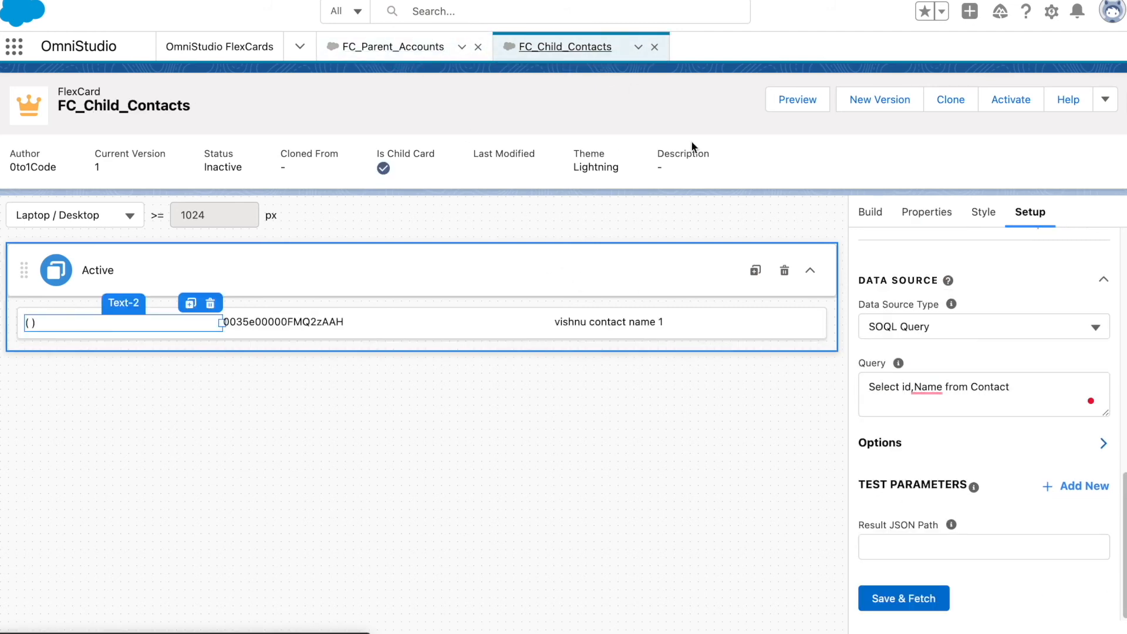
pyautogui.click(1025, 399)
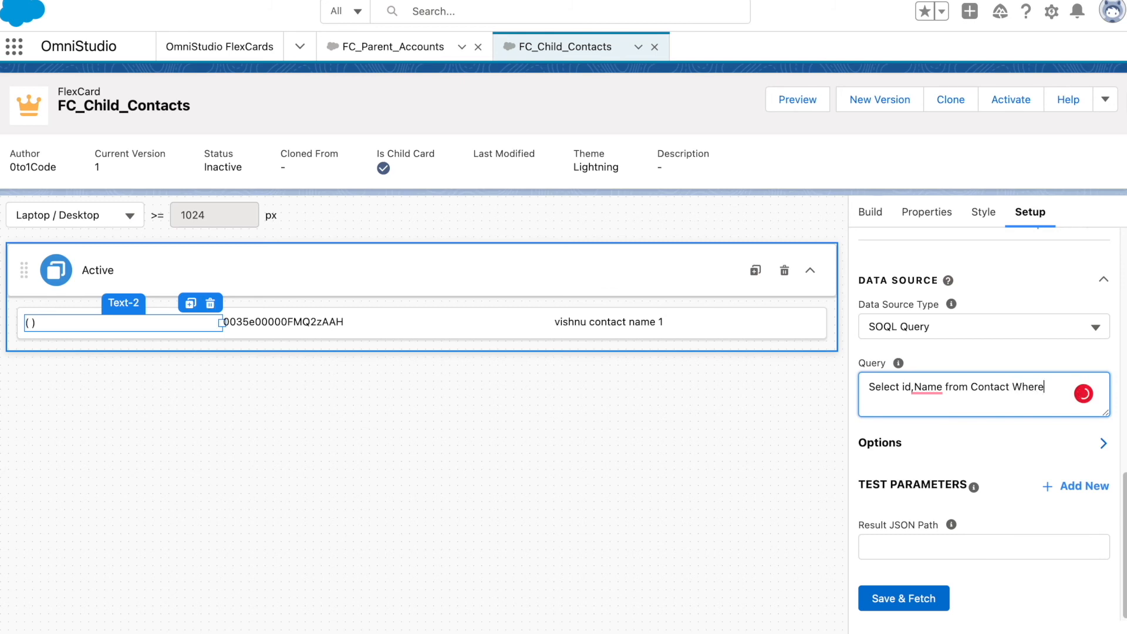
pyautogui.write('Where Account Id = {}')
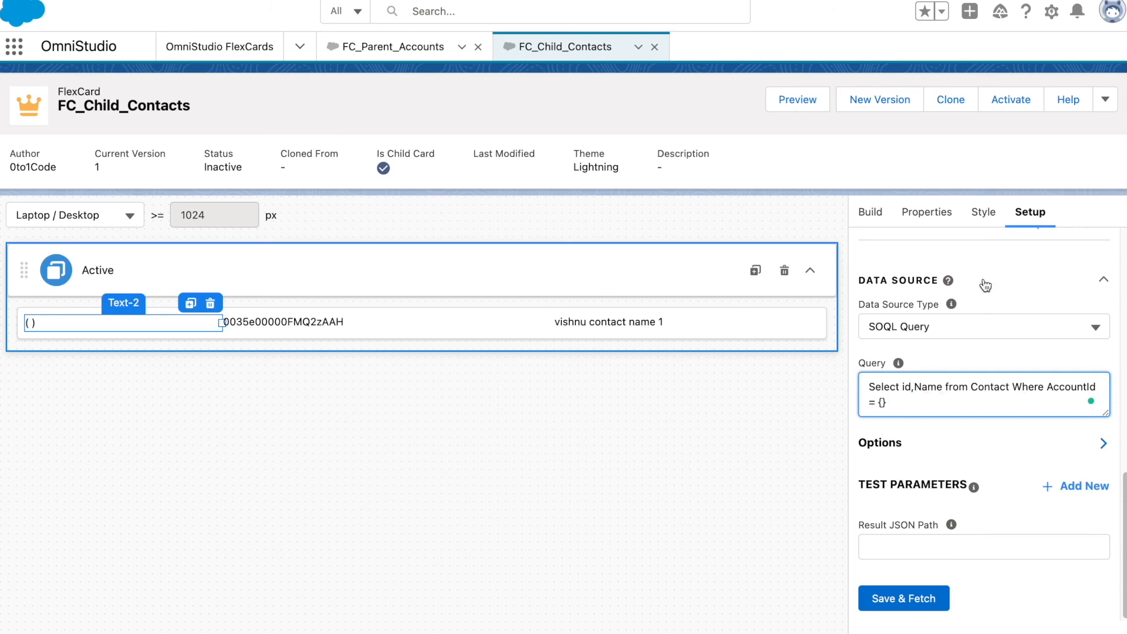
# Step: Replace the query's empty braces with '{Parent.AccountID}' in single quotes, copying the merge field from the child card's Text element
pyautogui.click(53, 324)
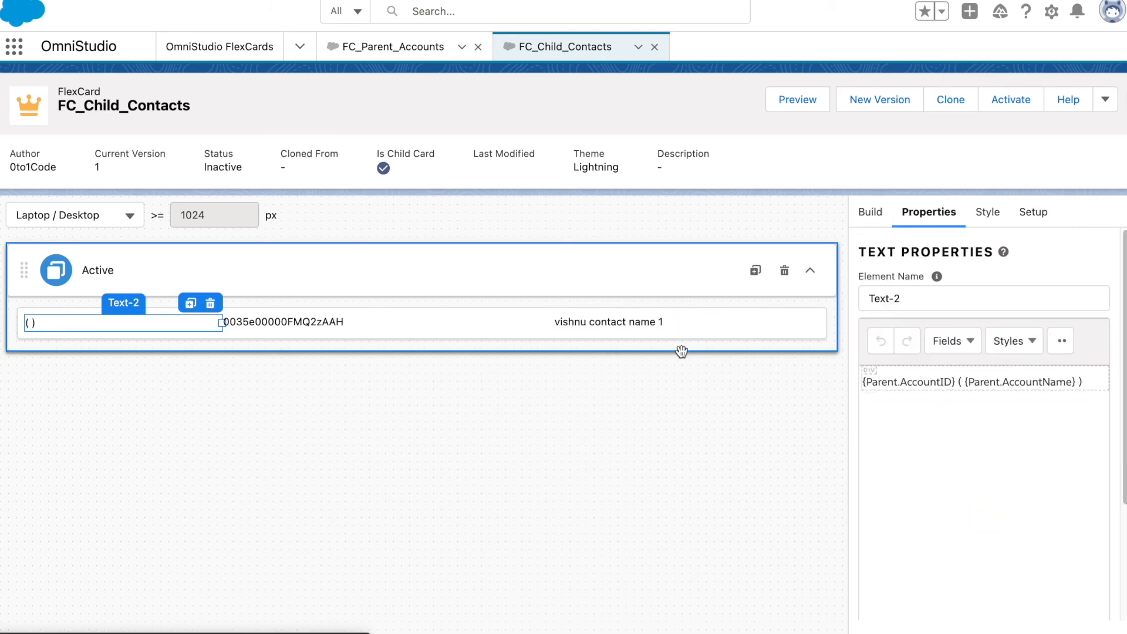
pyautogui.moveTo(956, 385); pyautogui.dragTo(855, 382)
pyautogui.press('super+c')
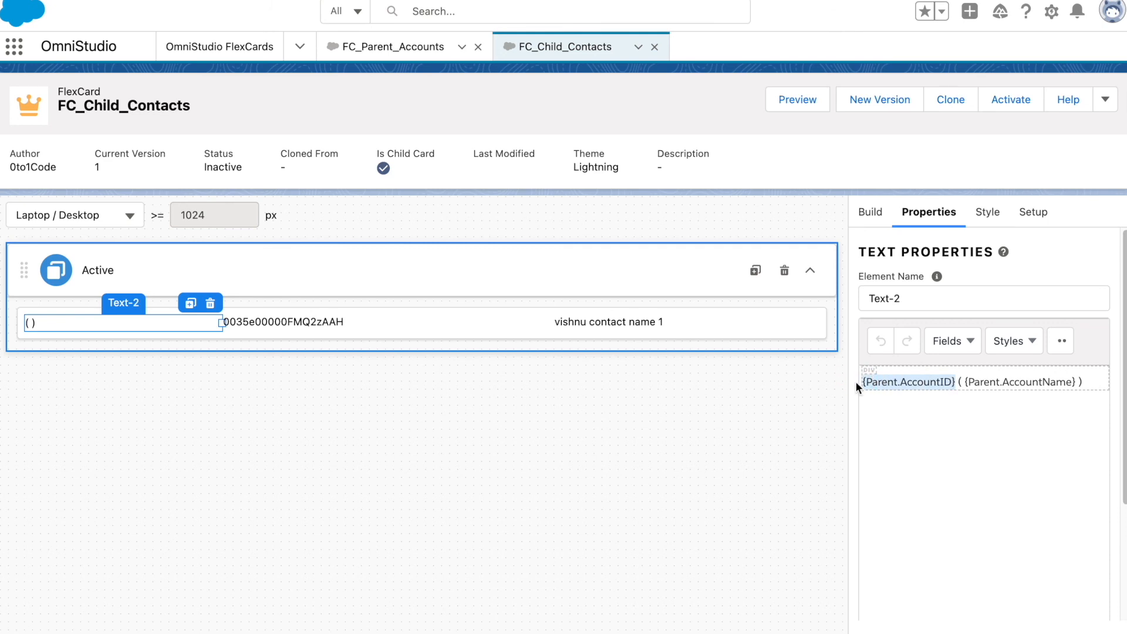
pyautogui.click(1048, 210)
pyautogui.click(885, 403)
pyautogui.press('BackSpace')
pyautogui.press('BackSpace')
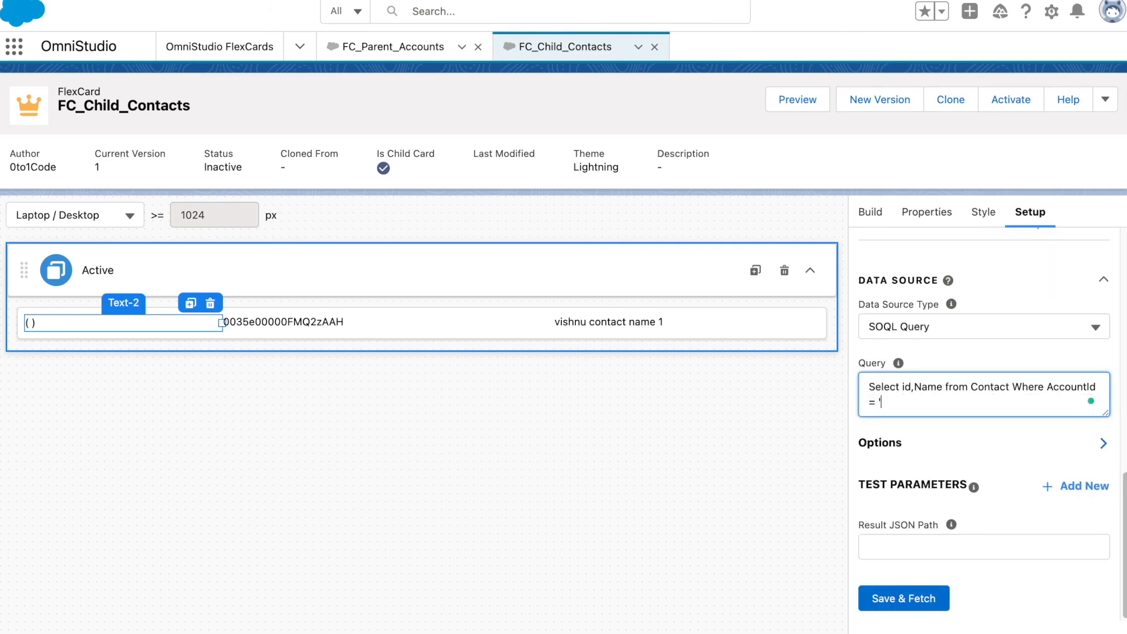
pyautogui.press('super+v')
pyautogui.click(921, 430)
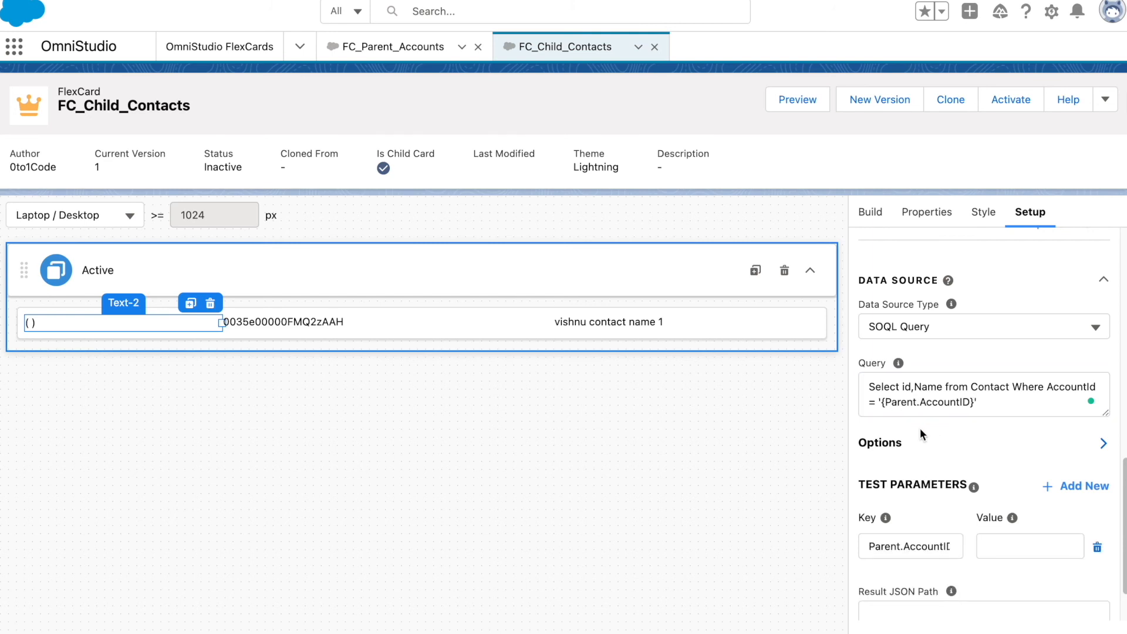
# Step: Save and fetch the child card's data source, check the JSON test results and close them
pyautogui.scroll(-2, 922, 430)
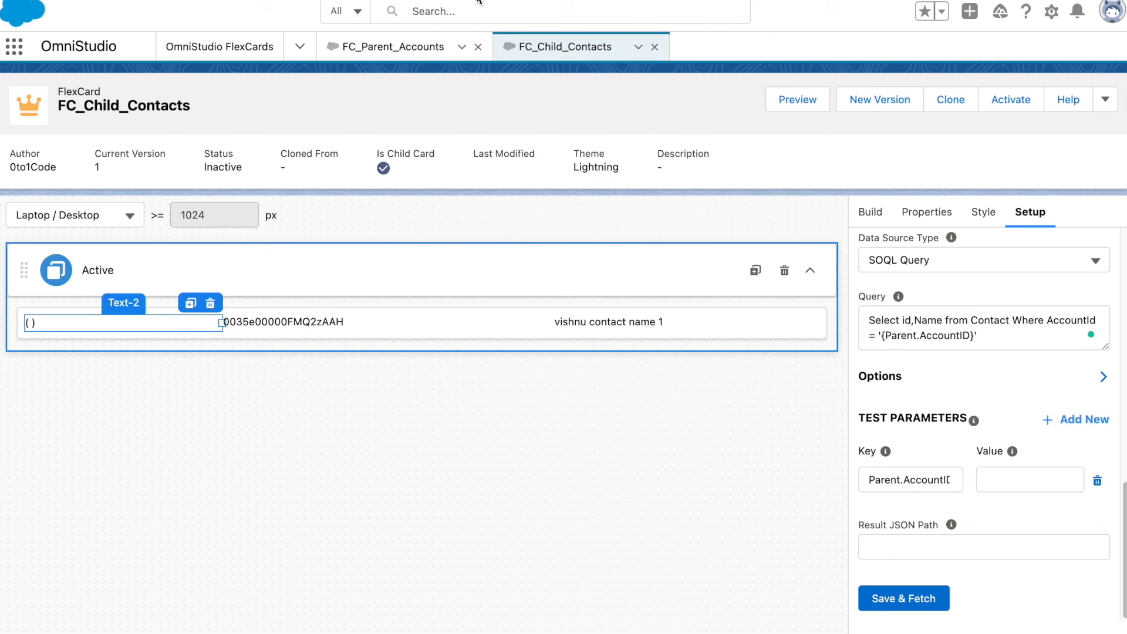
pyautogui.click(937, 595)
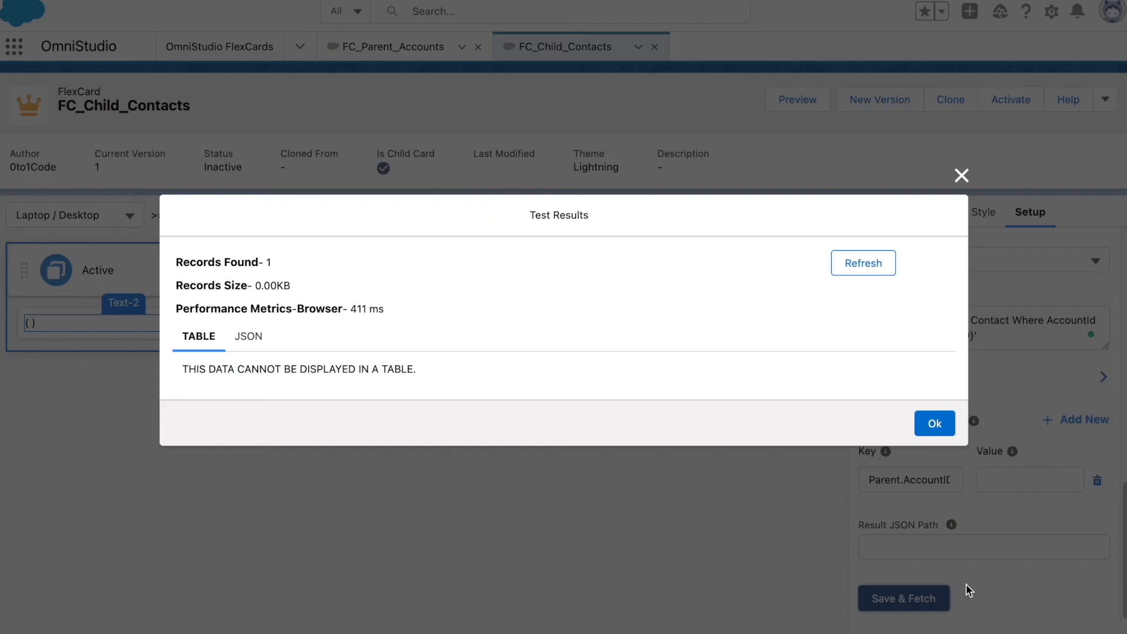
pyautogui.click(254, 342)
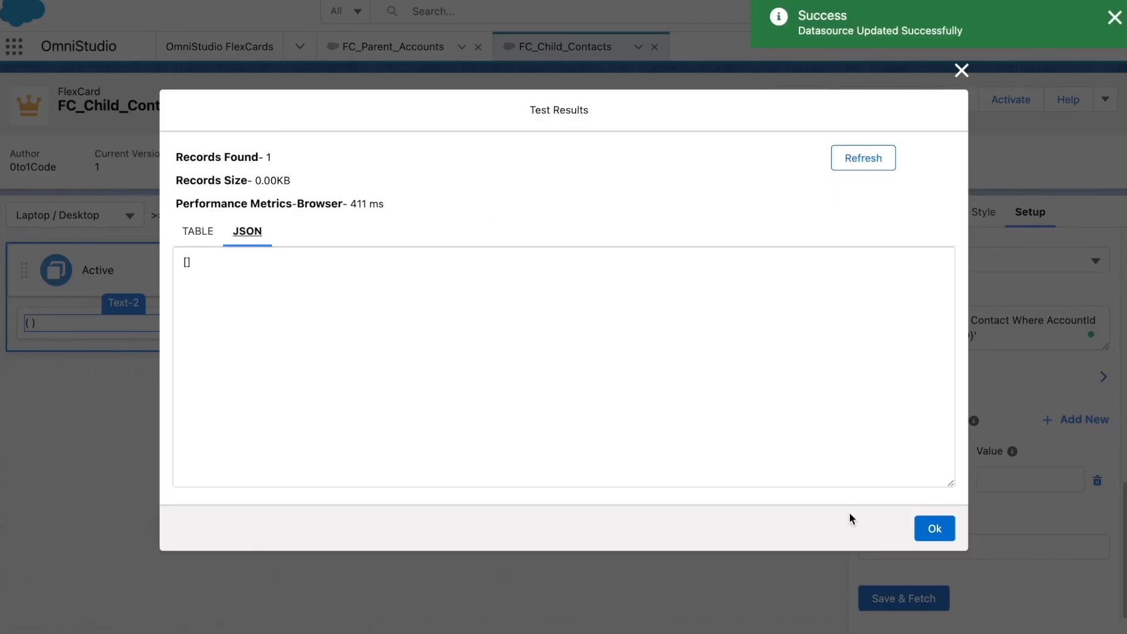
pyautogui.click(930, 531)
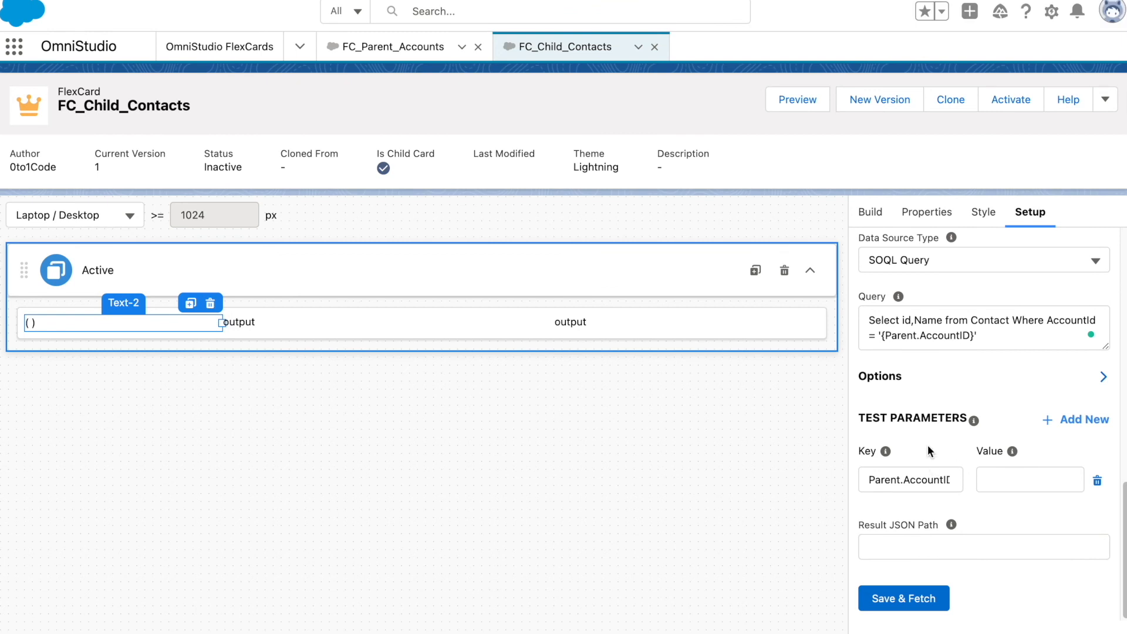
pyautogui.scroll(3, 922, 471)
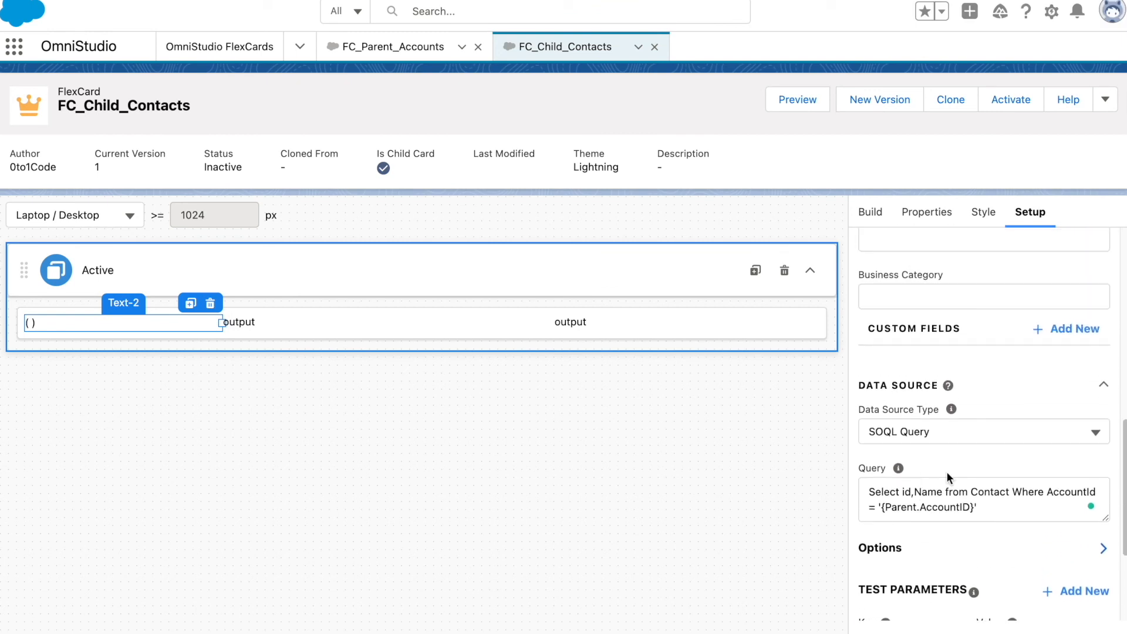
# Step: Activate the FC_Child_Contacts FlexCard and close the activation dialog
pyautogui.click(393, 47)
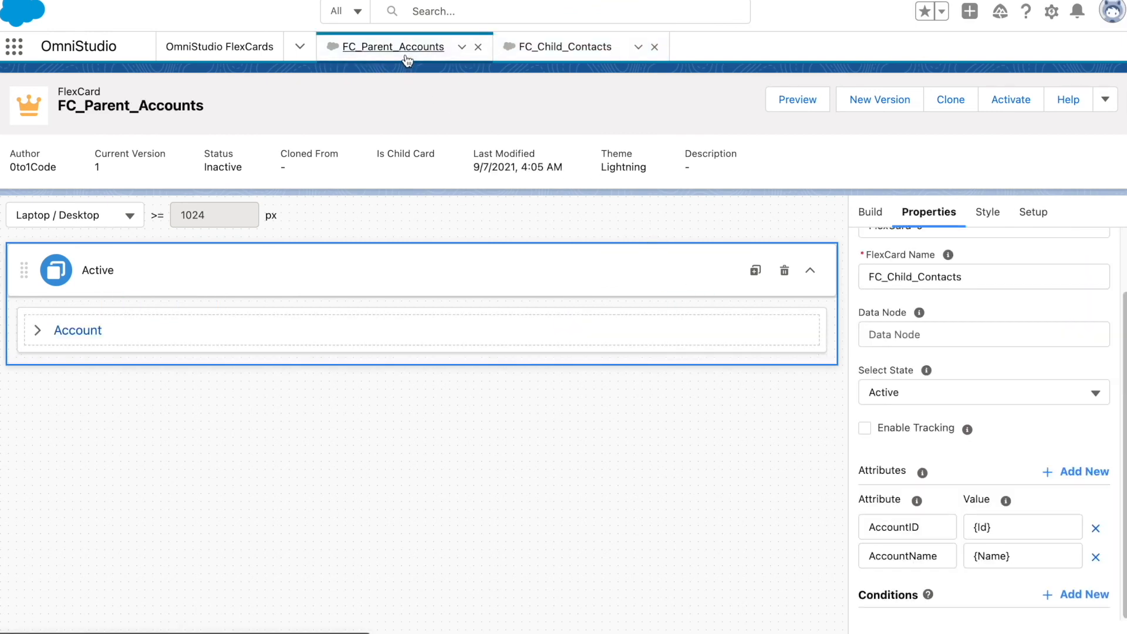
pyautogui.click(565, 46)
pyautogui.click(1012, 100)
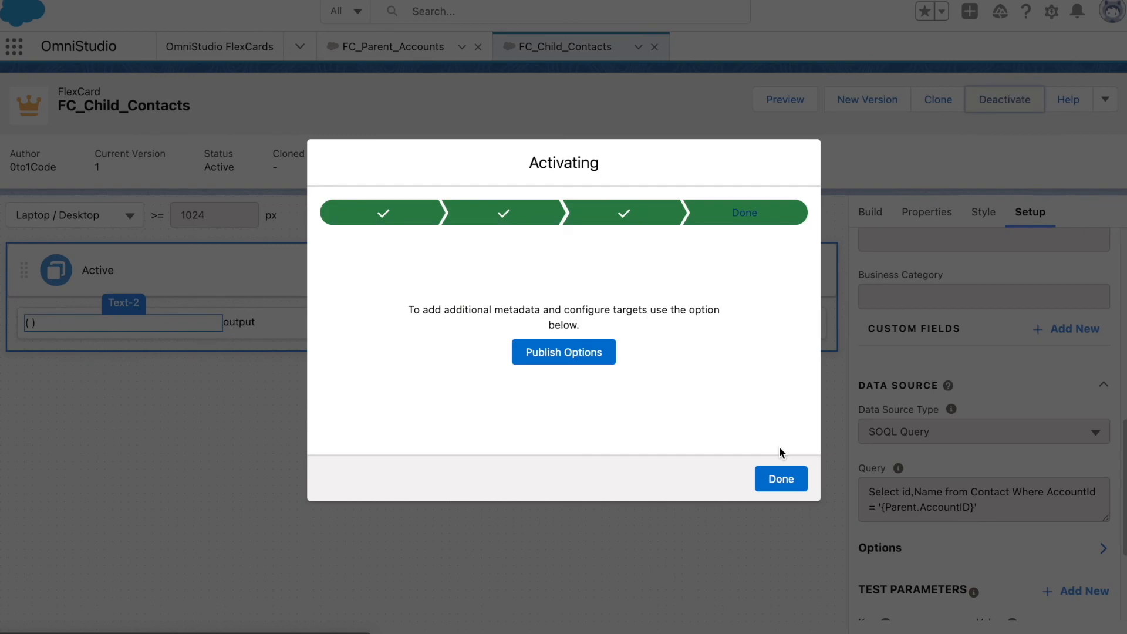
pyautogui.click(781, 477)
# Step: Reduce the SOQL query of FC_Parent_Accounts to 'Select id,Name from Account', save and fetch it, and close the test results
pyautogui.click(393, 47)
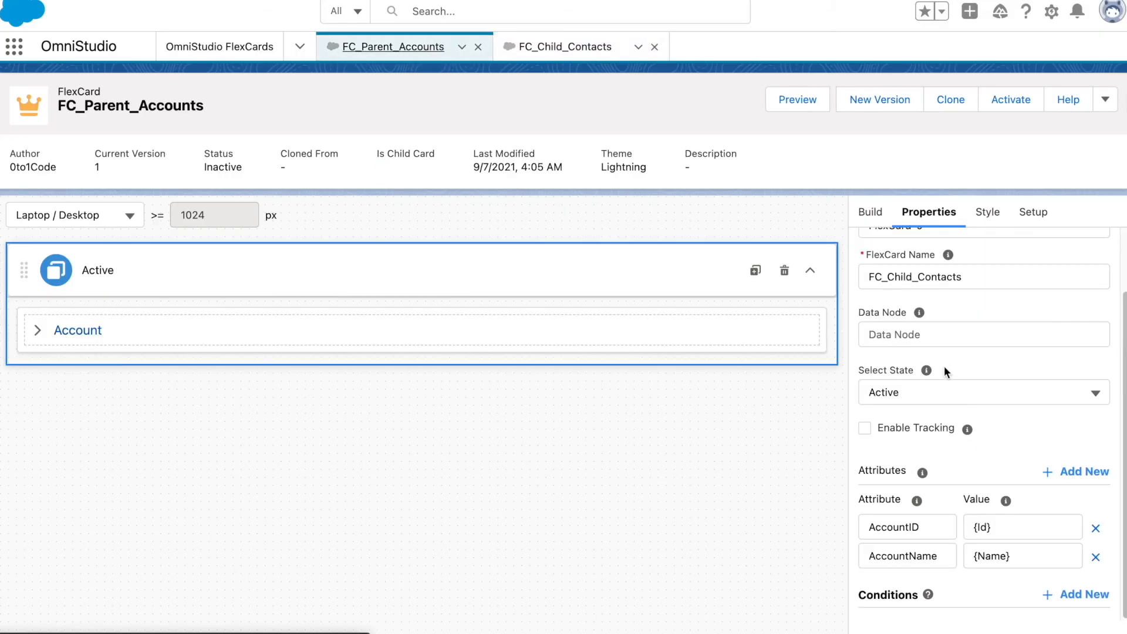
pyautogui.moveTo(854, 316); pyautogui.dragTo(917, 315)
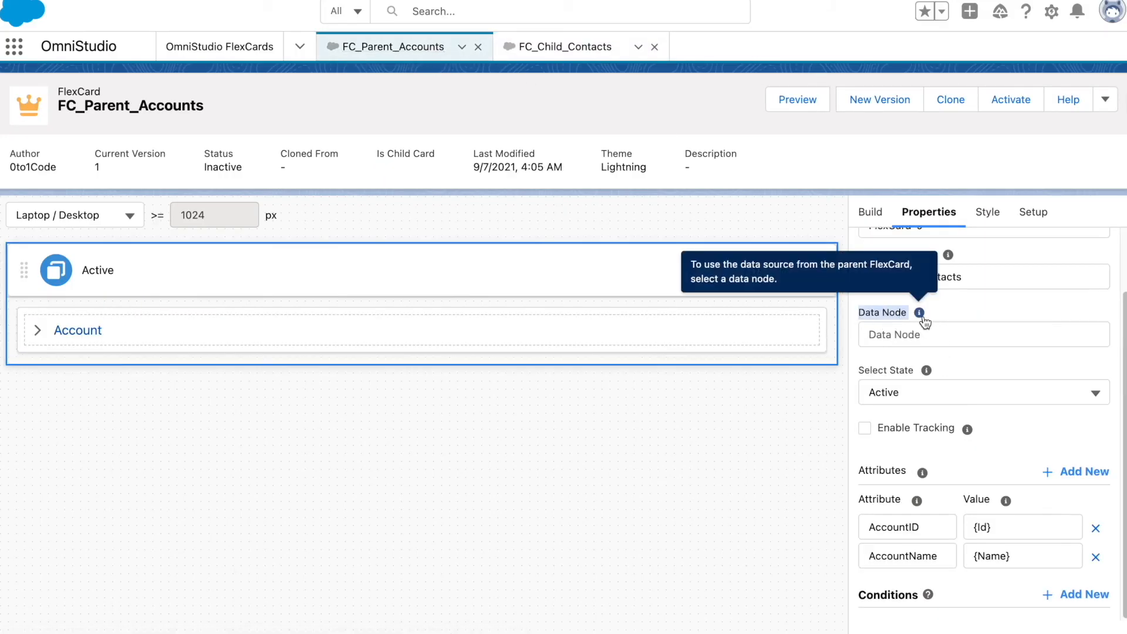
pyautogui.click(1048, 218)
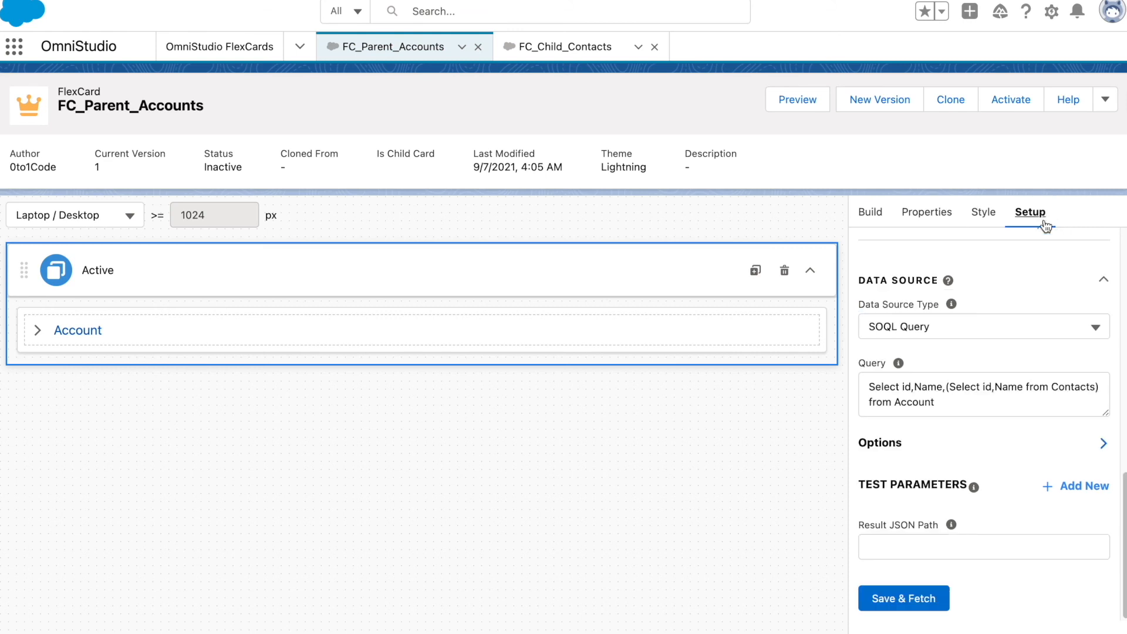
pyautogui.click(963, 387)
pyautogui.moveTo(963, 387); pyautogui.dragTo(1103, 386)
pyautogui.press('BackSpace')
pyautogui.click(906, 597)
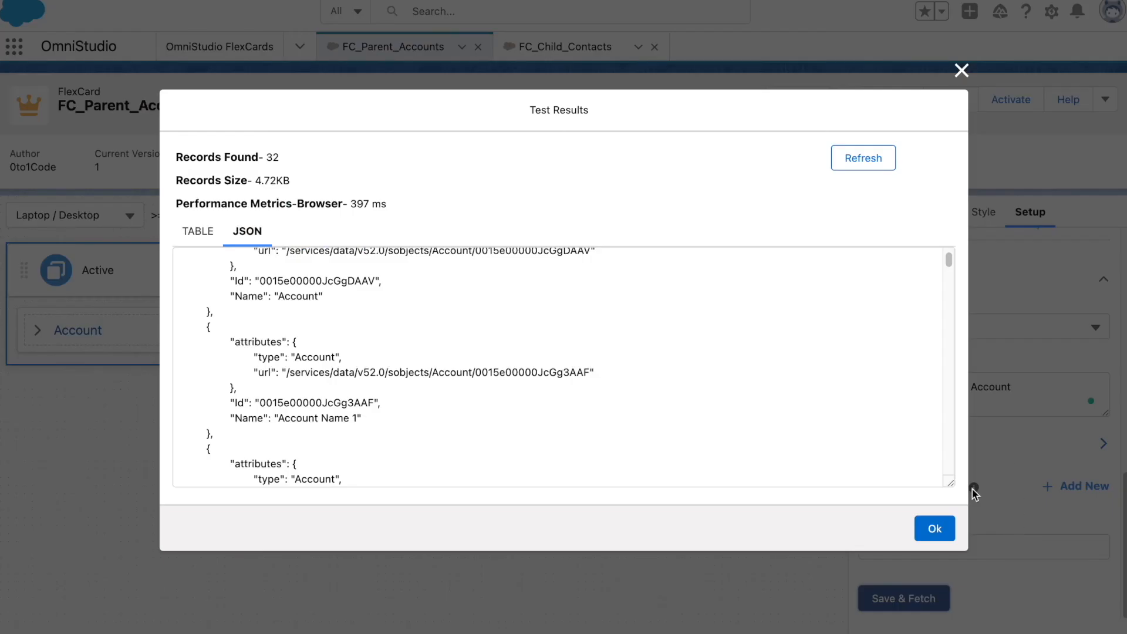
pyautogui.click(935, 530)
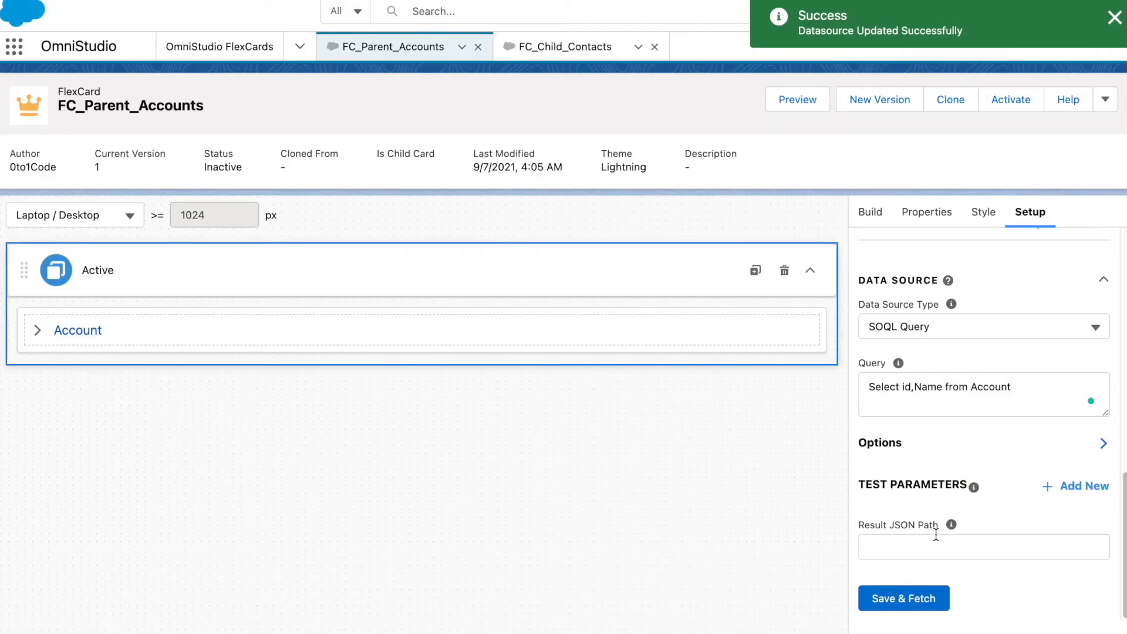
# Step: Preview FC_Parent_Accounts and expand the first Account block and the Money Heist block to show their contacts
pyautogui.click(870, 212)
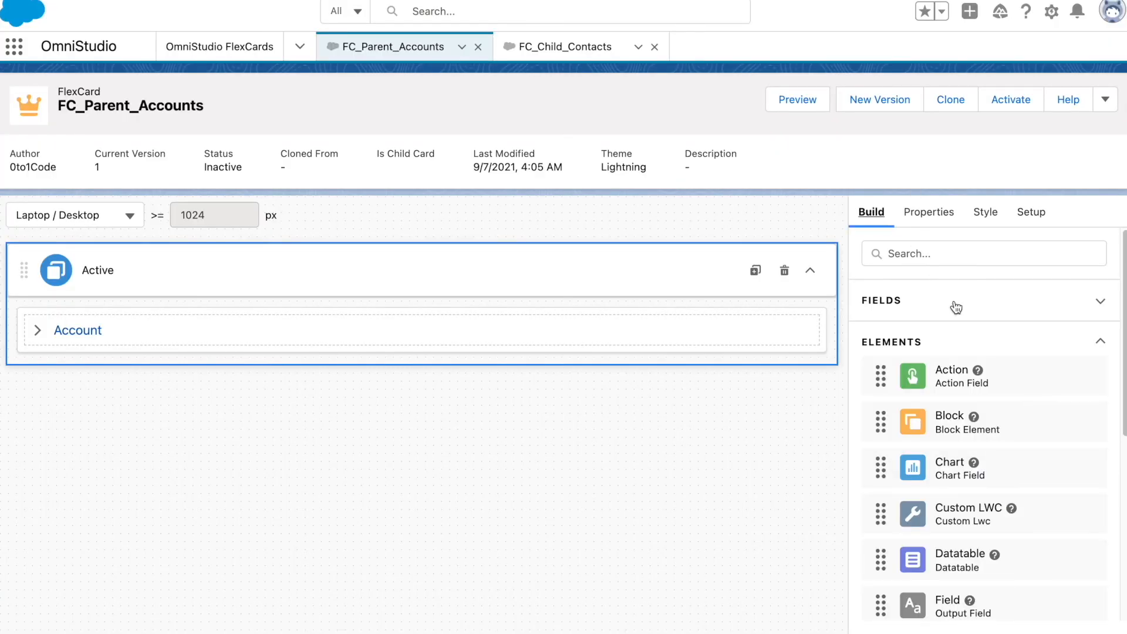
pyautogui.moveTo(912, 422); pyautogui.dragTo(692, 319)
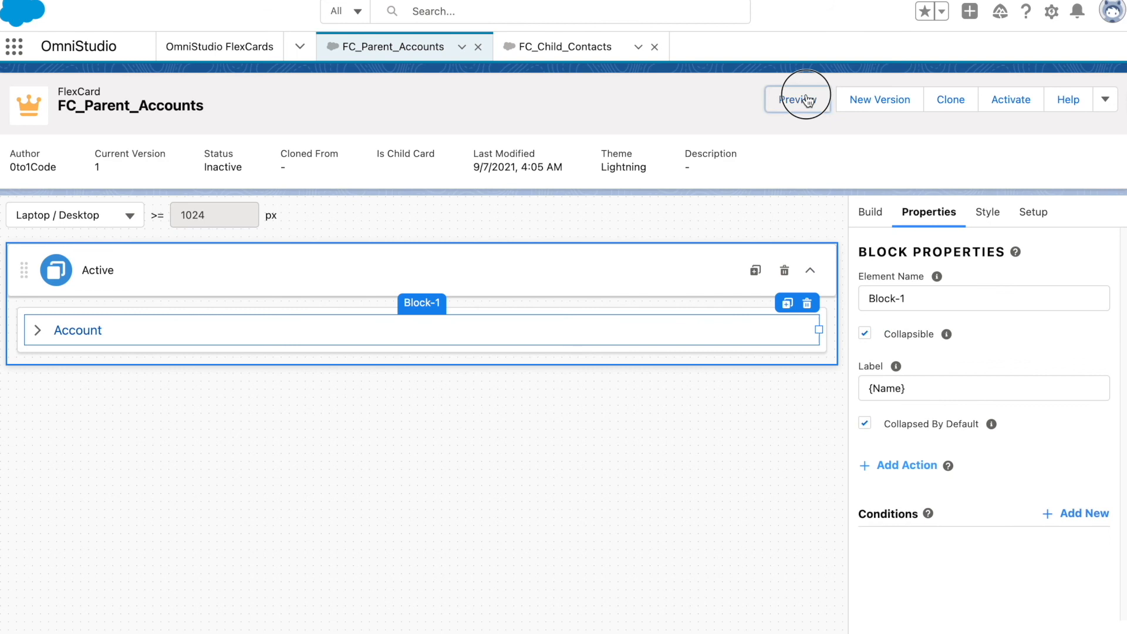
pyautogui.click(805, 98)
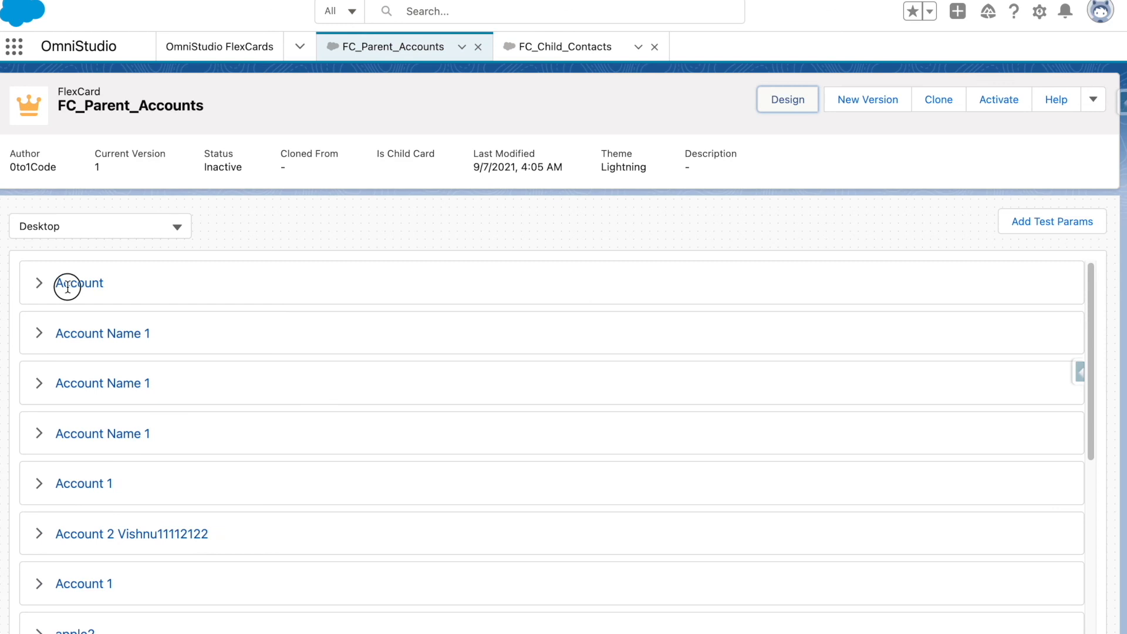
pyautogui.click(68, 286)
pyautogui.scroll(-5, 89, 403)
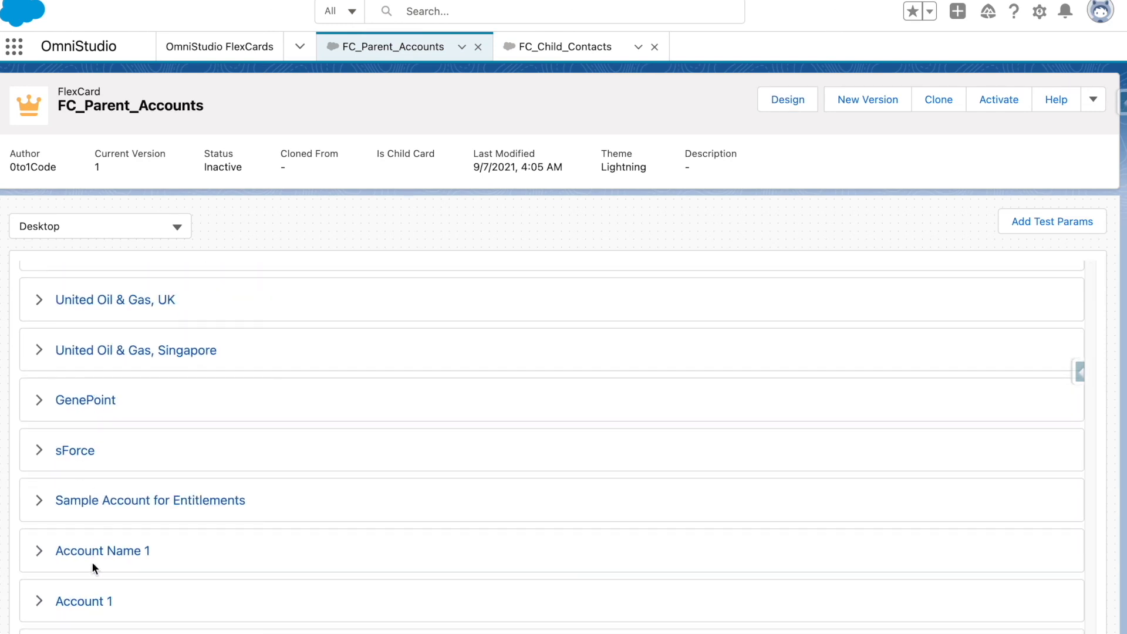
pyautogui.scroll(-4, 85, 576)
pyautogui.click(89, 546)
pyautogui.scroll(-6, 89, 552)
# Step: Check the account and contact details in the first Money Heist row, then return to the first account in the preview
pyautogui.moveTo(50, 183); pyautogui.dragTo(765, 192)
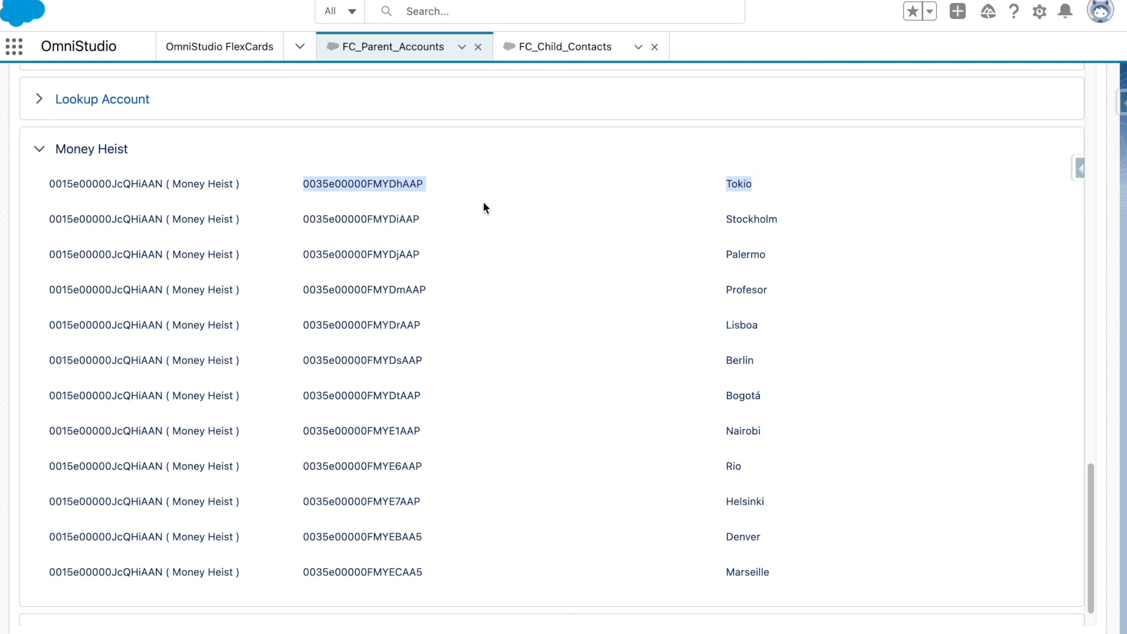
pyautogui.click(390, 184)
pyautogui.moveTo(302, 183); pyautogui.dragTo(771, 188)
pyautogui.scroll(15, 791, 188)
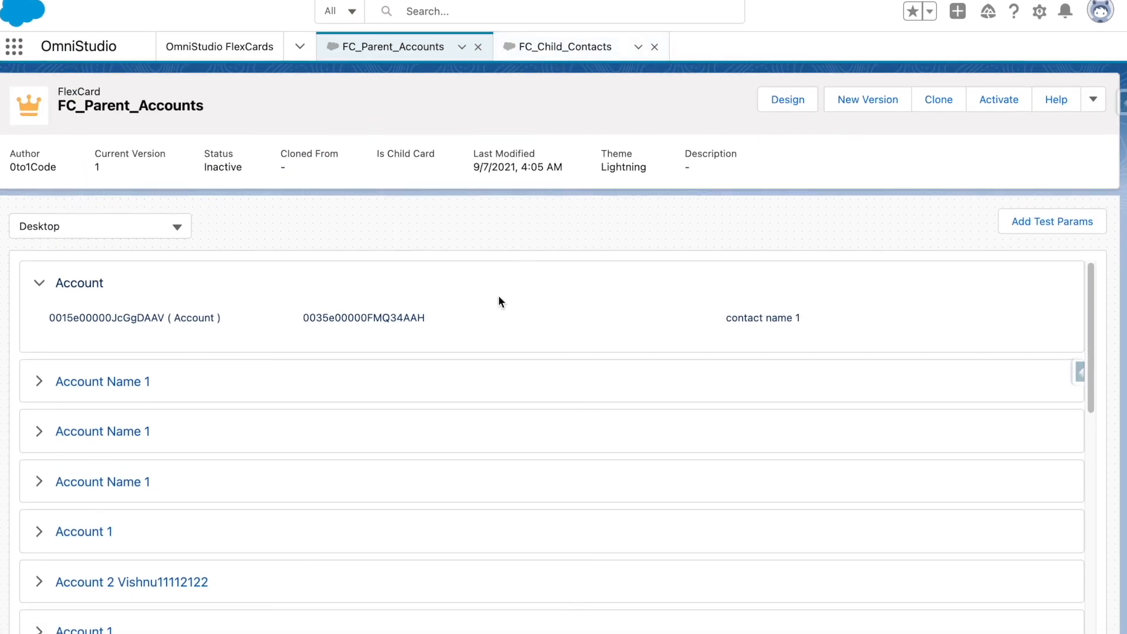
# Step: Review the SOQL query and test parameters of FC_Child_Contacts against the contacts in the FC_Parent_Accounts preview
pyautogui.click(560, 50)
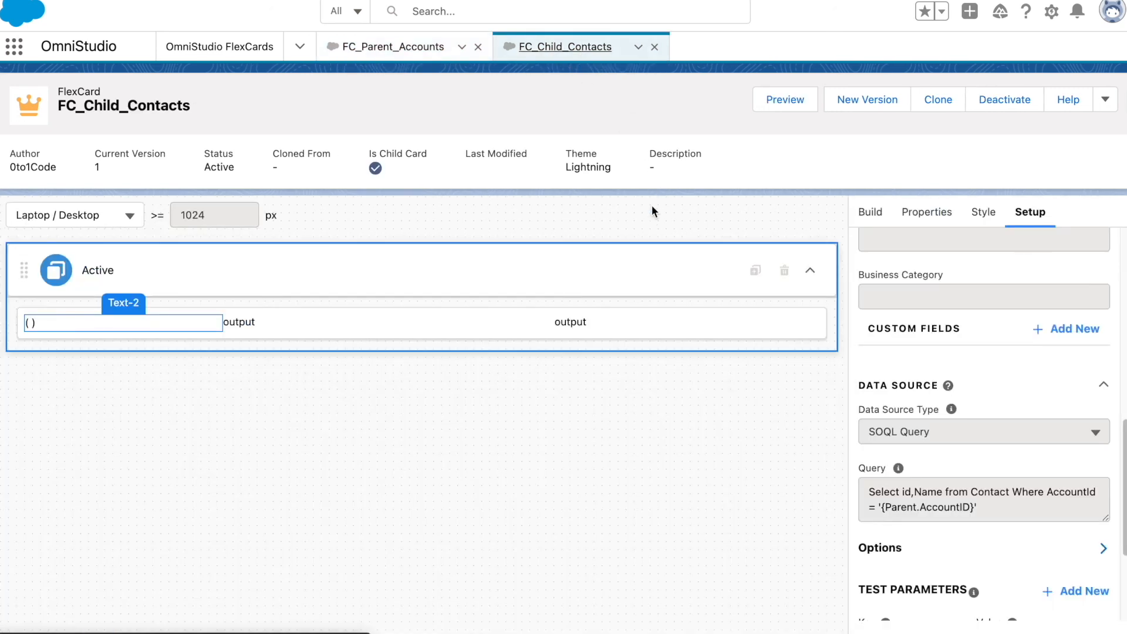
pyautogui.scroll(-3, 917, 399)
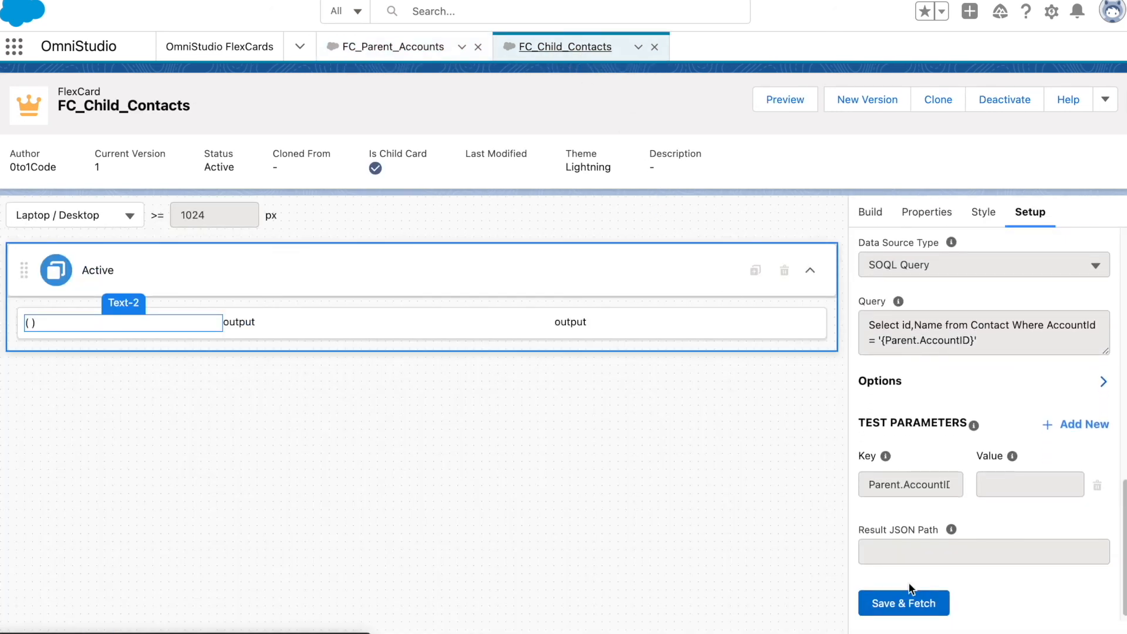
pyautogui.moveTo(984, 344); pyautogui.dragTo(871, 327)
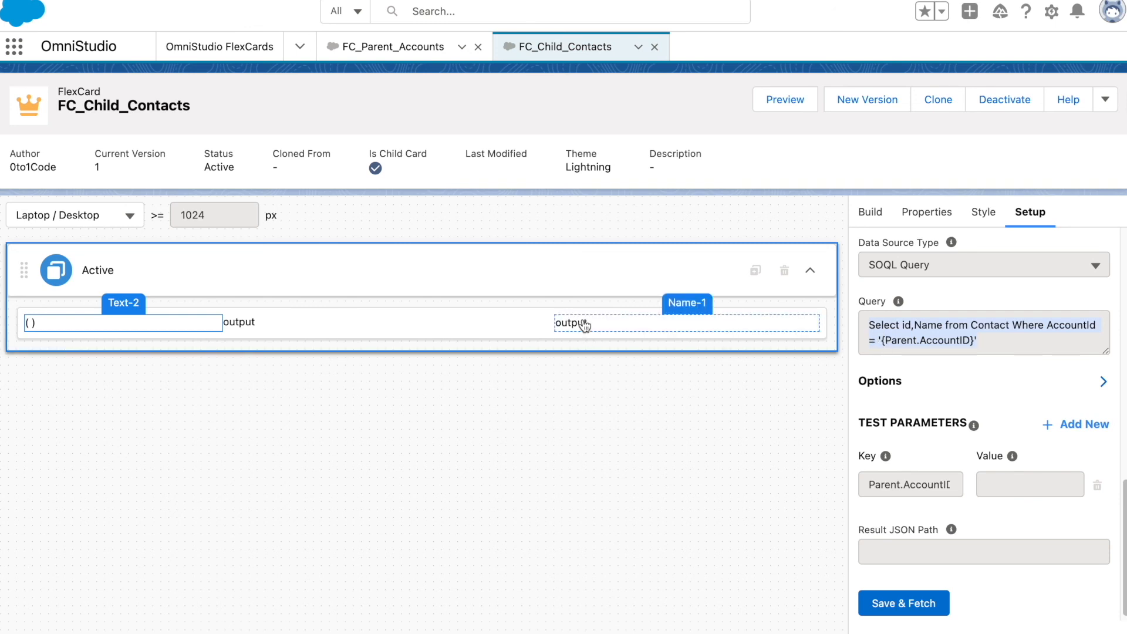
pyautogui.click(393, 46)
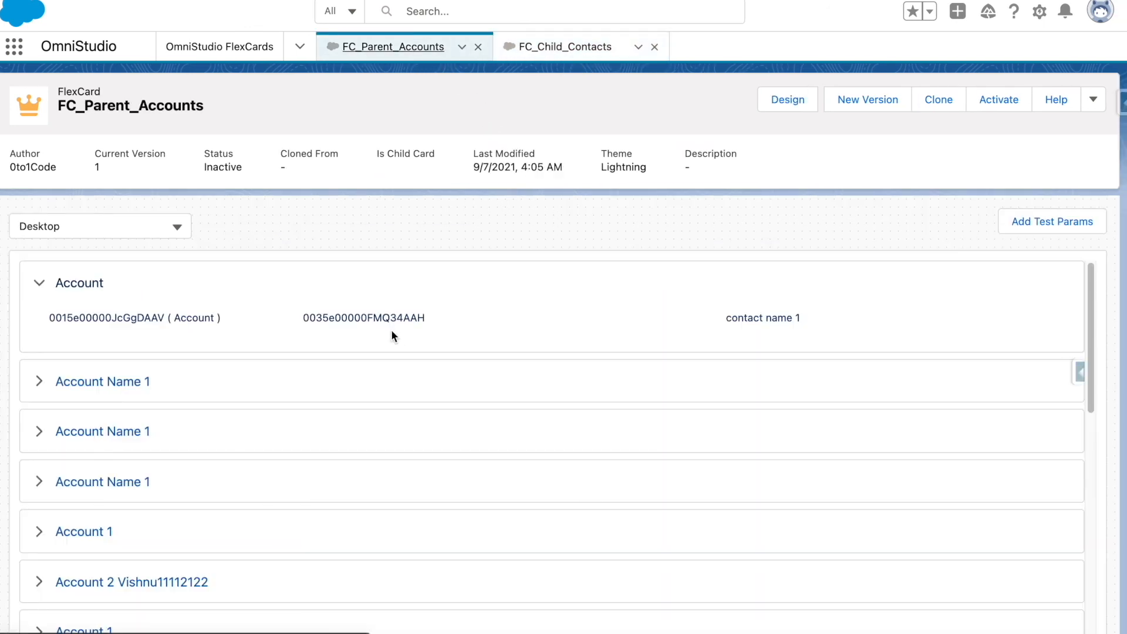
pyautogui.click(603, 48)
pyautogui.moveTo(927, 347); pyautogui.dragTo(881, 332)
pyautogui.click(879, 330)
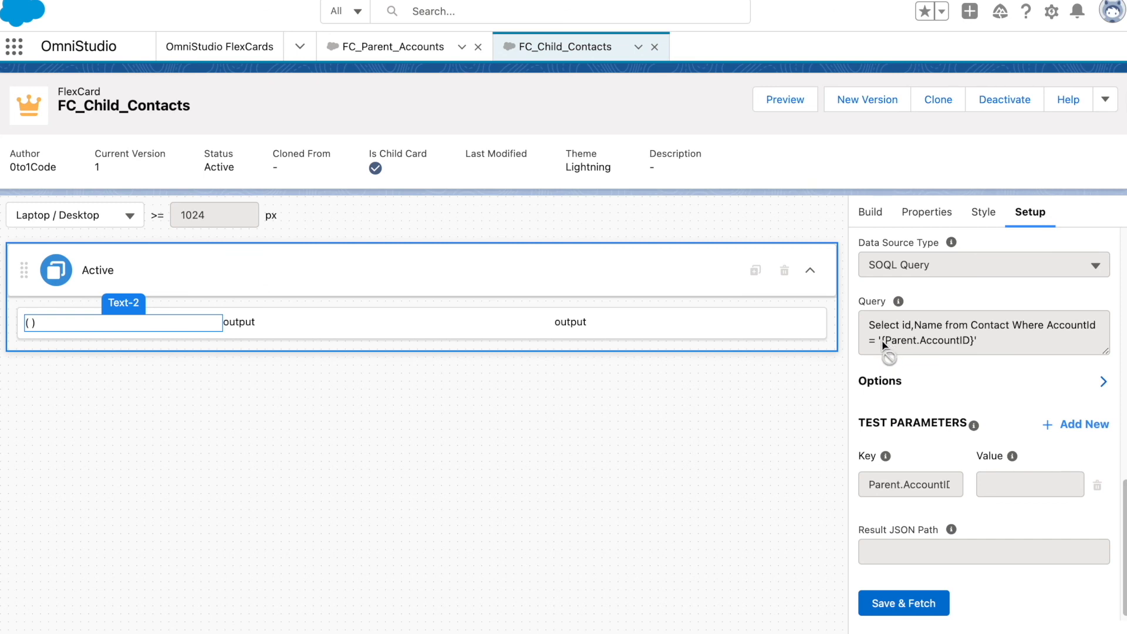
pyautogui.scroll(1, 903, 313)
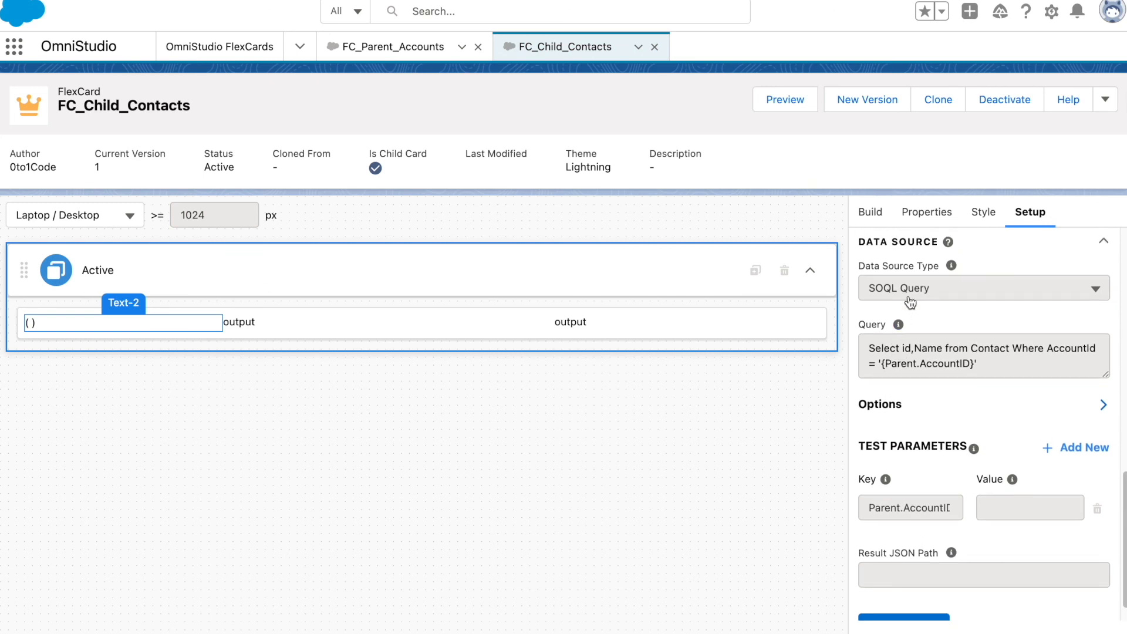
# Step: Deactivate FC_Child_Contacts and set its data source type to DataRaptor
pyautogui.click(1004, 98)
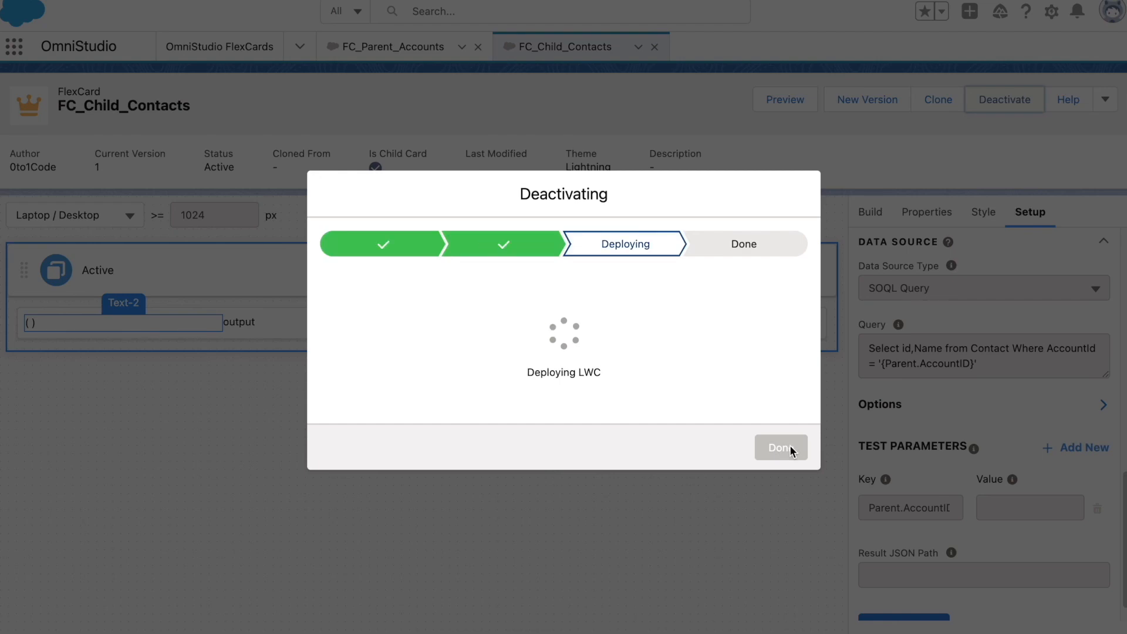
pyautogui.click(788, 455)
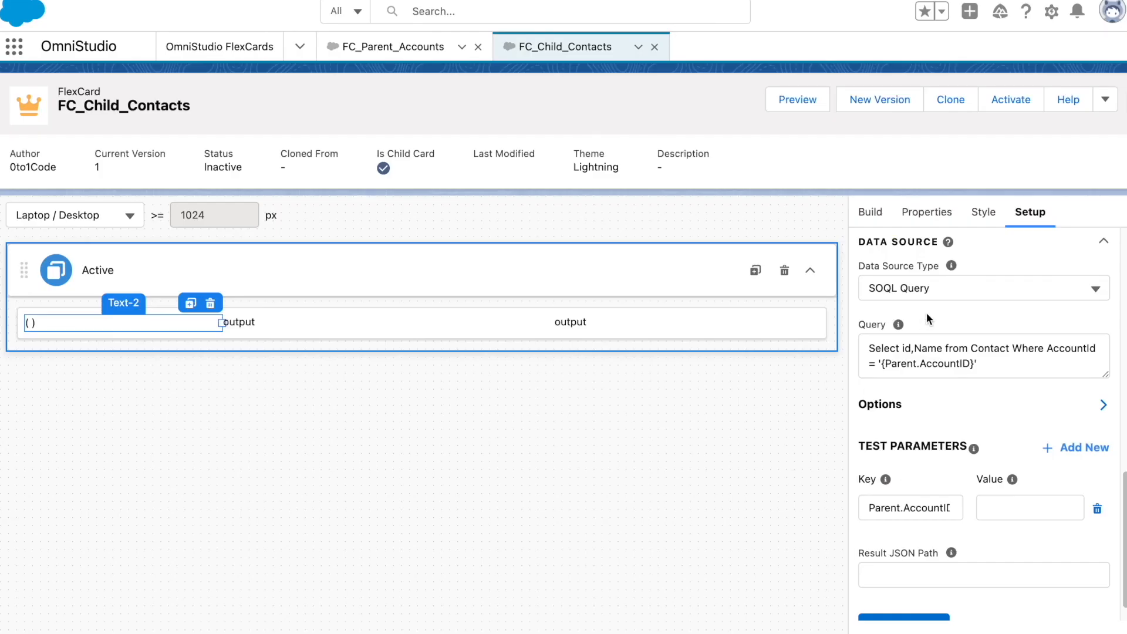
pyautogui.click(928, 291)
pyautogui.scroll(-1, 926, 427)
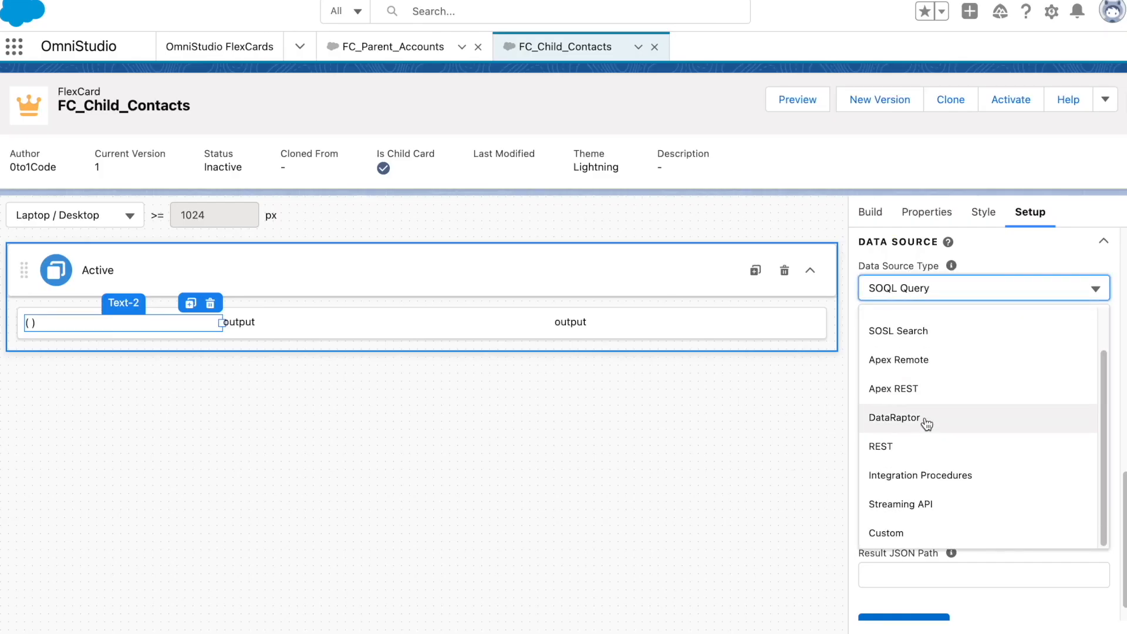
pyautogui.click(926, 427)
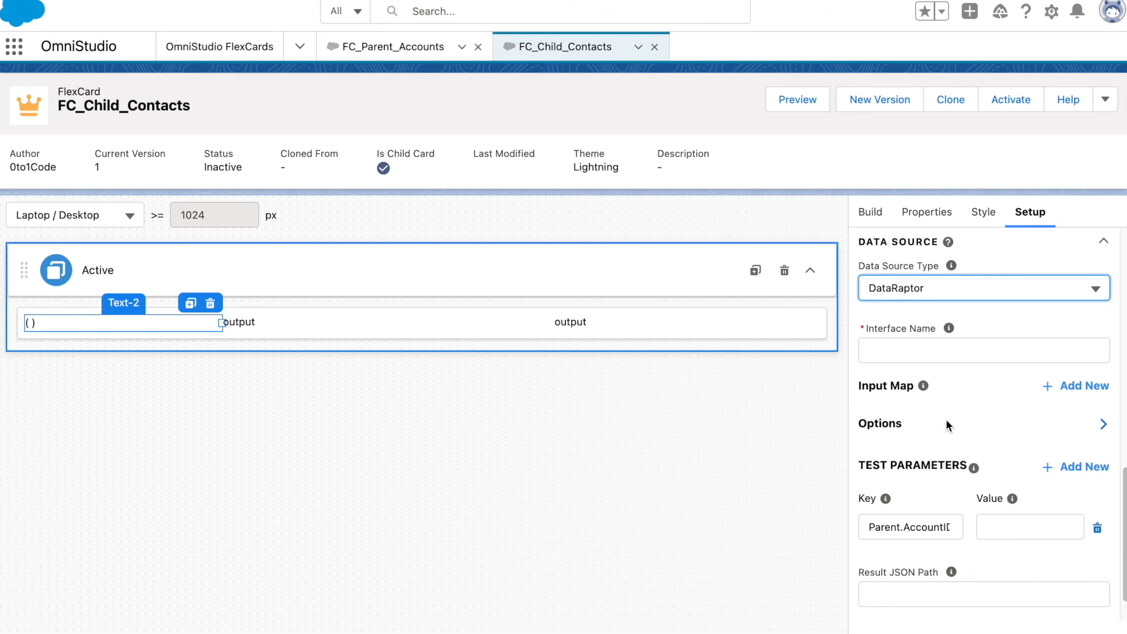
# Step: Add an input map entry with the value {Parent.Att} to the DataRaptor data source, leaving its key empty
pyautogui.scroll(-1, 945, 414)
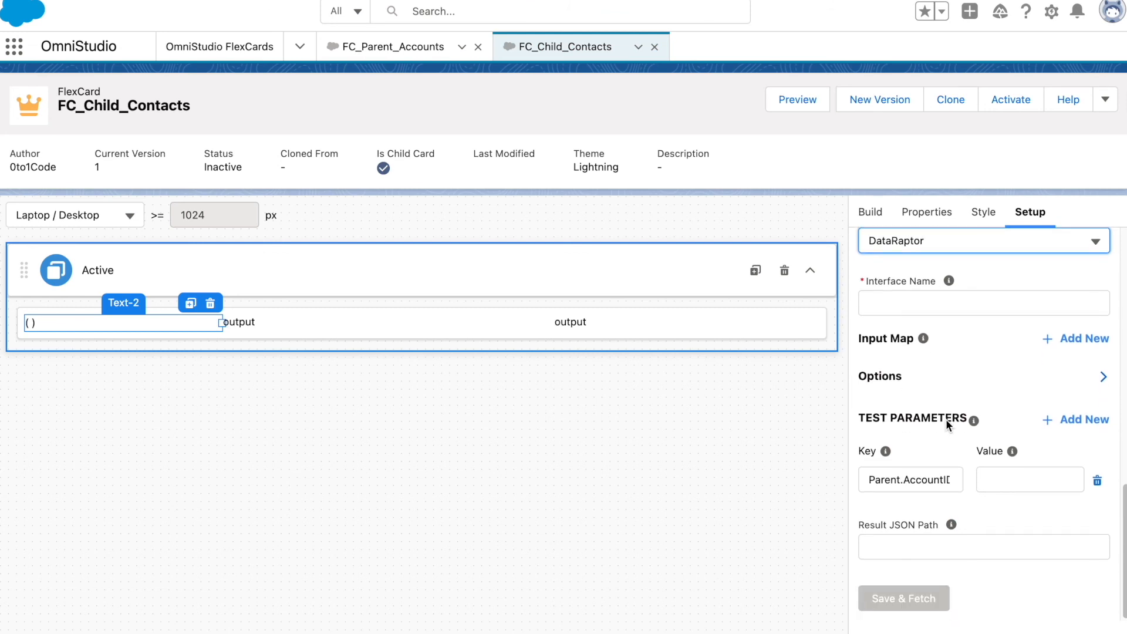
pyautogui.click(1082, 339)
pyautogui.click(1021, 395)
pyautogui.write('{Paren')
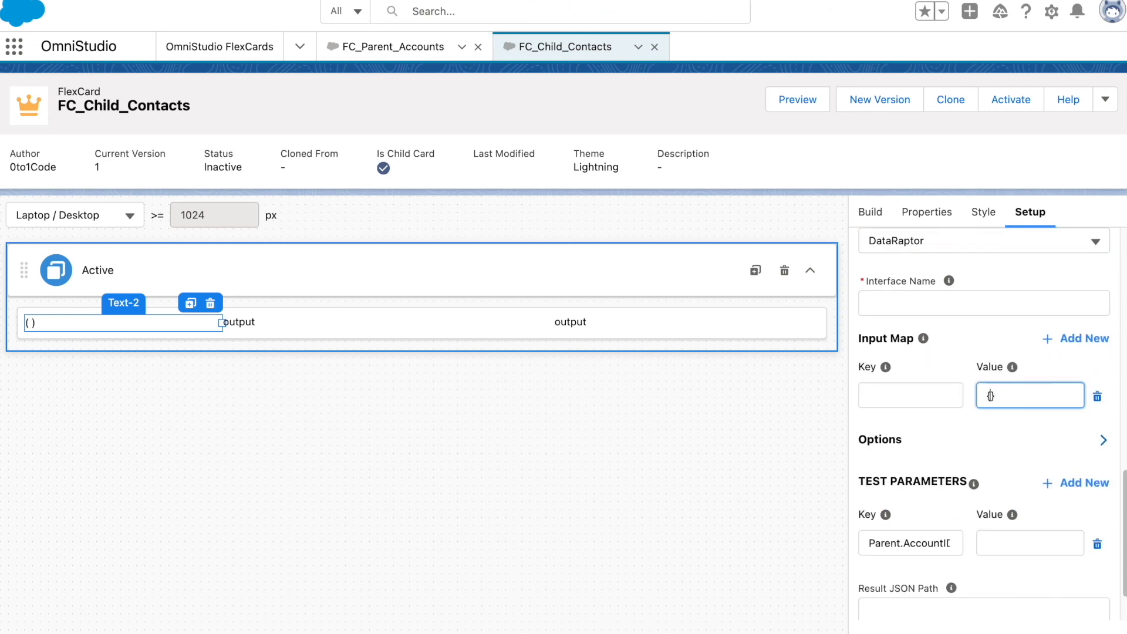
pyautogui.write('t.Att')
pyautogui.moveTo(1060, 398); pyautogui.dragTo(962, 398)
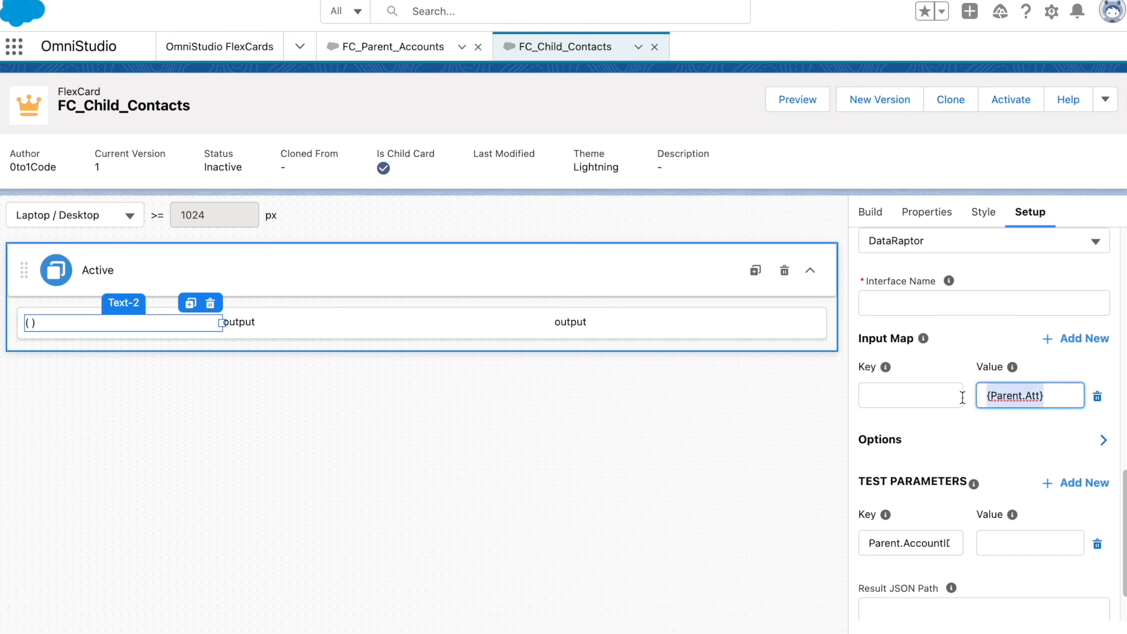
pyautogui.click(960, 397)
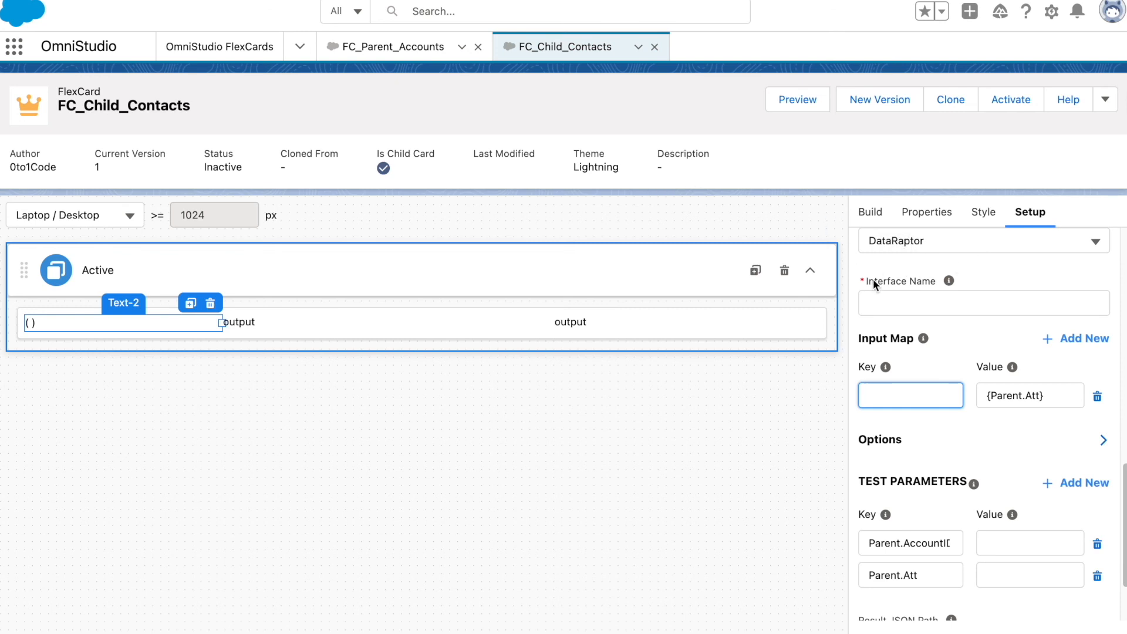
# Step: Return FC_Parent_Accounts to design view, expand its block and examine the embedded child card's data node and attributes
pyautogui.click(390, 46)
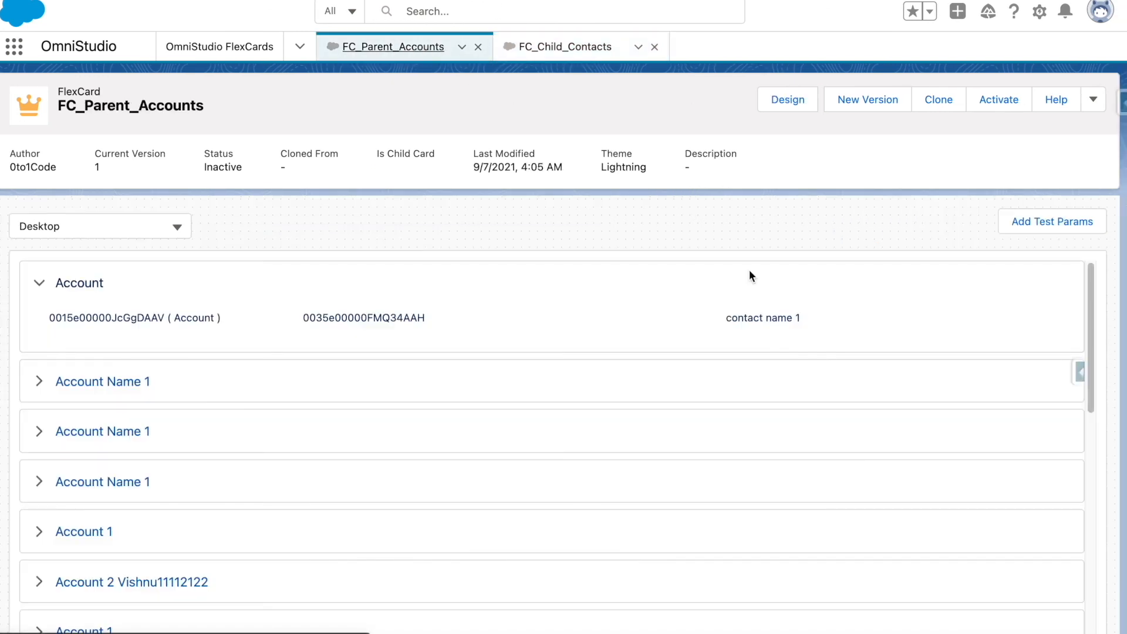
pyautogui.click(787, 98)
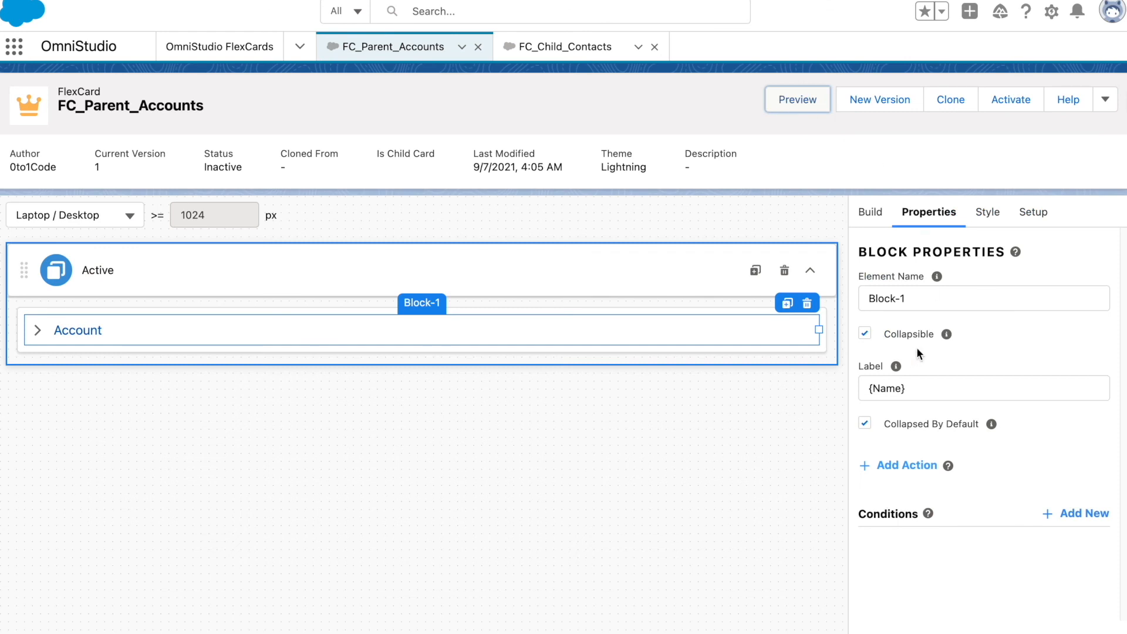
pyautogui.click(719, 326)
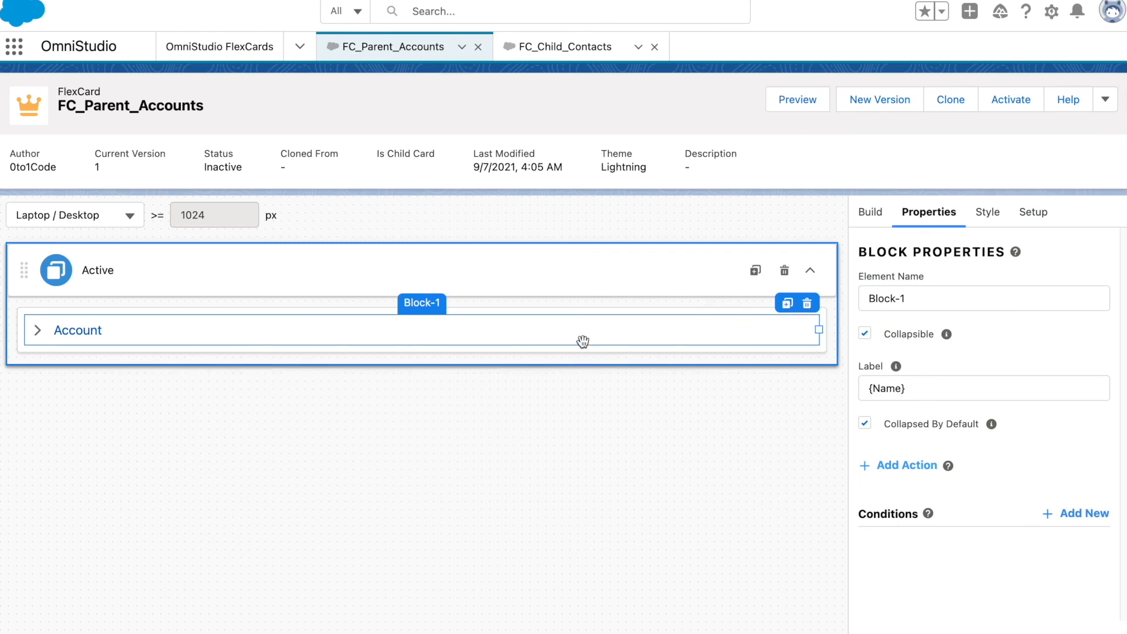
pyautogui.click(104, 332)
pyautogui.click(216, 378)
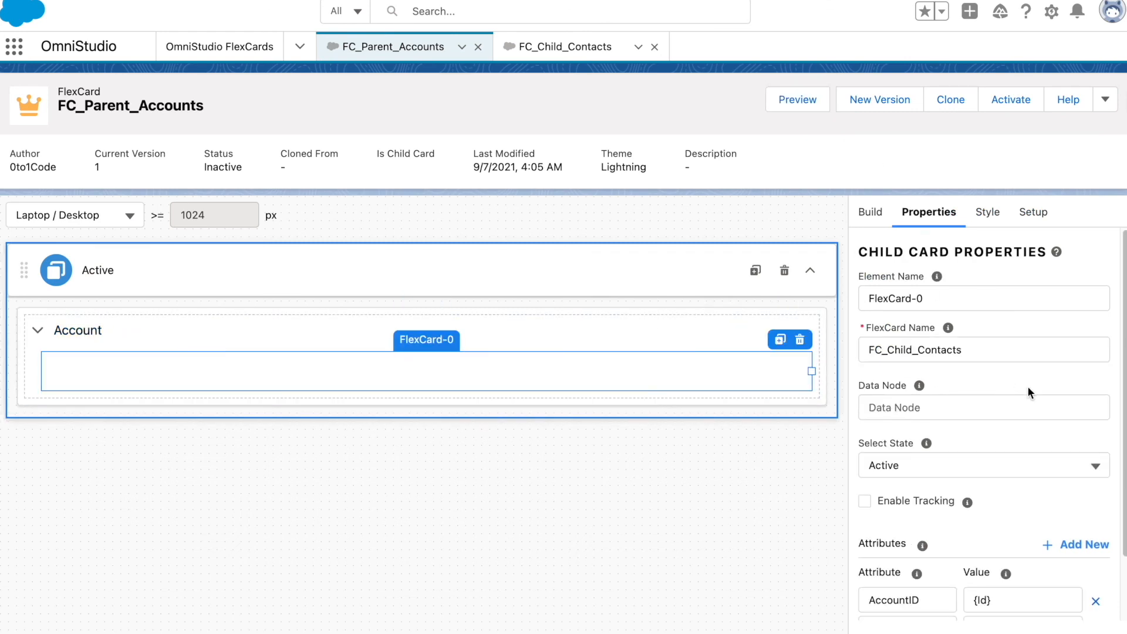
pyautogui.moveTo(910, 386); pyautogui.dragTo(850, 392)
pyautogui.scroll(-2, 849, 387)
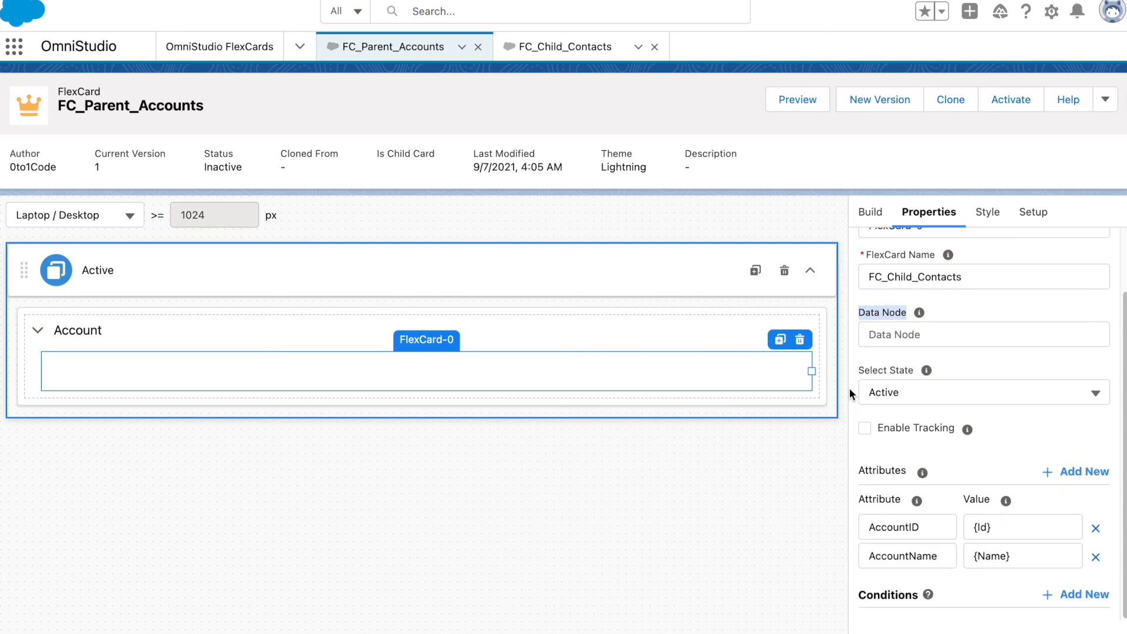